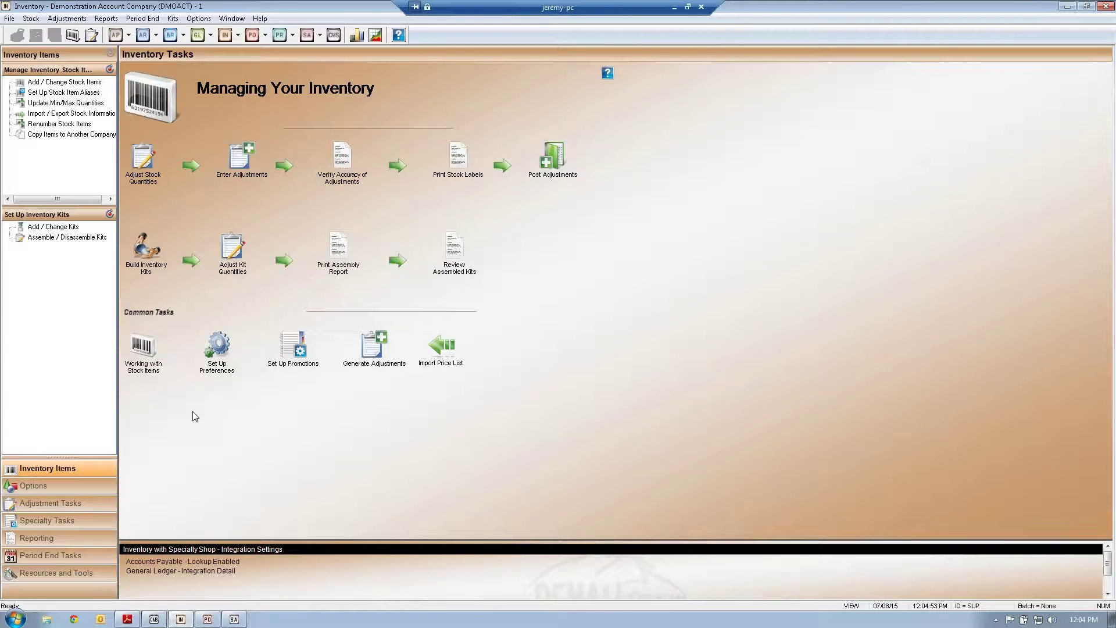
Open a blank stock item record and look through the inventory code list without choosing a code
click(138, 348)
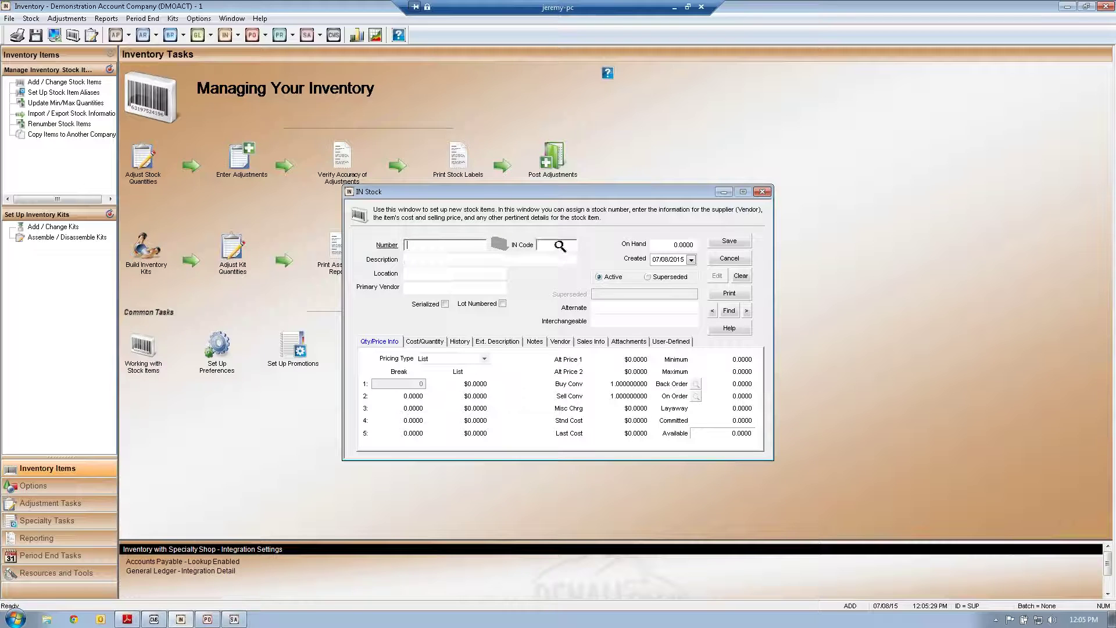
click(560, 245)
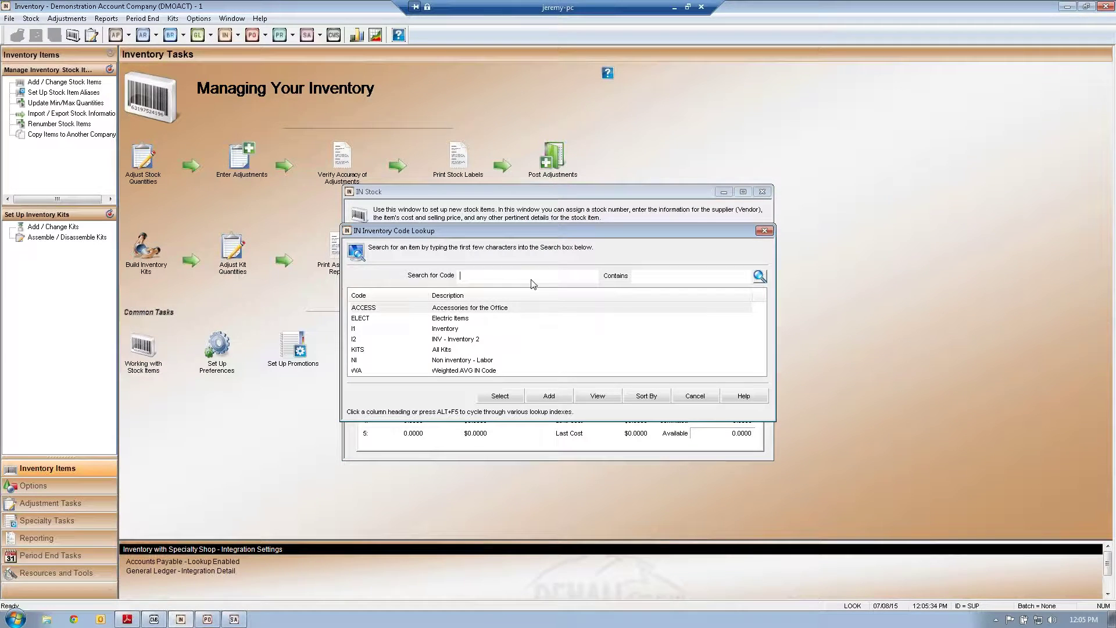
click(475, 318)
click(472, 329)
click(471, 340)
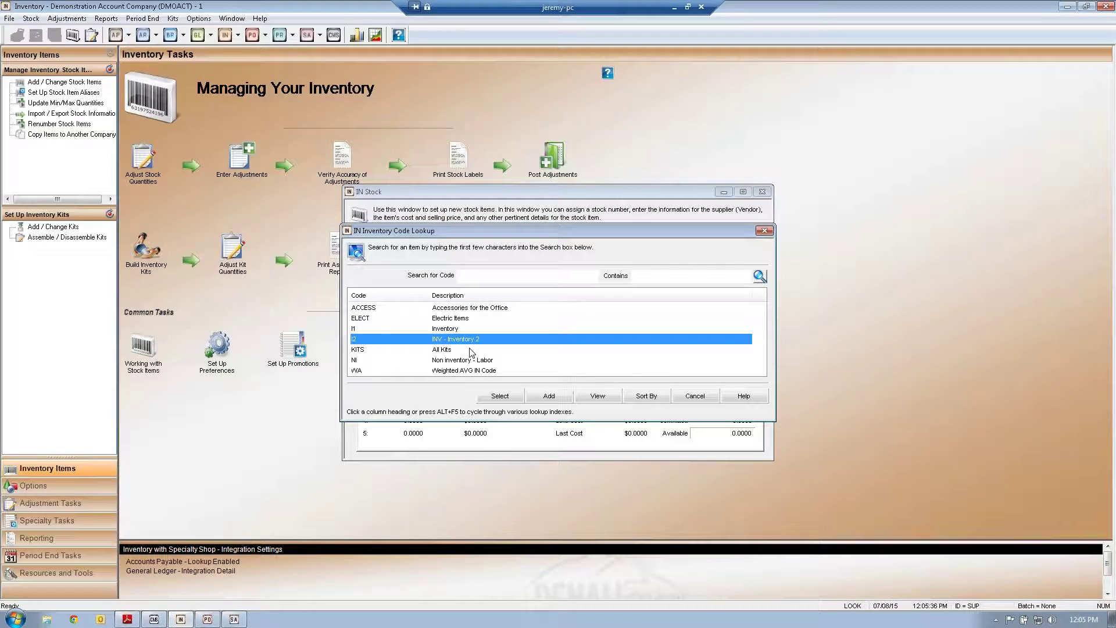
click(471, 349)
click(471, 361)
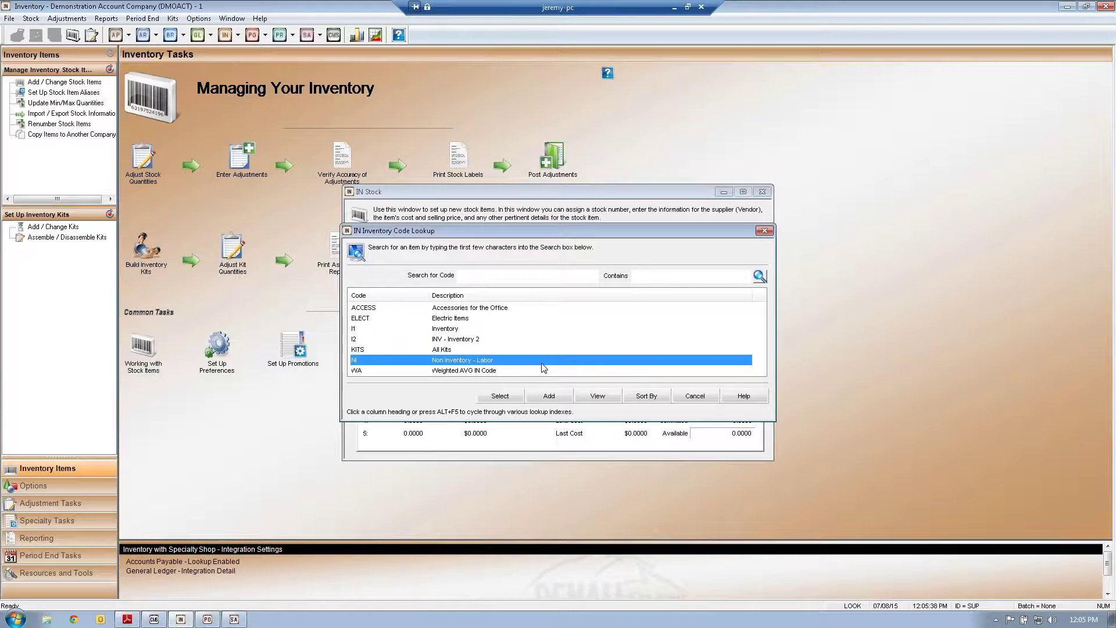
click(704, 402)
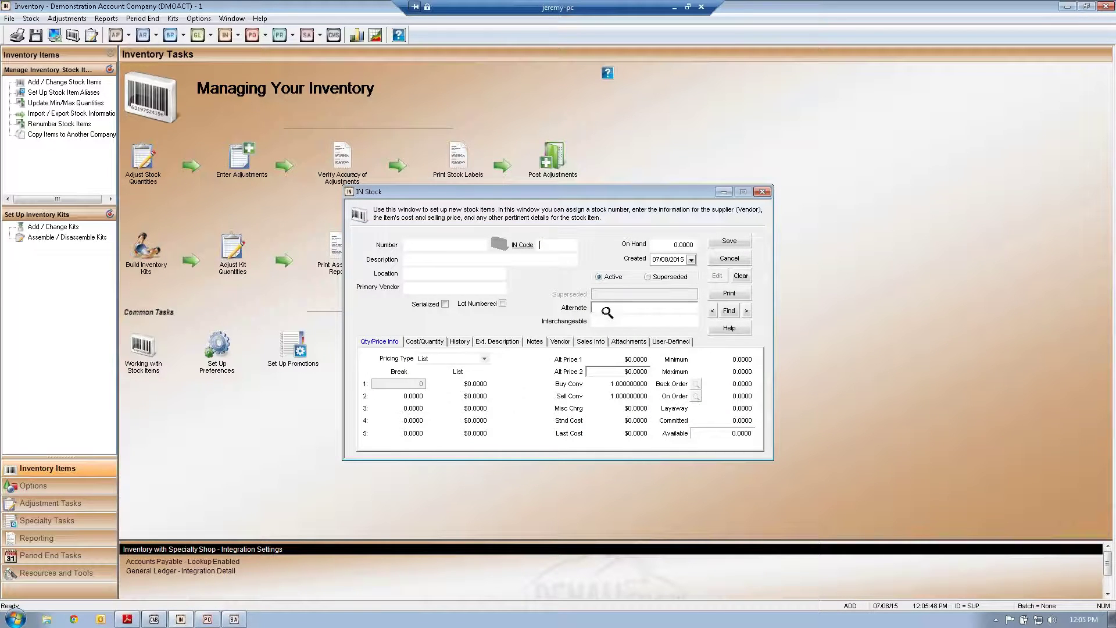
Examine the stock item's description, first list price and last cost fields
click(460, 258)
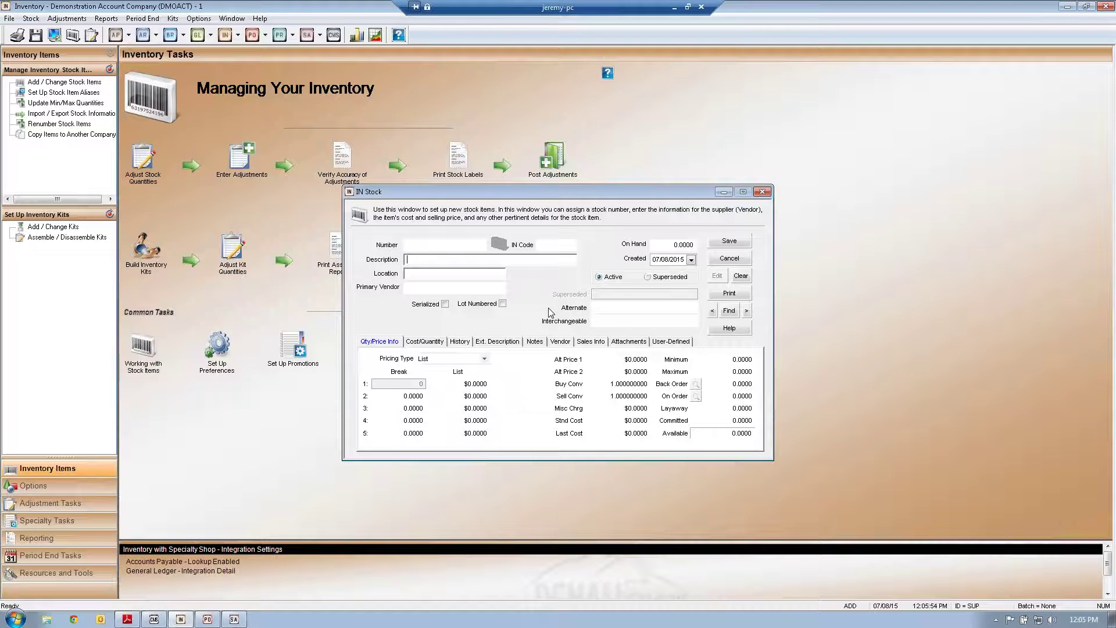
click(497, 381)
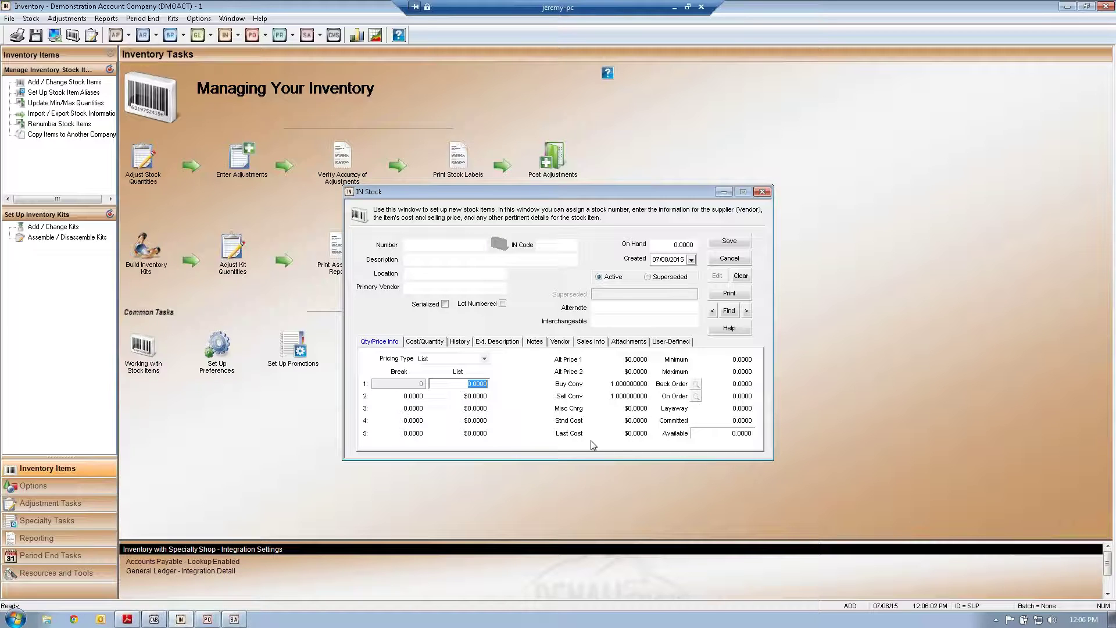
click(633, 434)
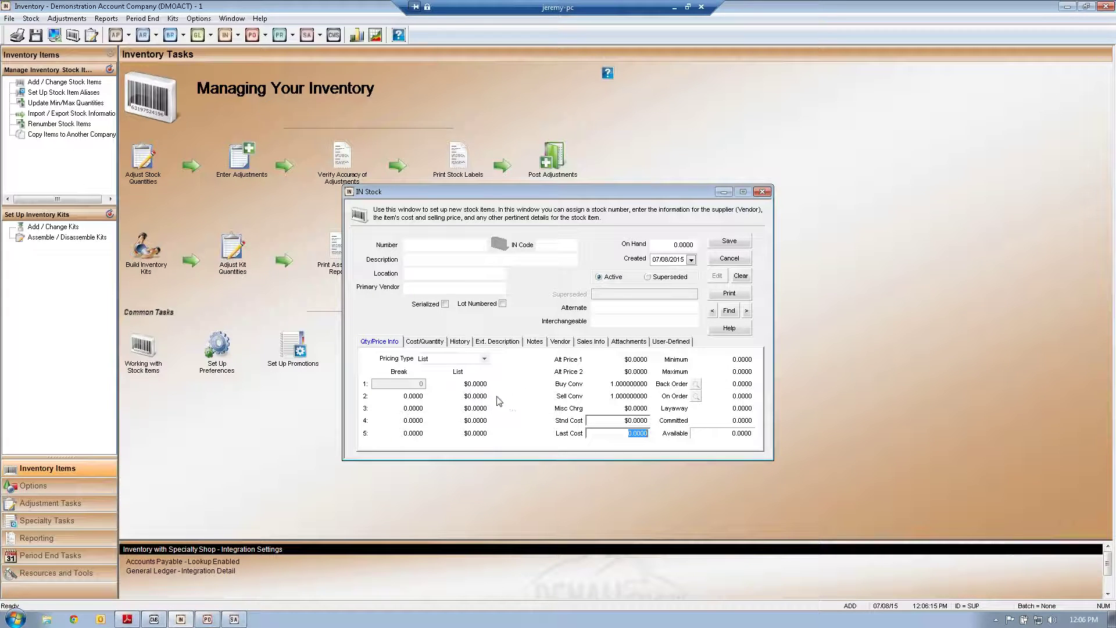
click(478, 384)
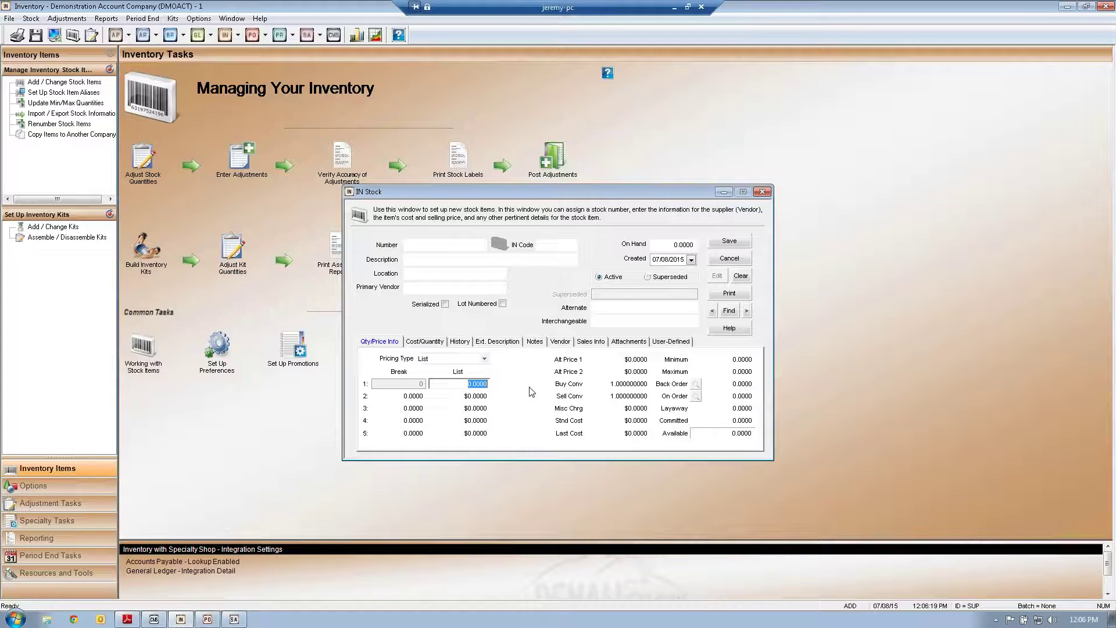
Review the item's sales information, GL sales income, history, extended description, notes and vendor details, returning to the quantity and price information
click(598, 343)
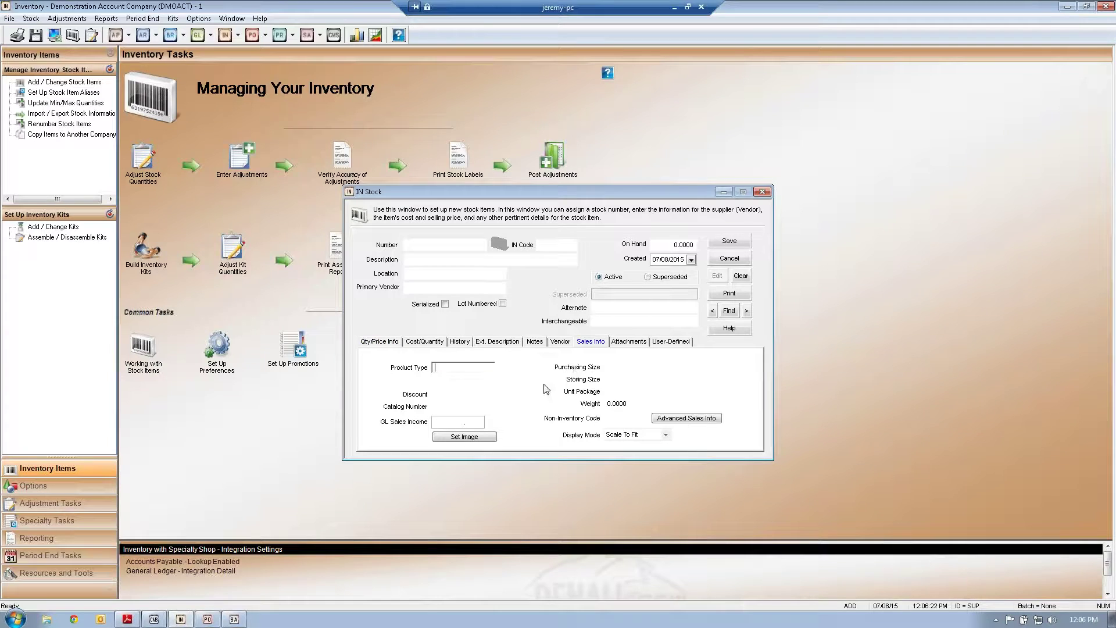
click(458, 423)
click(390, 343)
click(459, 343)
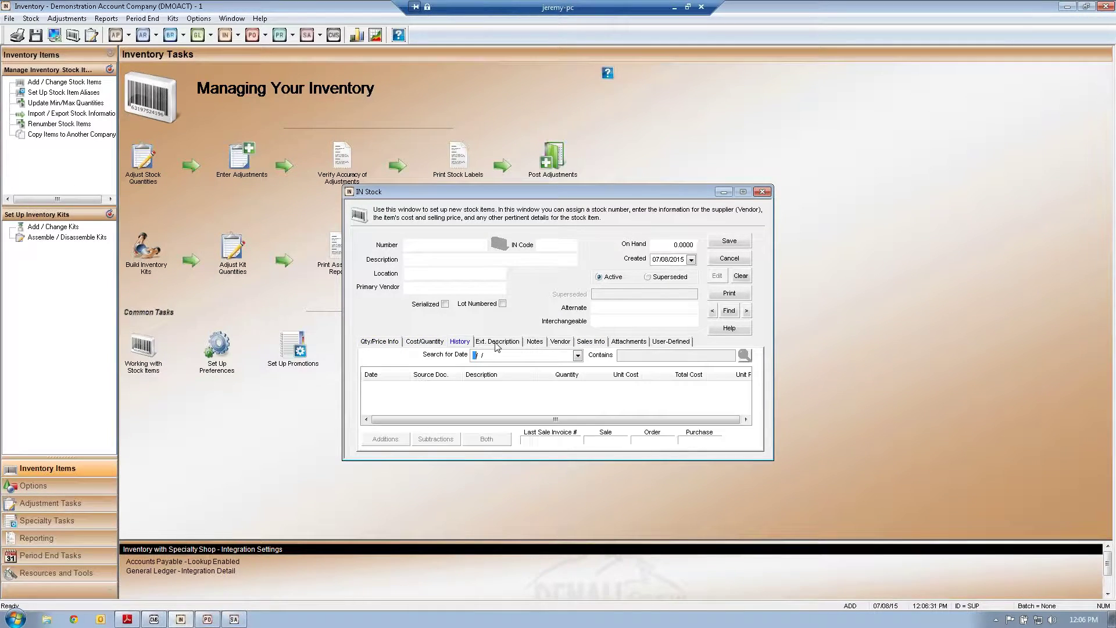
click(513, 344)
click(539, 345)
click(565, 345)
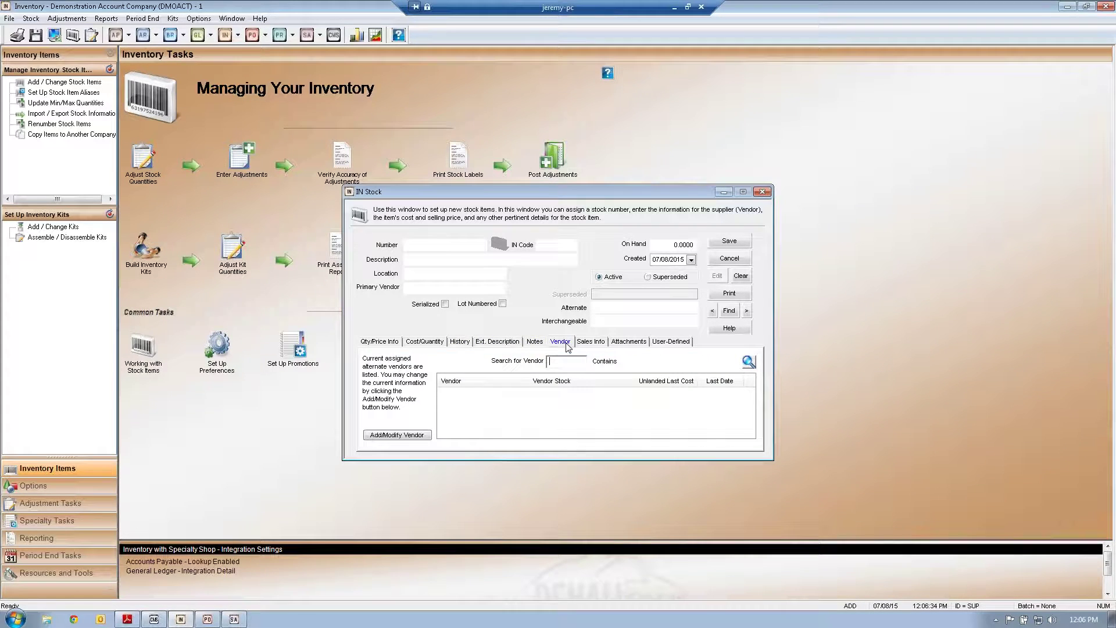
click(582, 346)
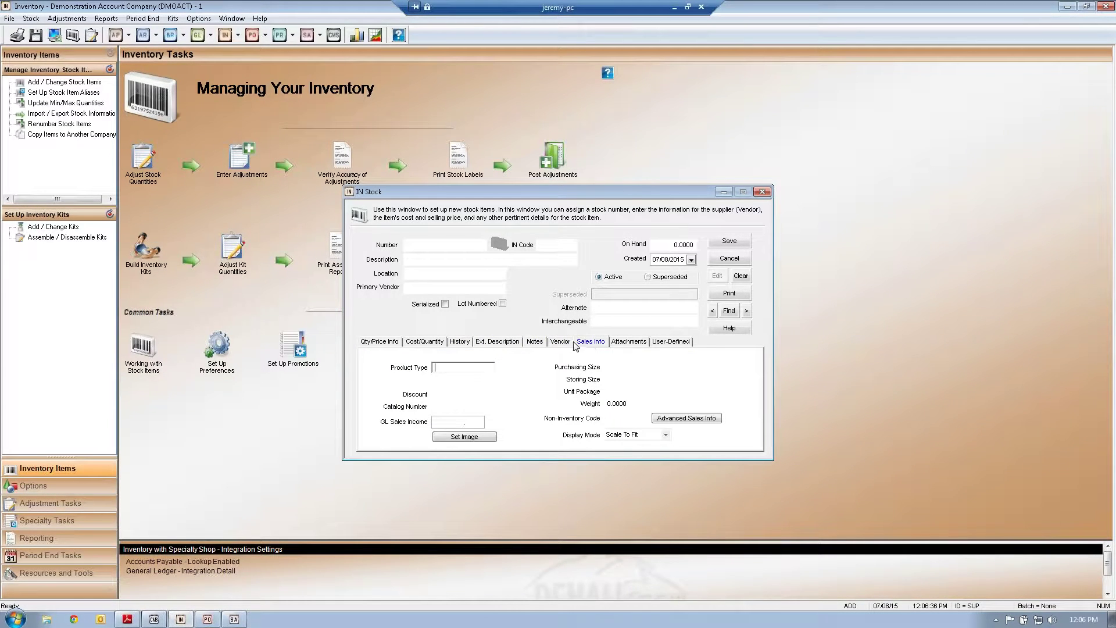
click(400, 343)
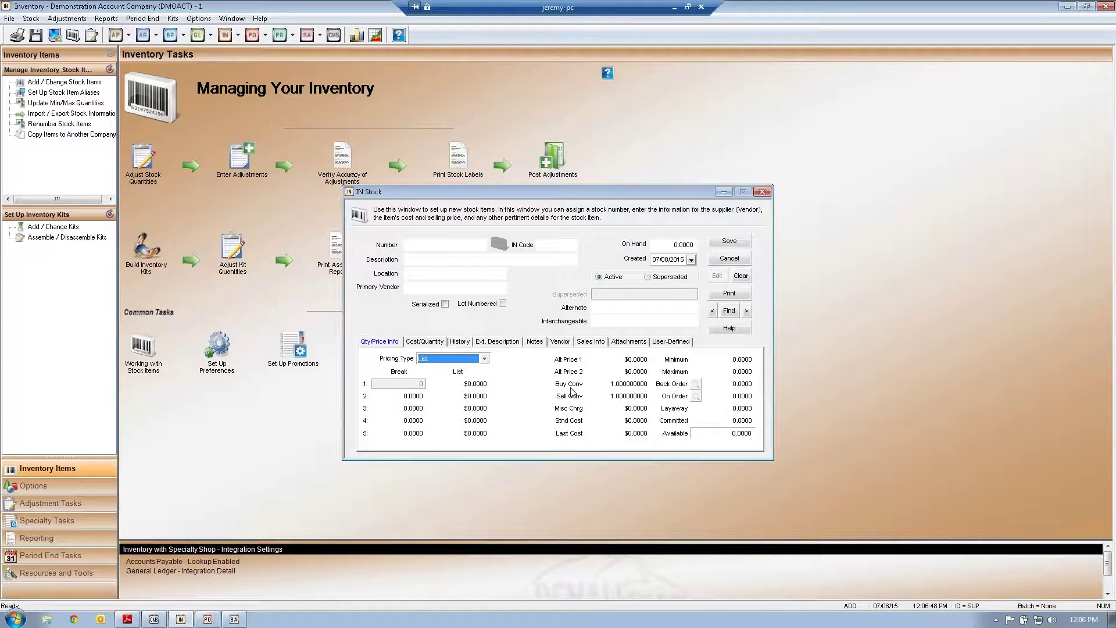
Examine the minimum, maximum, back order, on order, layaway and committed quantities, plus the buy and sell conversion factors
click(724, 360)
key(Tab)
key(Tab)
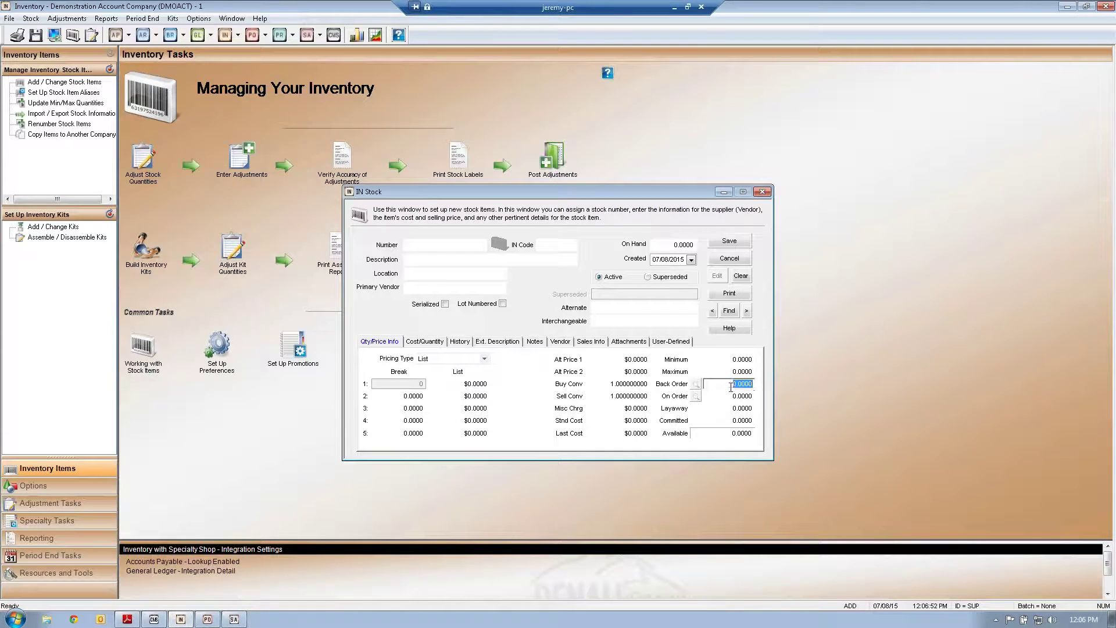
click(731, 395)
click(731, 409)
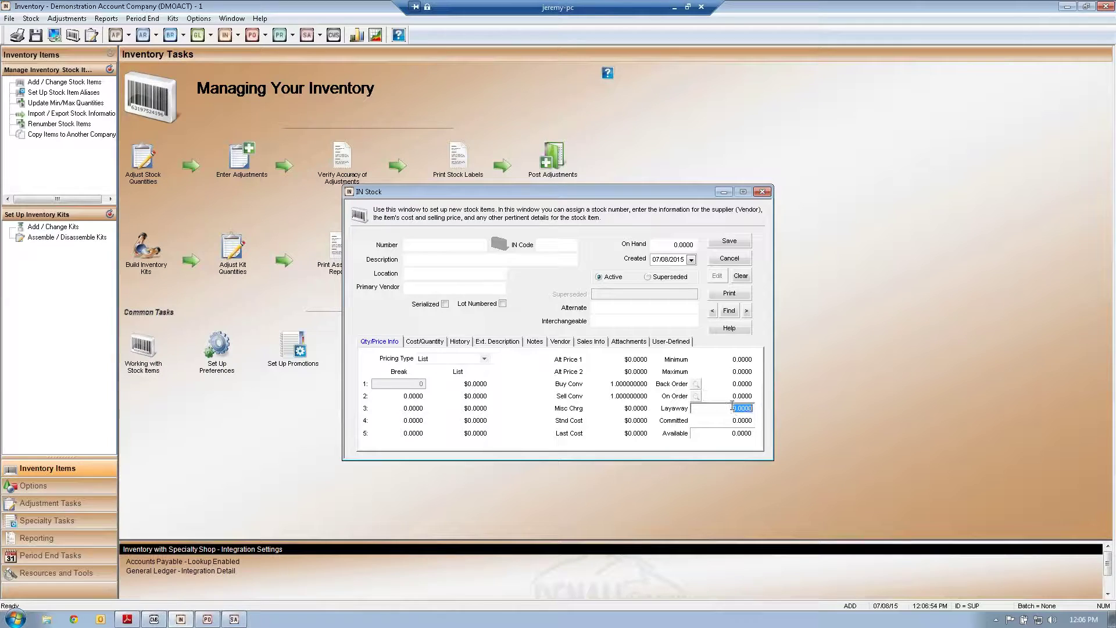
click(731, 420)
click(738, 409)
click(742, 397)
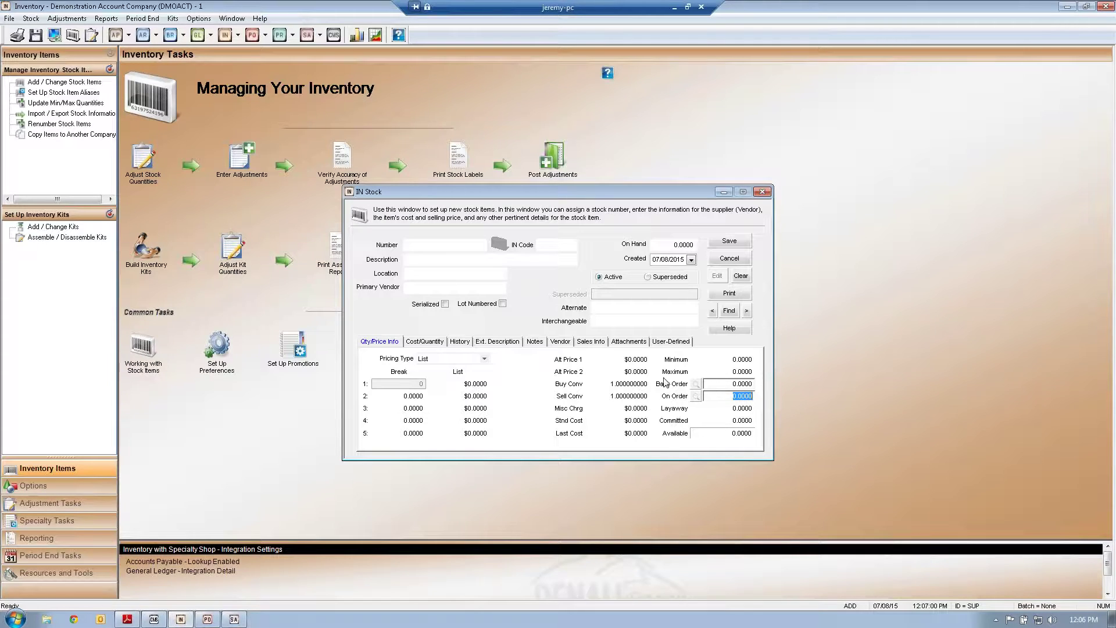
click(633, 385)
click(634, 396)
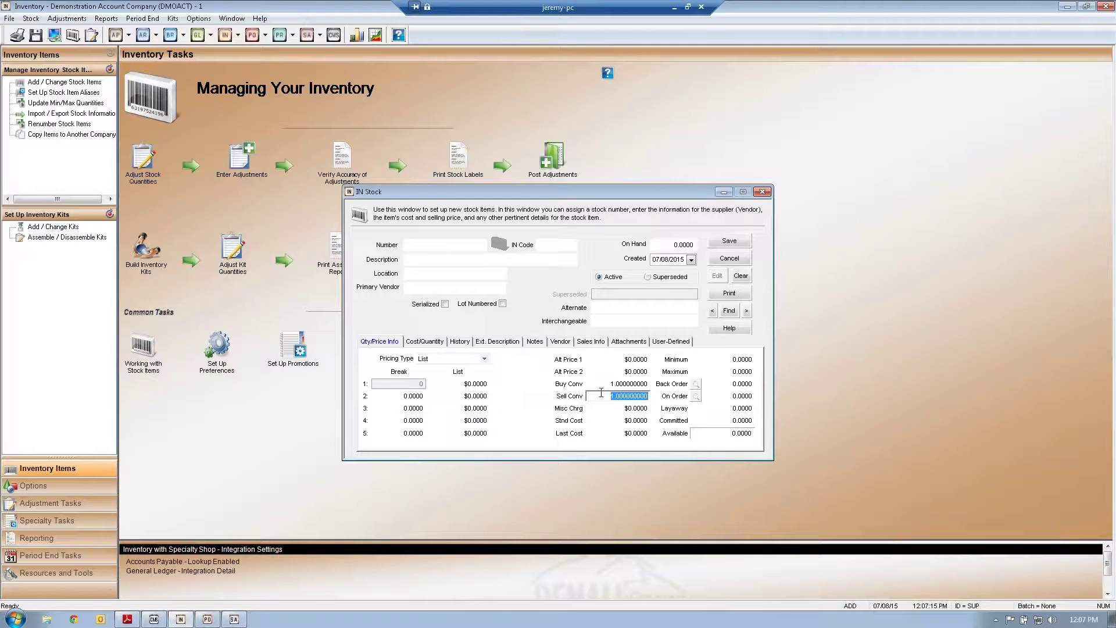
Examine the five list price rows and their quantity breaks under the List pricing type
click(477, 384)
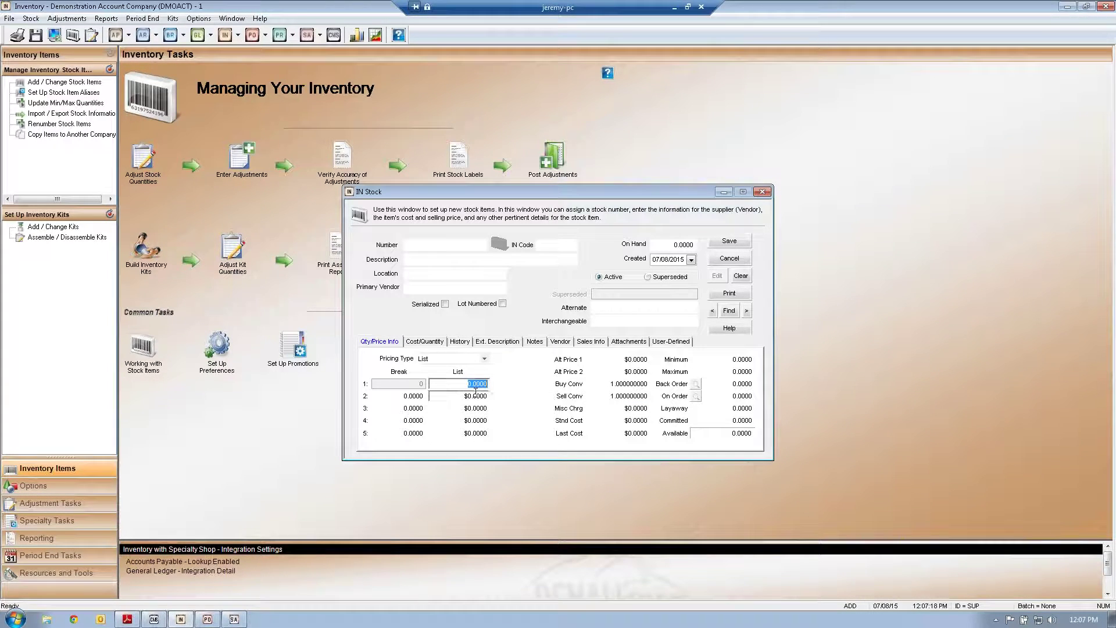
click(475, 390)
click(475, 408)
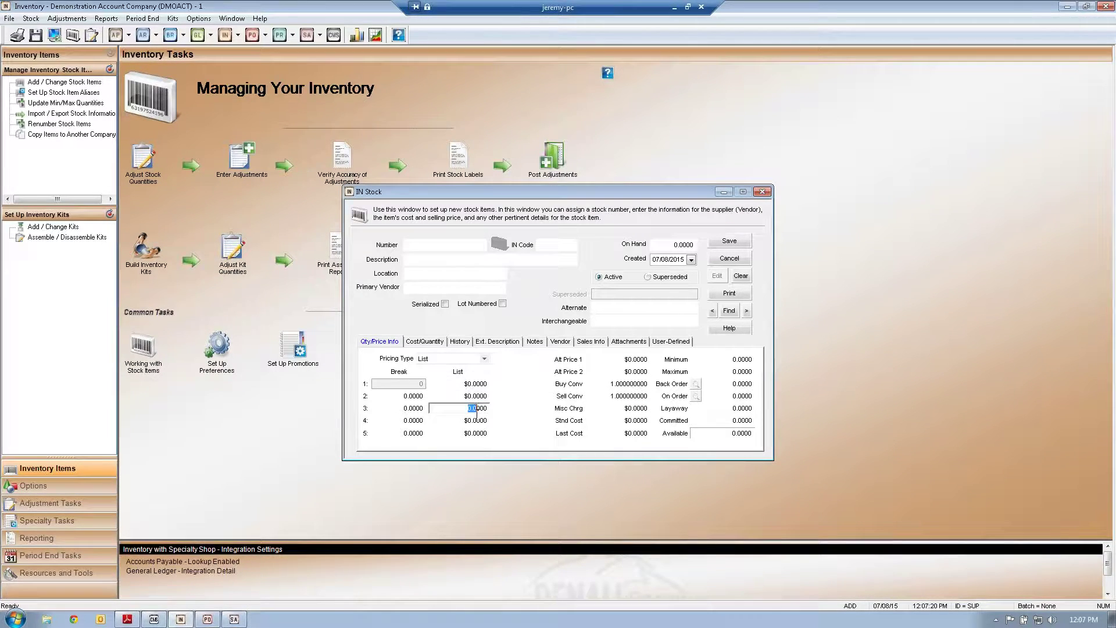
click(477, 421)
click(478, 433)
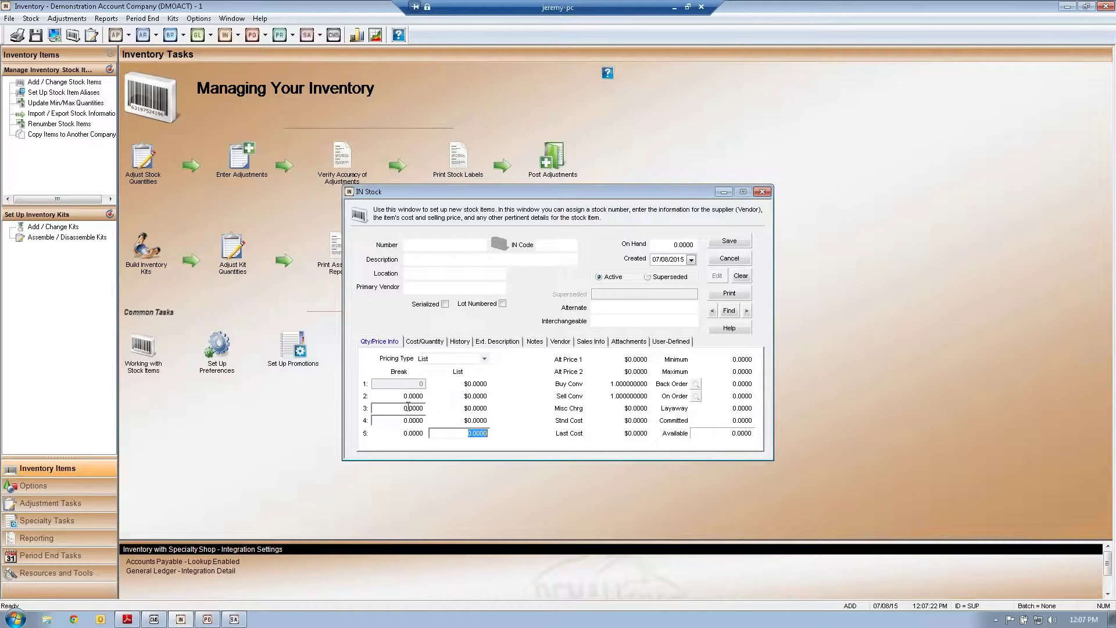
click(411, 421)
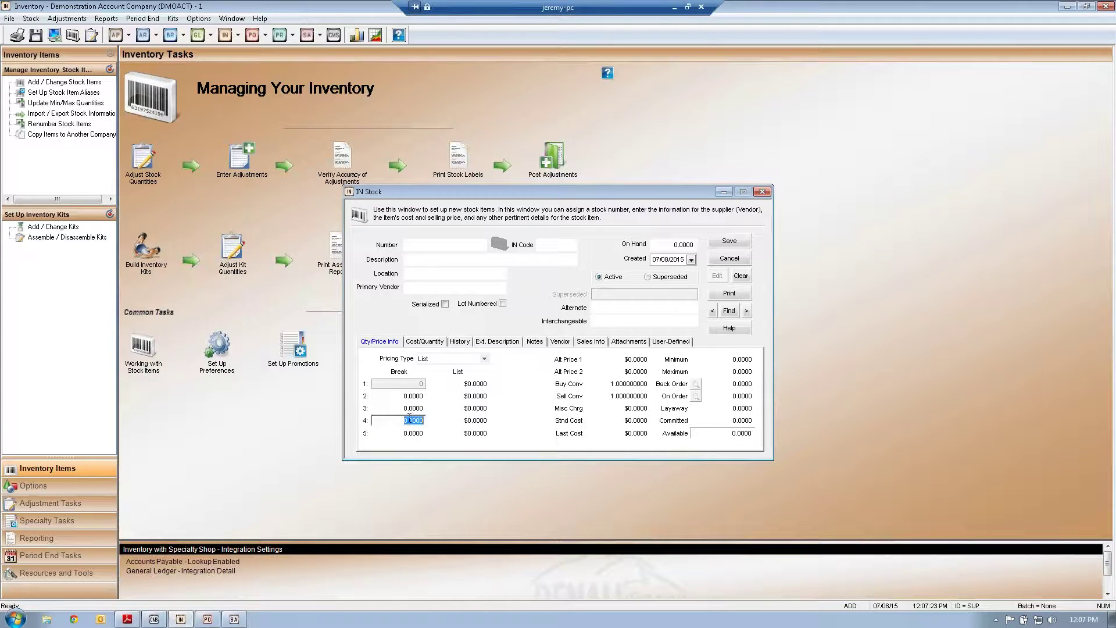
Switch the pricing type to Level List and go through its five price levels
click(484, 359)
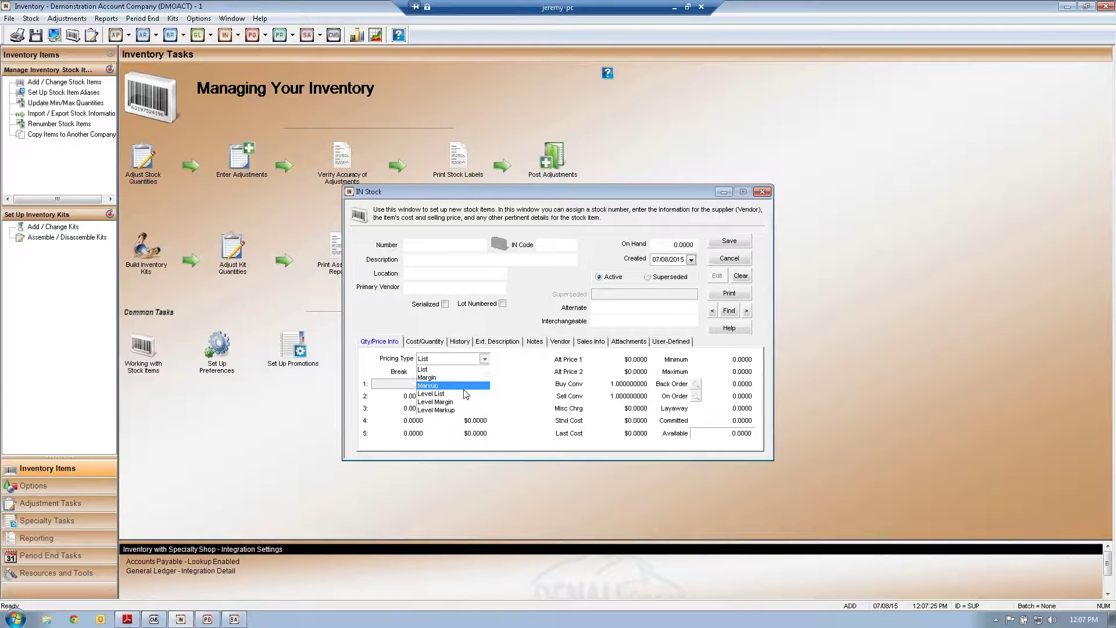
click(462, 395)
click(484, 396)
click(483, 408)
click(482, 420)
click(481, 433)
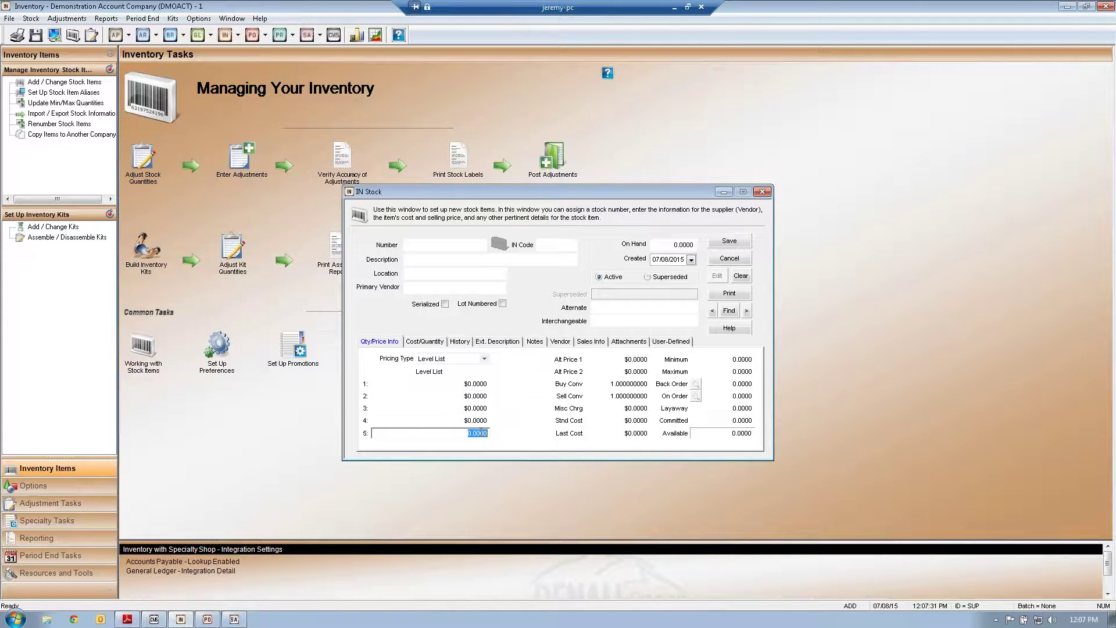
click(478, 382)
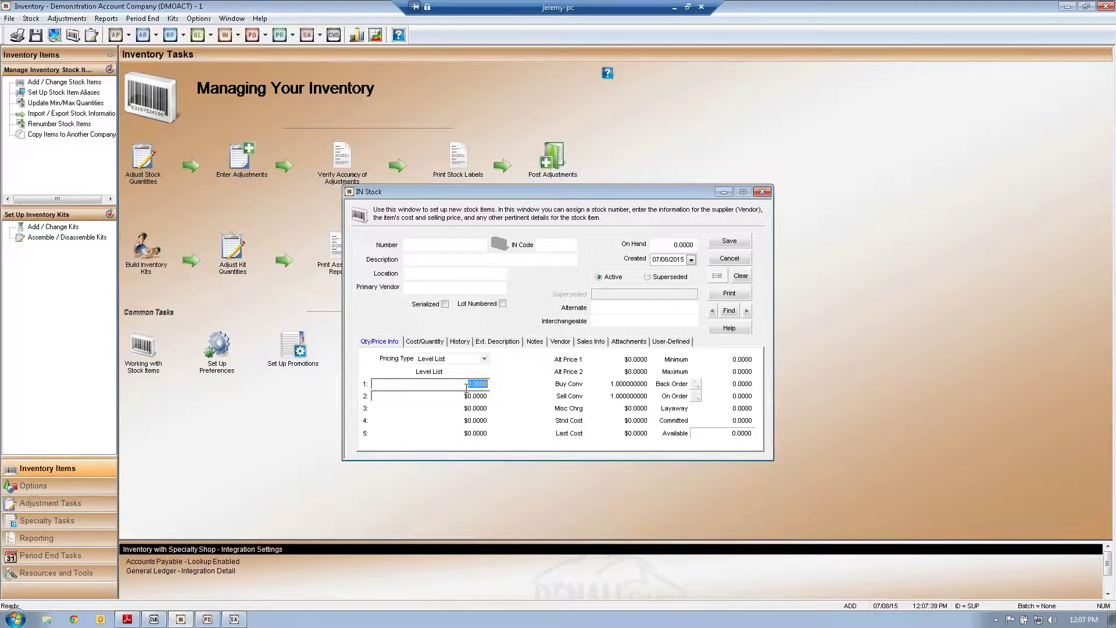
Set the stock item's pricing type to Level Margin and check the first two margin levels
click(483, 360)
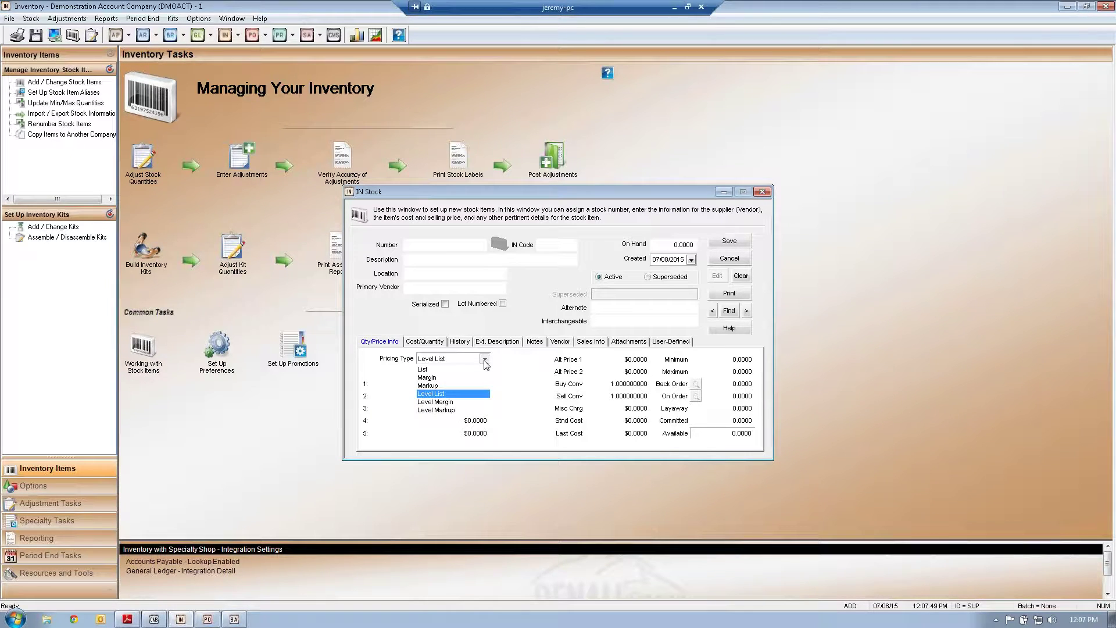
click(469, 402)
click(471, 384)
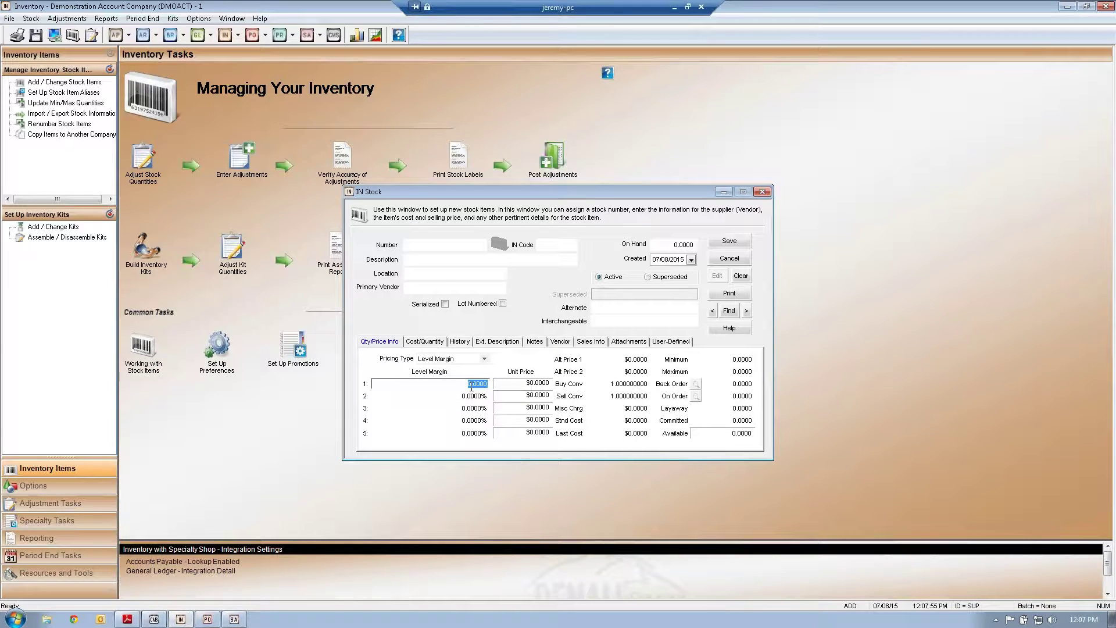
click(474, 396)
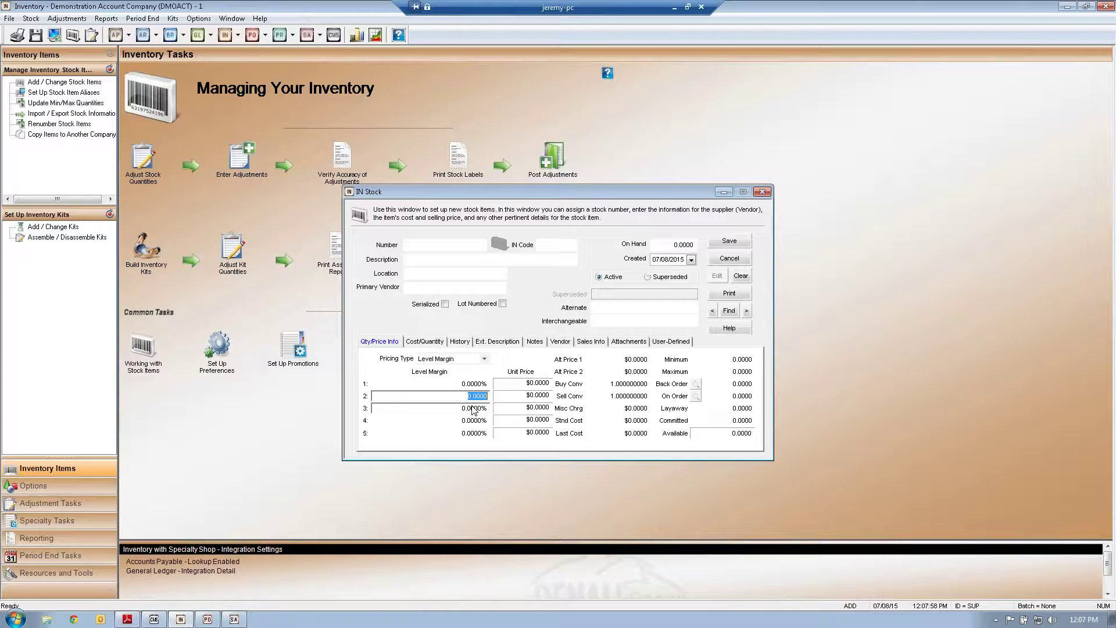
Set the level margins for levels 1 to 5 to 50, 45, 40, 32 and 25 percent
click(477, 385)
text(50)
click(483, 395)
text(45)
click(475, 407)
text(40)
click(481, 417)
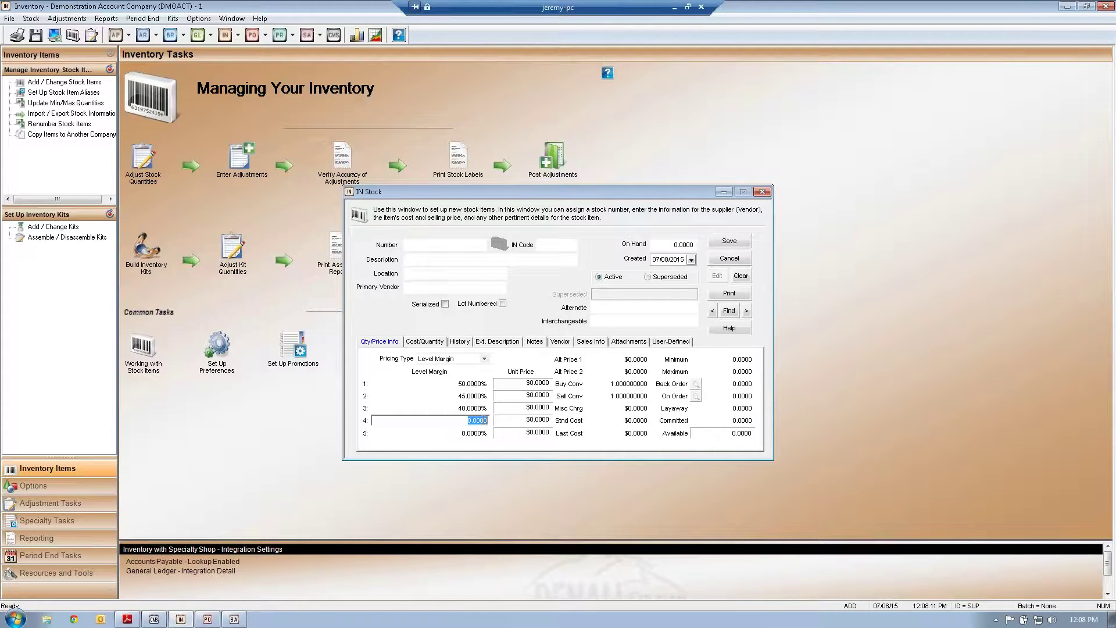
text(32)
click(477, 434)
text(25)
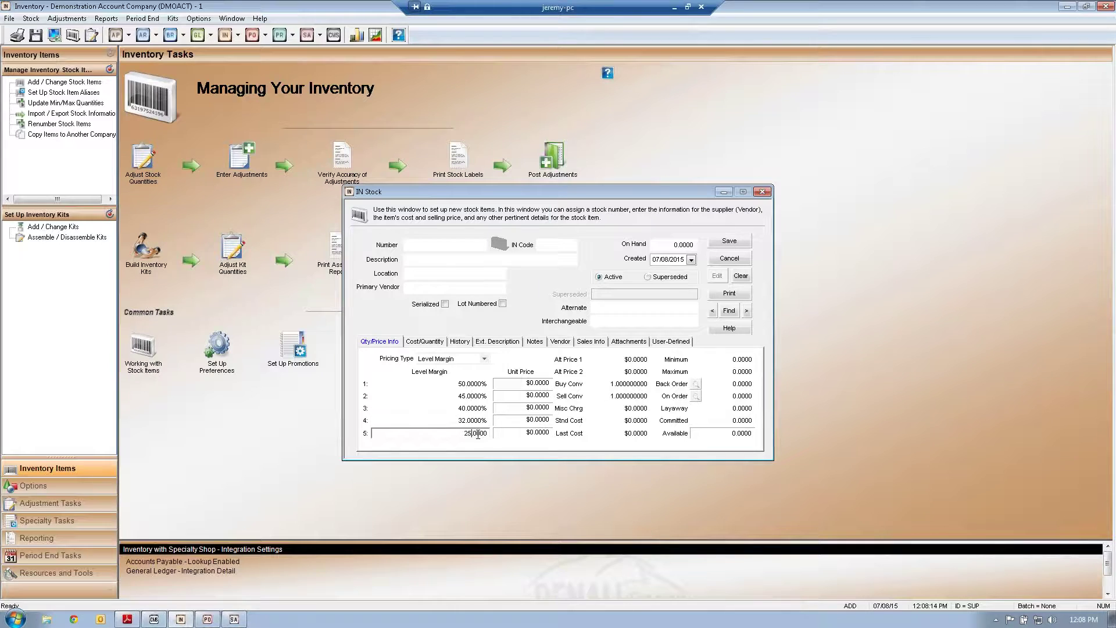
key(Tab)
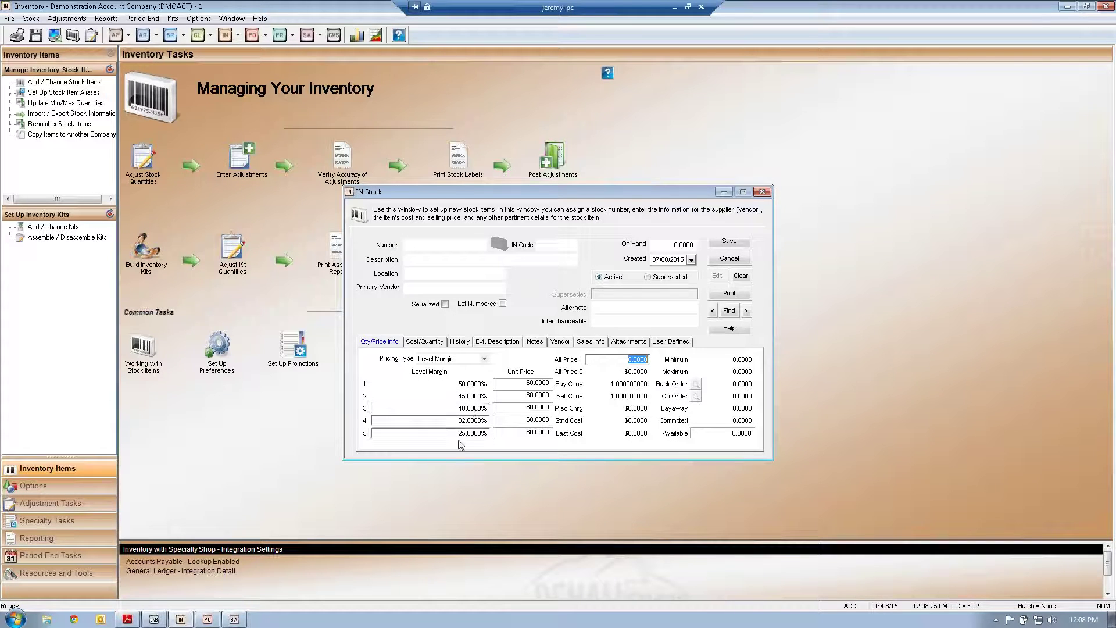
Set the item's last cost to $100 so the unit prices are calculated from the level margins
click(465, 384)
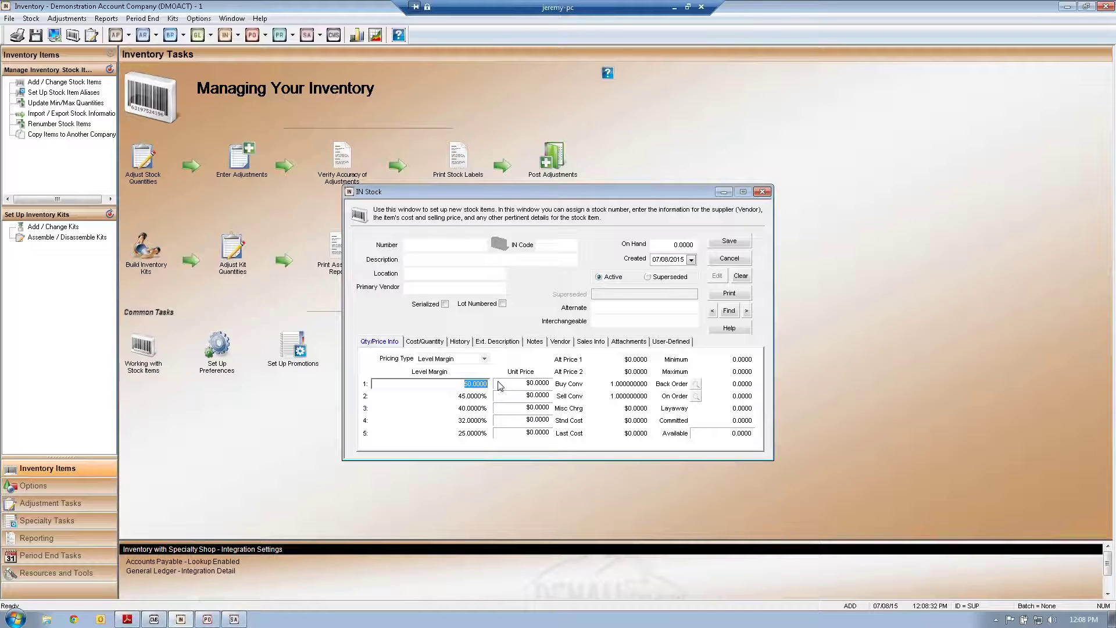
click(588, 432)
text(100)
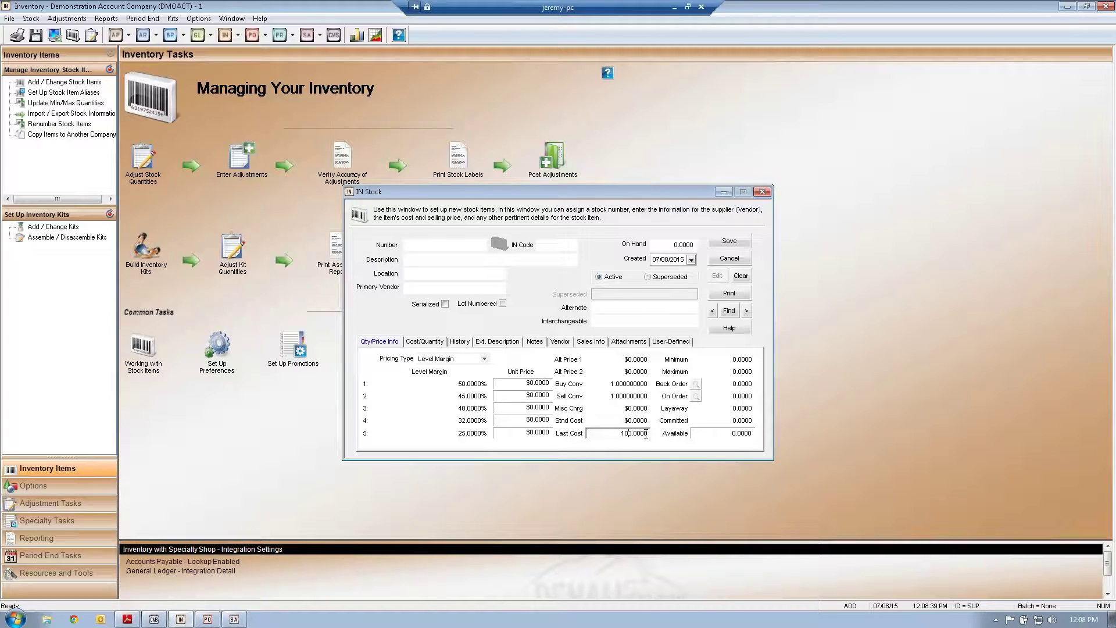
key(Tab)
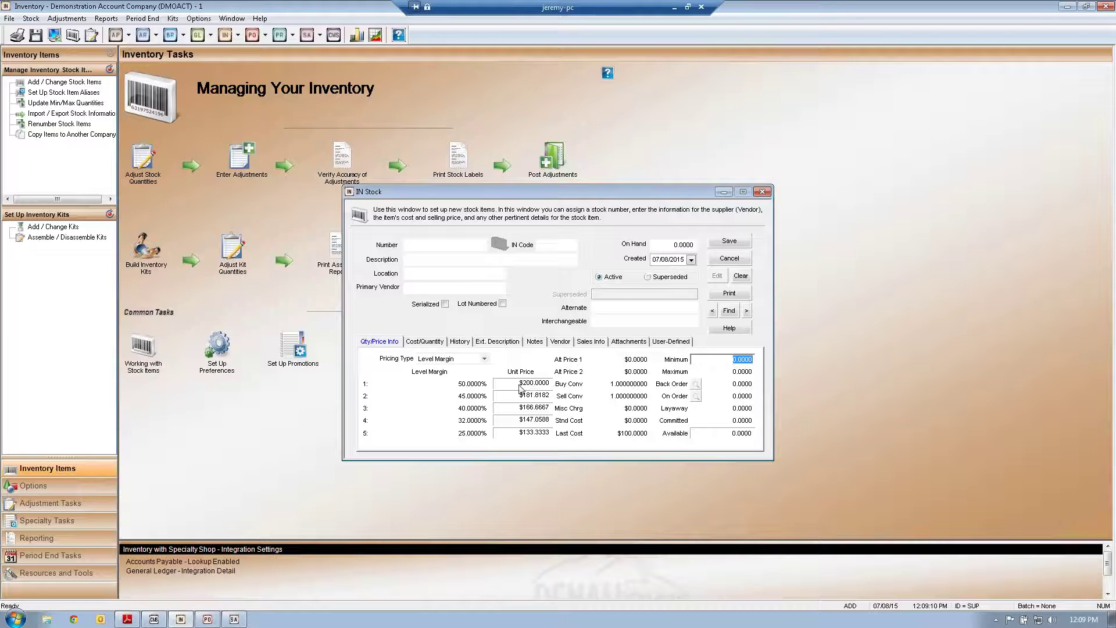
Compare the level margin percentages with their calculated unit prices
click(475, 388)
key(Tab)
key(Tab)
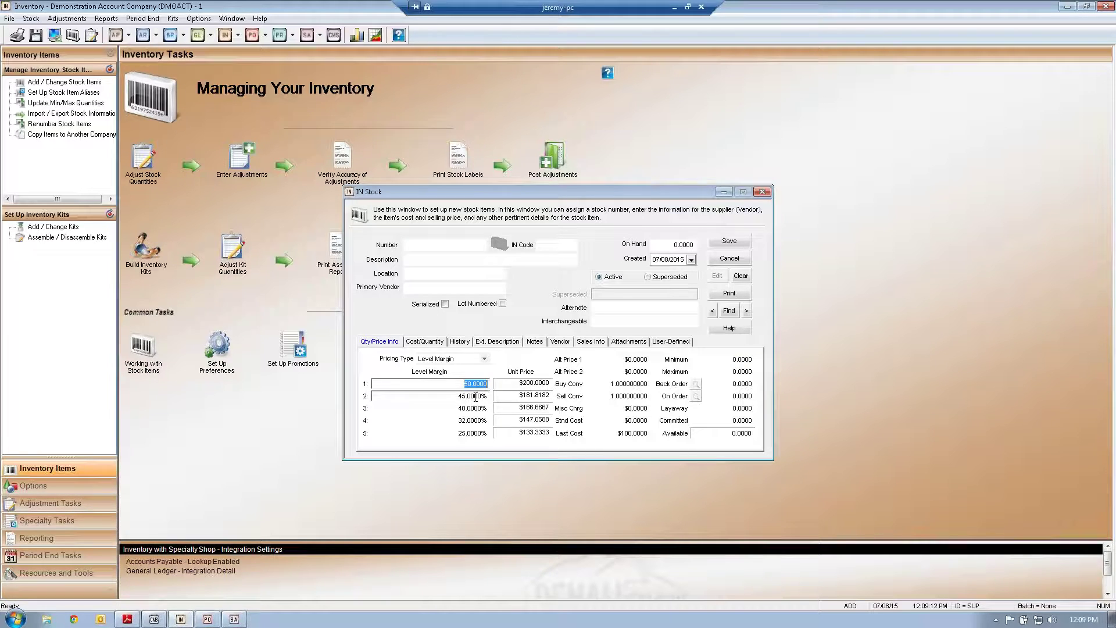
Examine how each level margin and the last cost determine the unit prices for levels 1 to 5
key(Tab)
key(Tab)
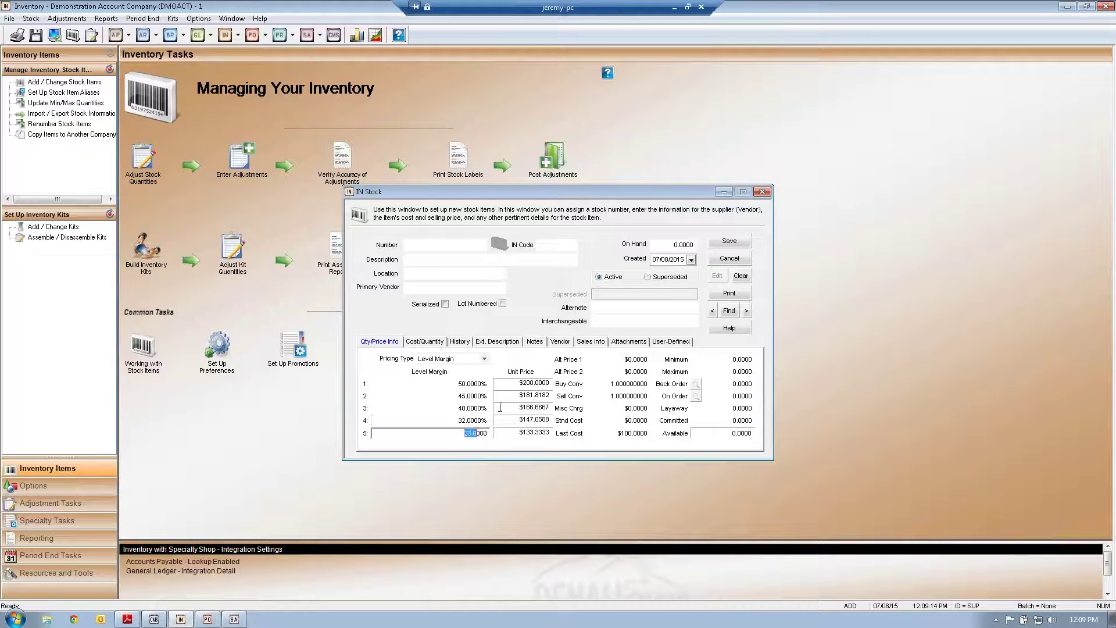
click(482, 384)
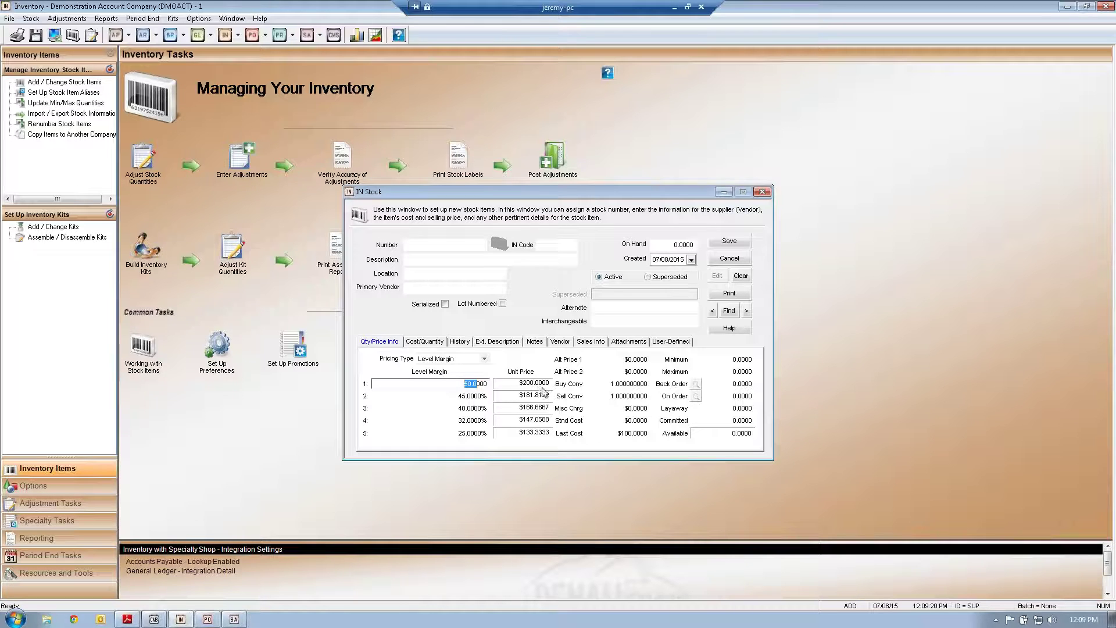
click(473, 385)
click(599, 433)
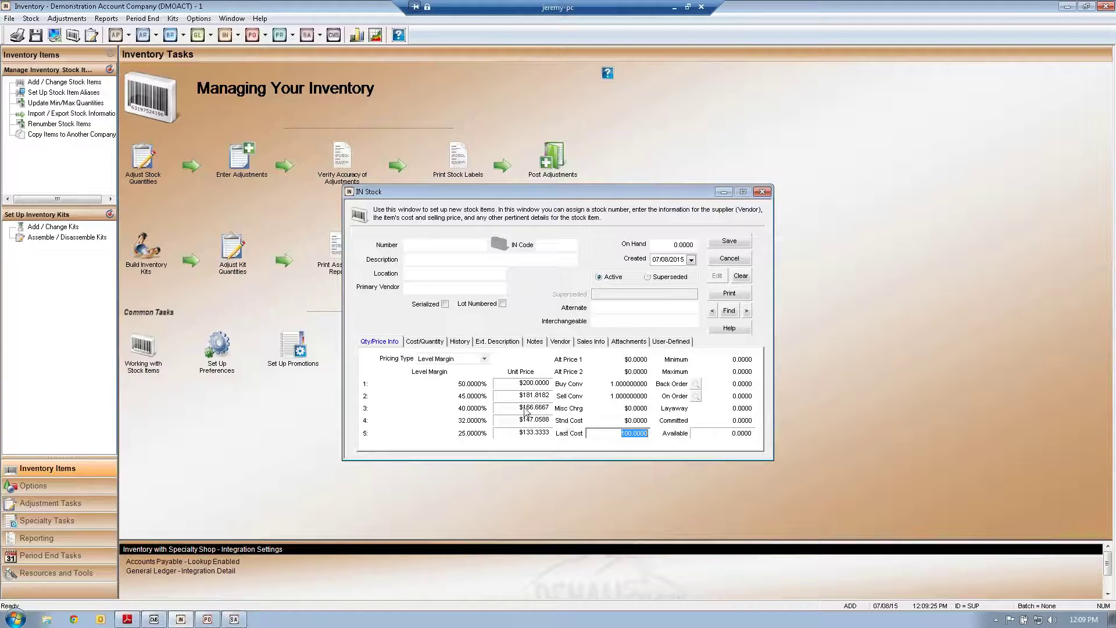
click(480, 384)
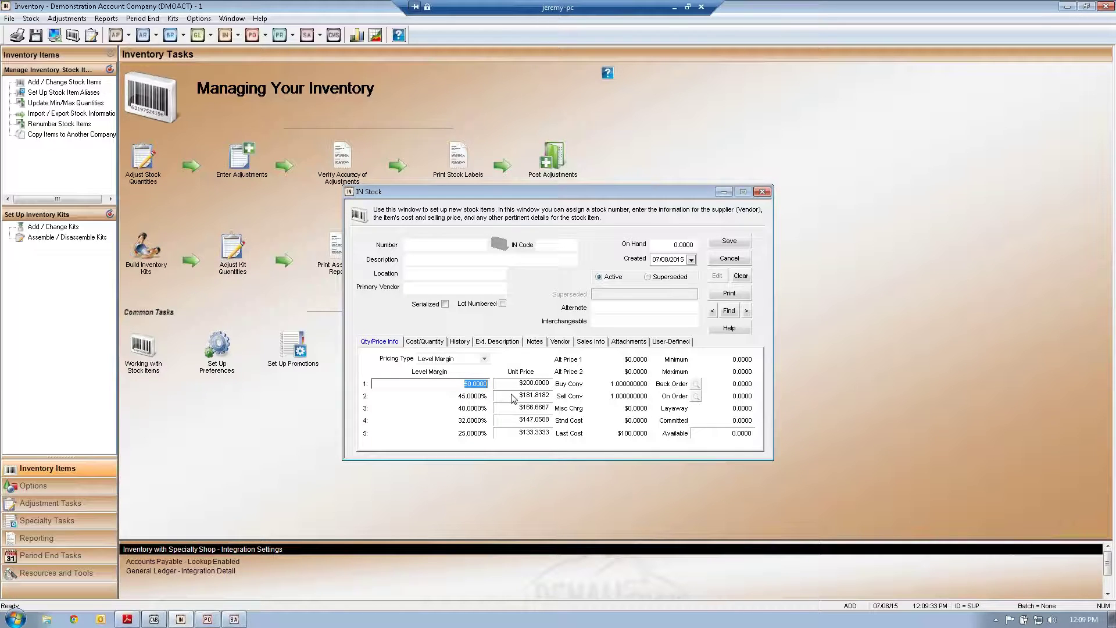
click(482, 397)
click(477, 407)
click(480, 433)
Set the stock item's pricing type to Level Markup and check the level 1 markup against the last cost
click(484, 359)
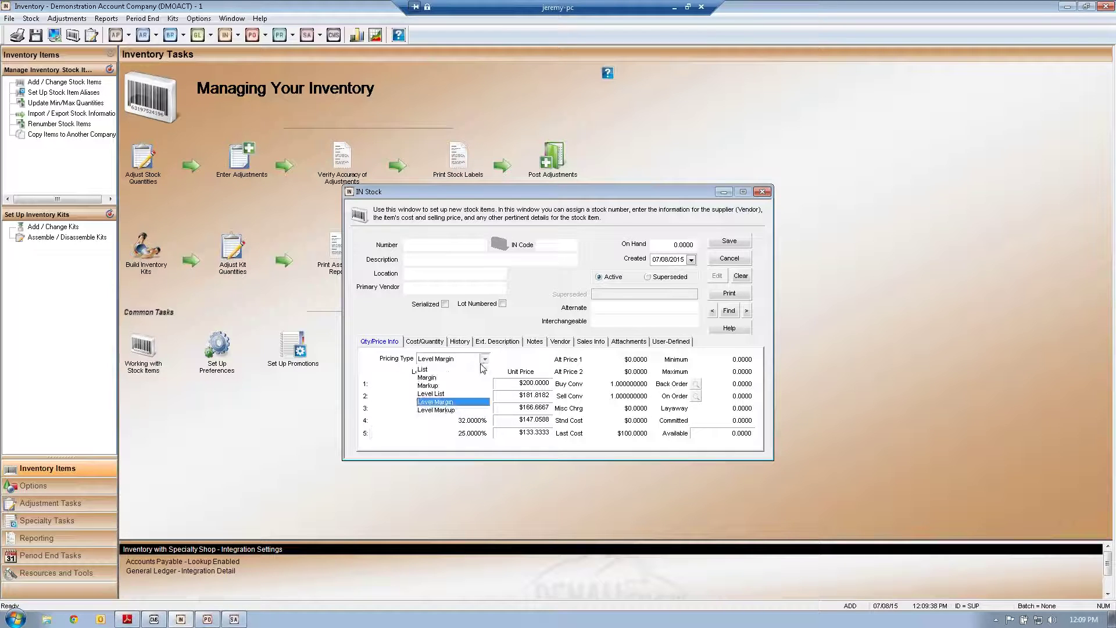
click(454, 411)
click(469, 385)
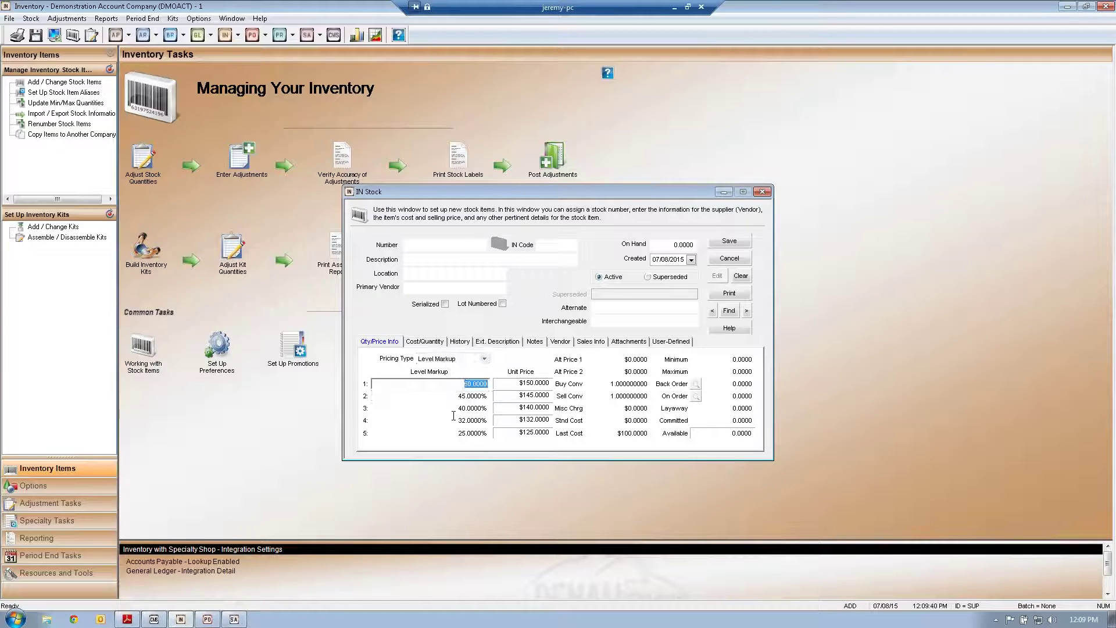
click(603, 429)
click(485, 385)
Examine the item's sales information fields, including product type, discount, catalog number, purchasing size, unit package and non-inventory code
click(586, 347)
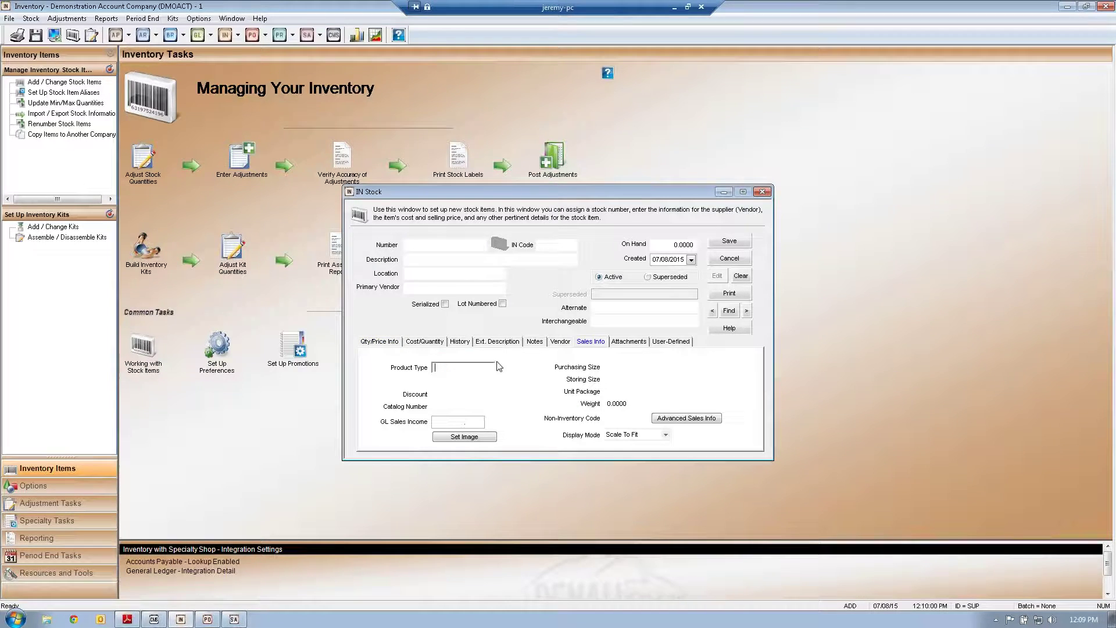
click(443, 393)
click(459, 401)
click(426, 245)
click(441, 406)
click(443, 367)
click(621, 369)
click(622, 390)
click(619, 418)
Try the Serialized and Lot Numbered options on the stock item, clearing each one again
click(383, 342)
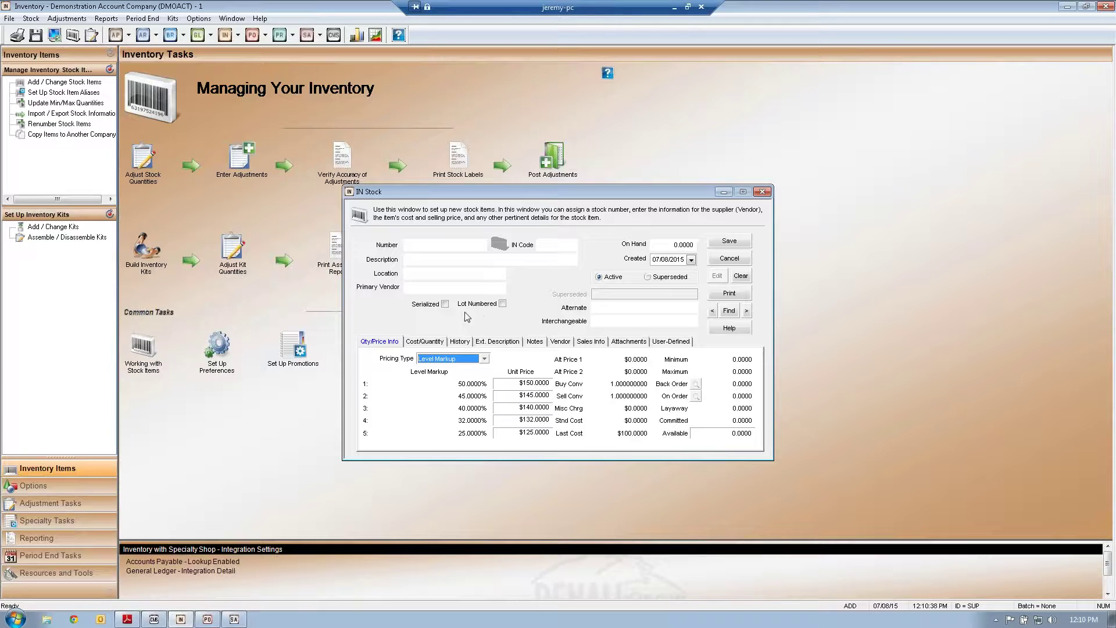
click(446, 304)
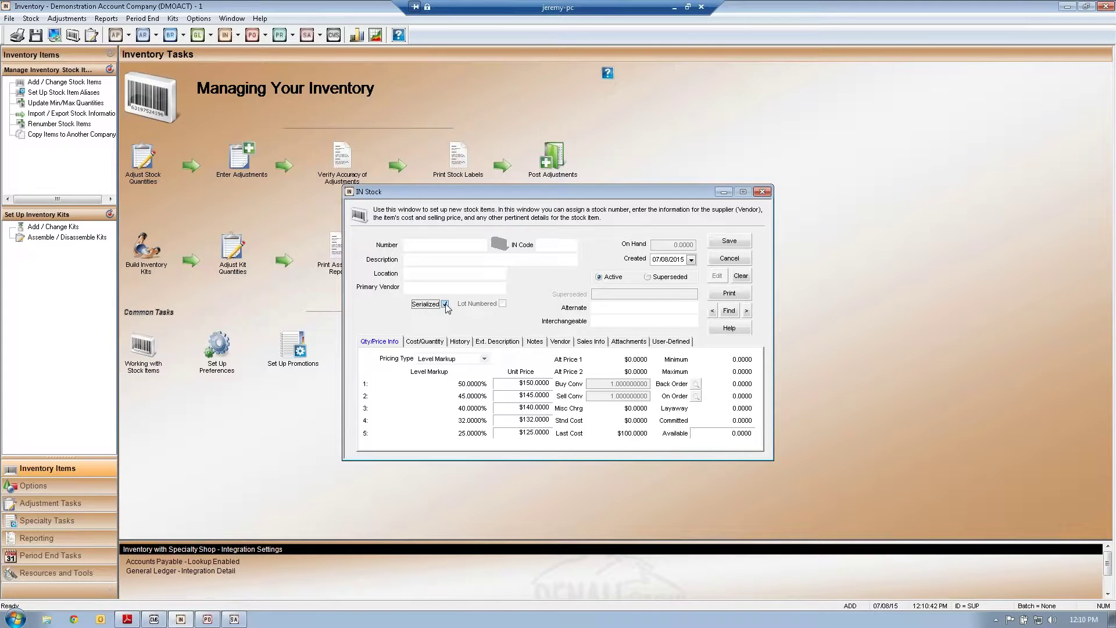
click(445, 304)
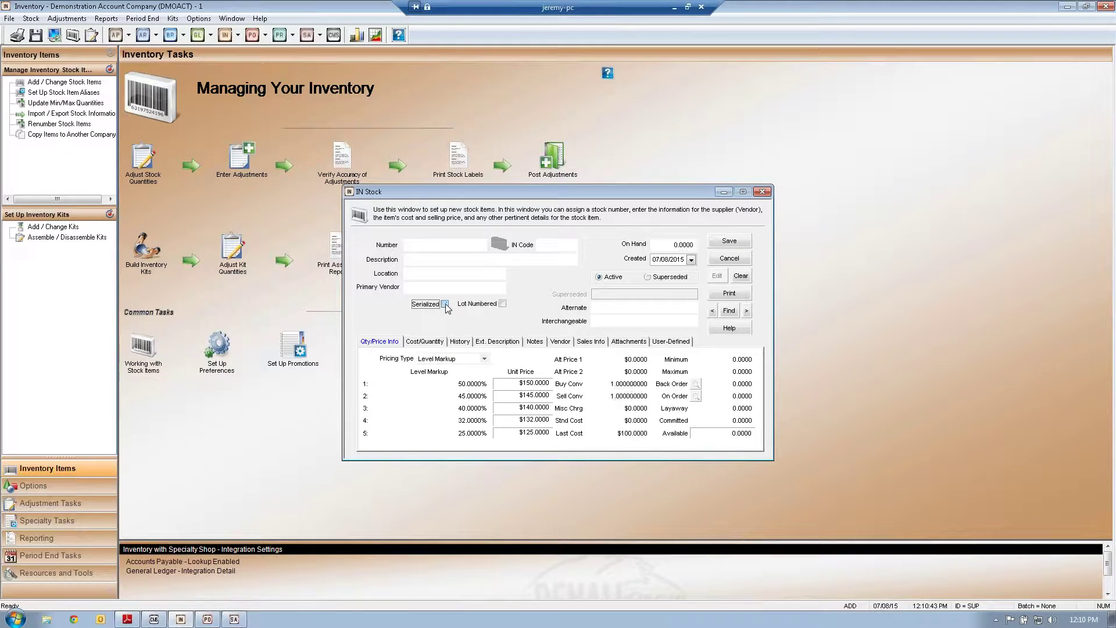
click(503, 305)
click(504, 305)
Discard the unsaved stock item and bring up the existing Chair #1 Swivel record
click(727, 262)
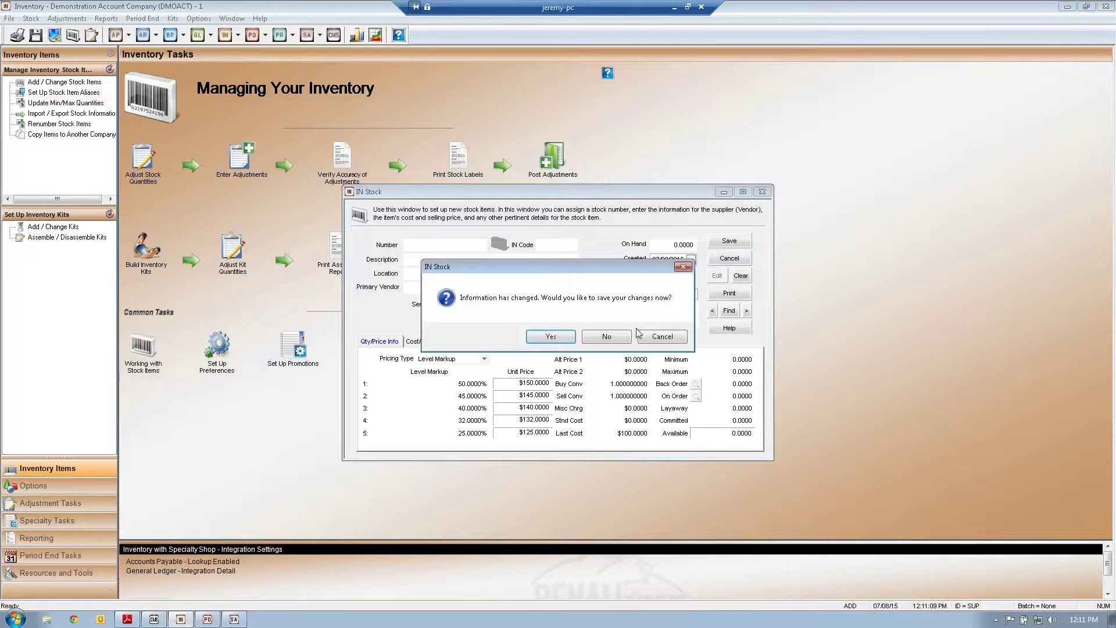
click(662, 339)
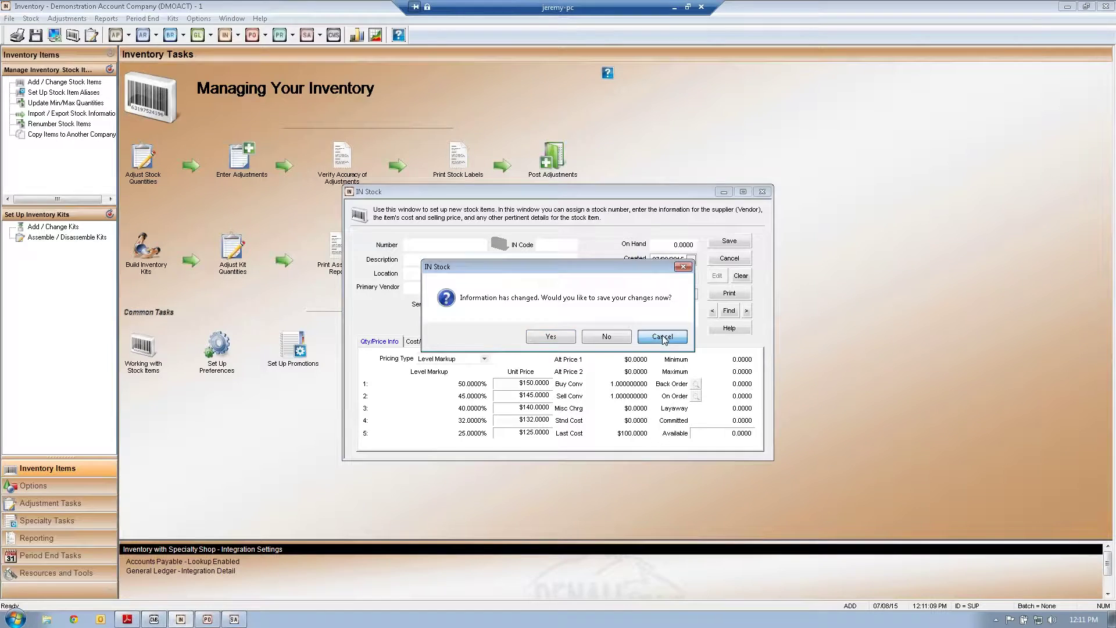
click(745, 310)
click(605, 342)
click(746, 309)
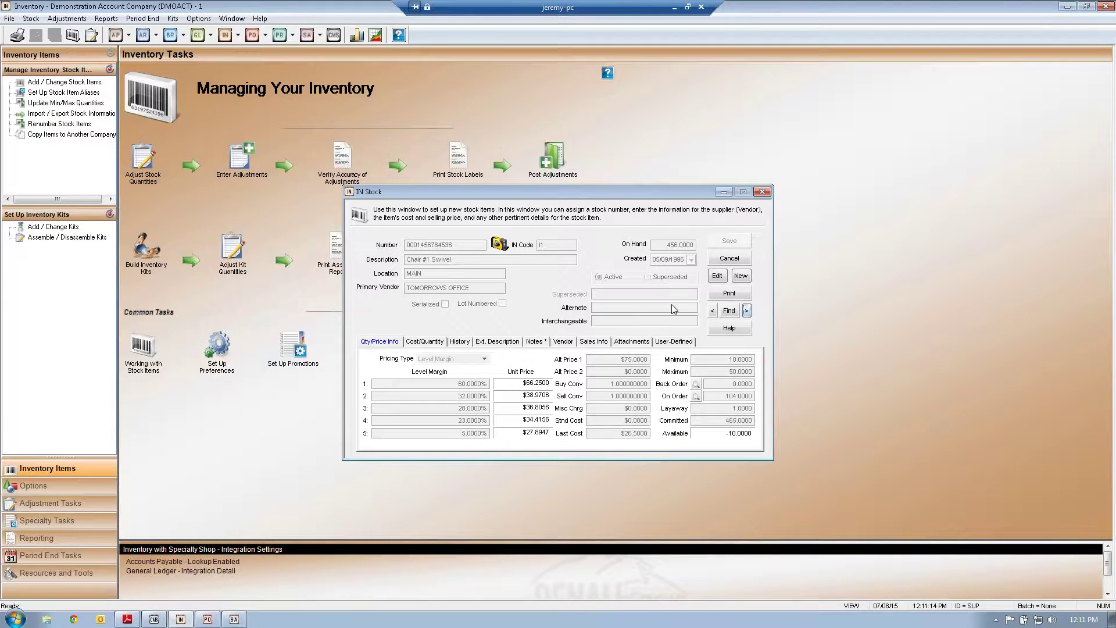
View the Chair #1 Swivel item's image in an enlarged viewer, then close it
click(500, 244)
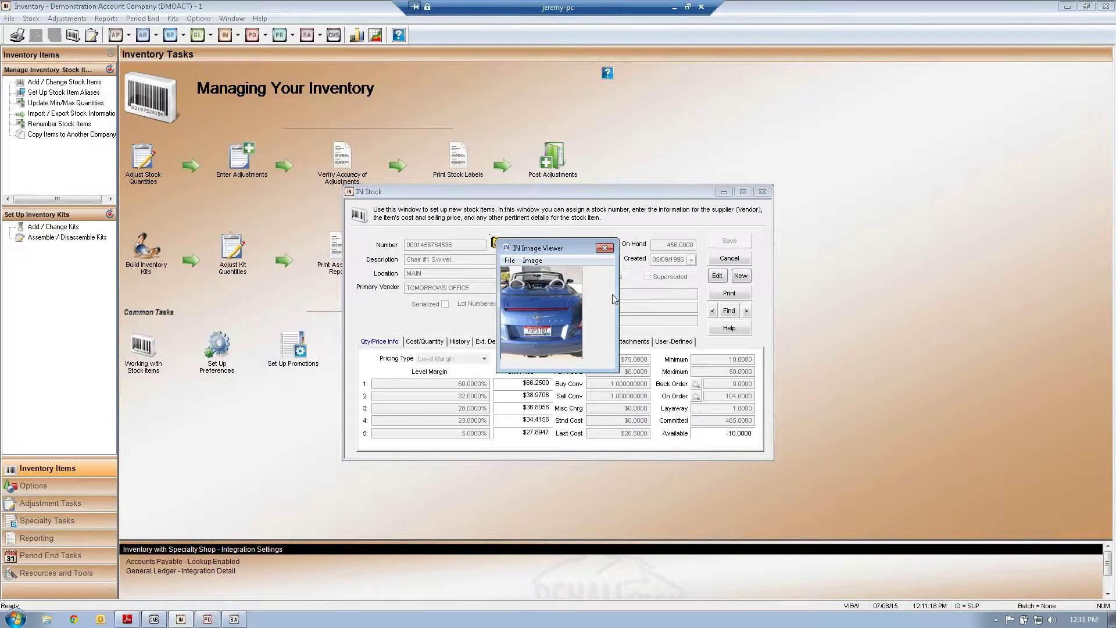
drag(619, 300, 678, 303)
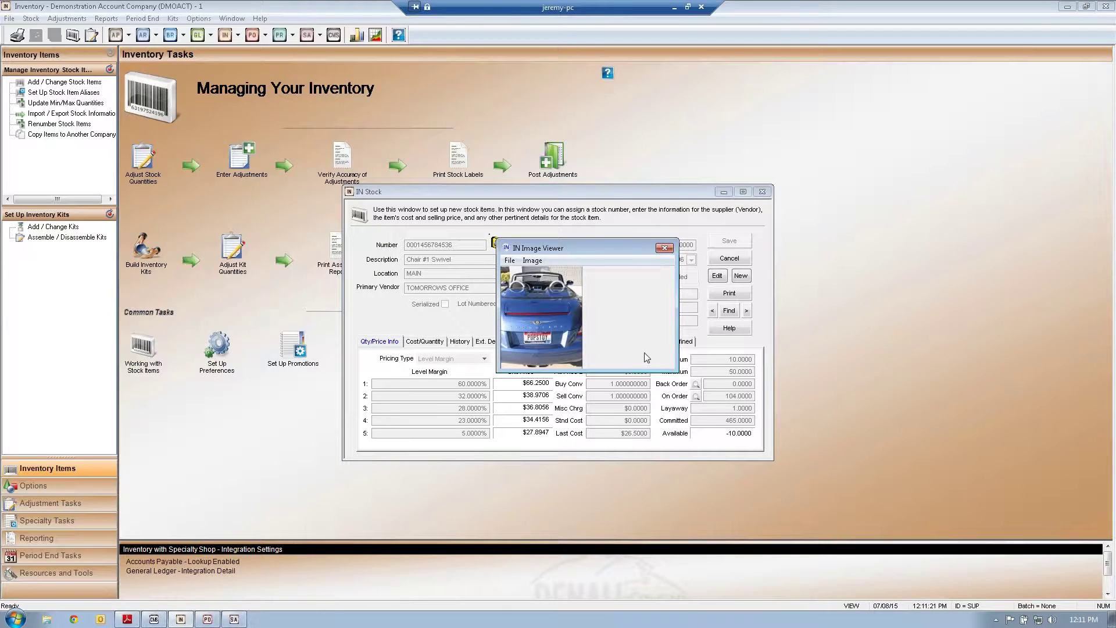
drag(628, 370, 622, 418)
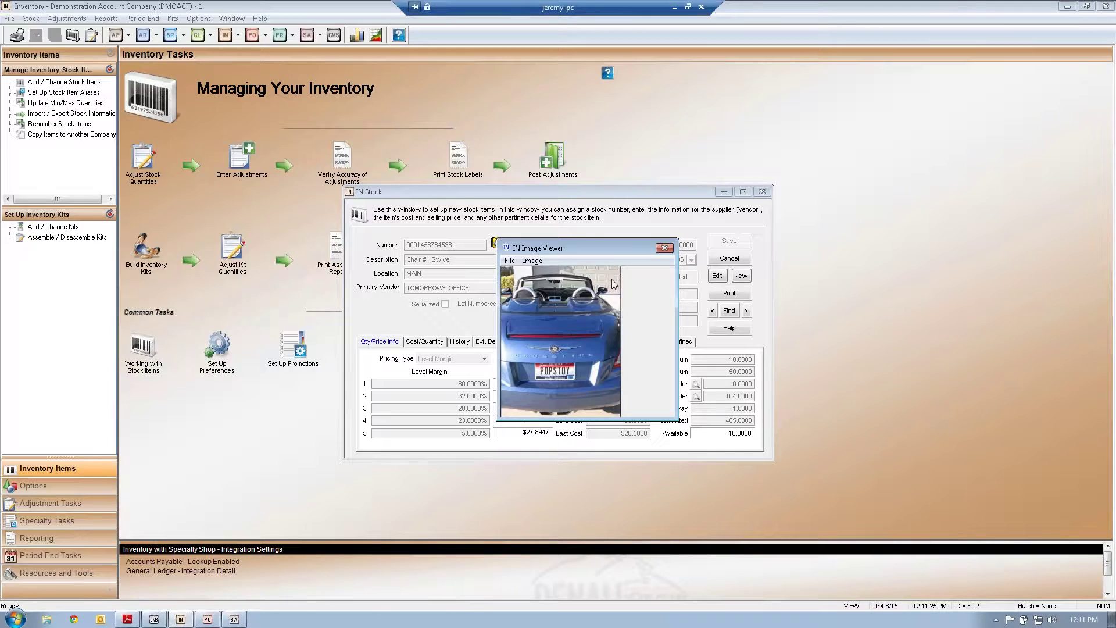
click(665, 249)
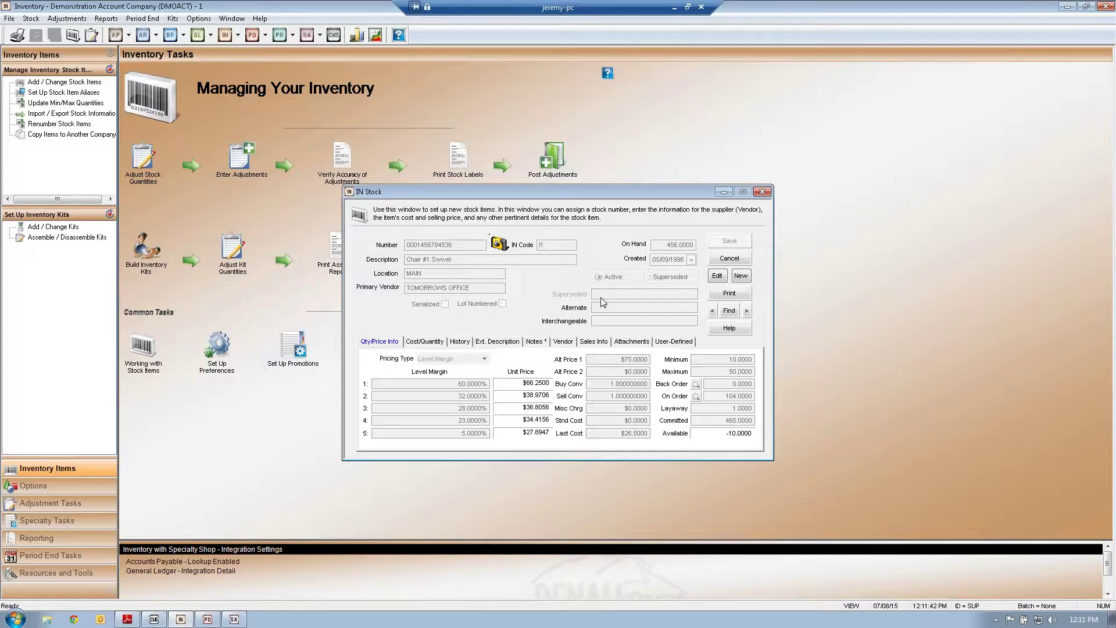
Move to the Leather Task Chair - No arms record and view its image
click(747, 310)
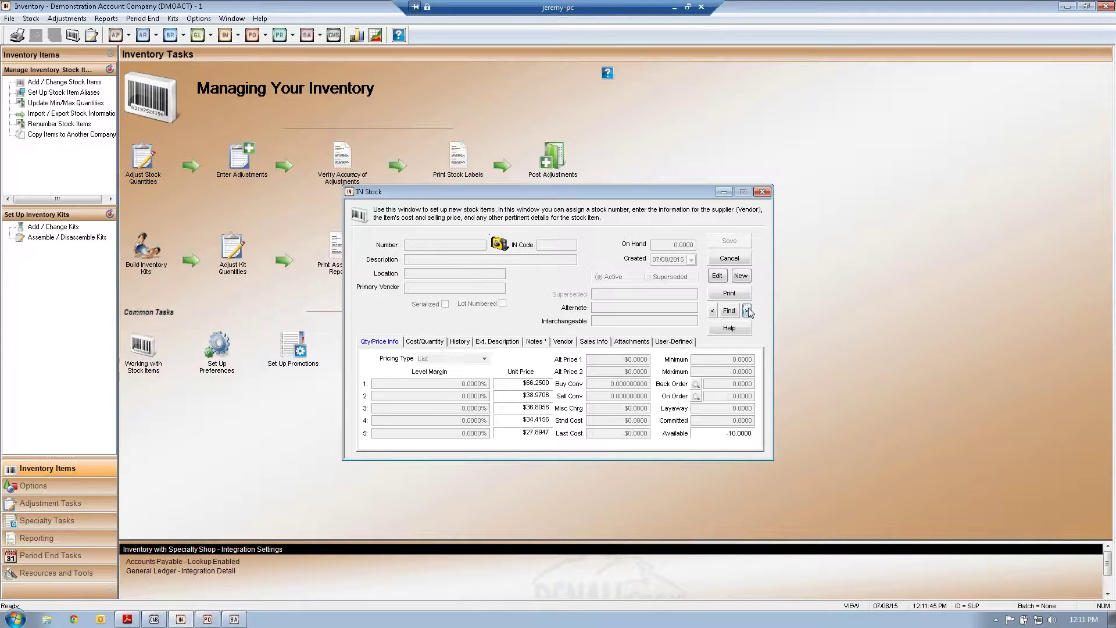
click(499, 243)
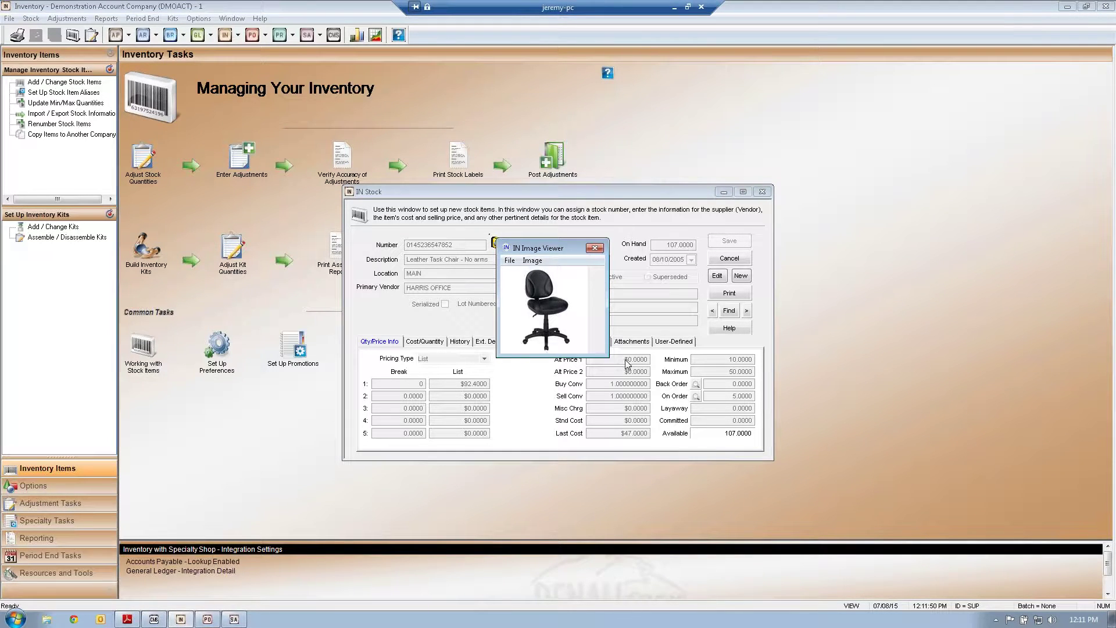
drag(607, 353, 677, 409)
click(595, 248)
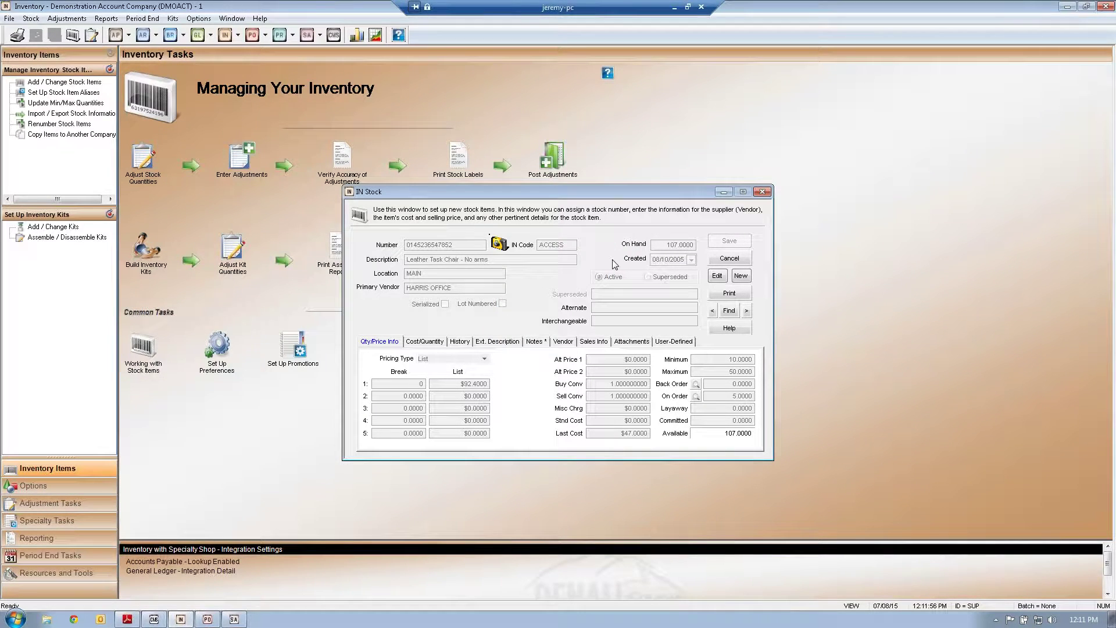
Put the Leather Task Chair record in edit mode and inspect the image publishing options in its sales information
click(593, 341)
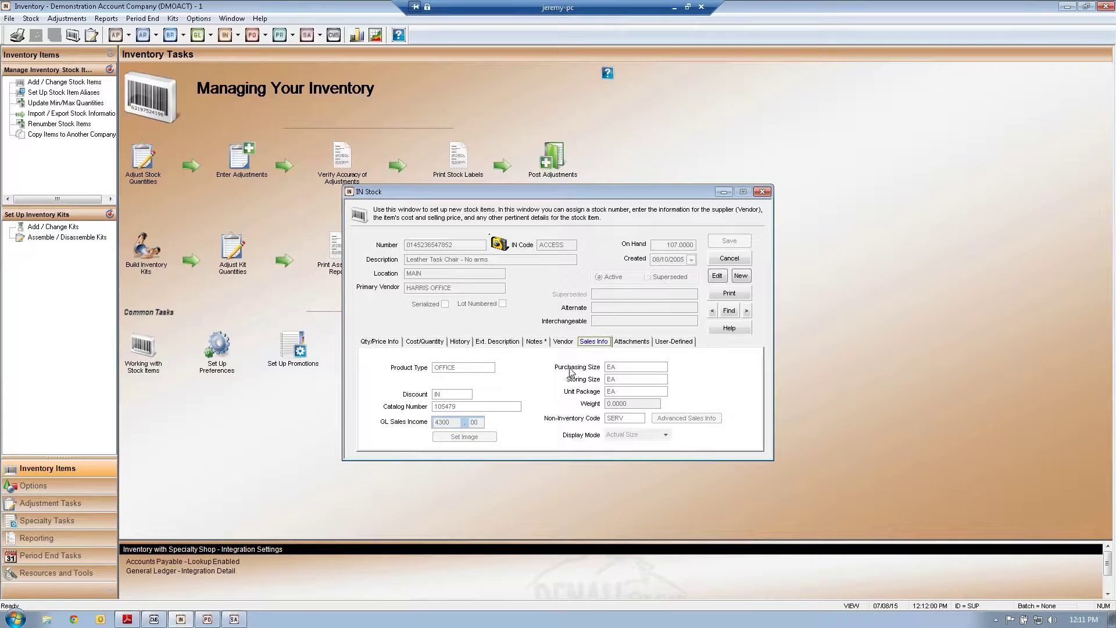
click(717, 276)
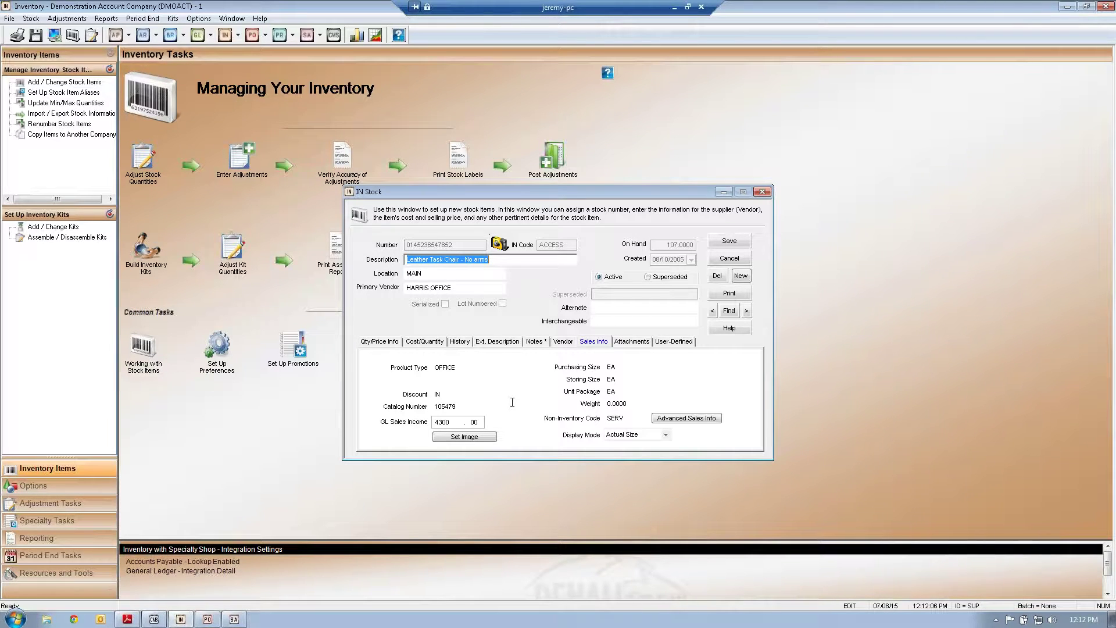
click(490, 436)
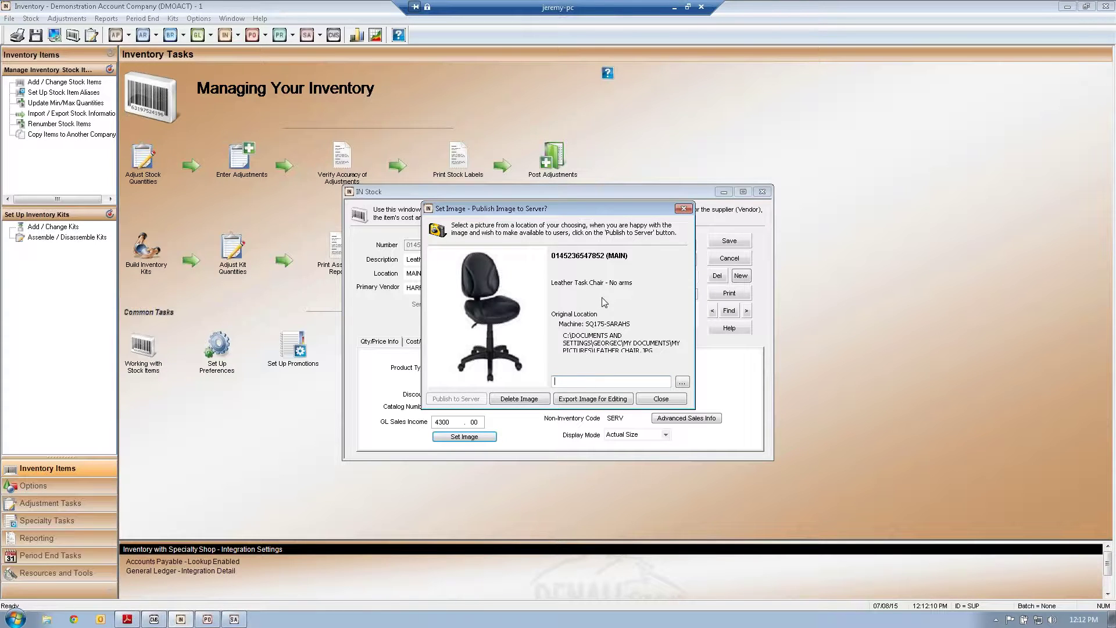
click(684, 209)
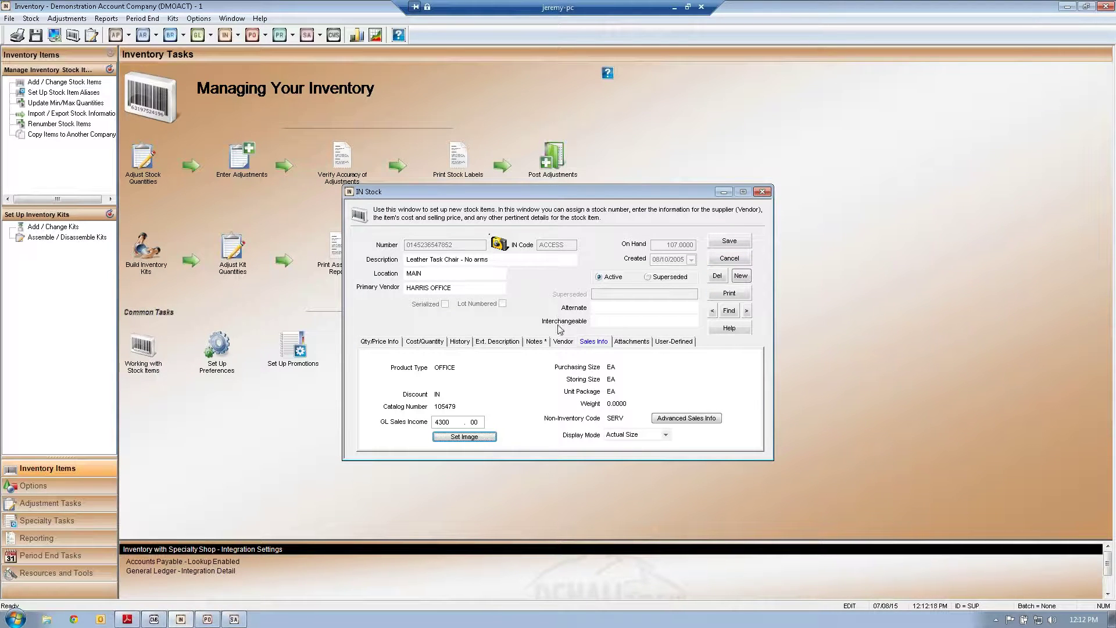
Review the task chair's cost/quantity, history, extended description, notes and vendor details, then close the stock record
click(398, 343)
click(424, 343)
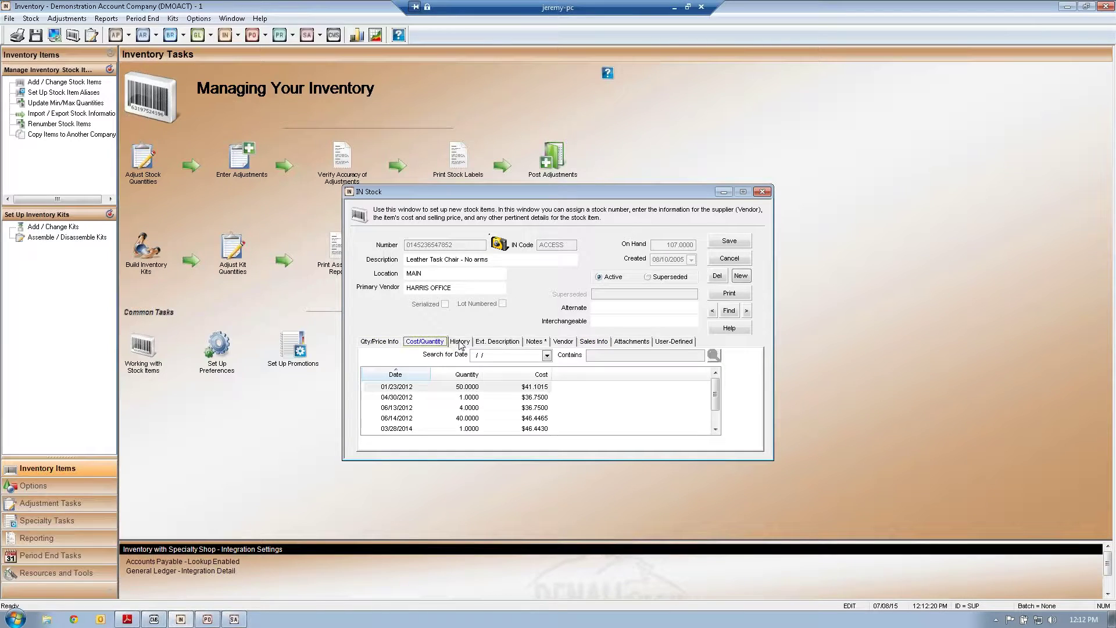
click(459, 342)
click(497, 342)
click(541, 342)
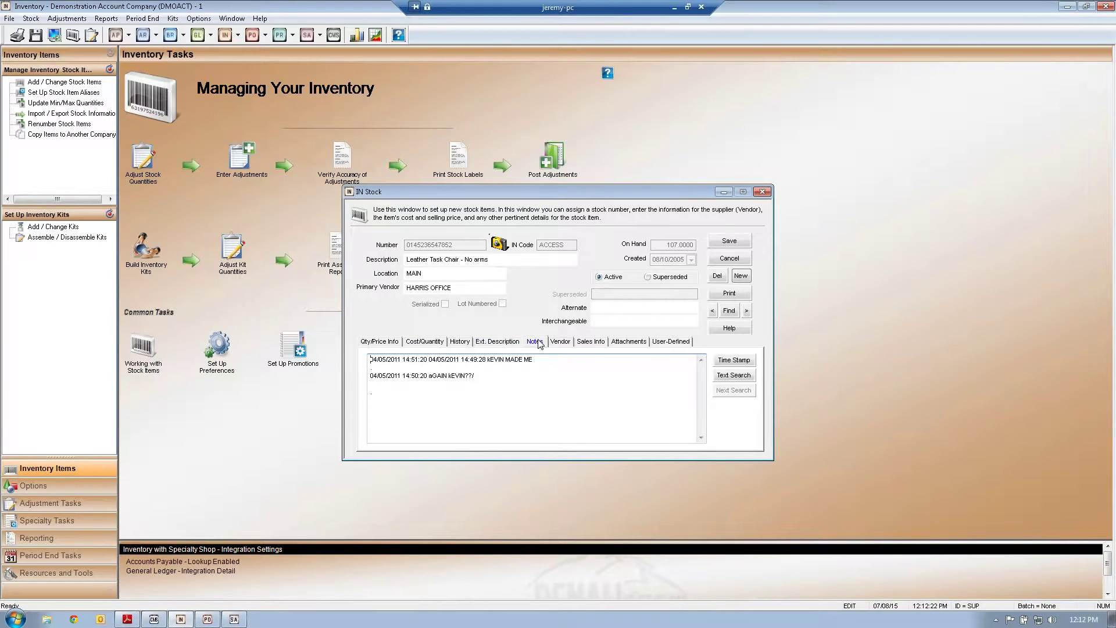
click(562, 343)
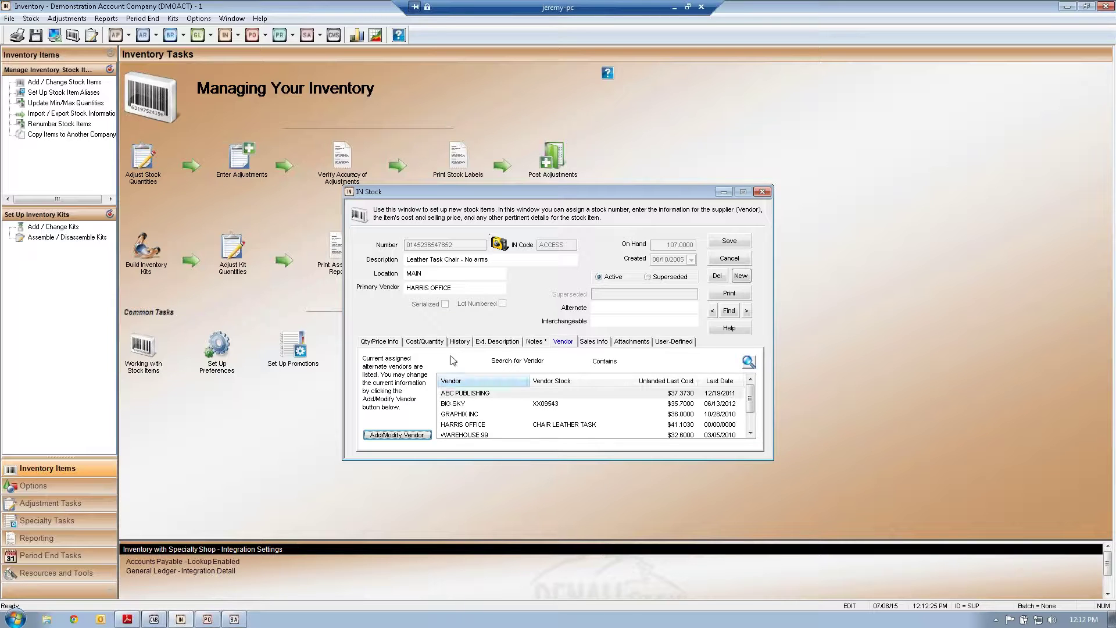
click(740, 262)
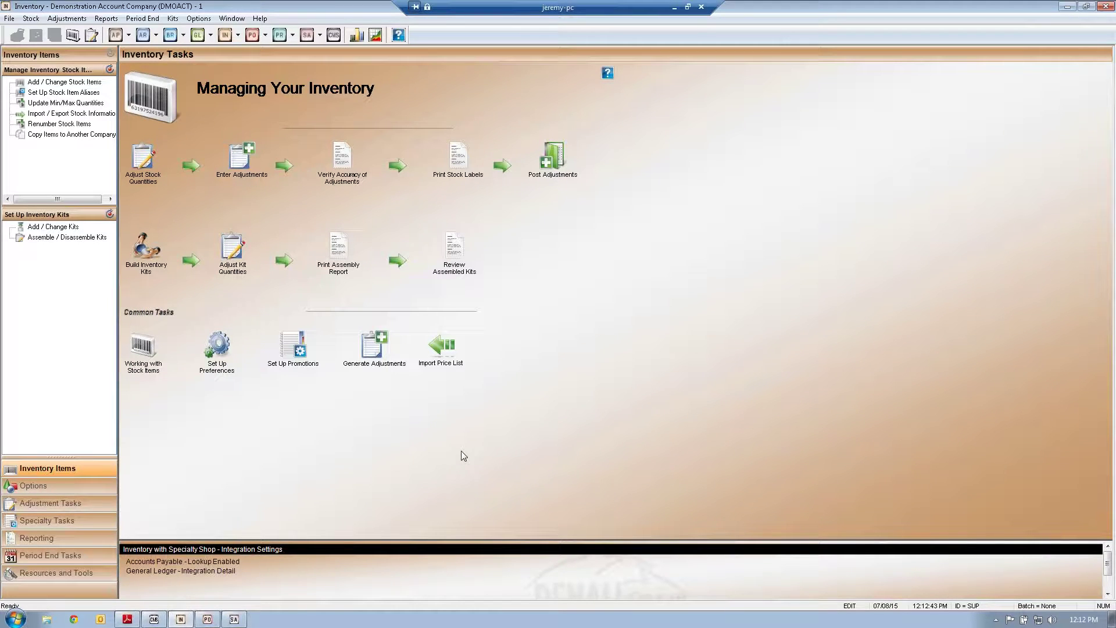
Switch to the Controller module and open the first user's access rights for editing
click(154, 619)
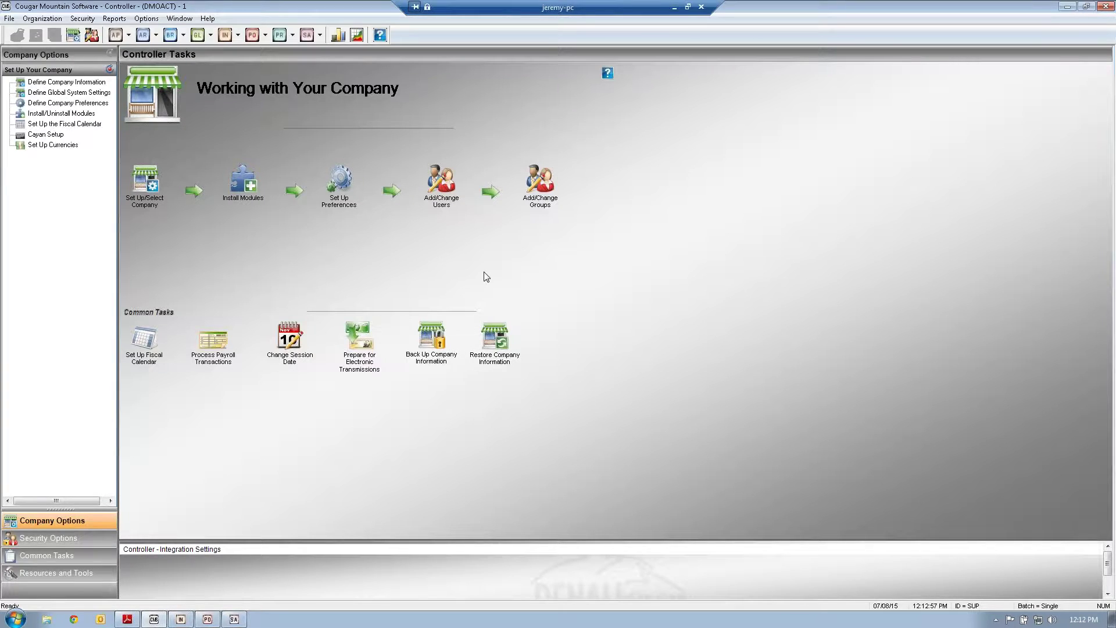
click(445, 198)
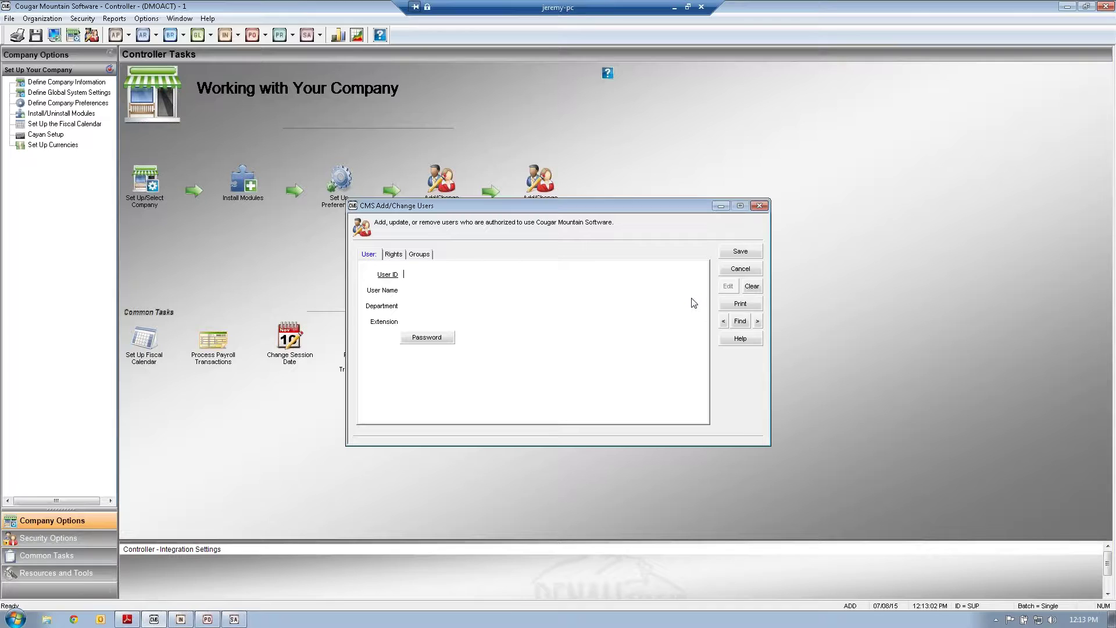
click(757, 322)
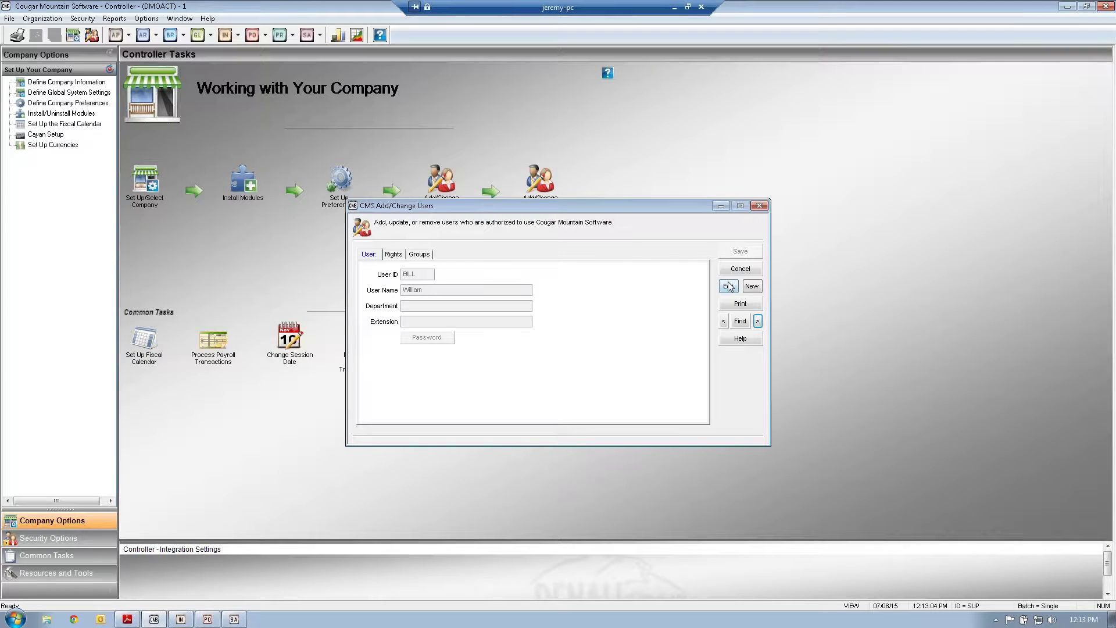
click(394, 256)
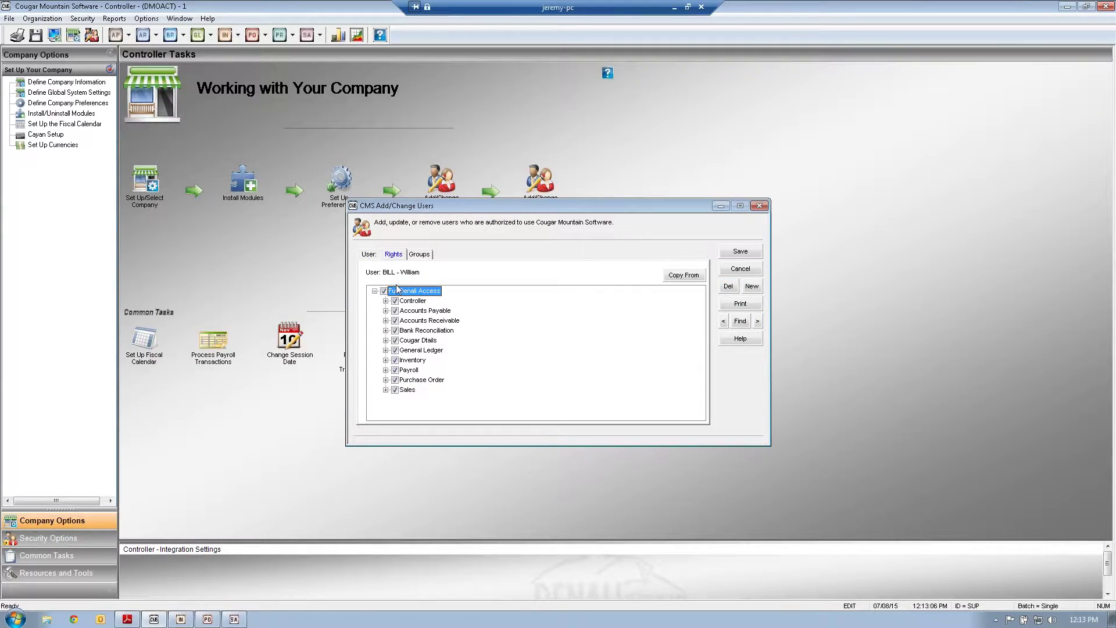
Grant the user the Inventory right Update Quantities and toggle the Add / Edit Stock Records and View Stock Records rights
click(386, 360)
click(396, 350)
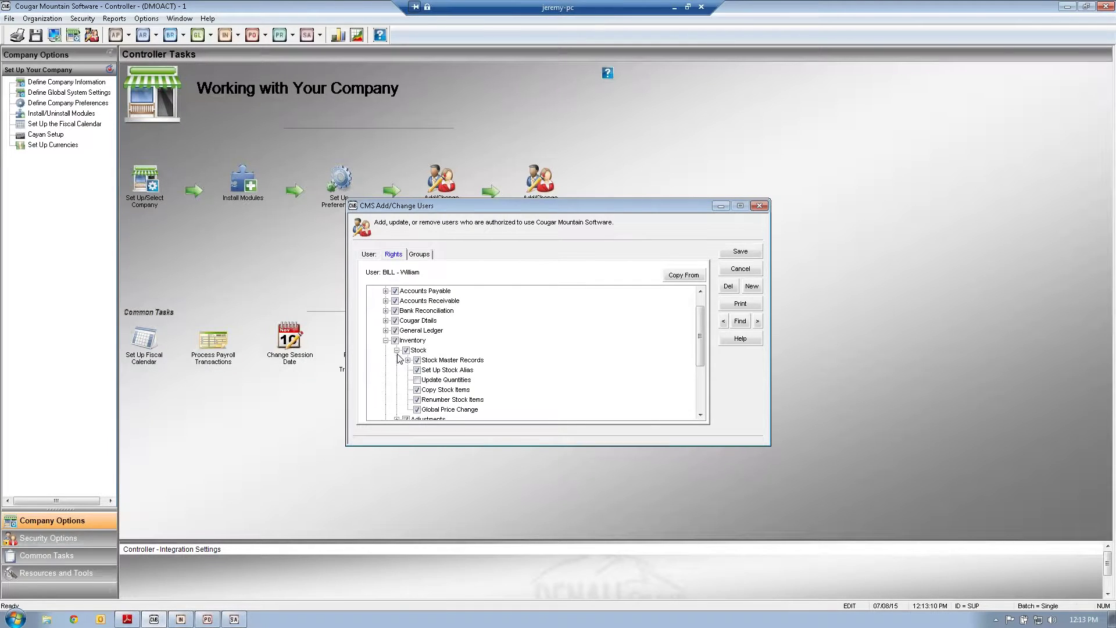
click(407, 359)
scroll(430, 352, down, 2)
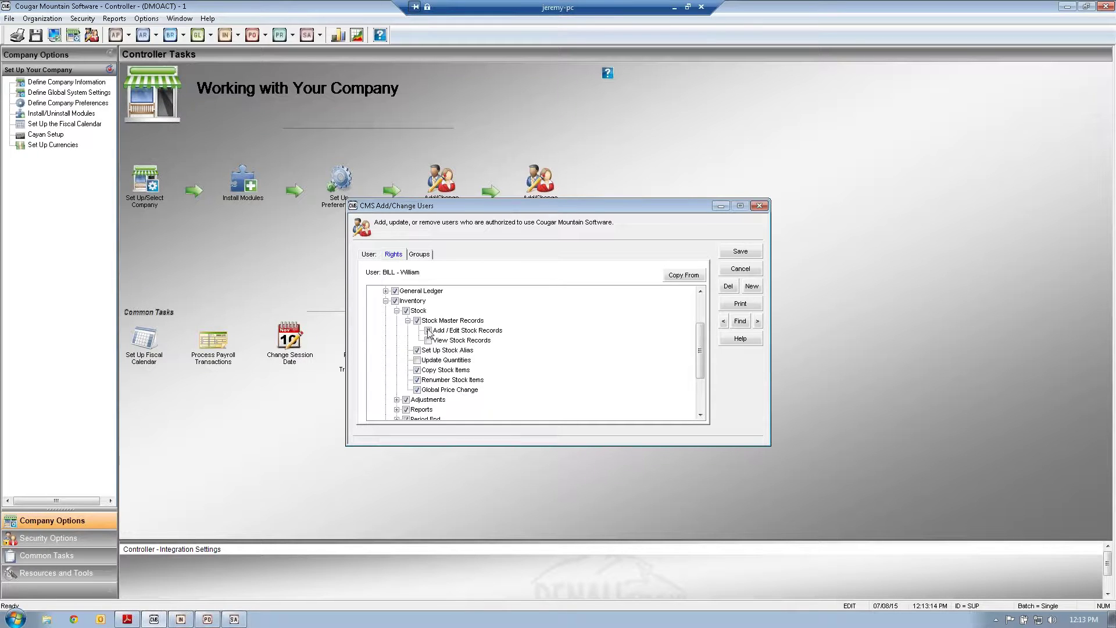
click(417, 360)
click(428, 330)
click(428, 341)
click(408, 321)
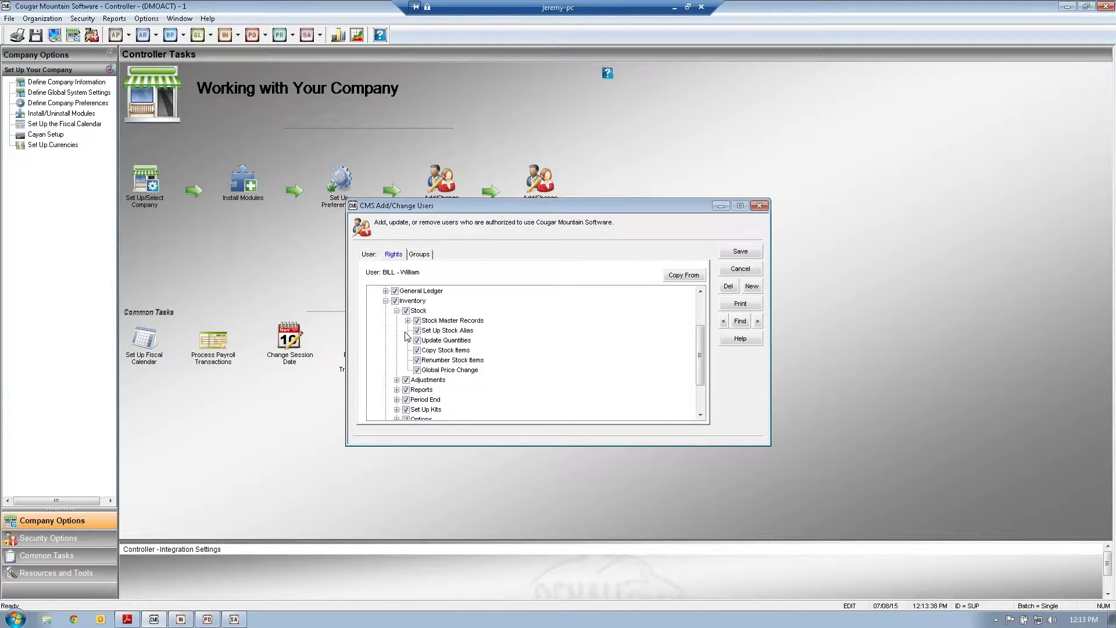
Review the user's Inventory adjustment rights, then collapse the rights list and leave the user setup without saving
click(397, 379)
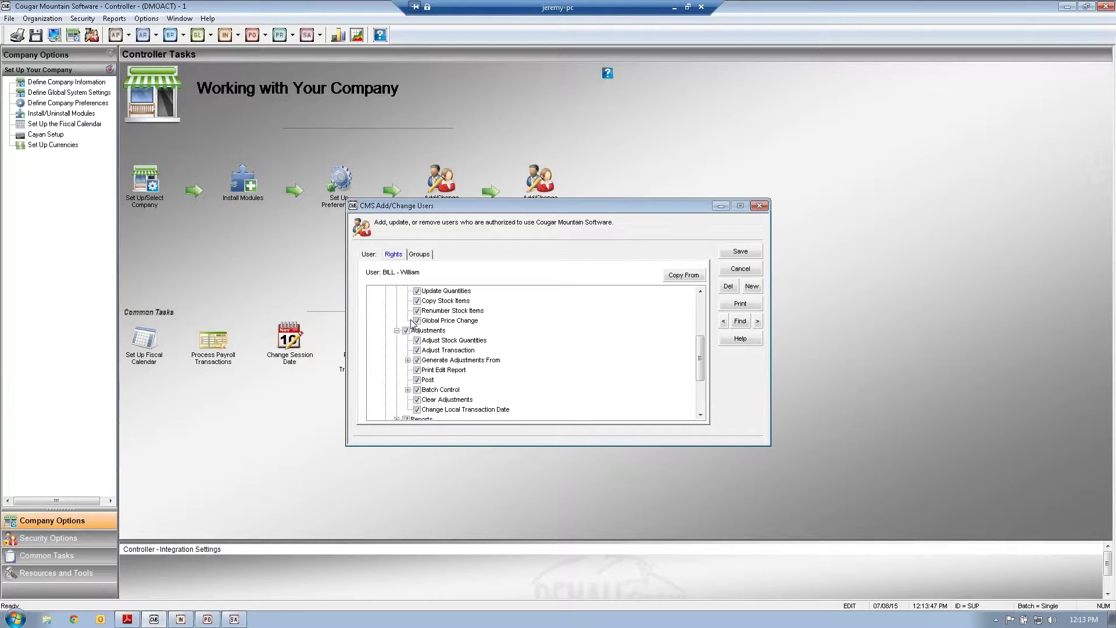
scroll(412, 329, up, 3)
click(397, 341)
click(385, 330)
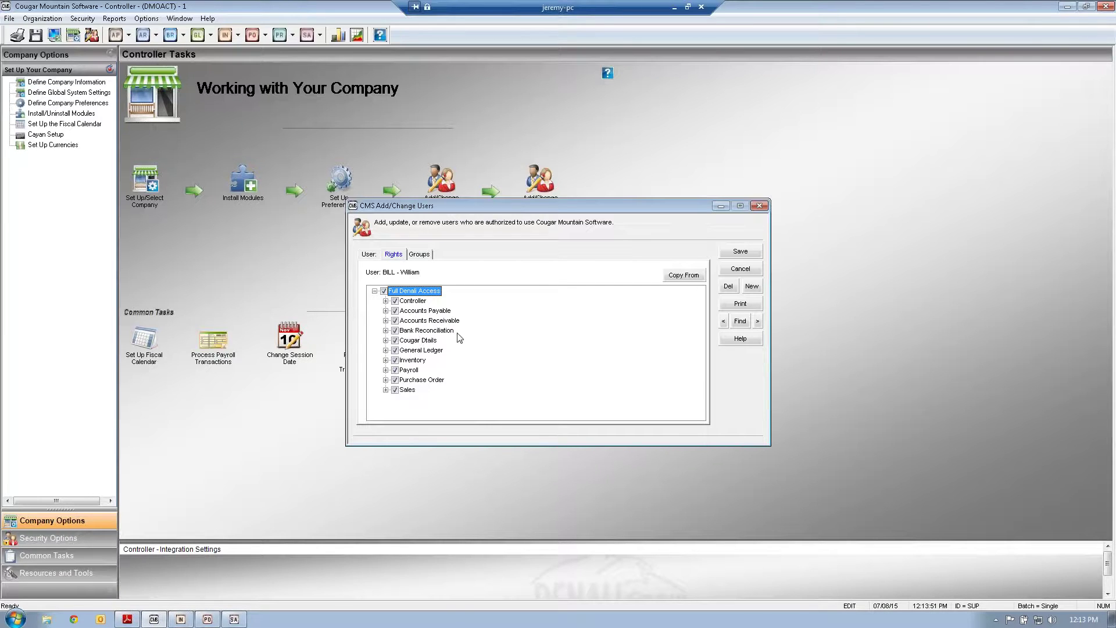
click(740, 269)
click(615, 336)
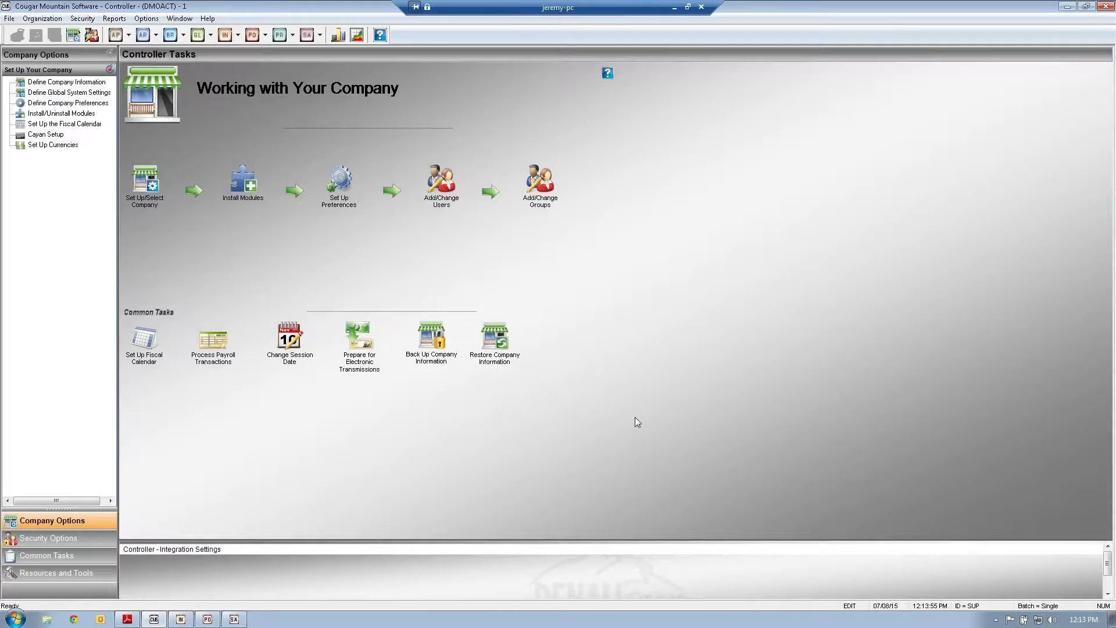
Switch to the Purchase Order module and open purchase order entry, logged in as the Main Buyer
click(180, 620)
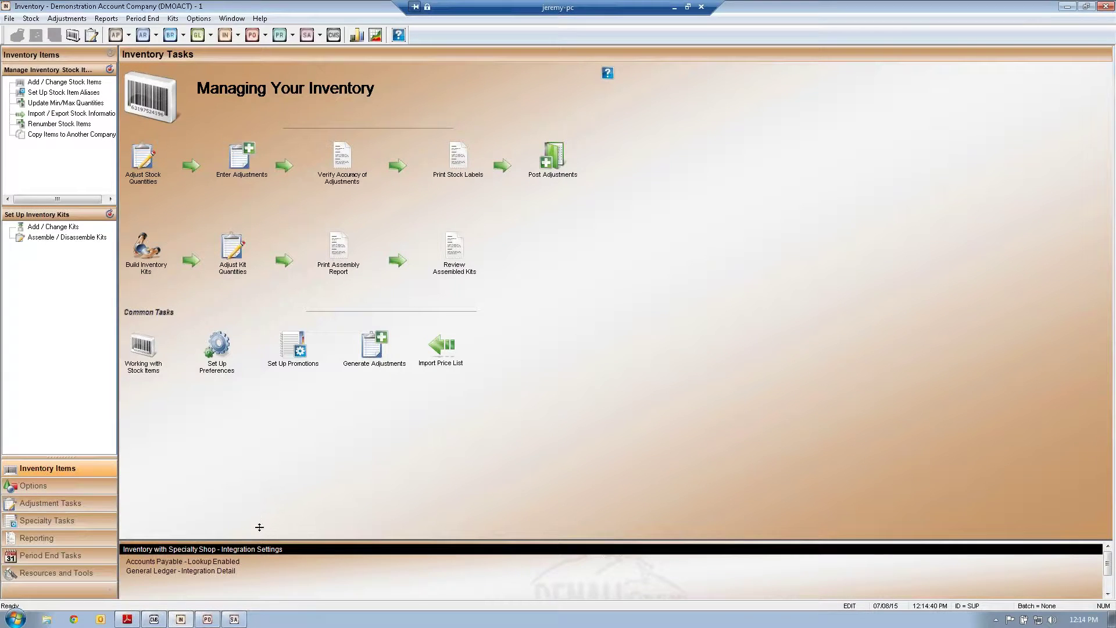
mouse_move(208, 621)
click(207, 620)
click(144, 162)
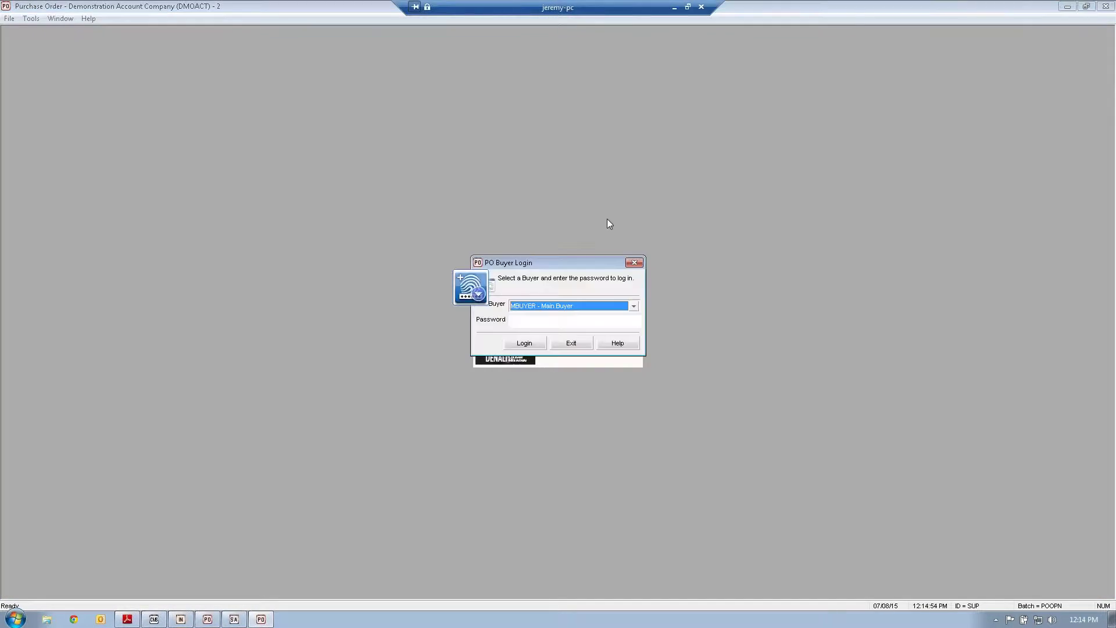
click(525, 344)
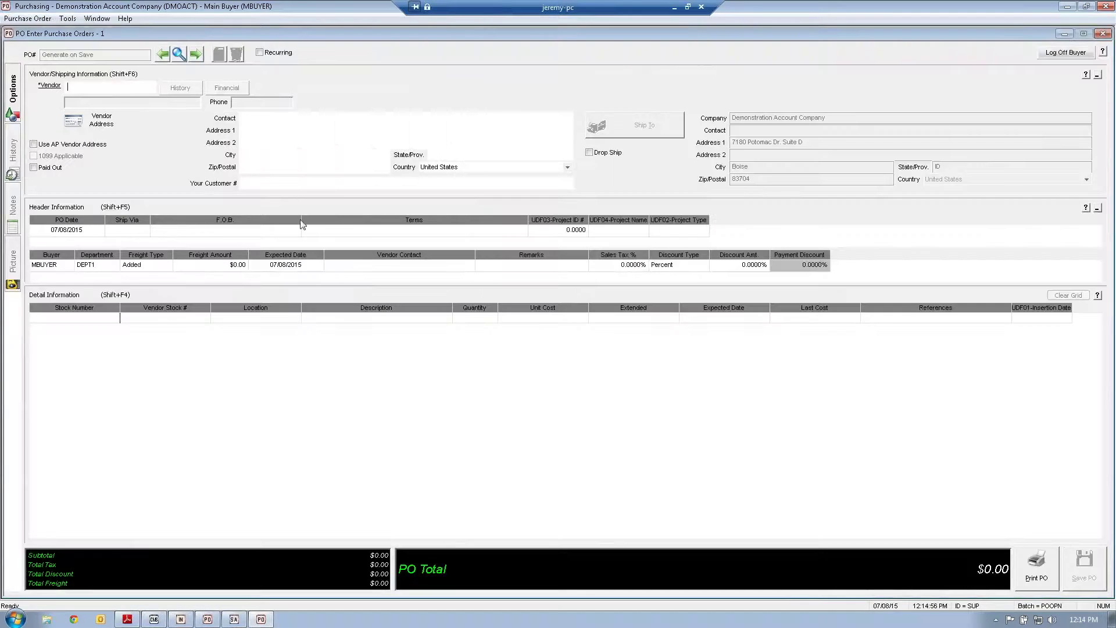
Add the stock item Leather Task Chair - No arms to the first detail line of the purchase order
click(67, 317)
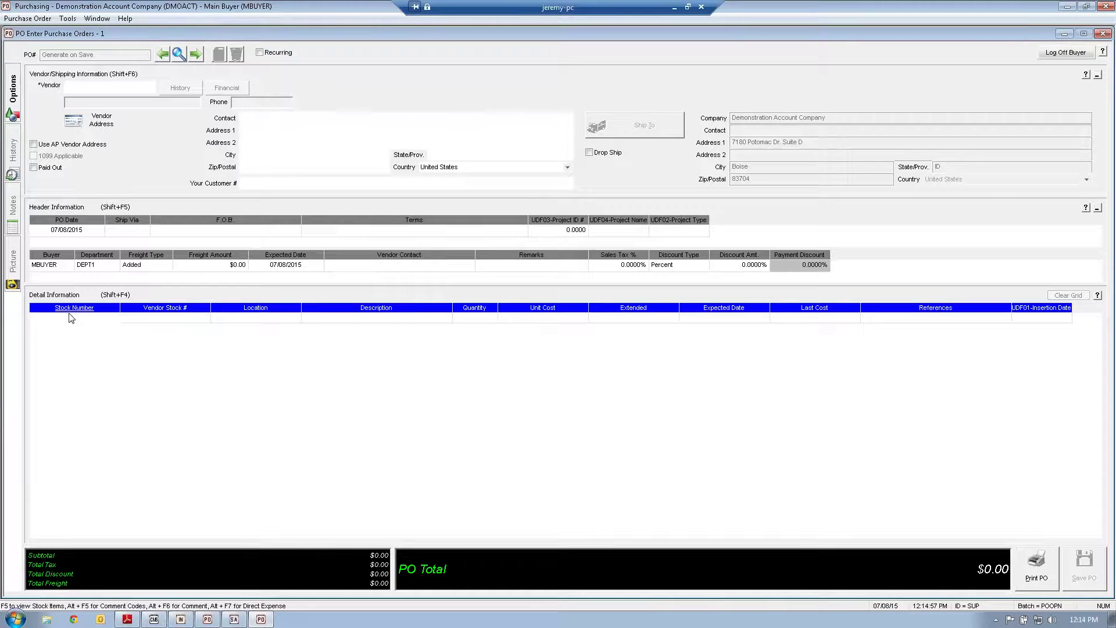
click(114, 318)
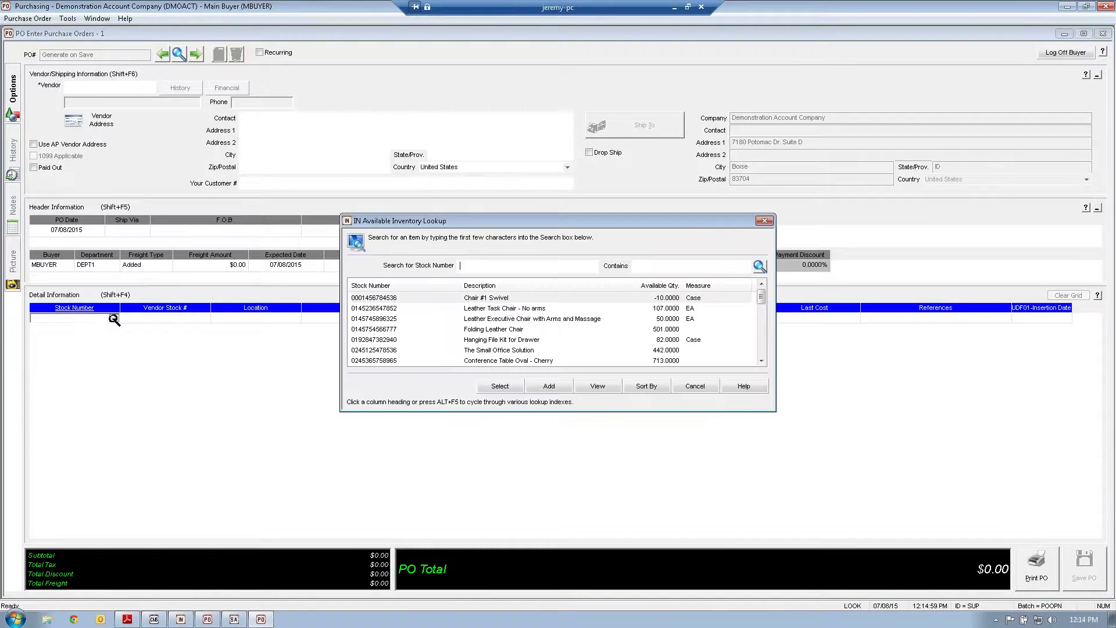
click(512, 309)
click(499, 386)
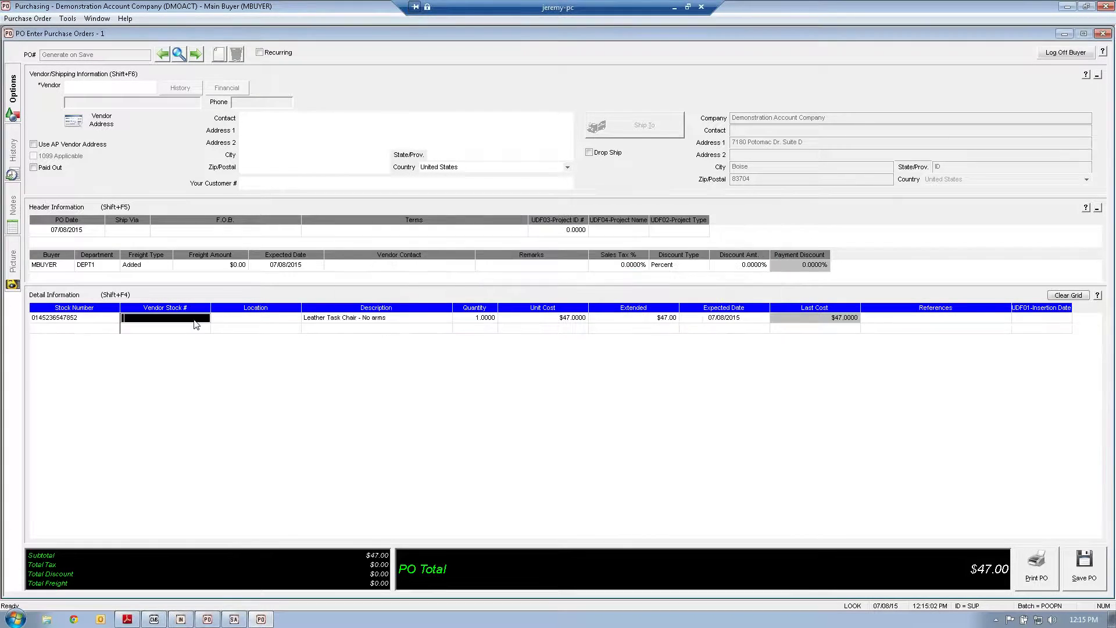
Open the Leather Task Chair stock record from the detail line's inventory lookup and put it in edit mode
click(102, 319)
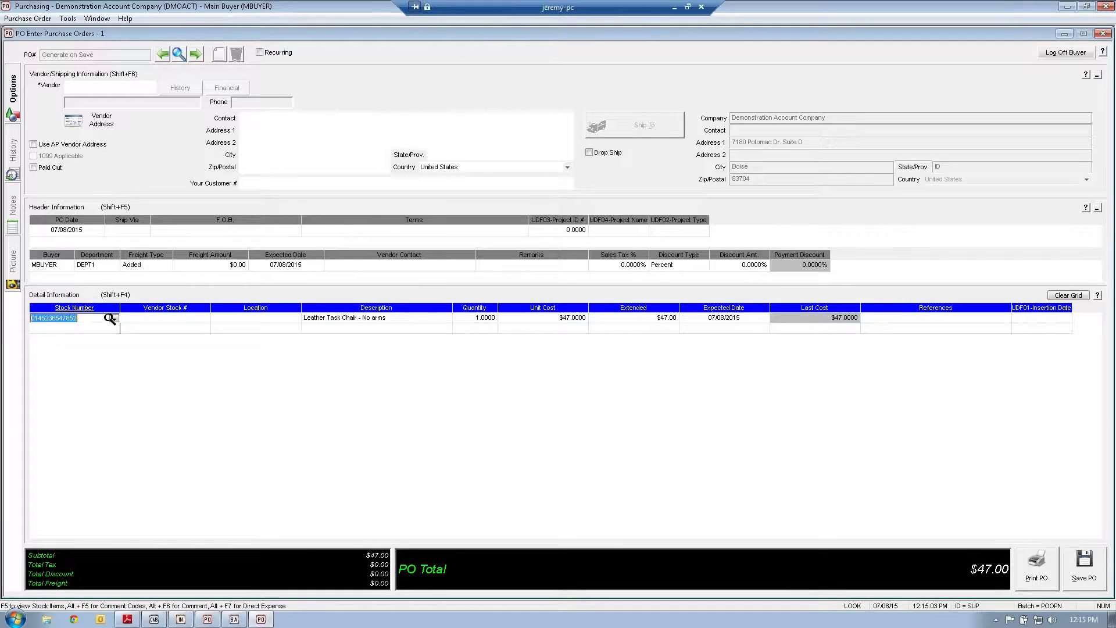
click(114, 318)
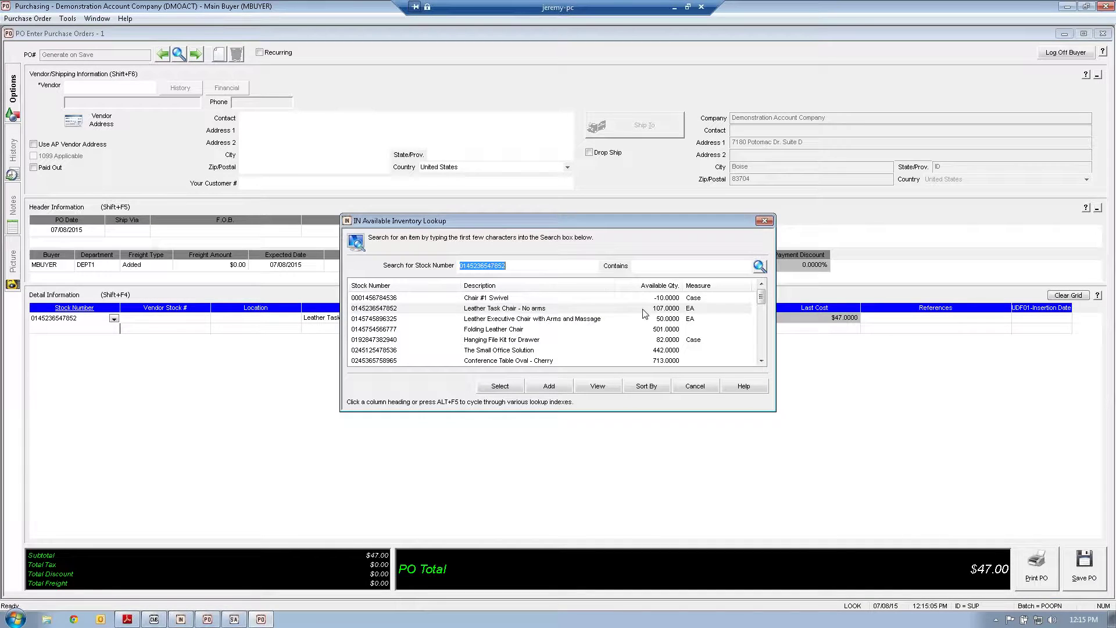
click(665, 310)
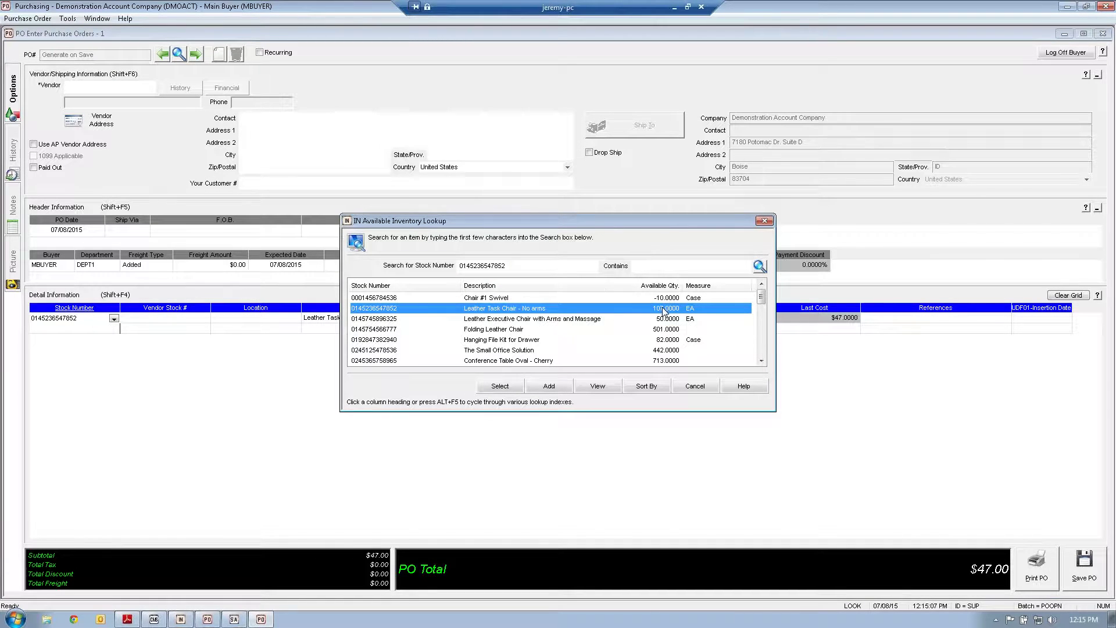
click(602, 384)
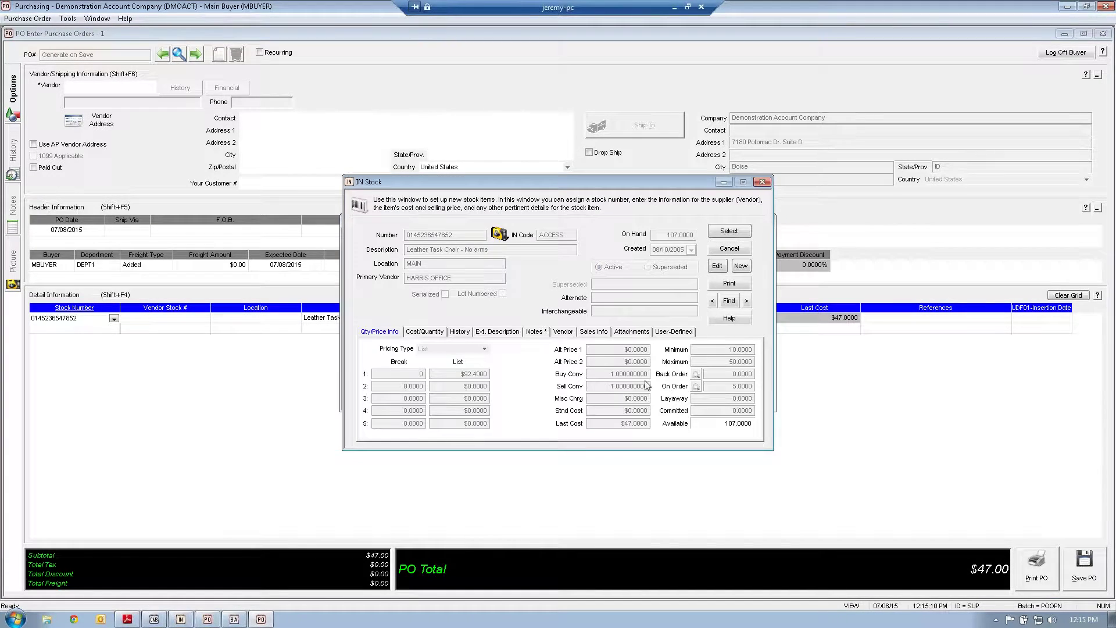
click(717, 267)
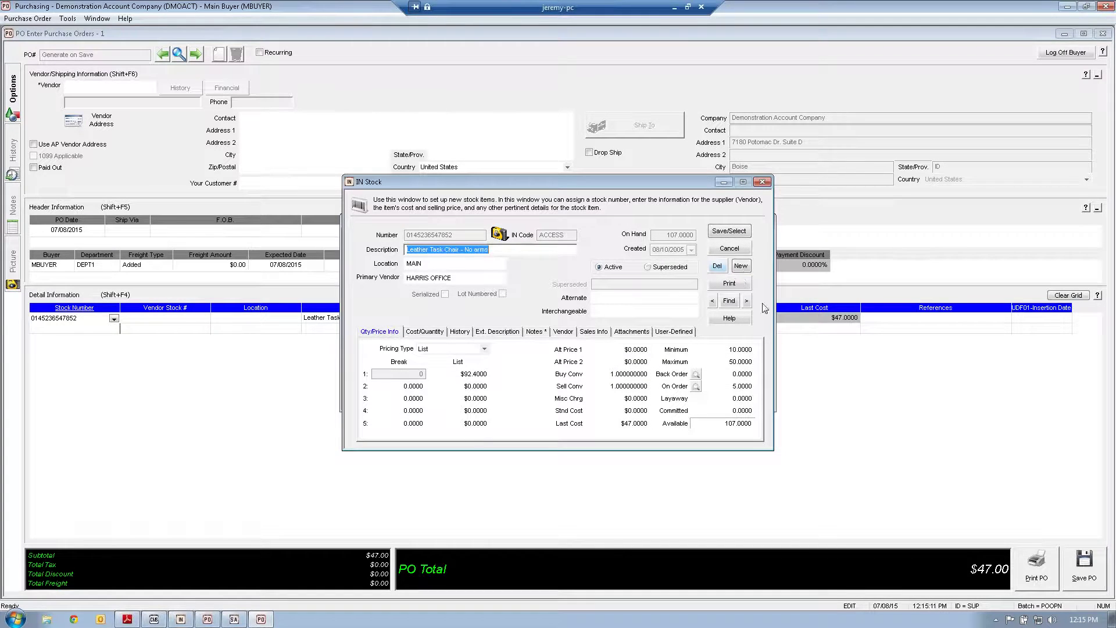
Examine the chair's On Order, Layaway and Committed quantities, then cancel out of the stock record and the lookup
click(752, 387)
click(752, 387)
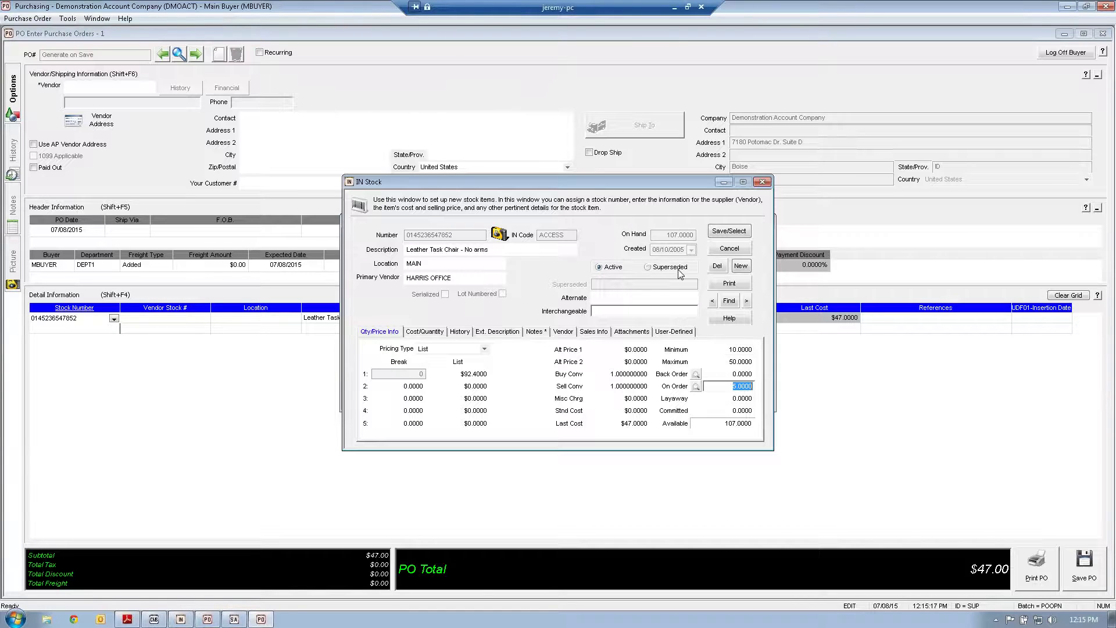
click(732, 399)
click(731, 411)
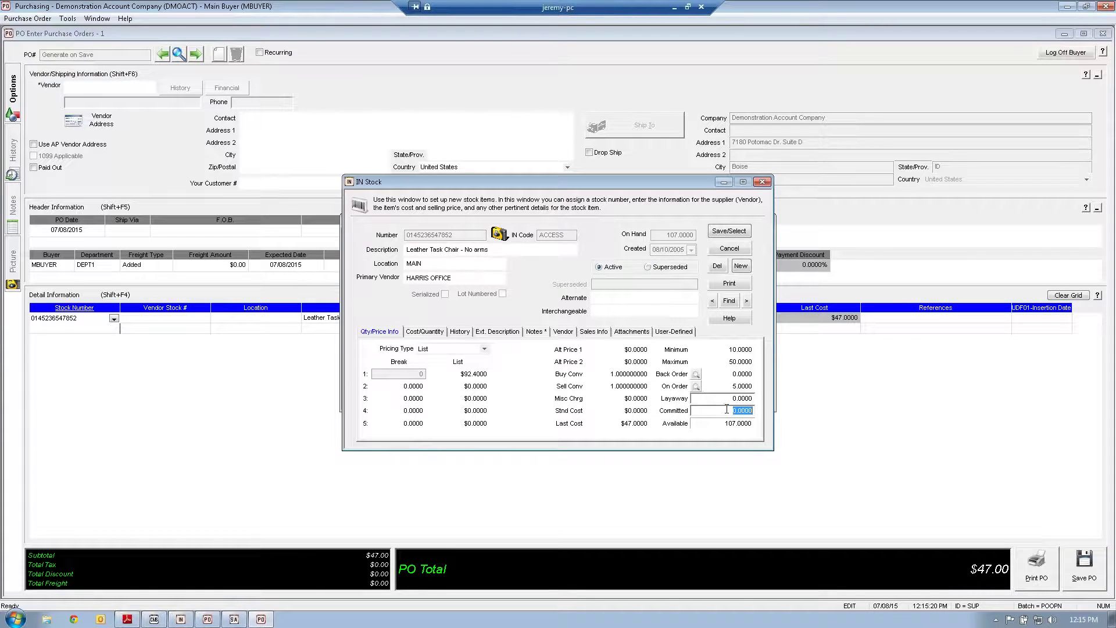
click(732, 386)
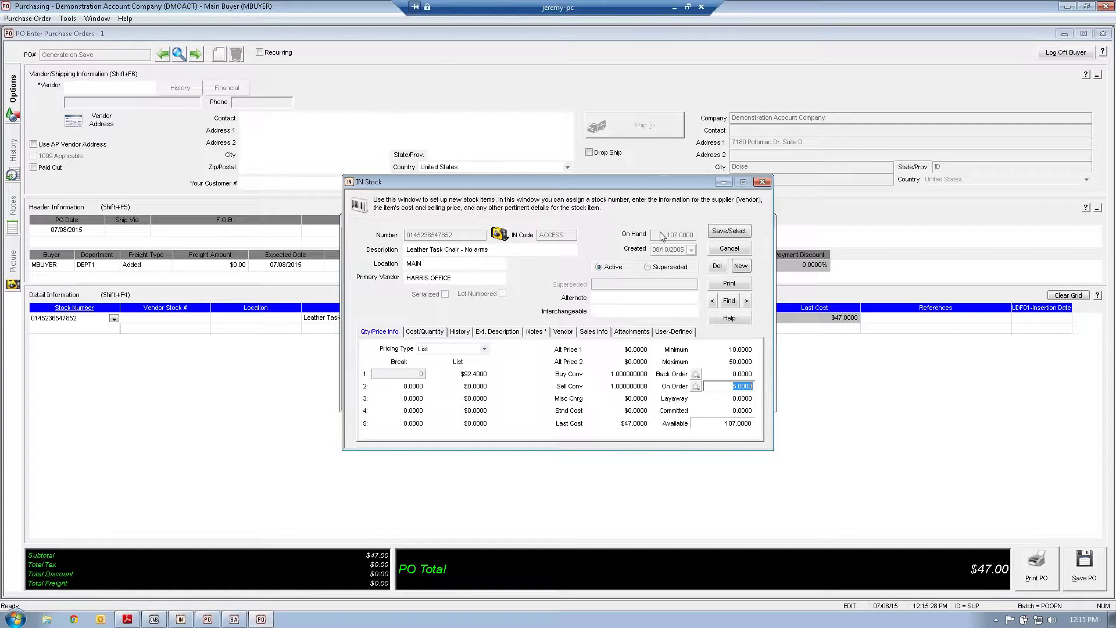
click(740, 250)
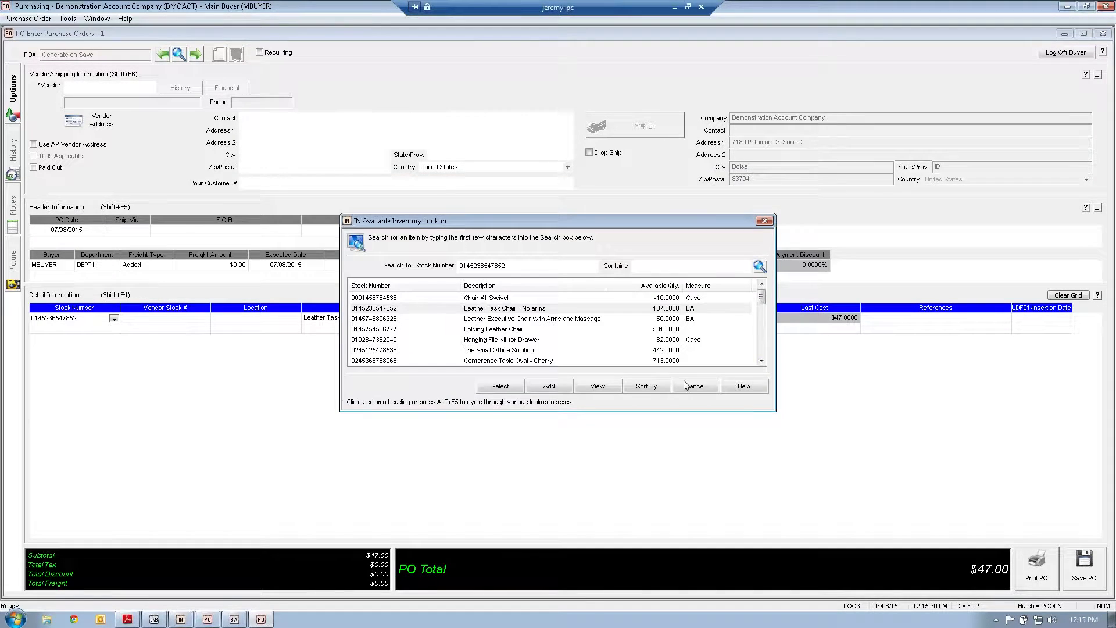
click(695, 387)
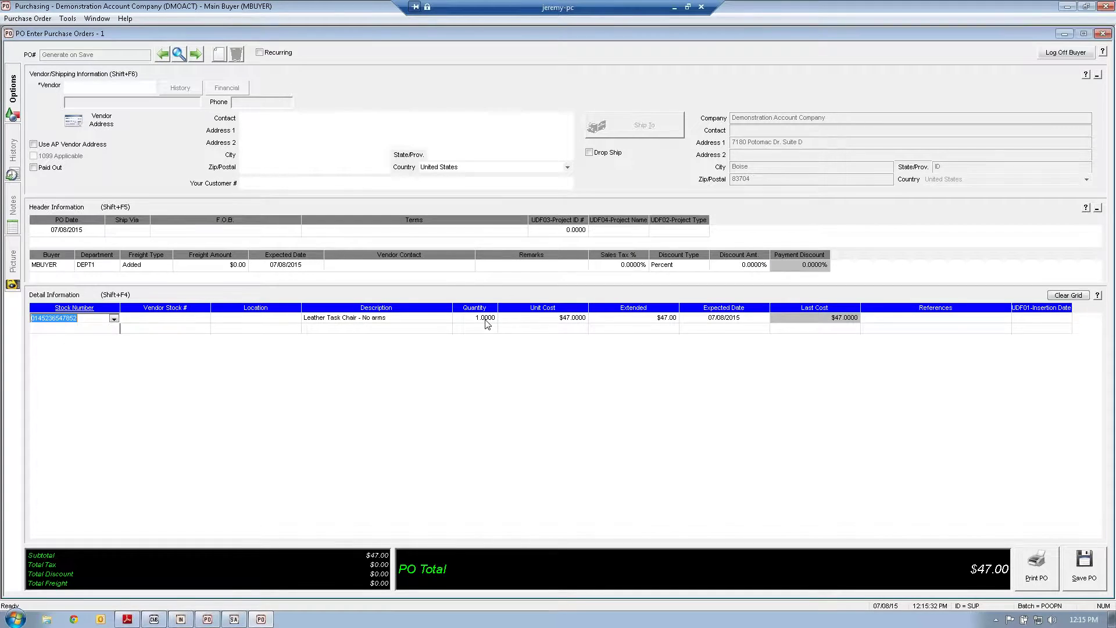
Set the Leather Task Chair line's order quantity to 25, keeping its unit cost and extended amount
click(486, 319)
text(25)
key(Tab)
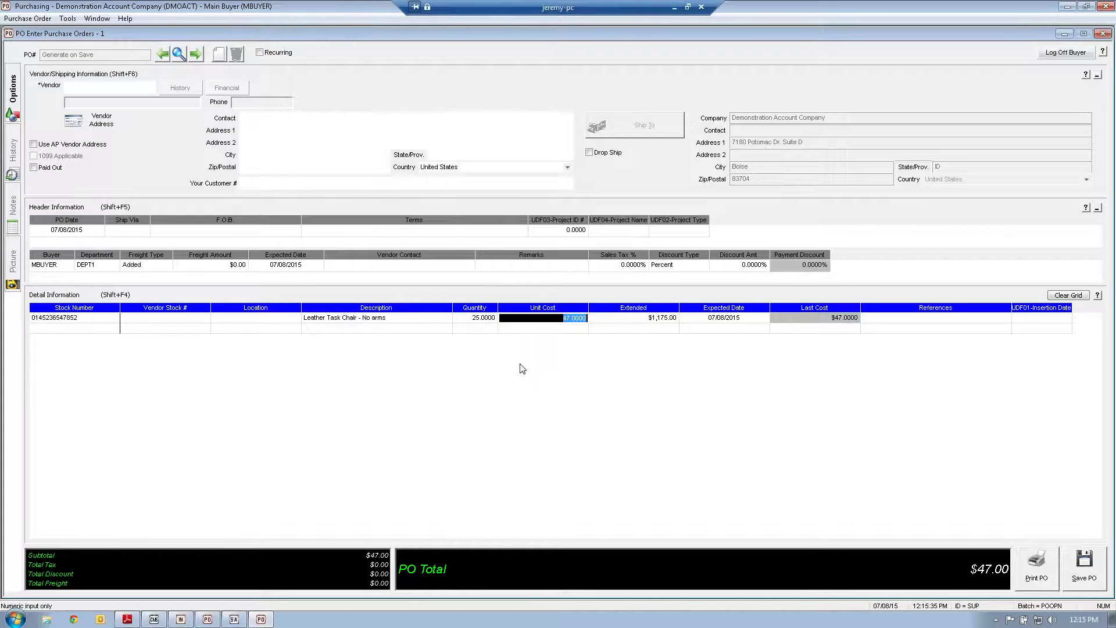
key(Tab)
key(Tab)
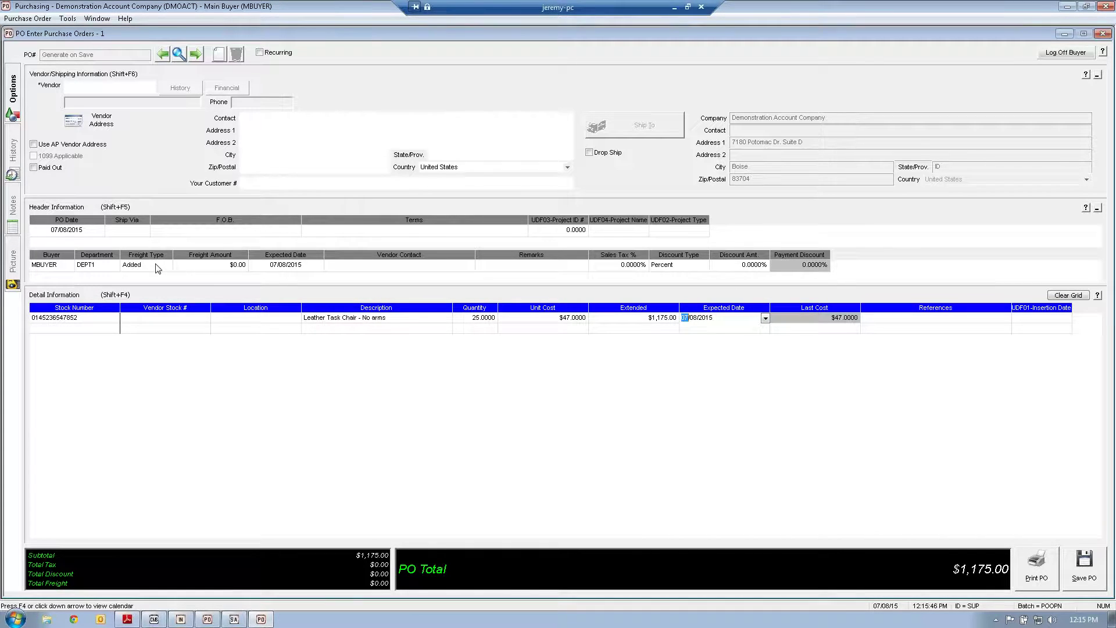
Set the freight amount in the purchase order header to $1.00
click(212, 267)
text(1)
key(Tab)
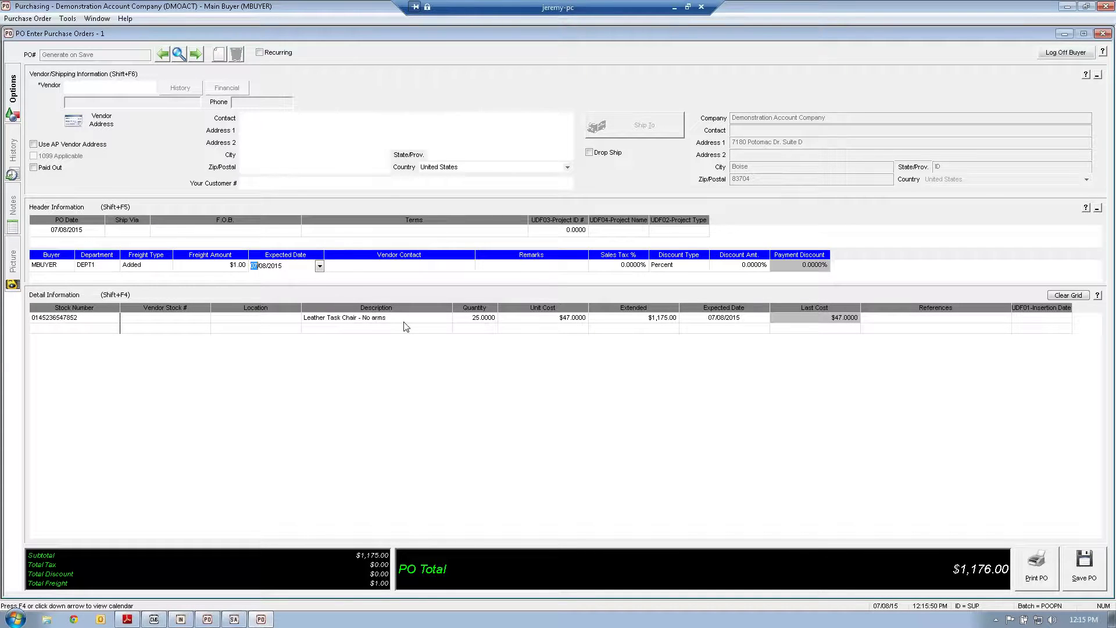
Review the cost and quantity details in the ordered chair's stock record, then return to the purchase order
click(115, 320)
click(114, 319)
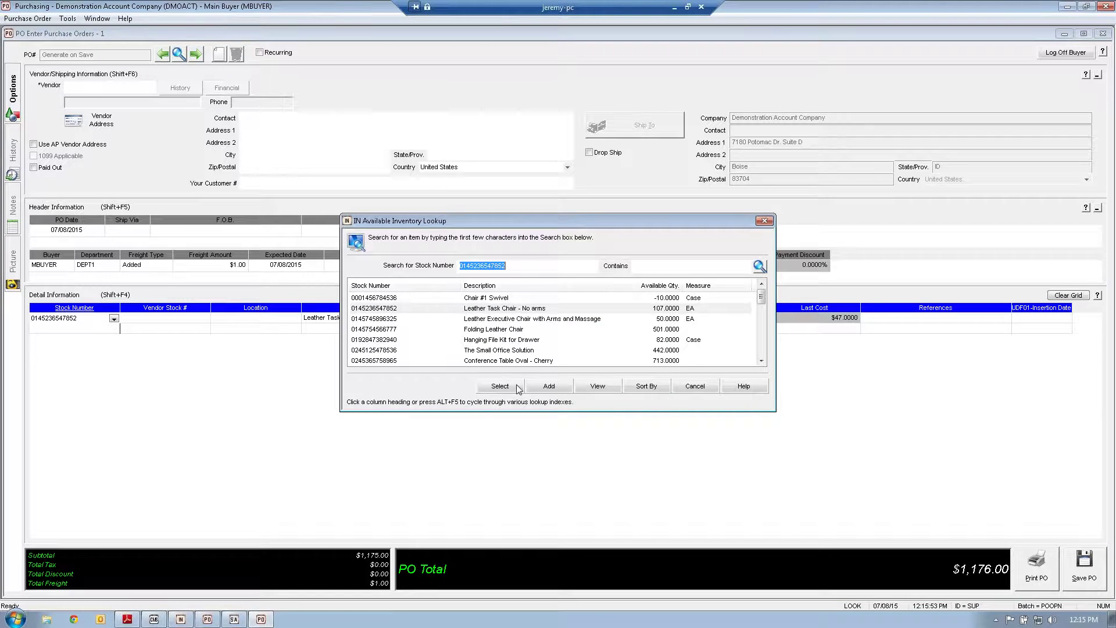
click(597, 386)
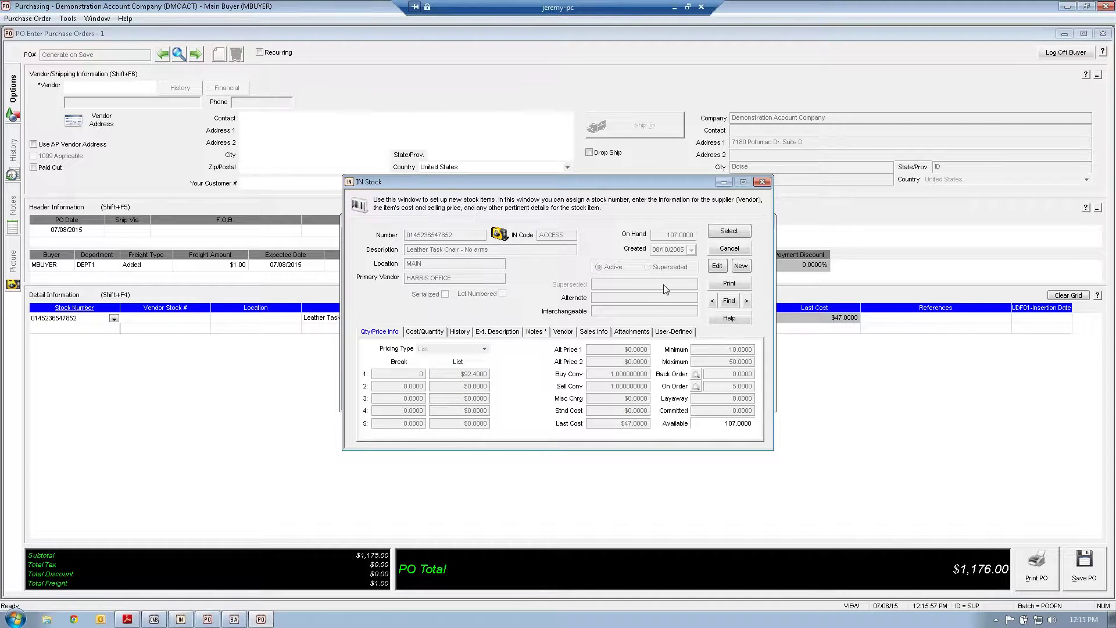
click(714, 253)
click(700, 388)
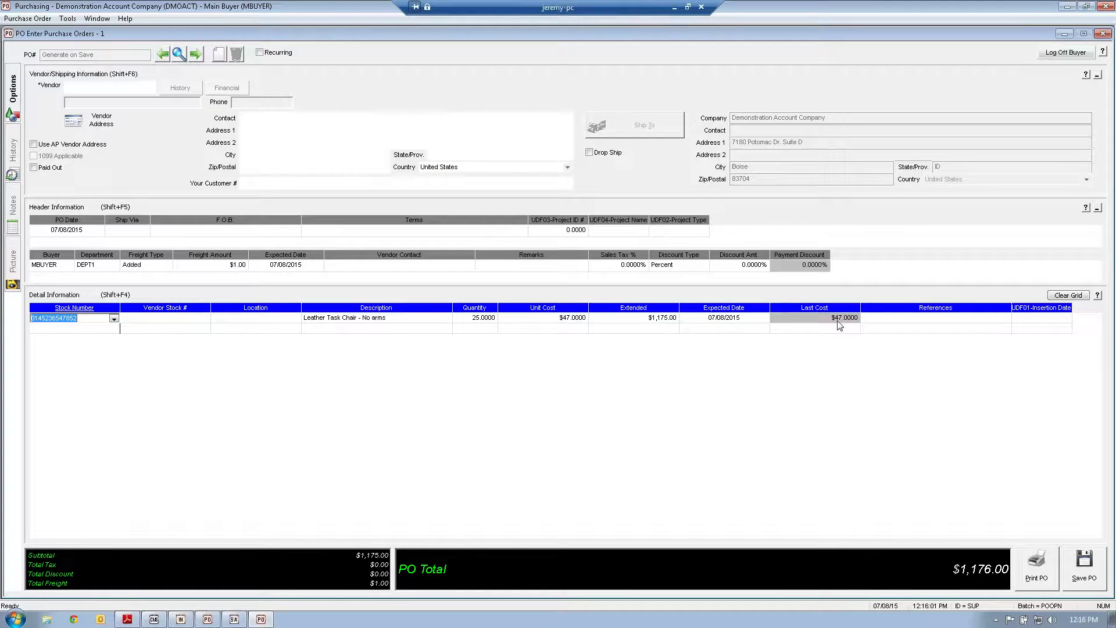
Try to save the purchase order without a vendor
click(1095, 22)
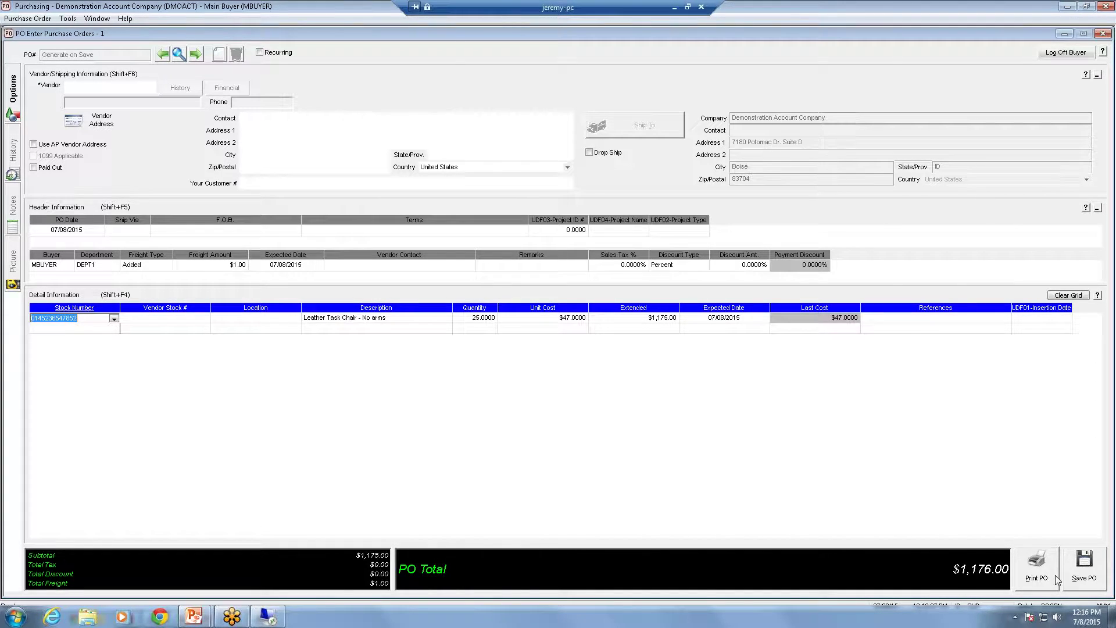
click(1092, 577)
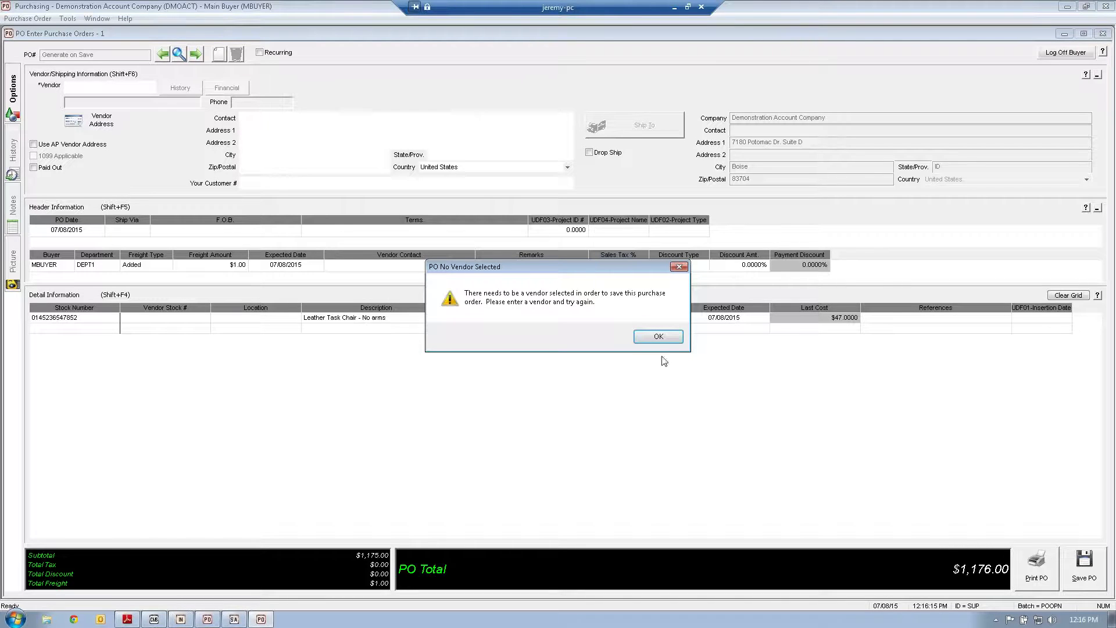
click(658, 337)
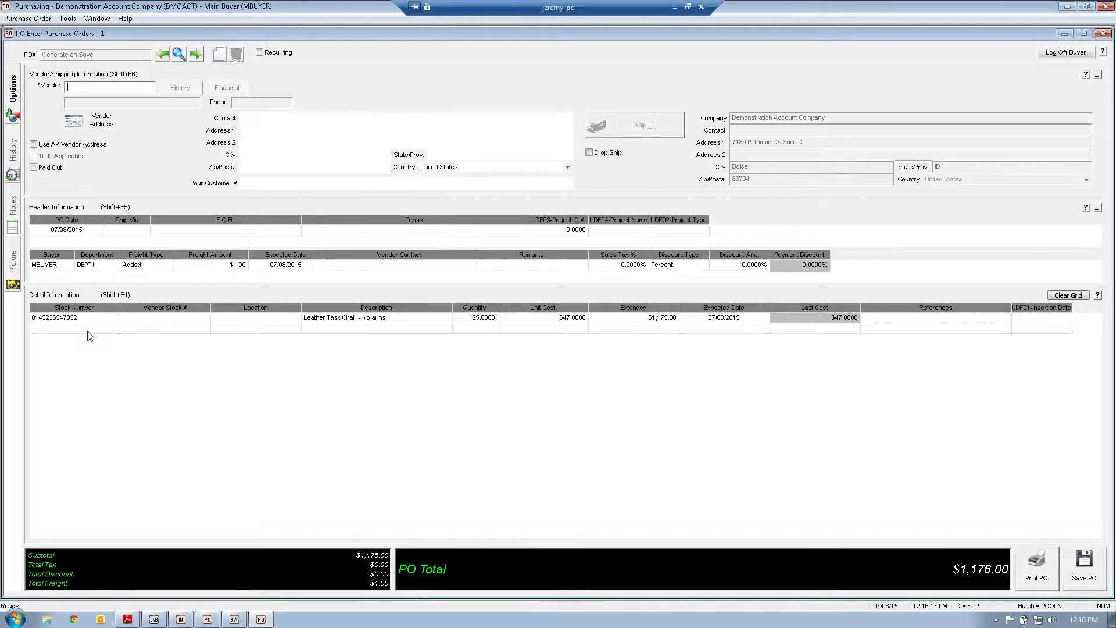
Check the Leather Task Chair's primary and alternate vendors in its stock record, then return to the purchase order
click(104, 317)
click(114, 319)
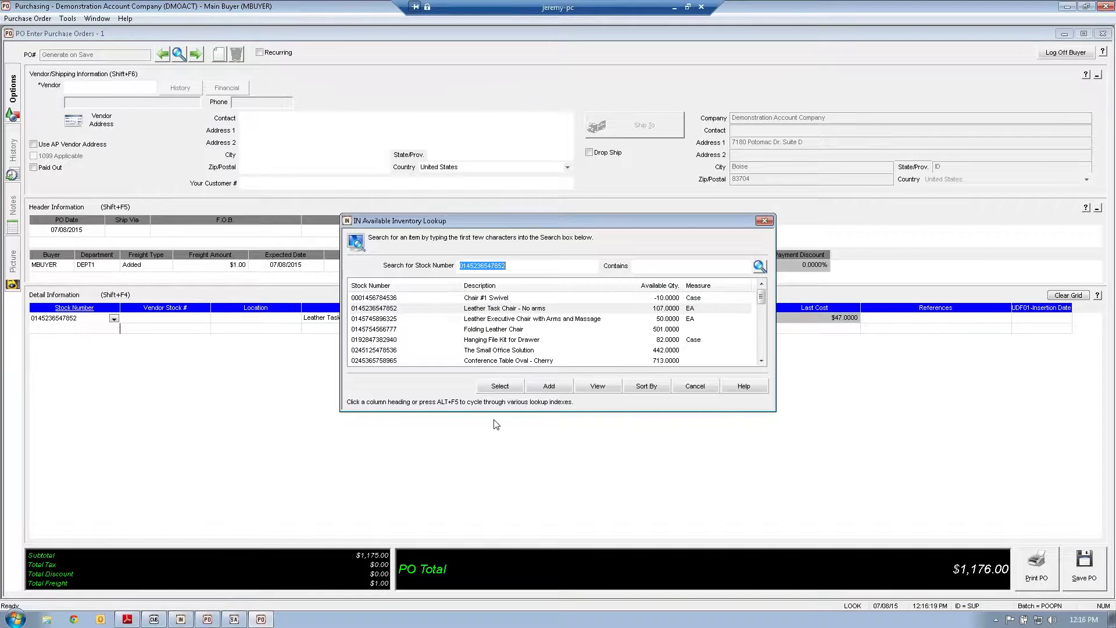
click(594, 386)
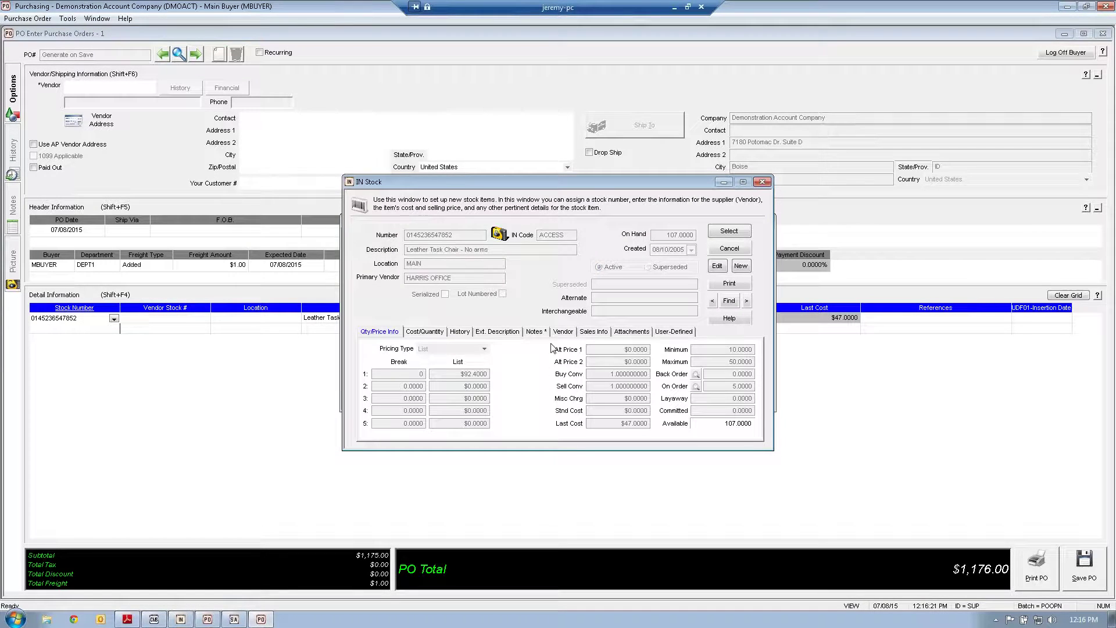
click(562, 332)
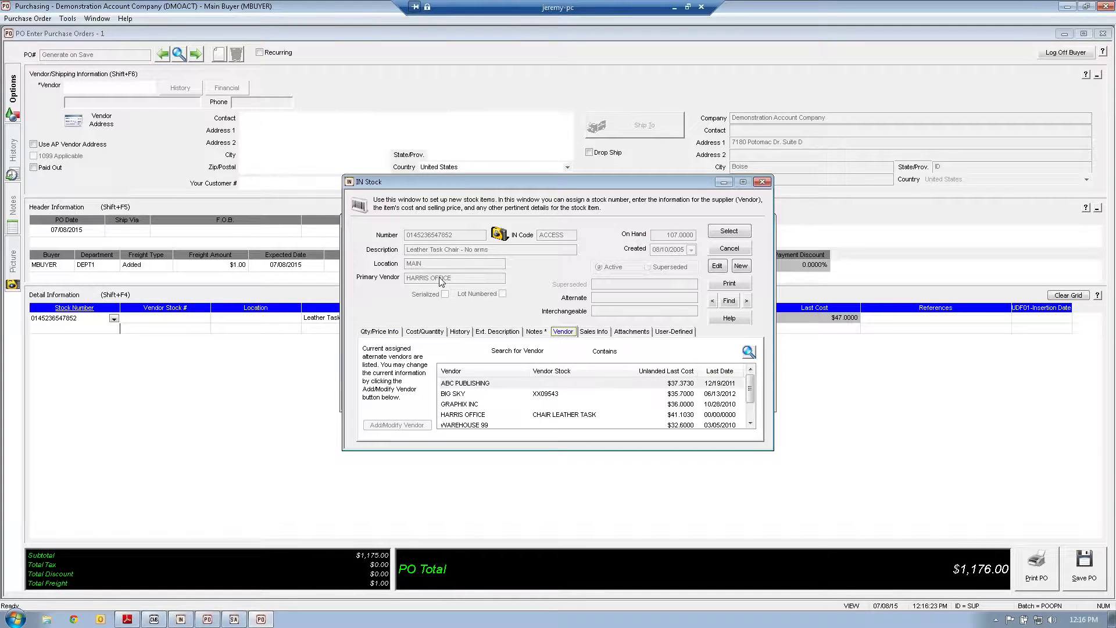
click(729, 248)
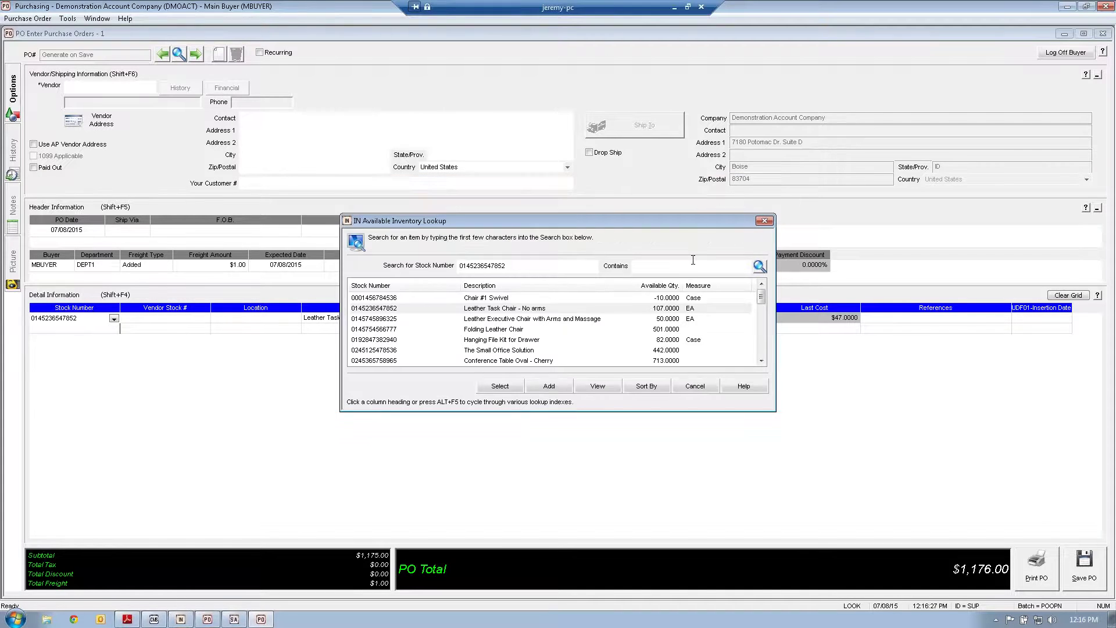
click(700, 387)
Look up the vendor HARRIS OFFICE and assign it to the purchase order
double_click(106, 89)
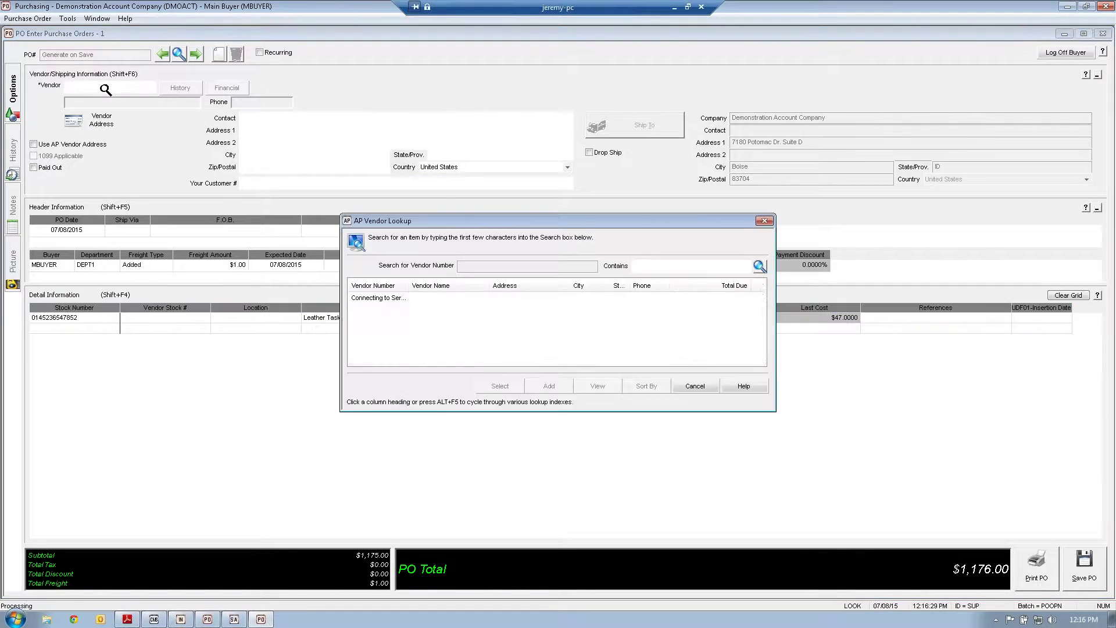
scroll(678, 342, down, 3)
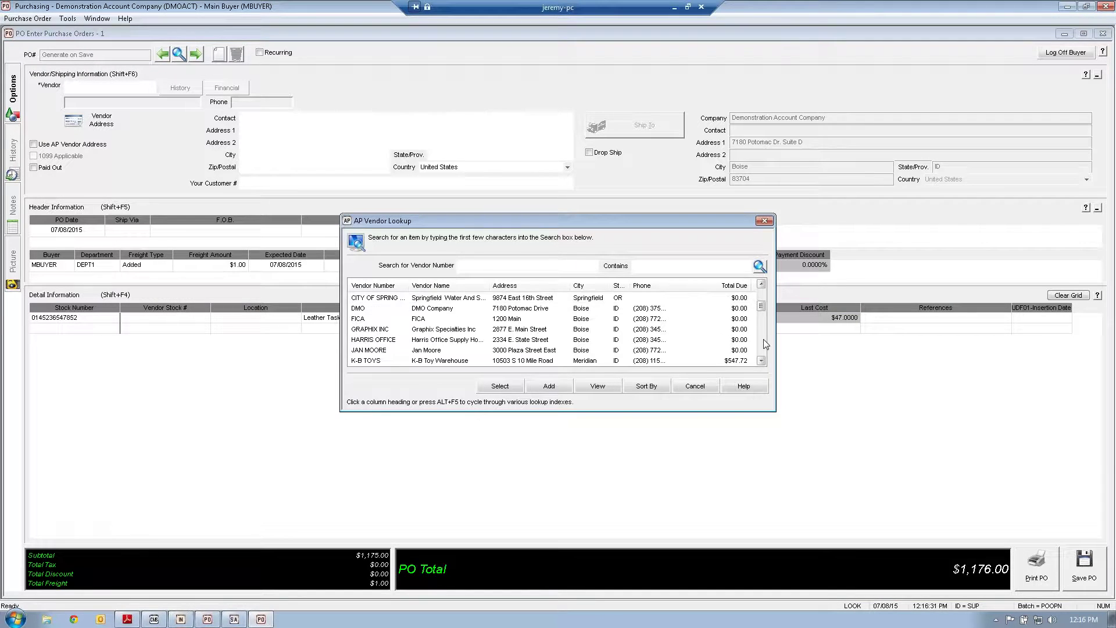
click(422, 343)
click(505, 387)
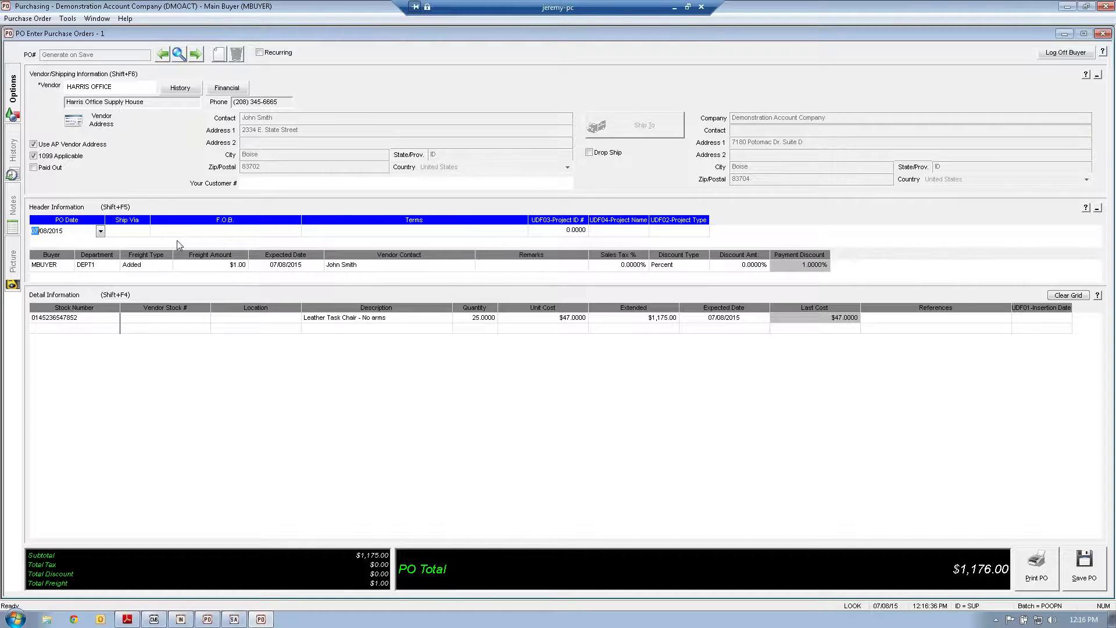
Reselect the Leather Task Chair - No arms as the stock item on the purchase order's detail line
click(108, 319)
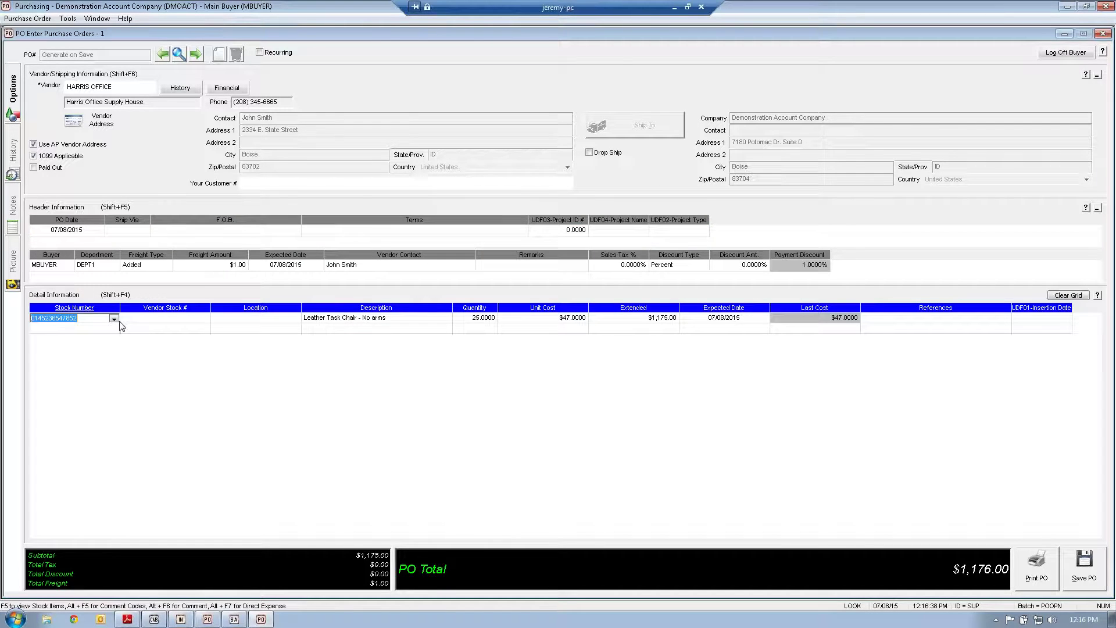
click(114, 319)
click(500, 388)
drag(193, 320, 117, 322)
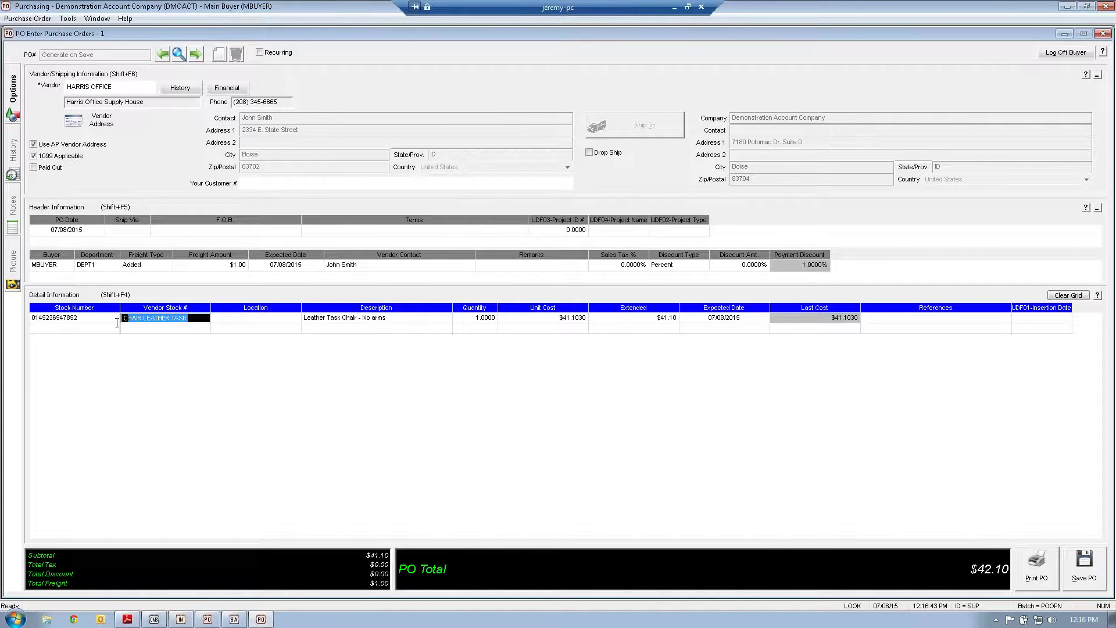
Save the HARRIS OFFICE purchase order and close the purchase order entry window
click(262, 319)
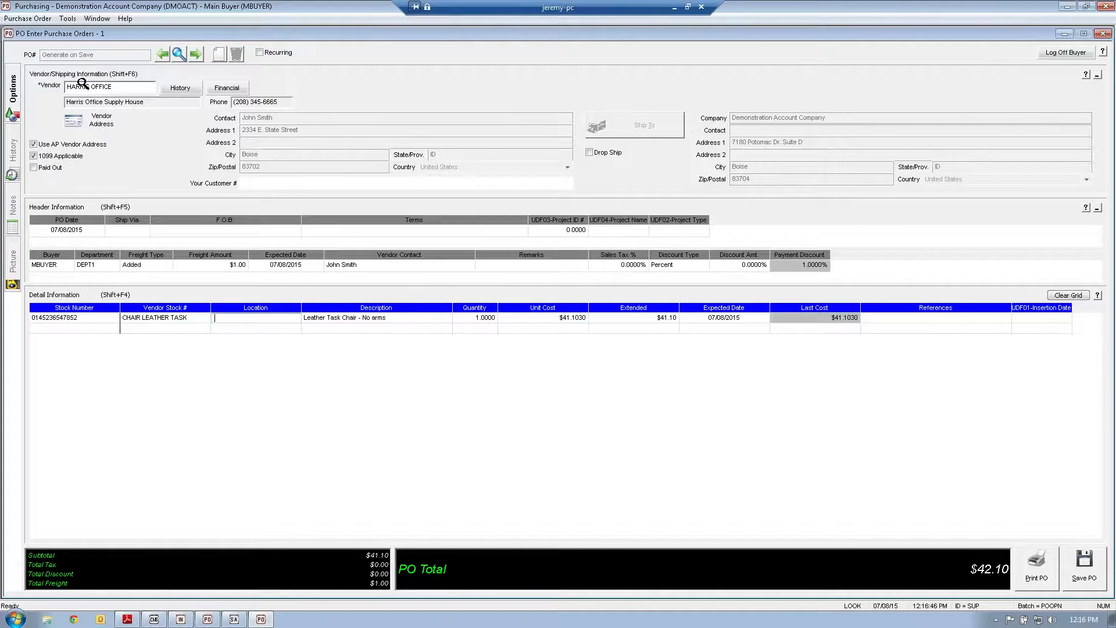
drag(68, 87, 85, 87)
click(273, 320)
click(1068, 572)
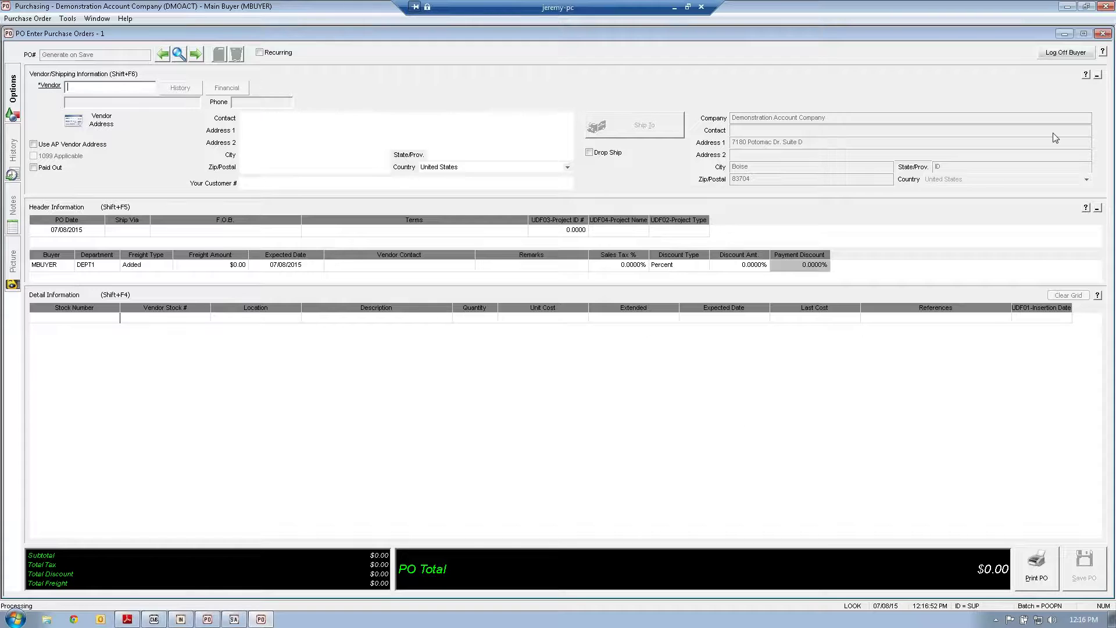
click(1105, 6)
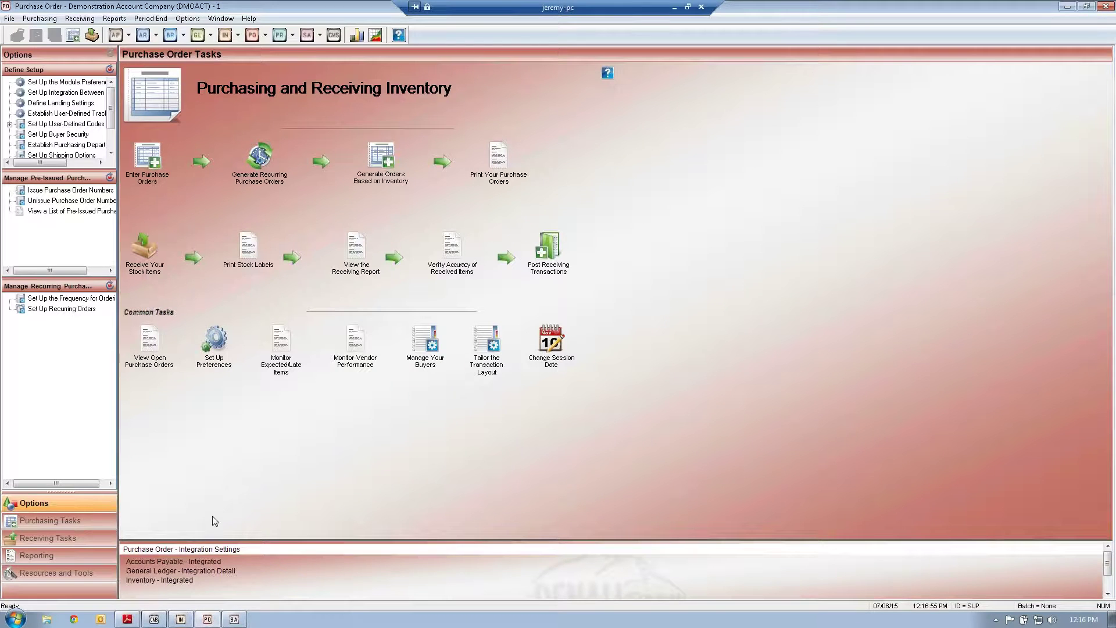
Check the Leather Task Chair's on-order quantity in its Inventory stock record, then close the record without saving
click(208, 618)
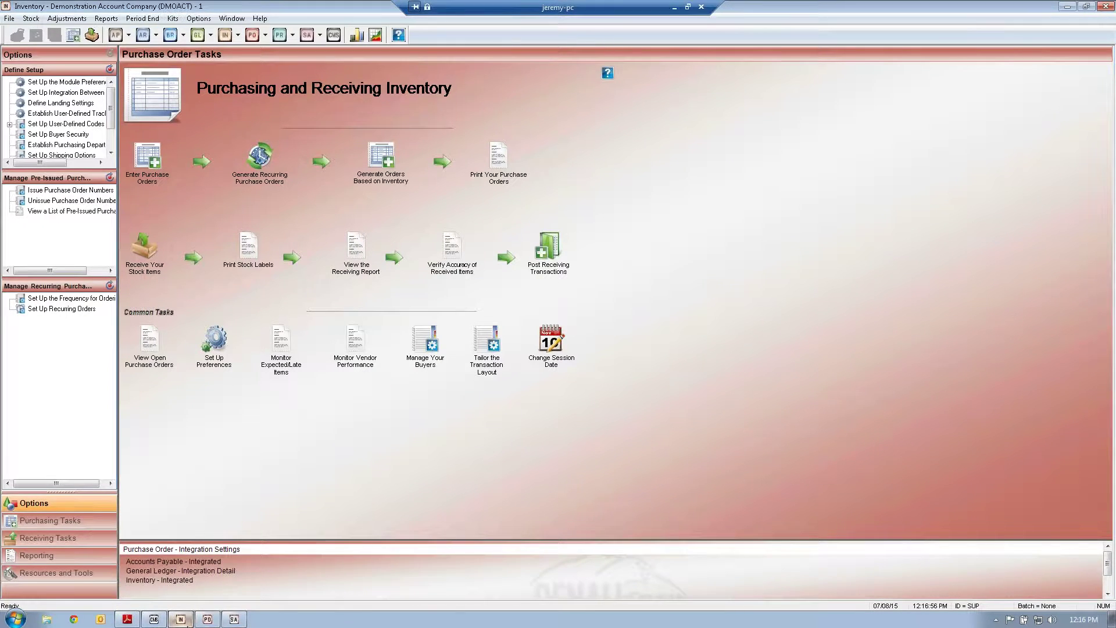
click(143, 351)
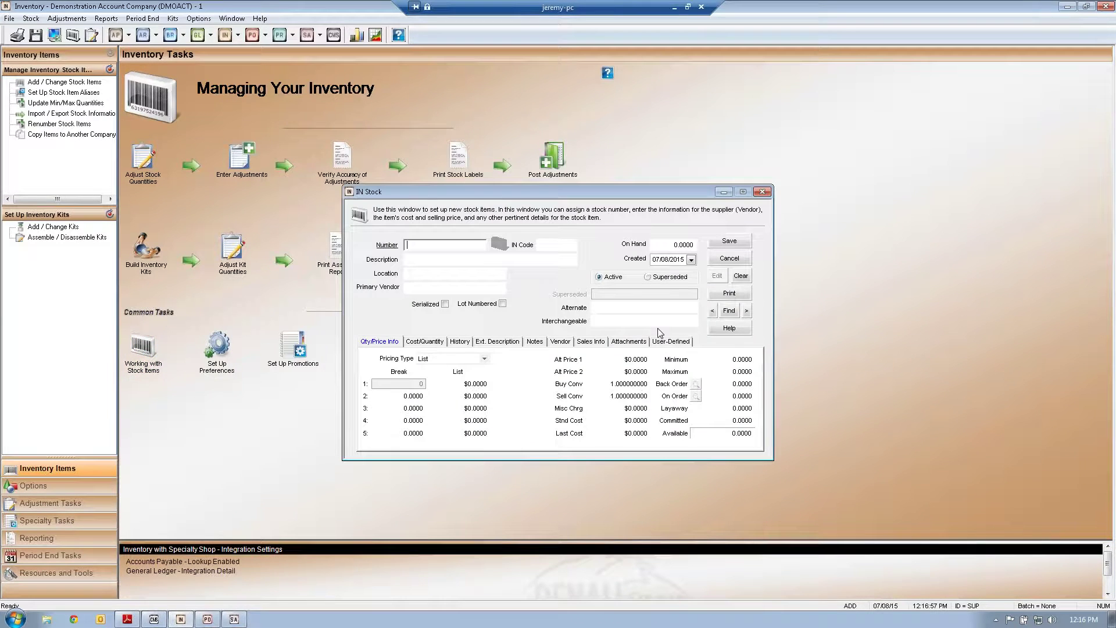
click(746, 310)
click(746, 310)
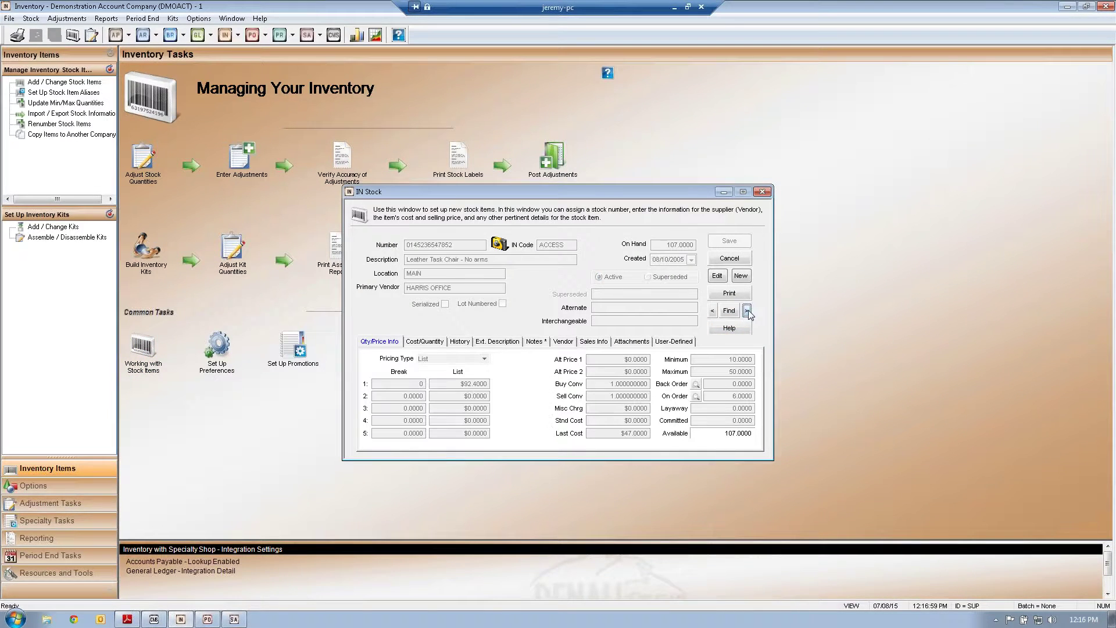
click(716, 275)
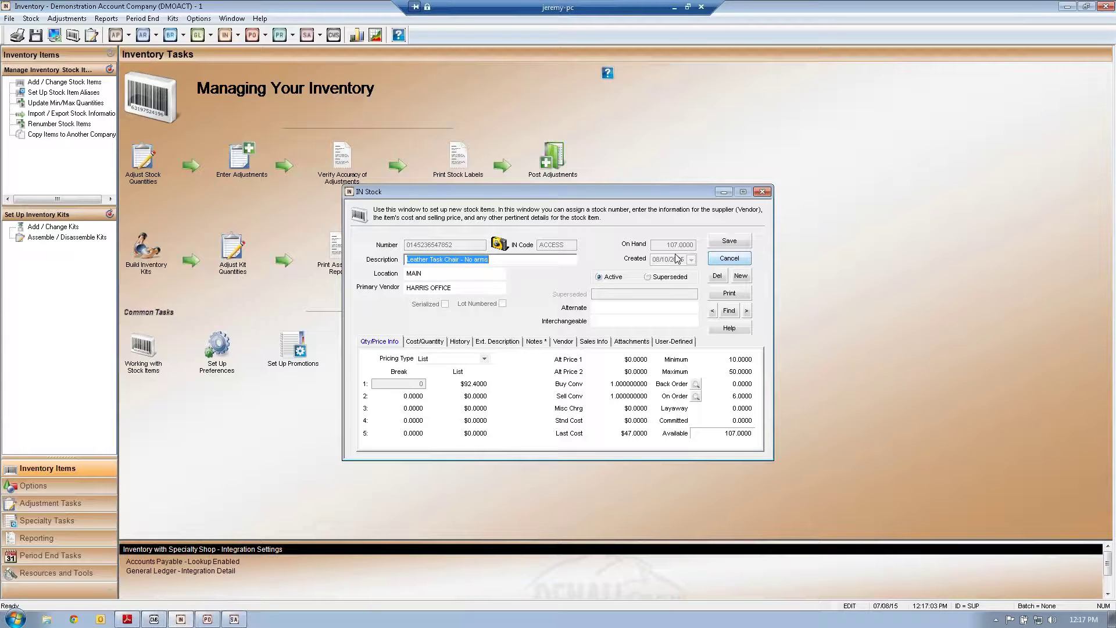
click(729, 260)
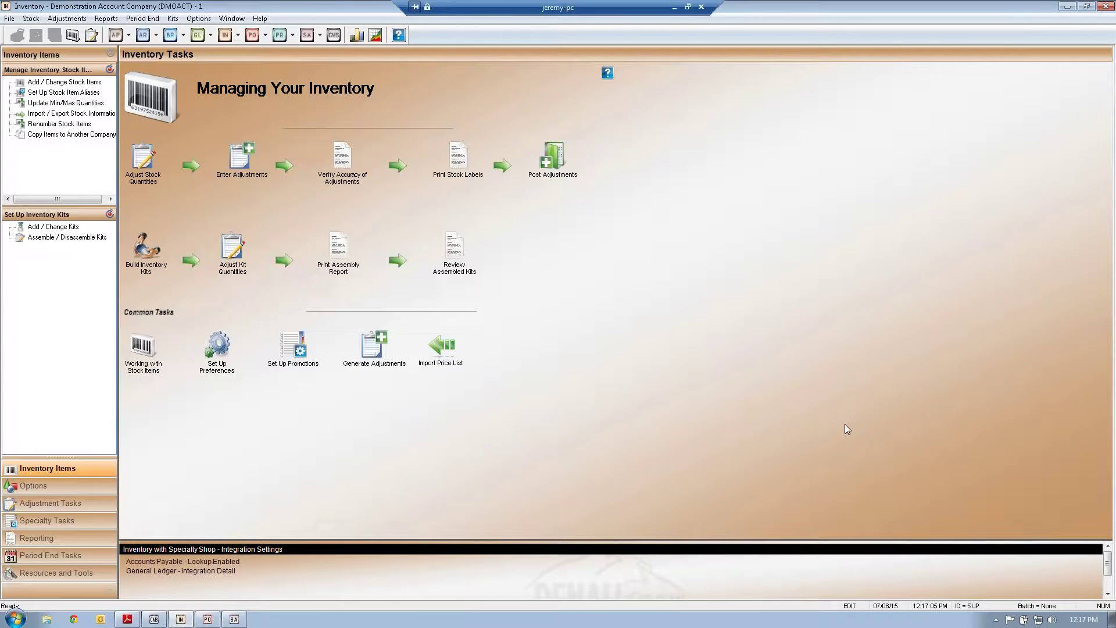
Return to the Purchase Order module and log in to purchase order entry as the buyer MBUYER - Main Buyer
click(216, 618)
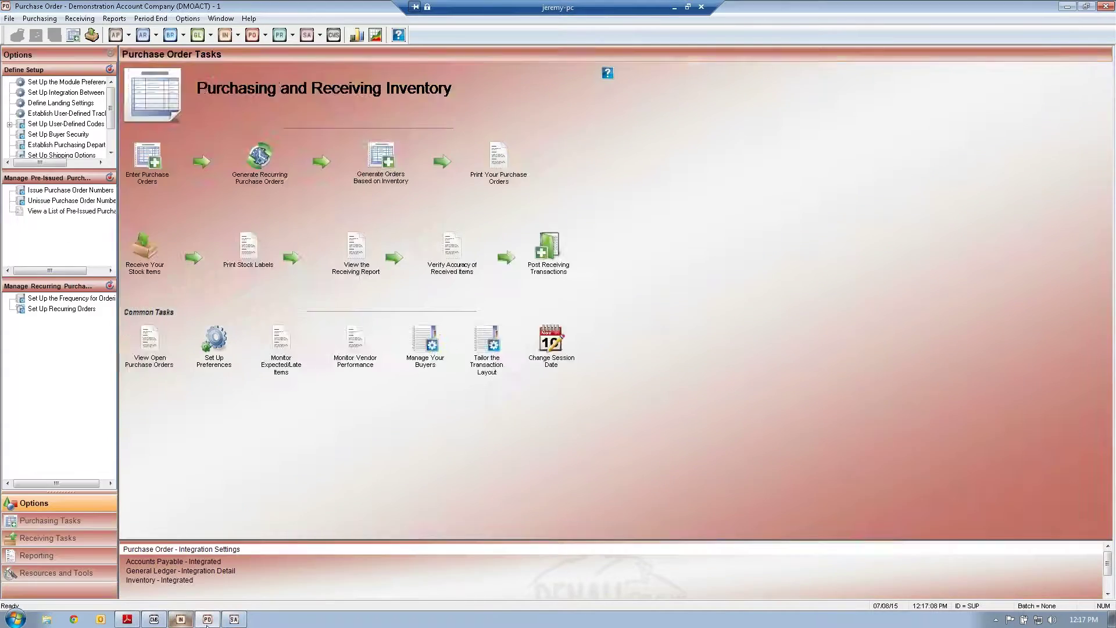
click(155, 619)
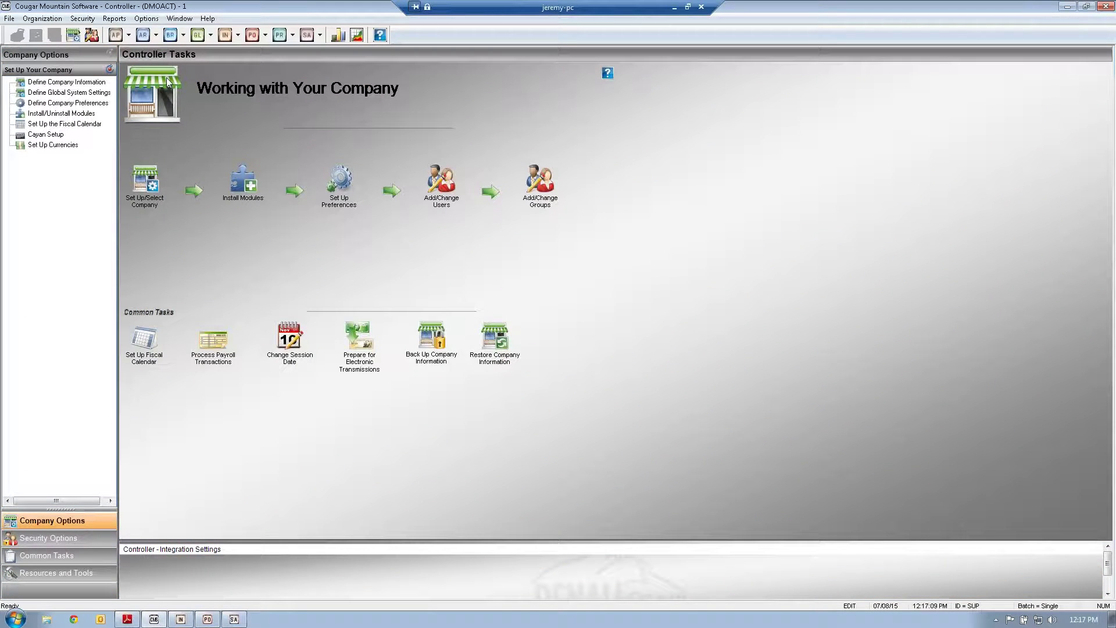
click(207, 619)
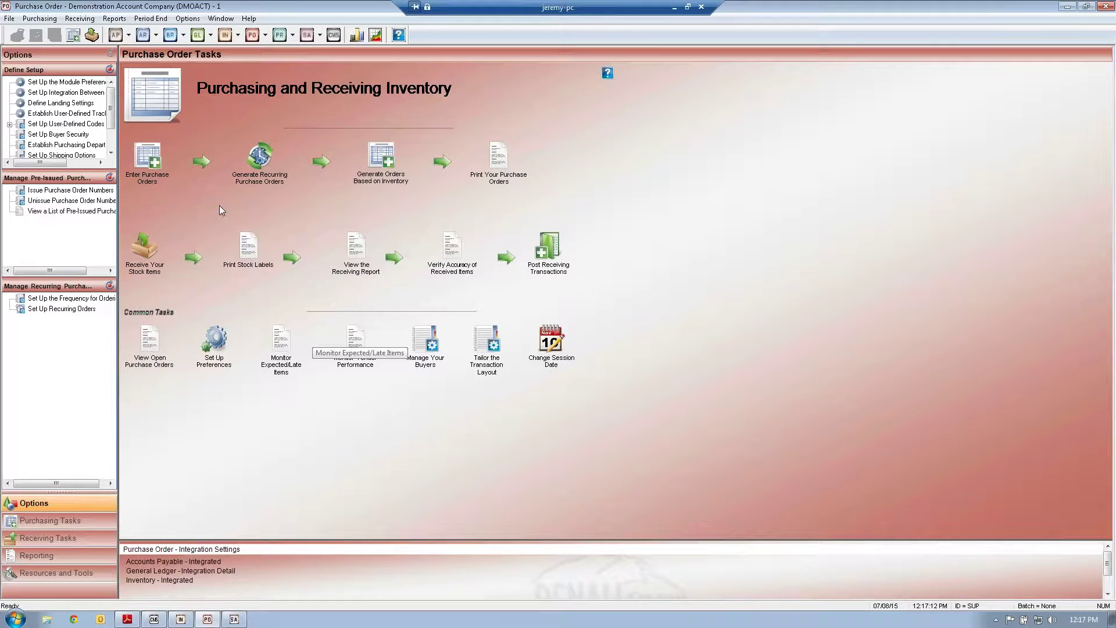
click(147, 157)
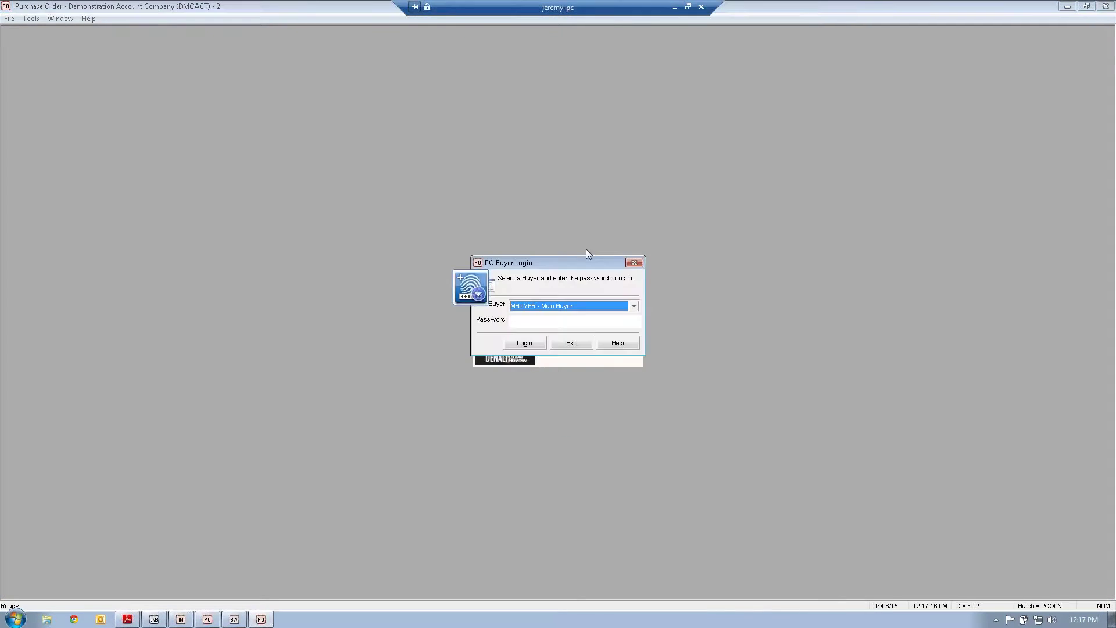
click(535, 348)
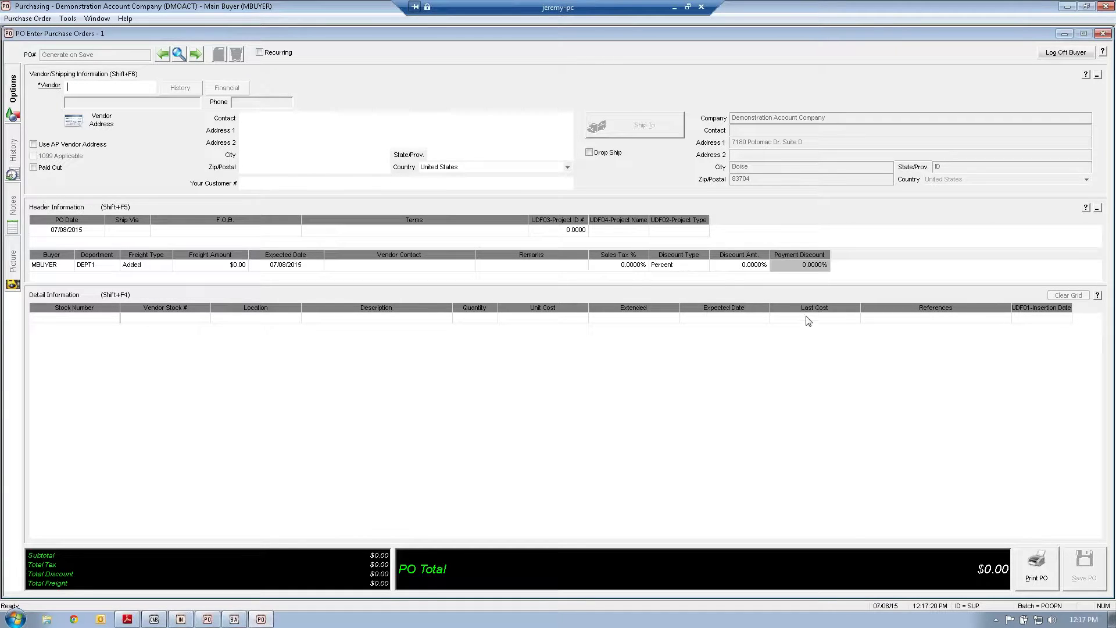
Look up and open the HARRIS OFFICE purchase order dated 07/08/2015
click(179, 54)
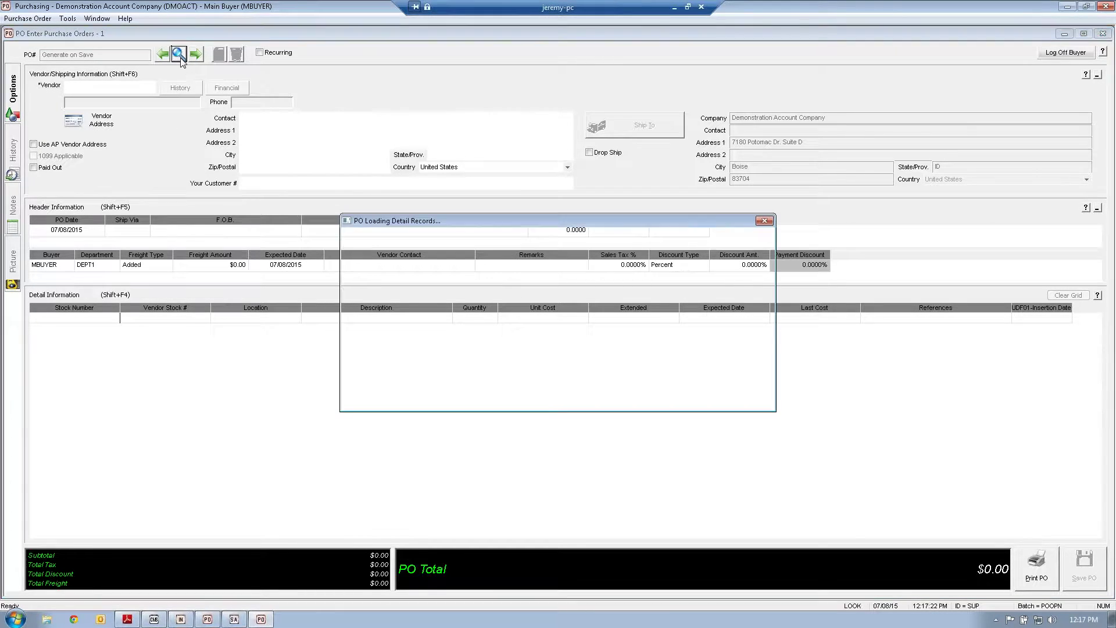
scroll(761, 314, down, 2)
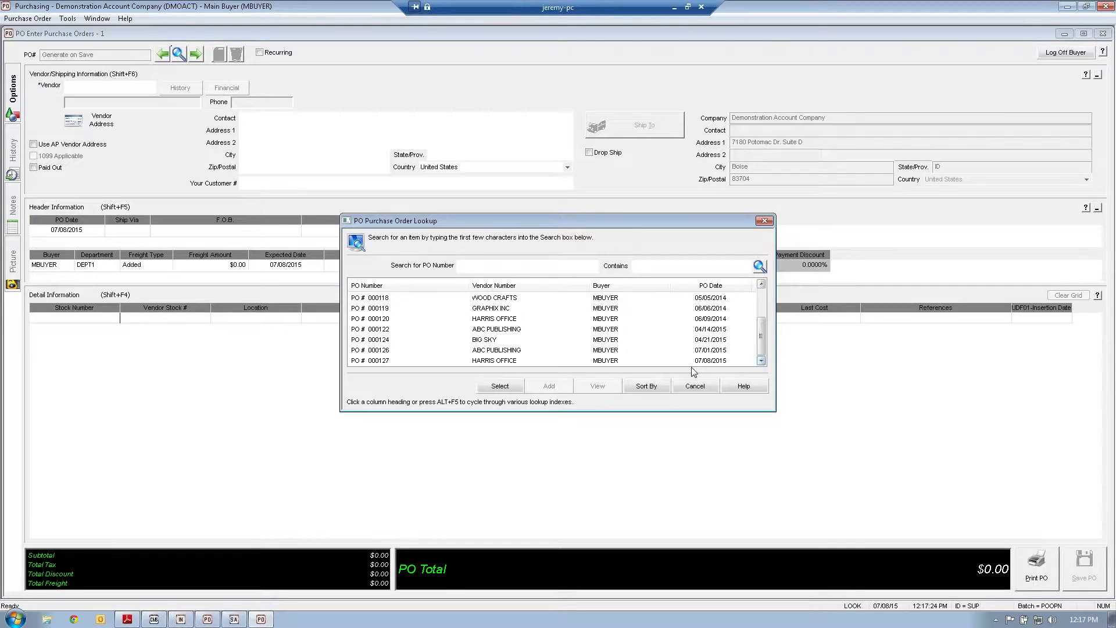
click(617, 361)
click(500, 386)
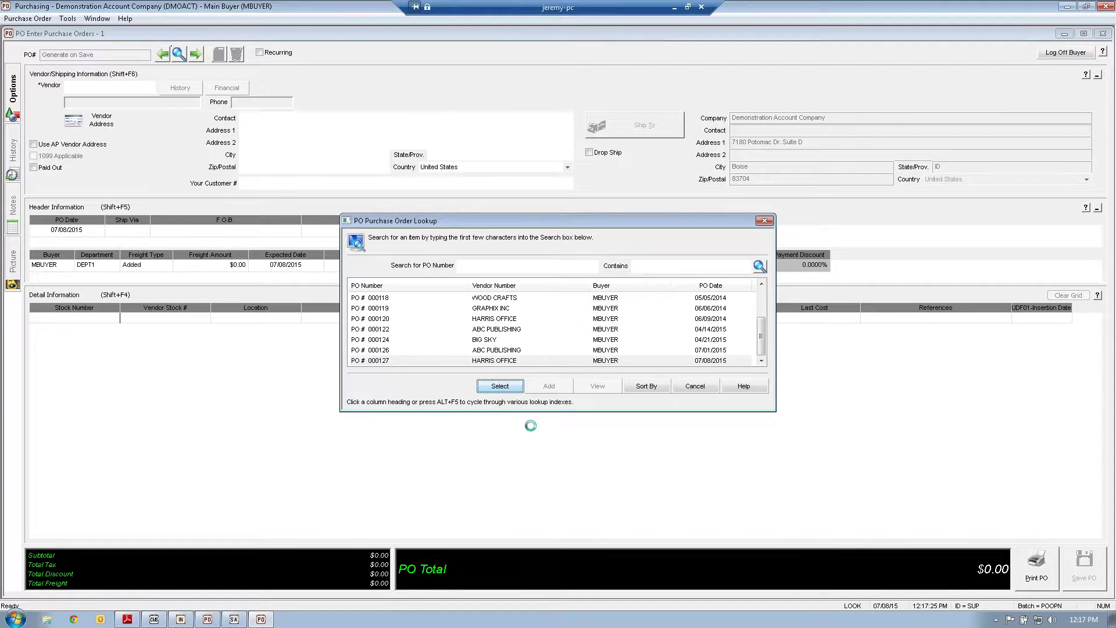
Set the Leather Task Chair's order quantity to 25, save the purchase order, and close the entry window
click(492, 321)
text(25)
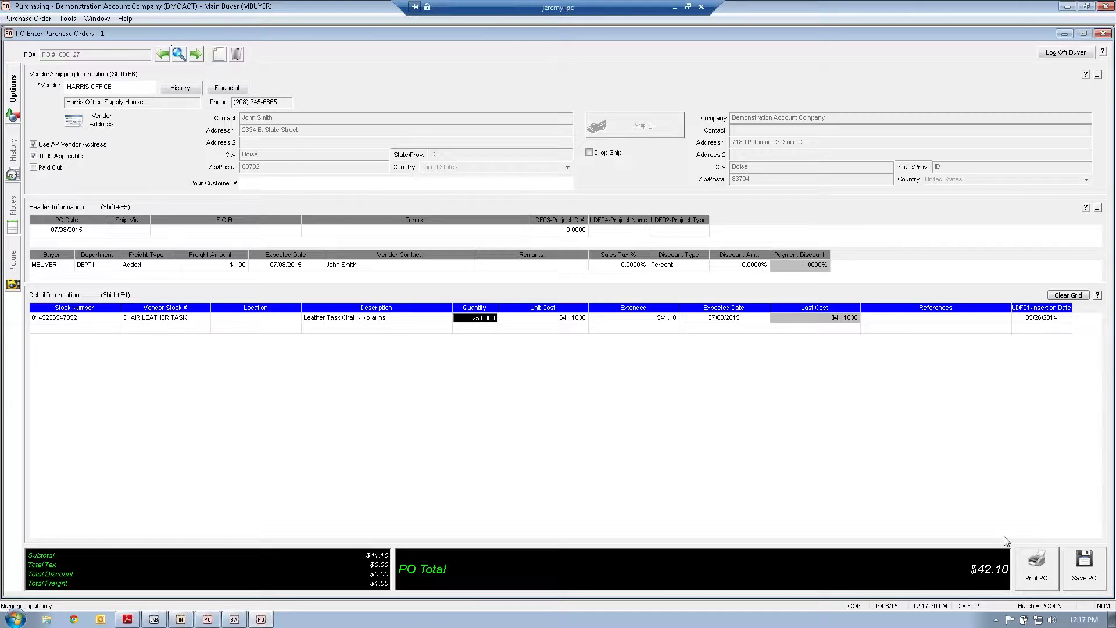
click(1079, 571)
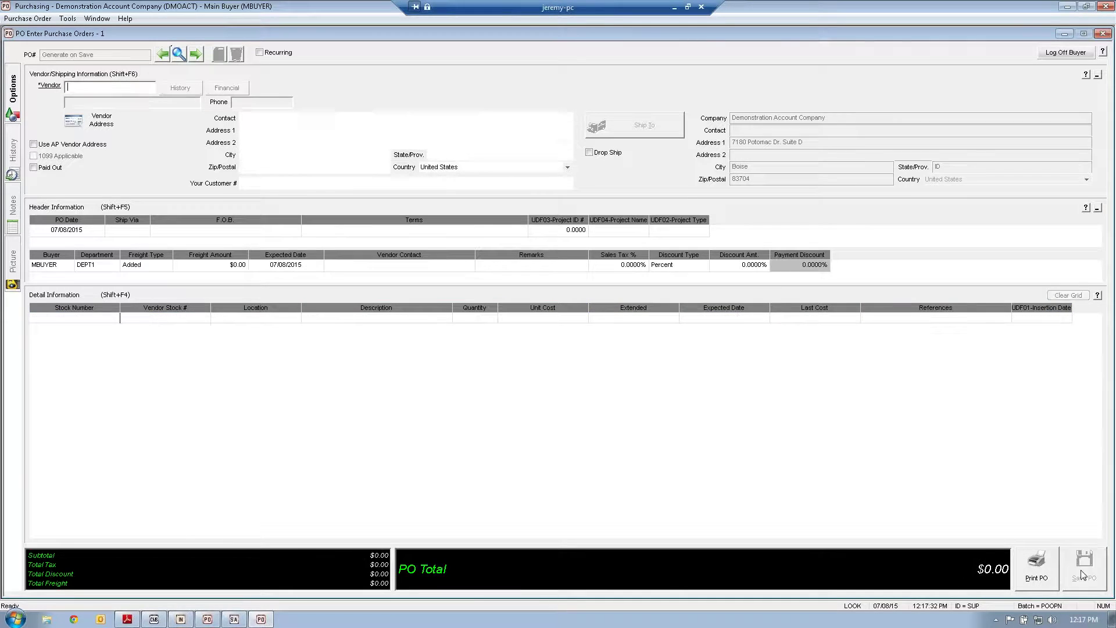
click(1105, 7)
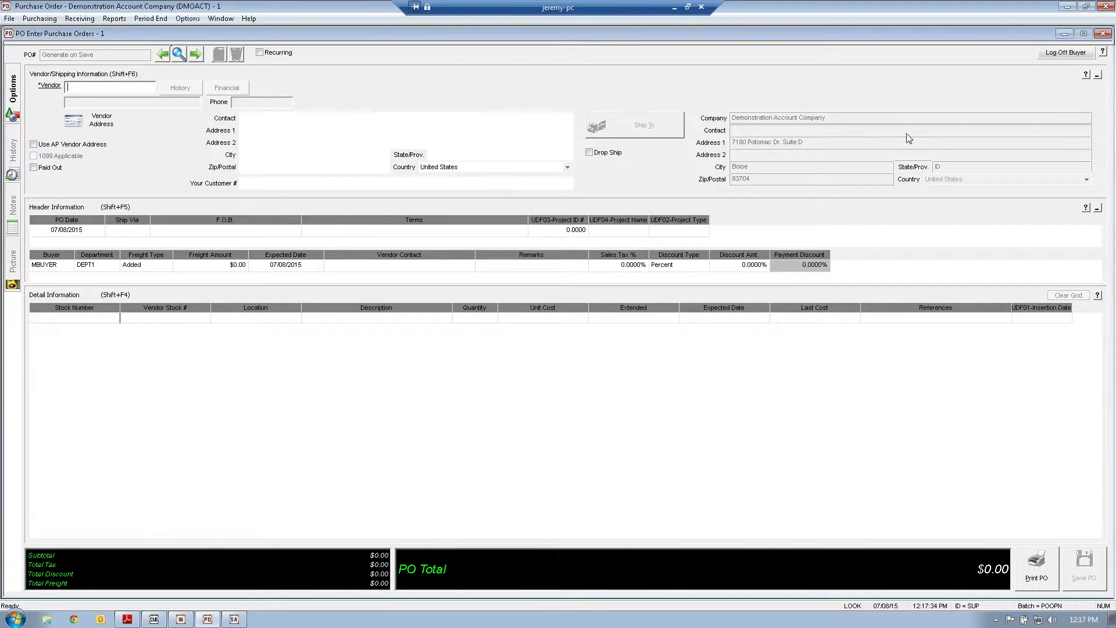
Switch to the Inventory module and look up the stock record of the Leather Task Chair - No arms
click(181, 620)
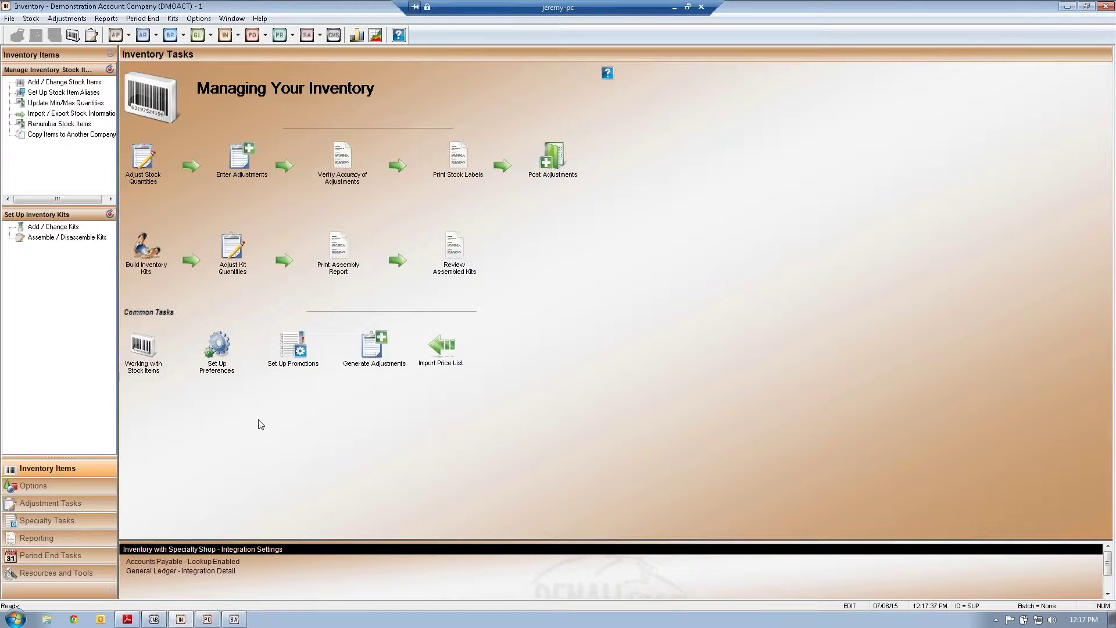
click(142, 347)
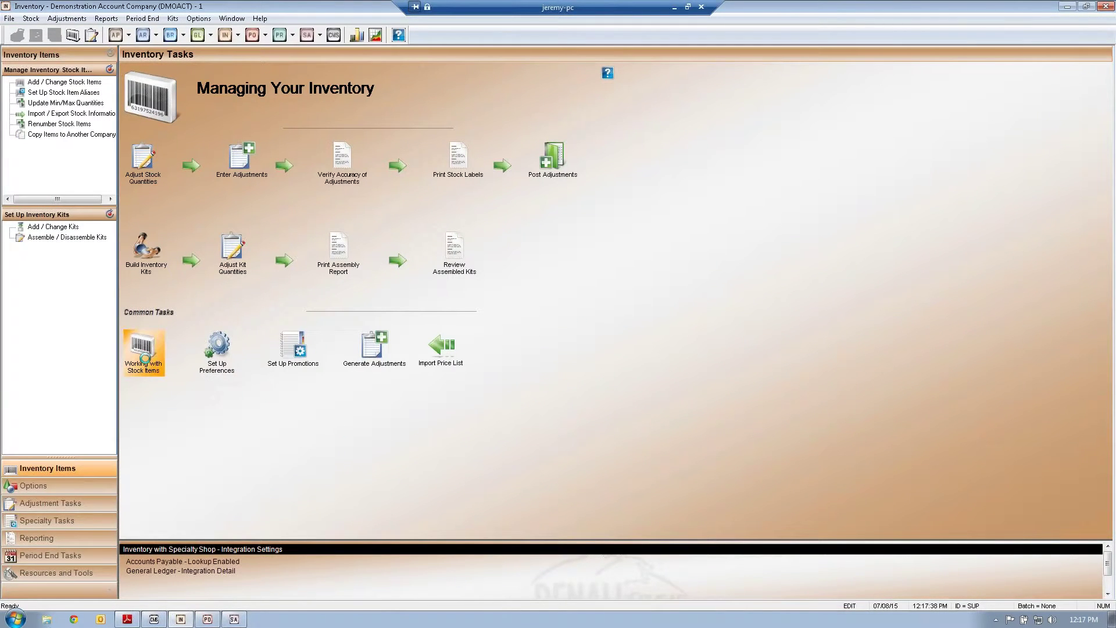
click(729, 310)
click(498, 319)
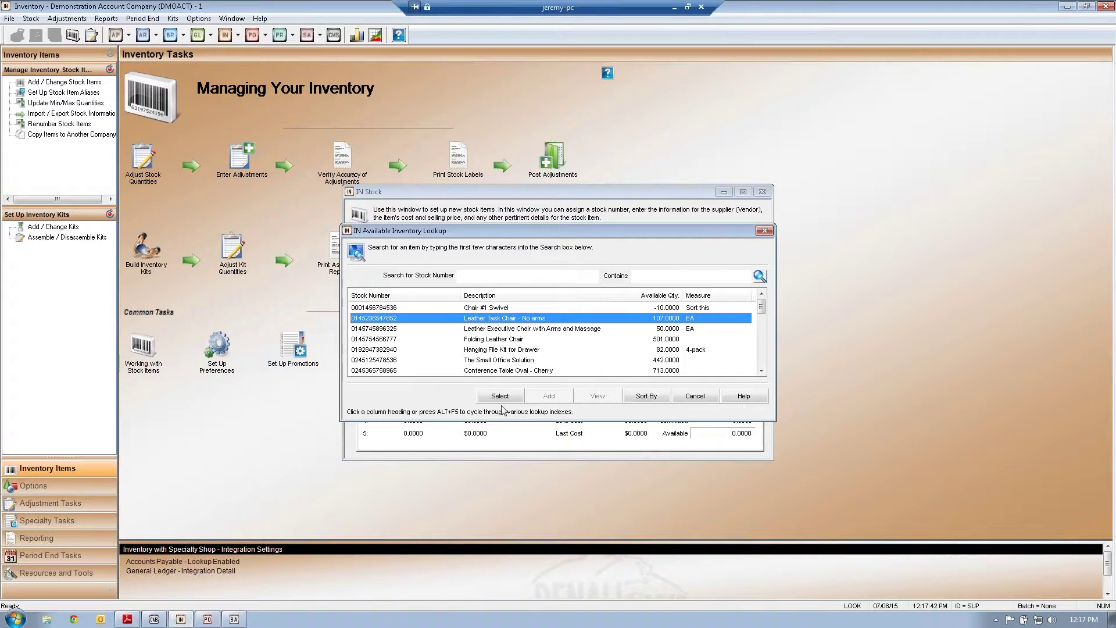
click(500, 395)
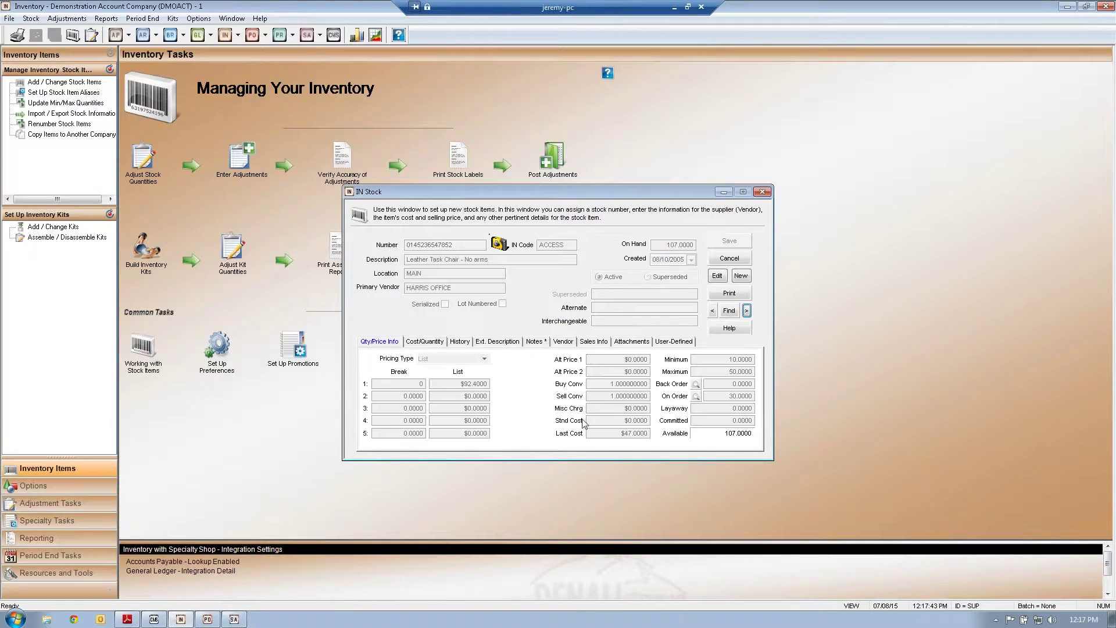
Examine the chair's On Order field in edit mode, then close the stock record without saving
click(717, 275)
click(746, 394)
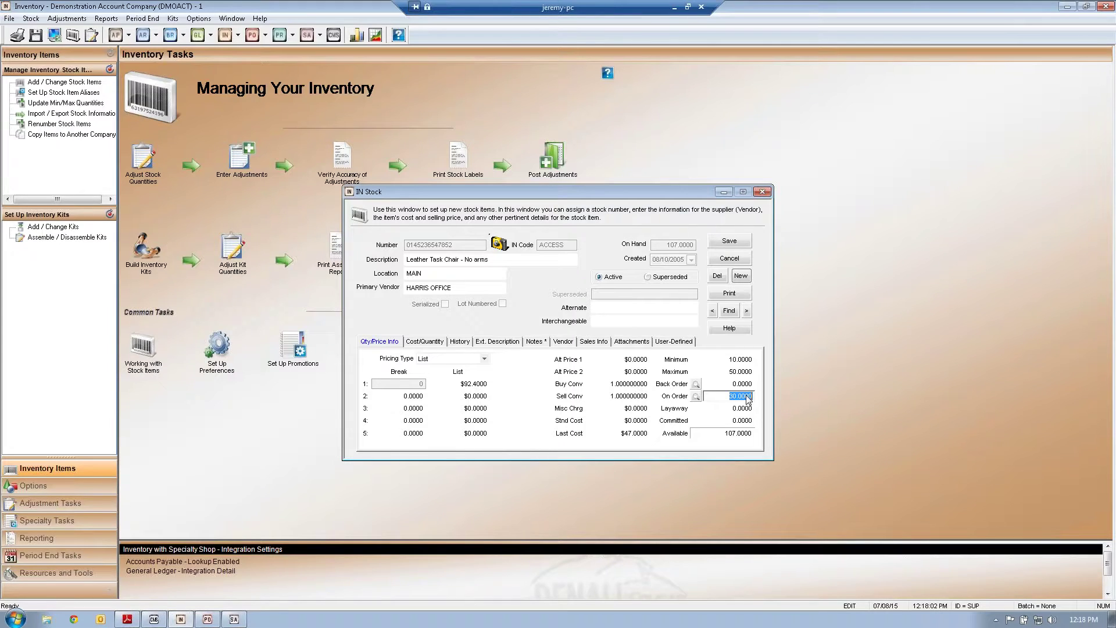
click(727, 396)
drag(731, 396, 760, 395)
click(724, 260)
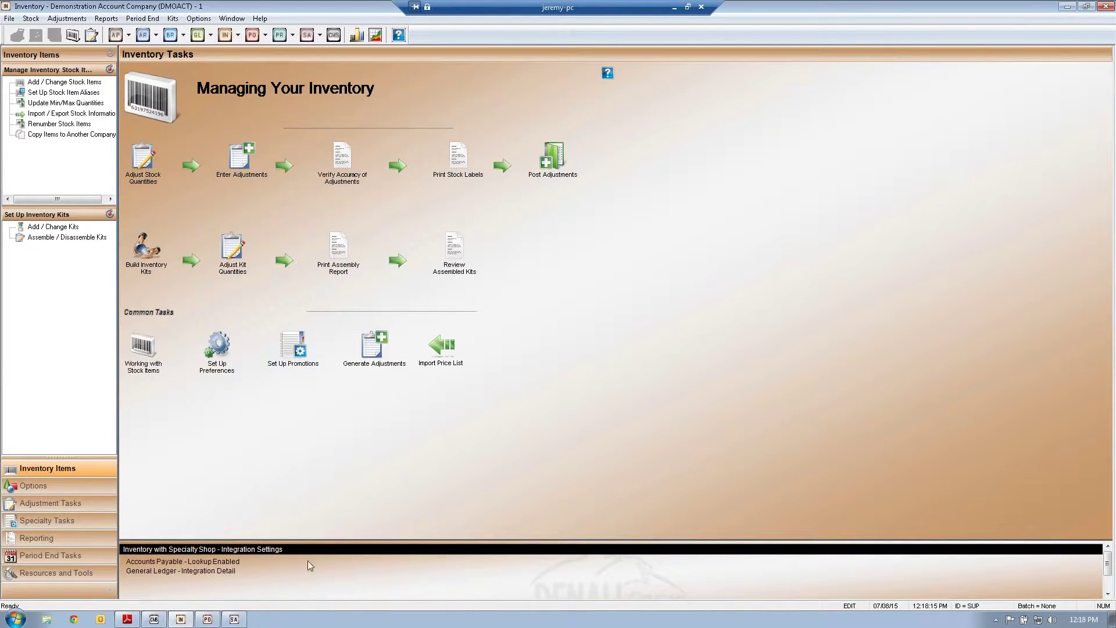
Create a receiving batch with the default identity in the Purchase Order module and log in as MBUYER - Main Buyer
click(208, 619)
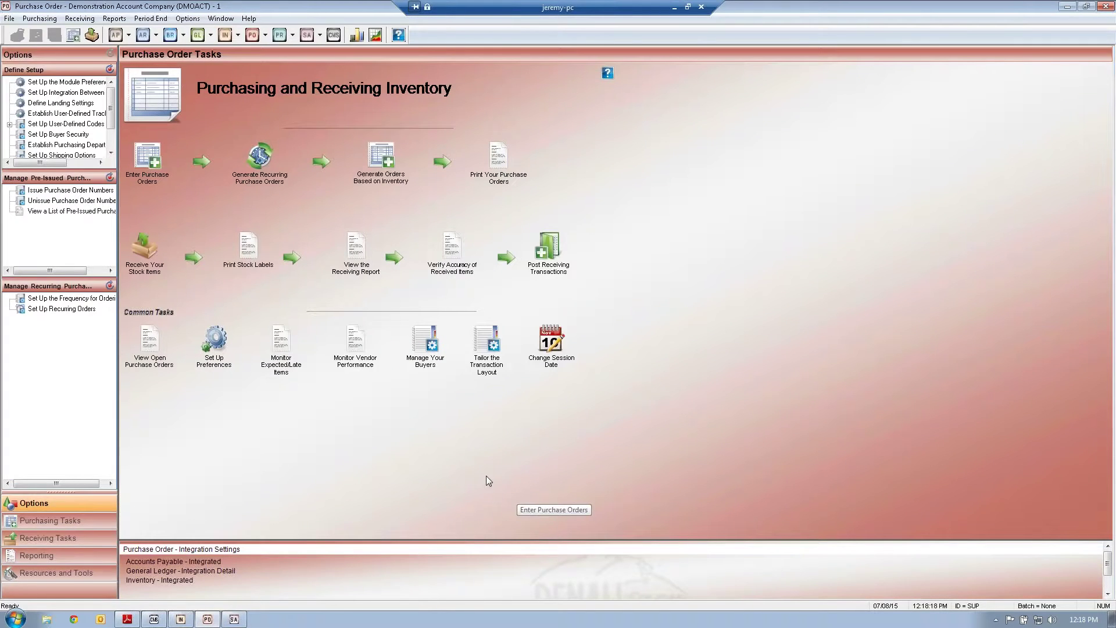
click(145, 259)
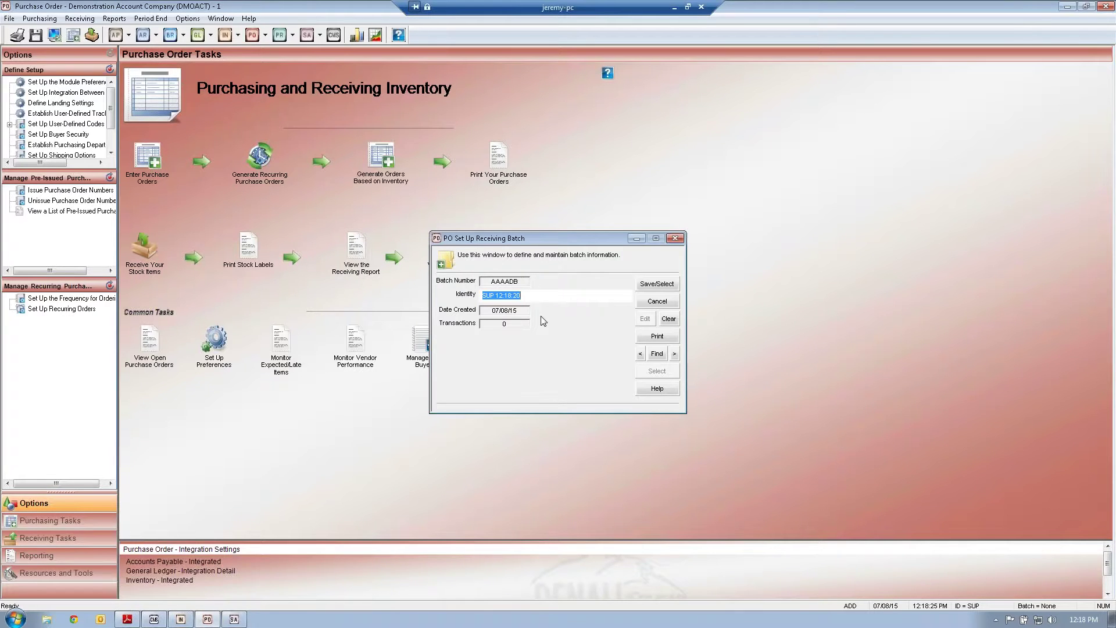
click(658, 284)
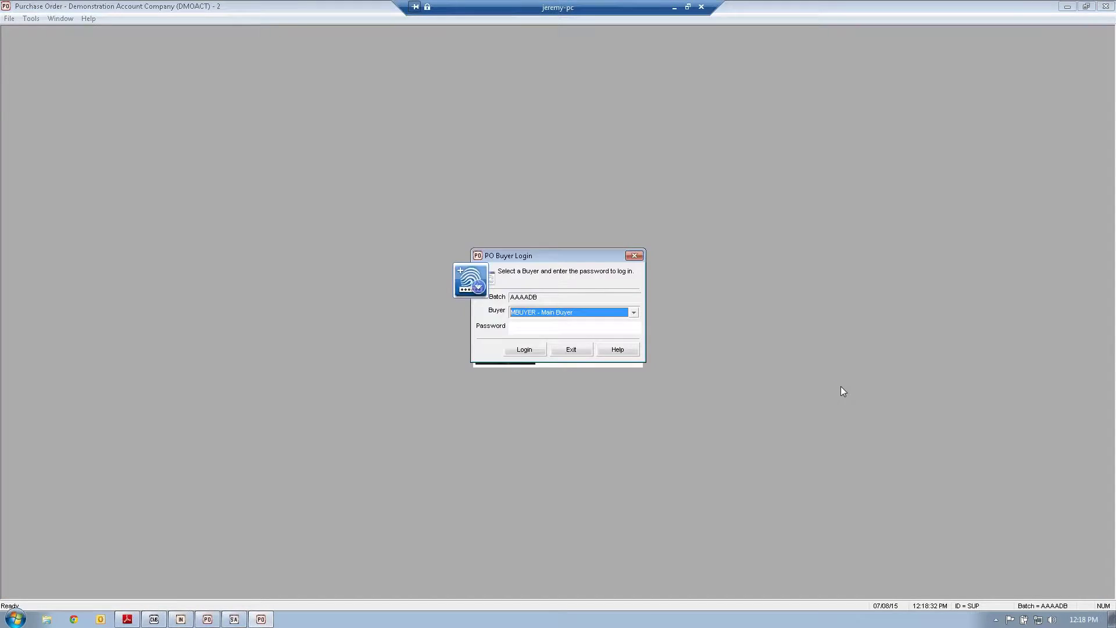
click(524, 349)
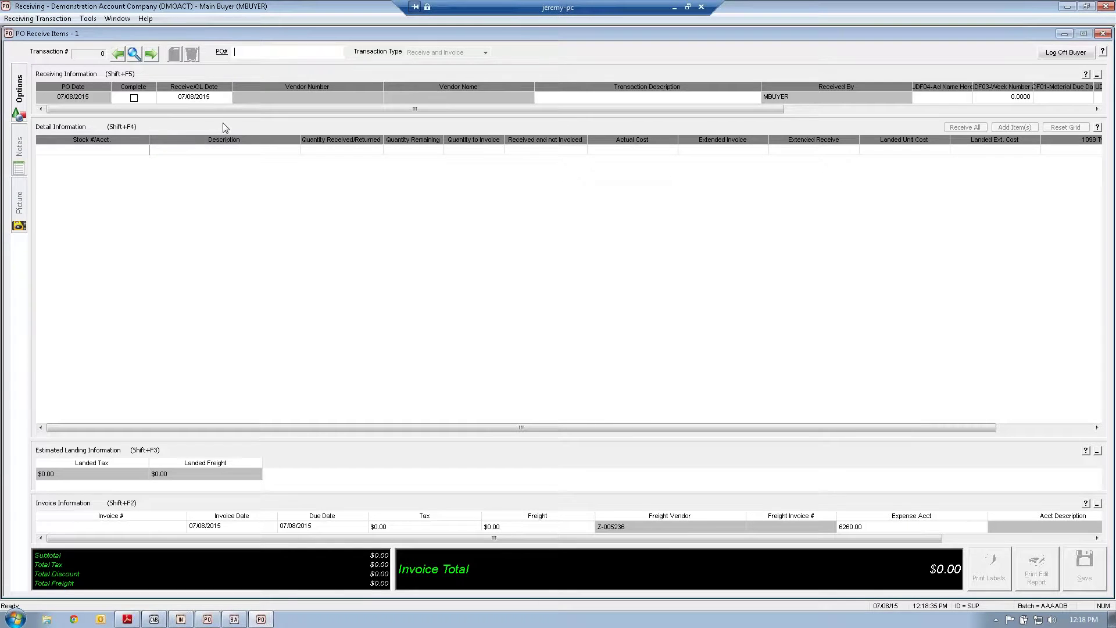
Load the HARRIS OFFICE purchase order dated 07/08/2015 into the receiving transaction and receive all its items
click(222, 52)
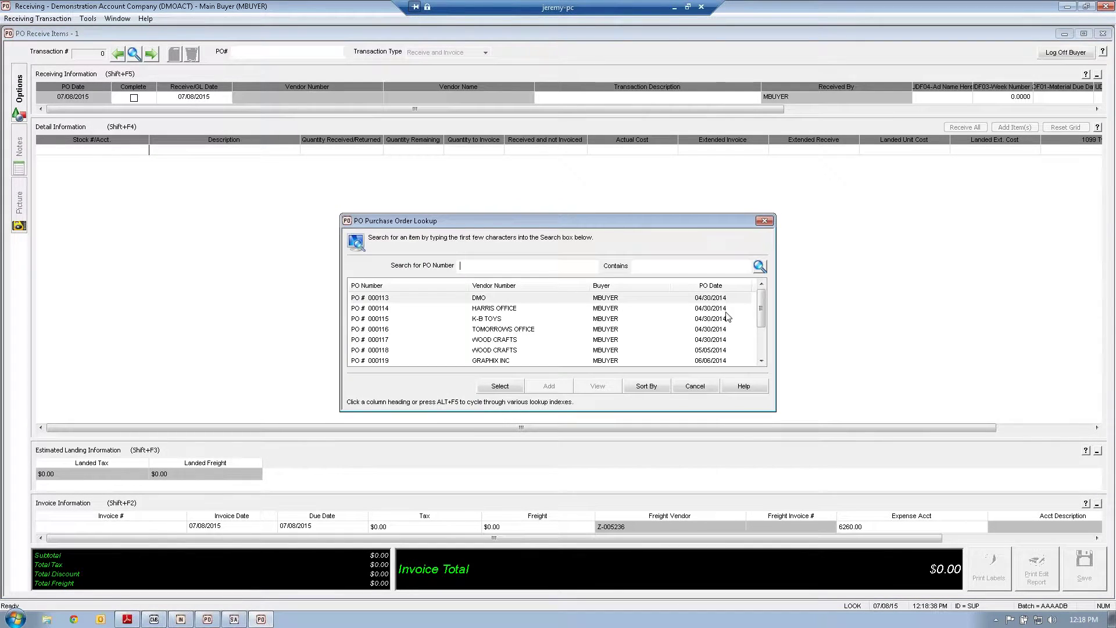
drag(762, 321, 767, 360)
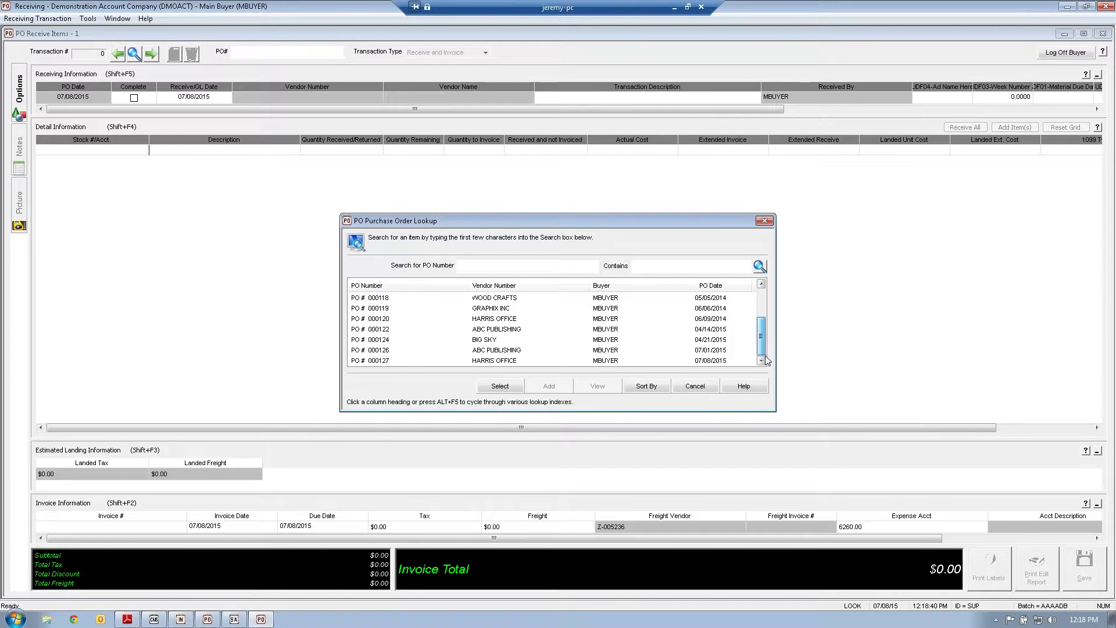
click(698, 360)
click(499, 386)
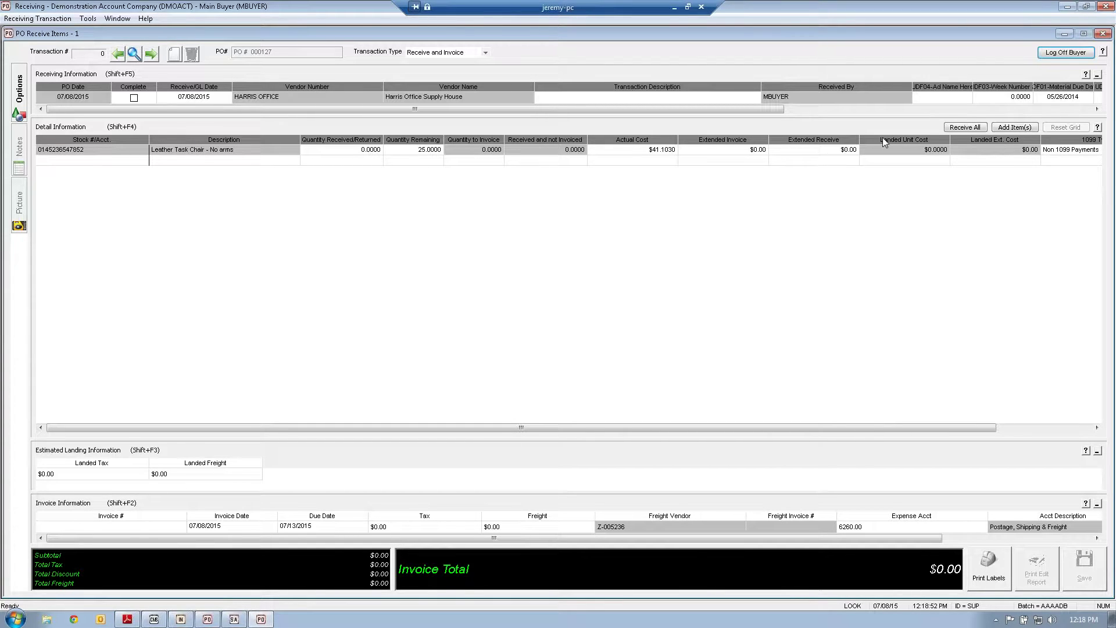
click(968, 127)
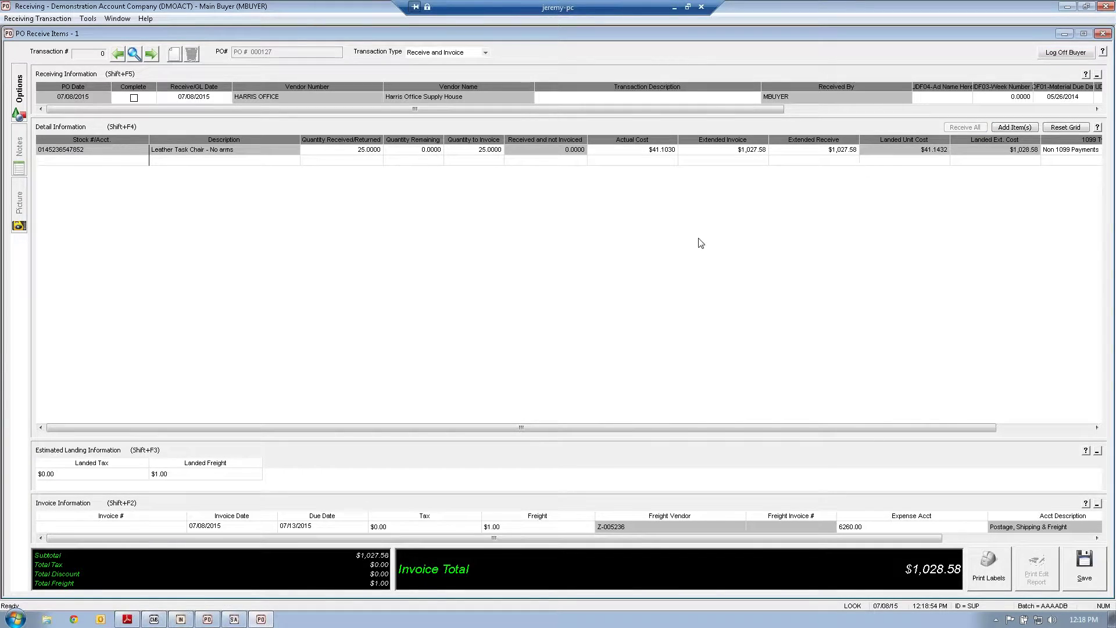
Set both the landed freight and the invoice freight of the receiving transaction to $75.00, and check the chair's landed unit cost
click(196, 475)
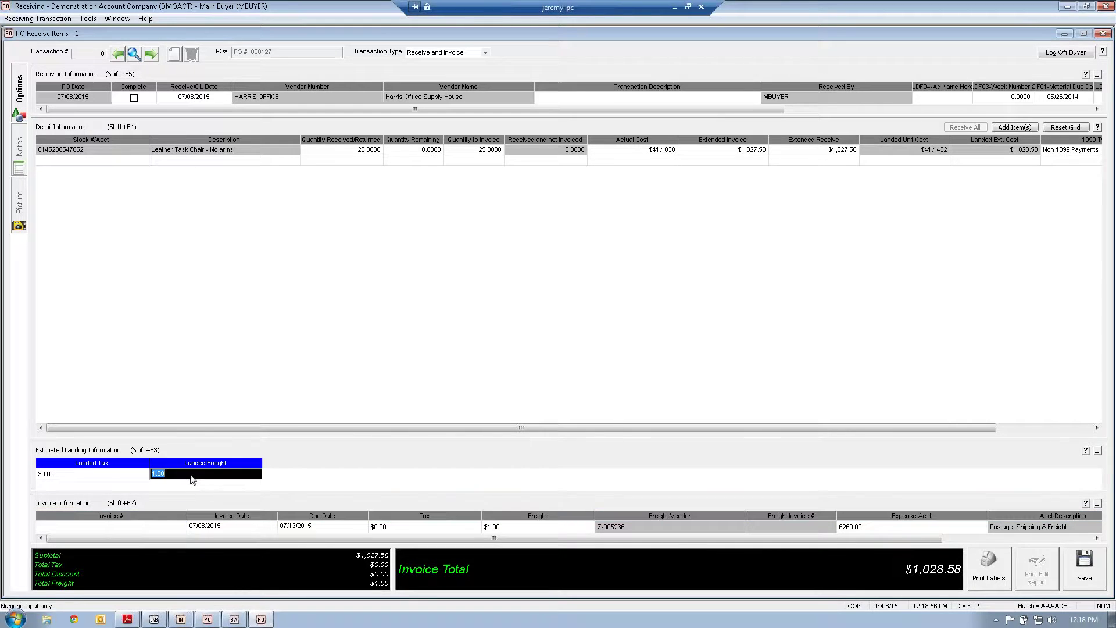
text(75)
key(Tab)
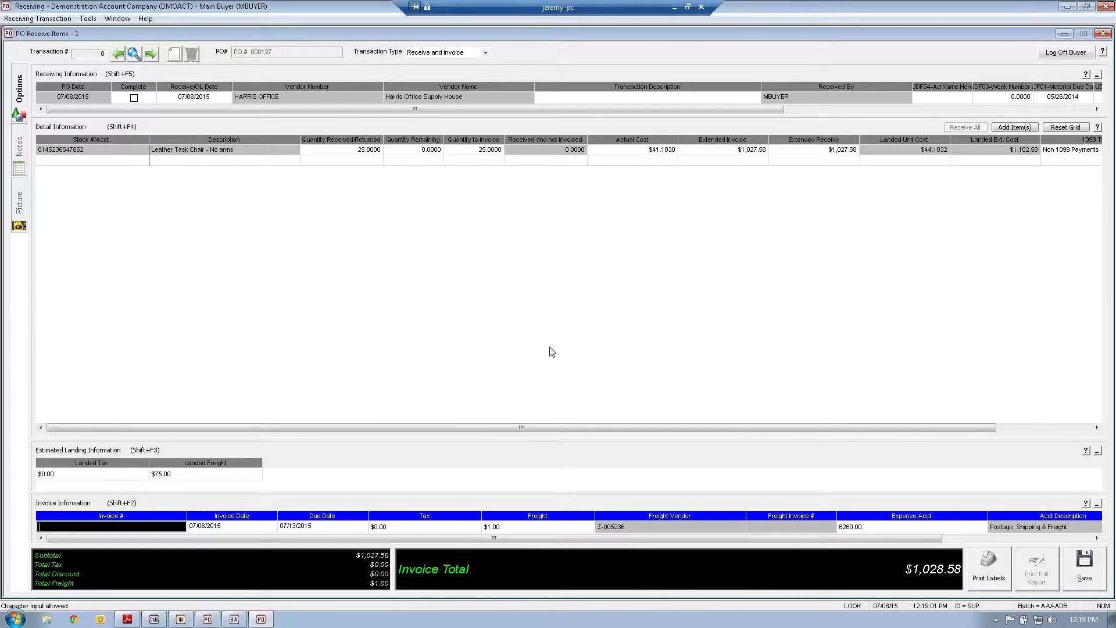
click(528, 525)
text(75)
key(Tab)
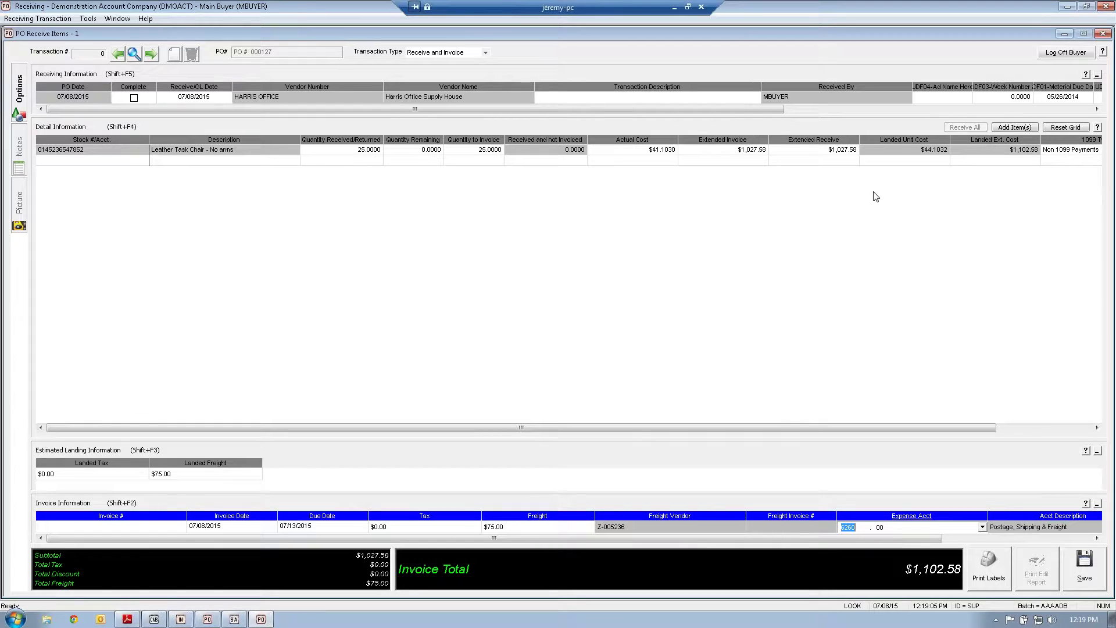
click(913, 149)
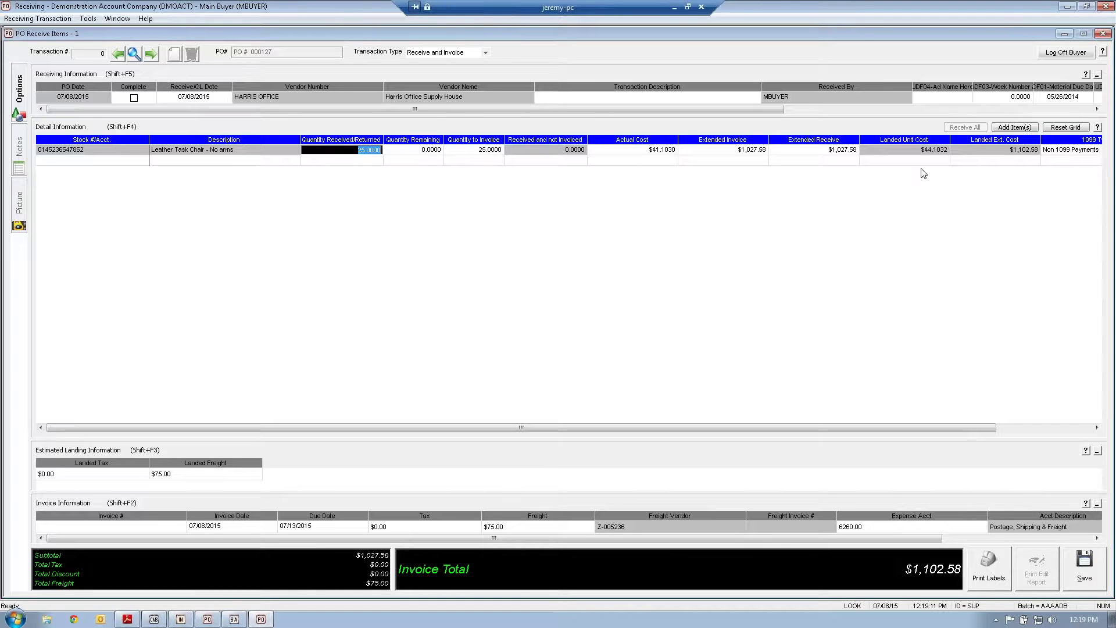
Check the Leather Task Chair's last cost in its Inventory stock record, and compare the receiving transaction's actual cost and landed freight
click(180, 619)
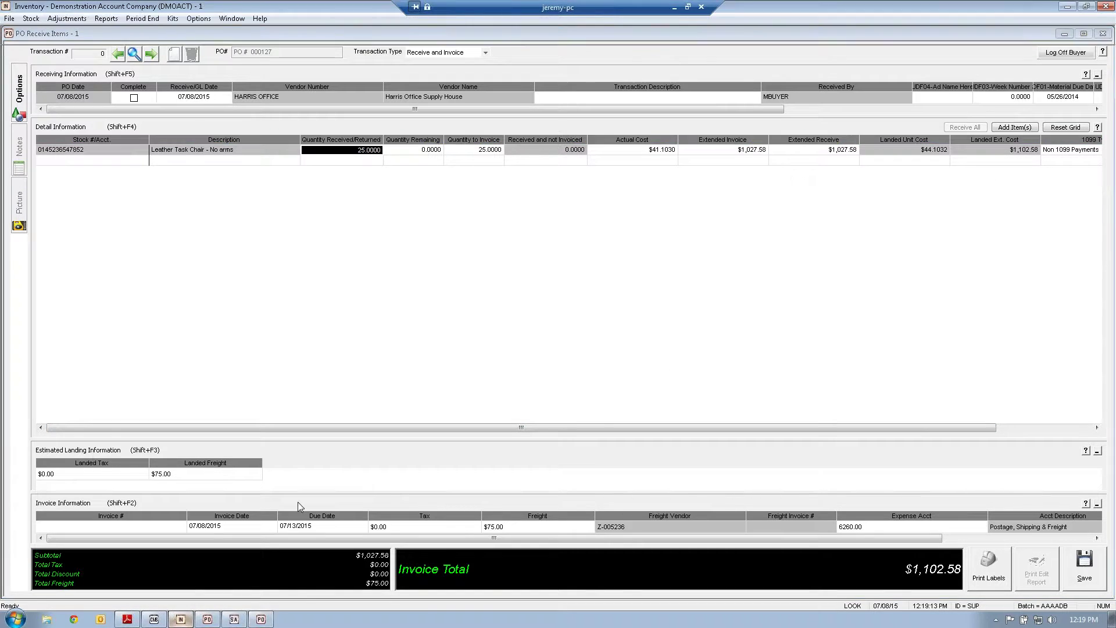
click(153, 342)
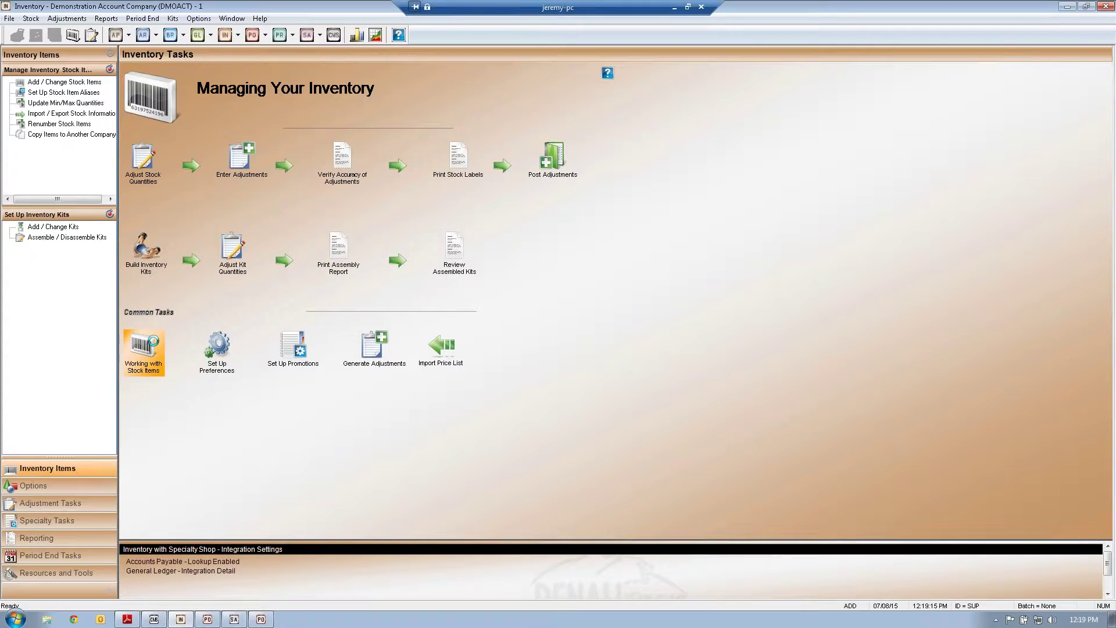
click(746, 310)
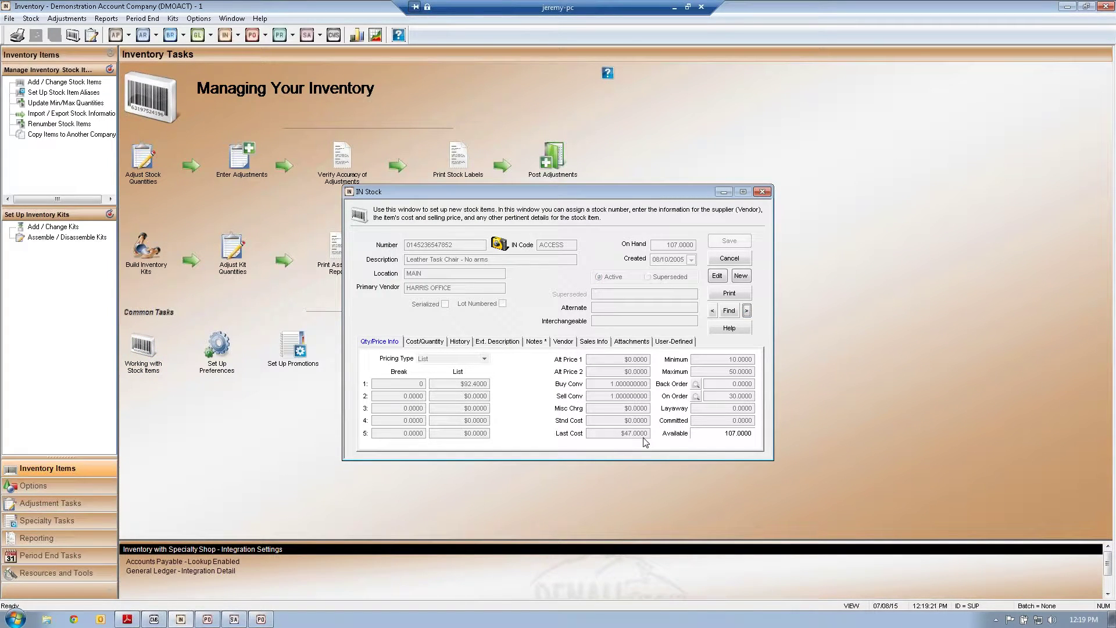
click(729, 258)
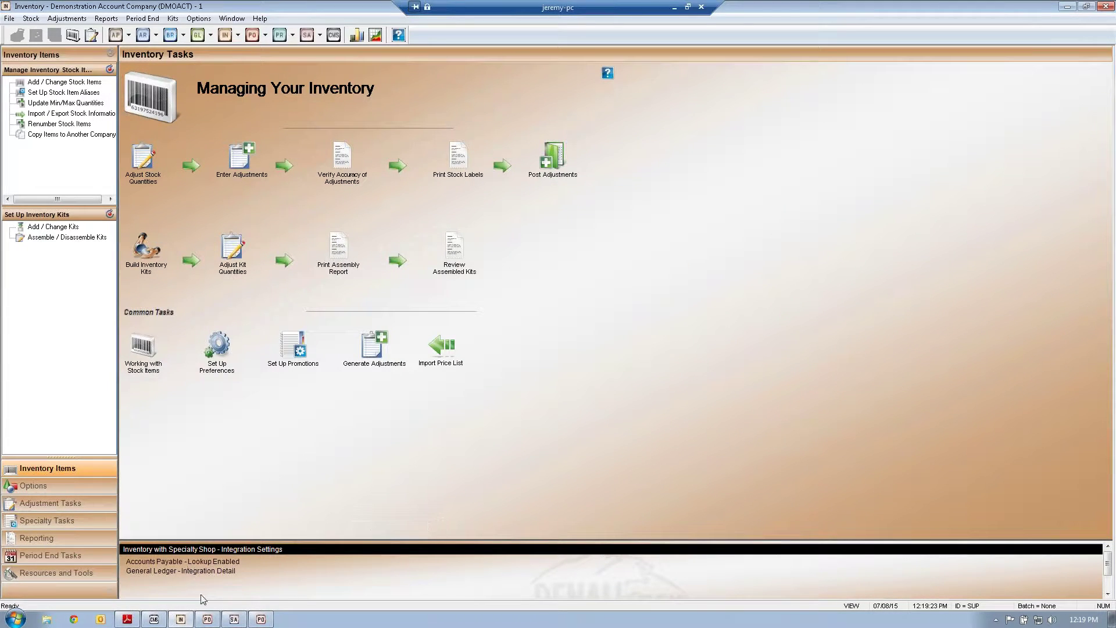
click(212, 622)
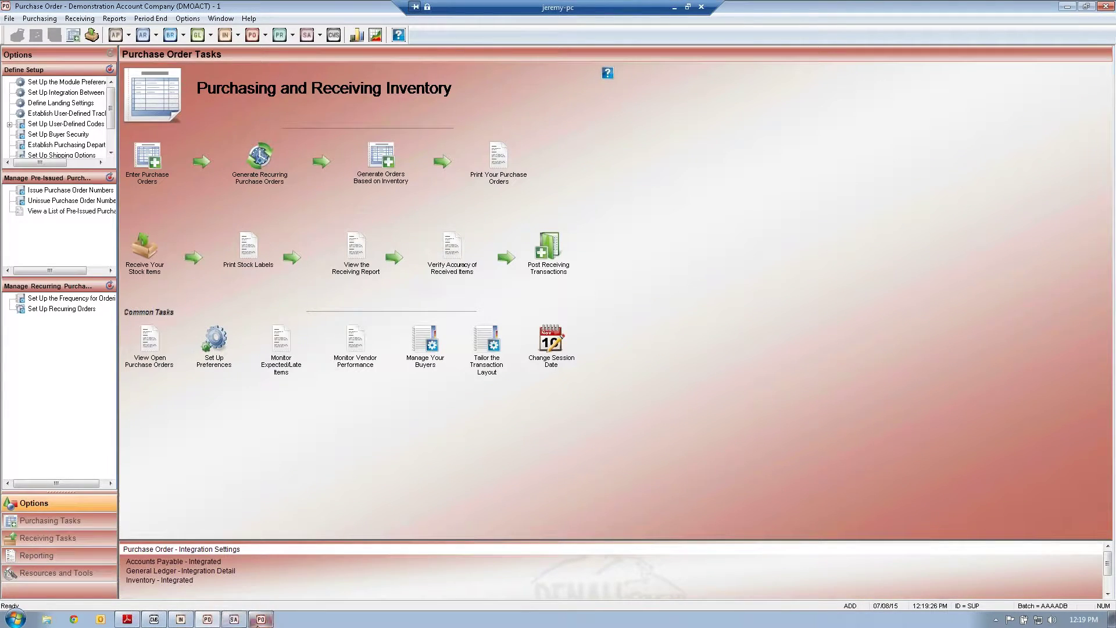
click(262, 619)
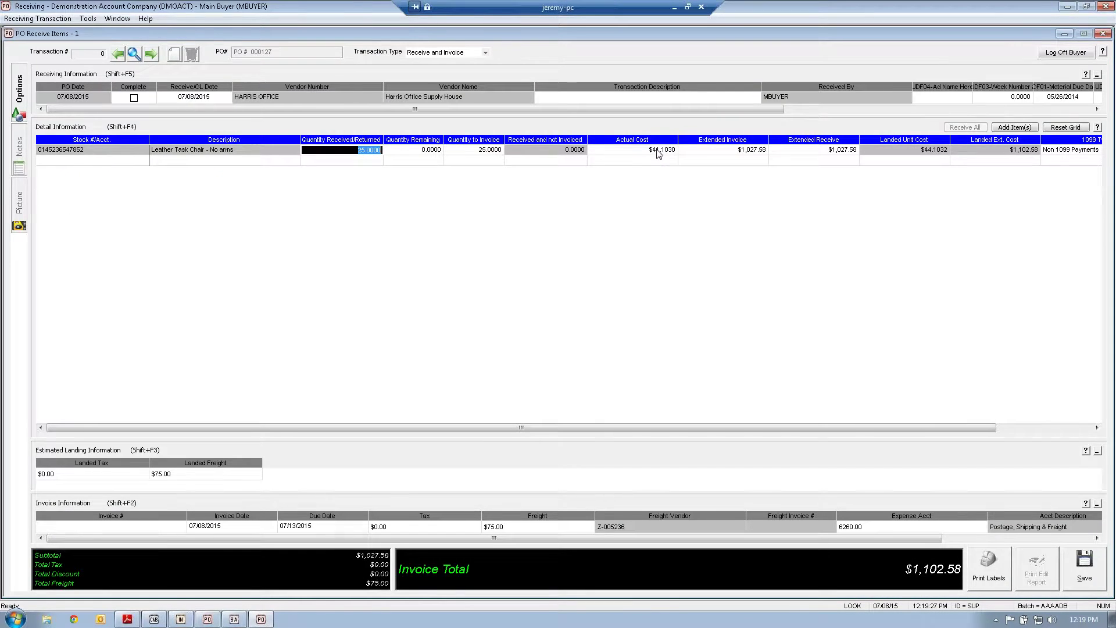
click(657, 150)
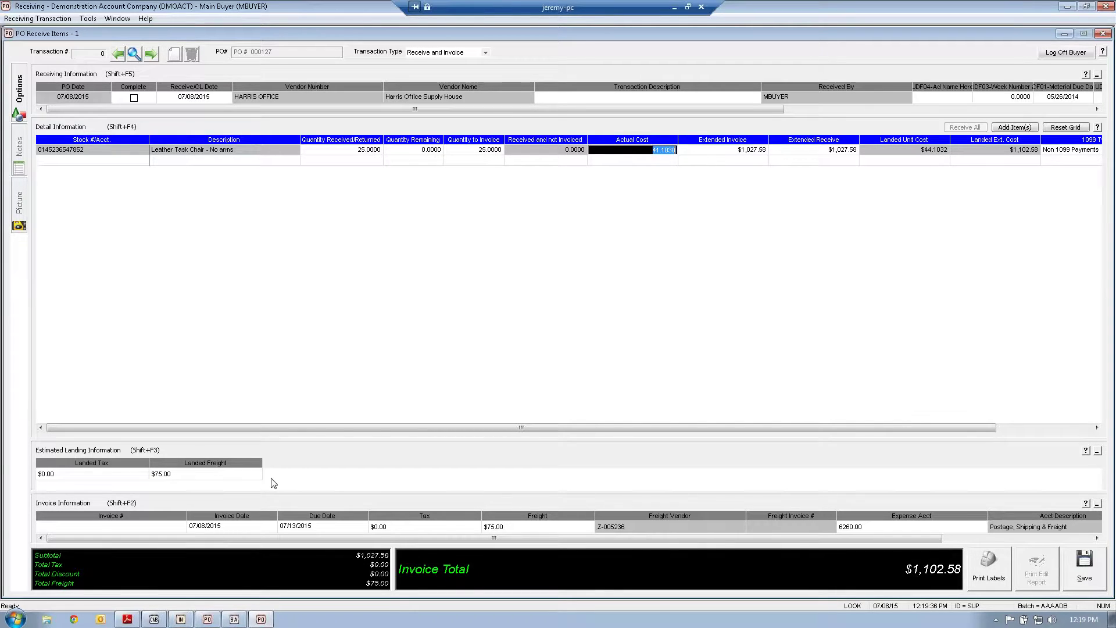
click(167, 478)
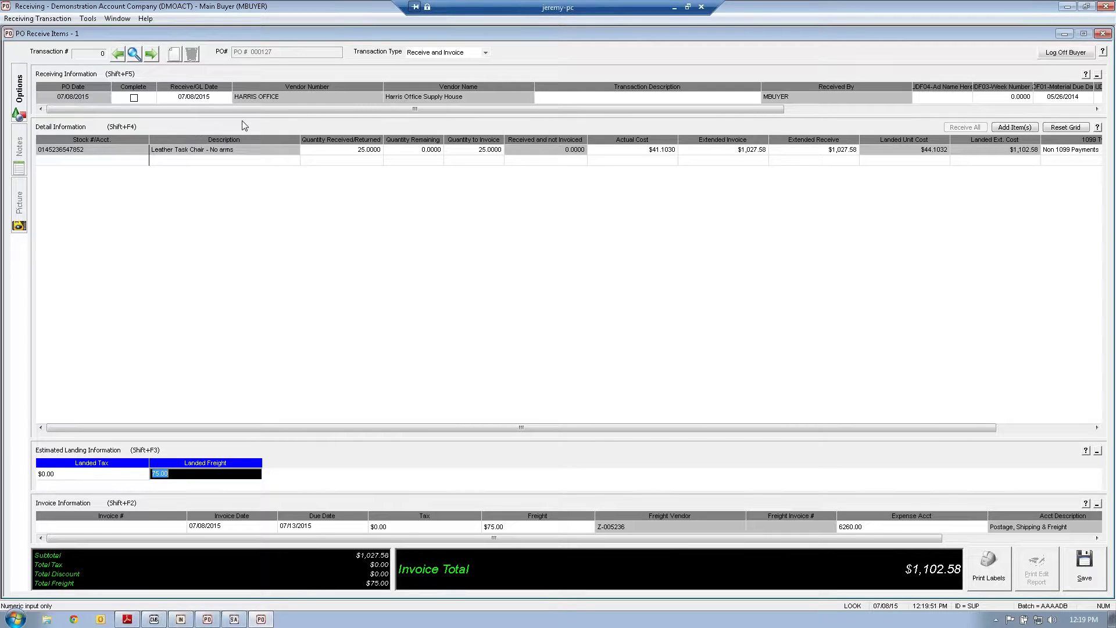
Mark the purchase order as complete and try to save the receiving transaction
click(133, 98)
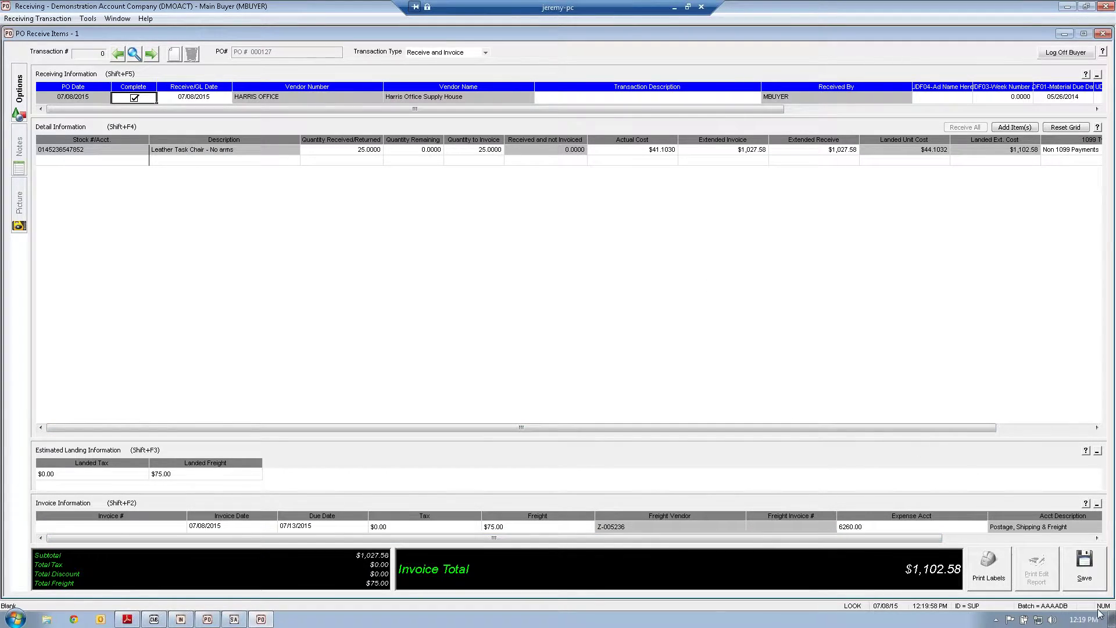
click(1091, 568)
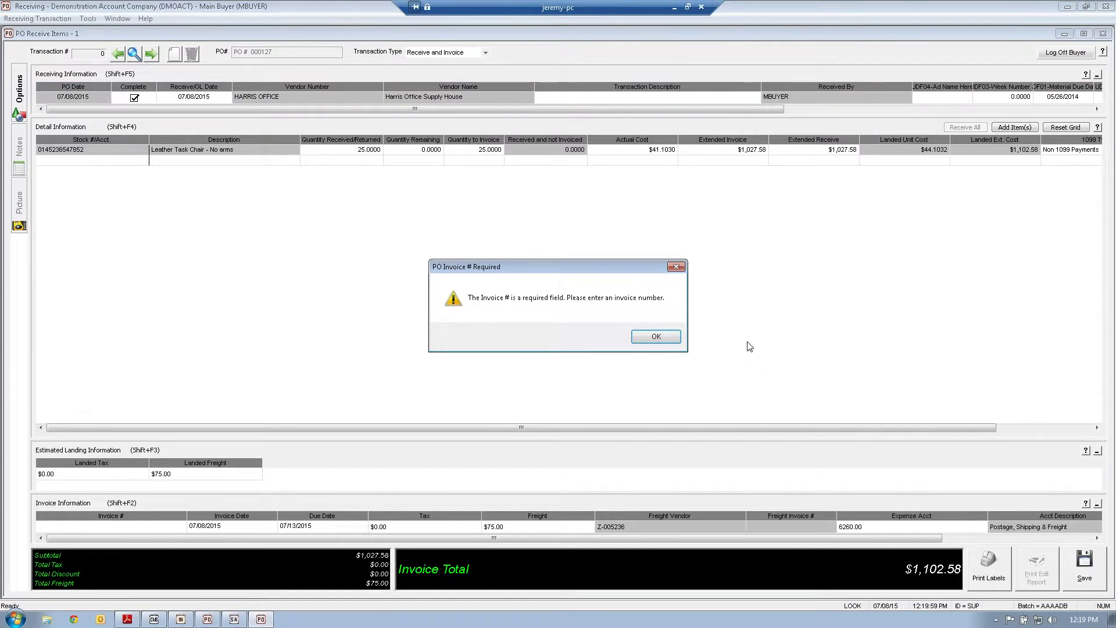
click(657, 336)
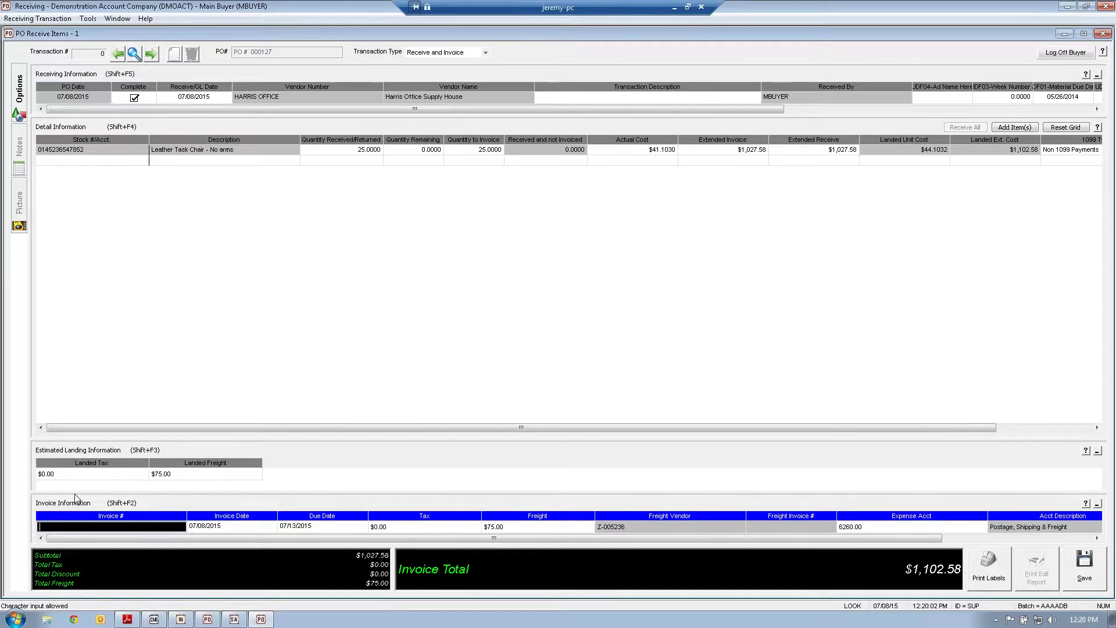
Enter 70815 as the invoice number, review the remaining invoice information, and save the receiving transaction
text(70815)
click(303, 529)
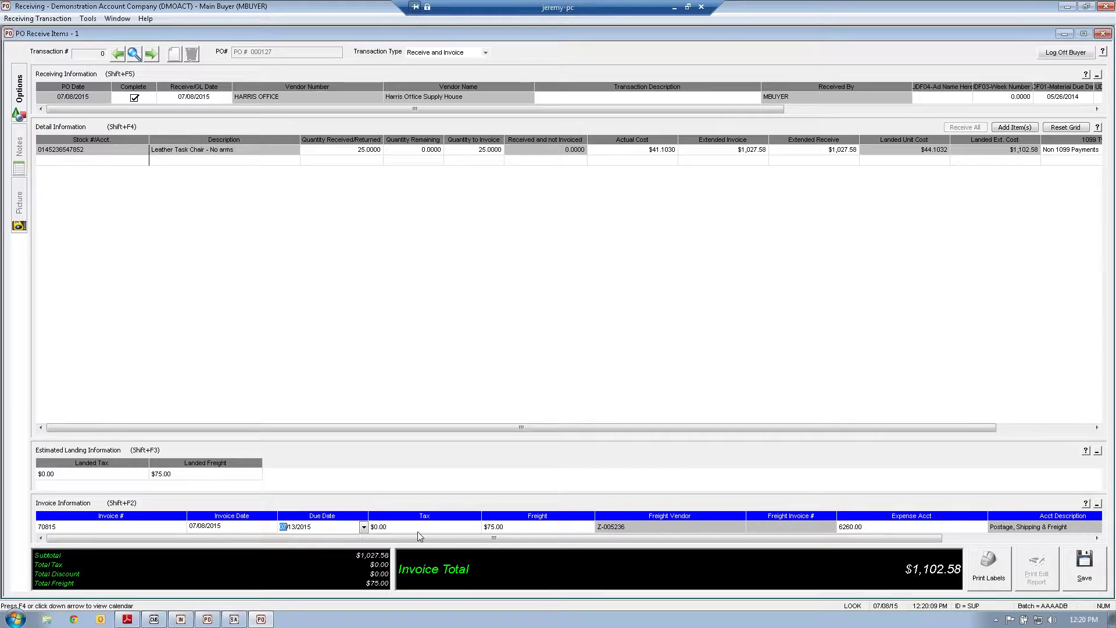
key(Tab)
key(Tab)
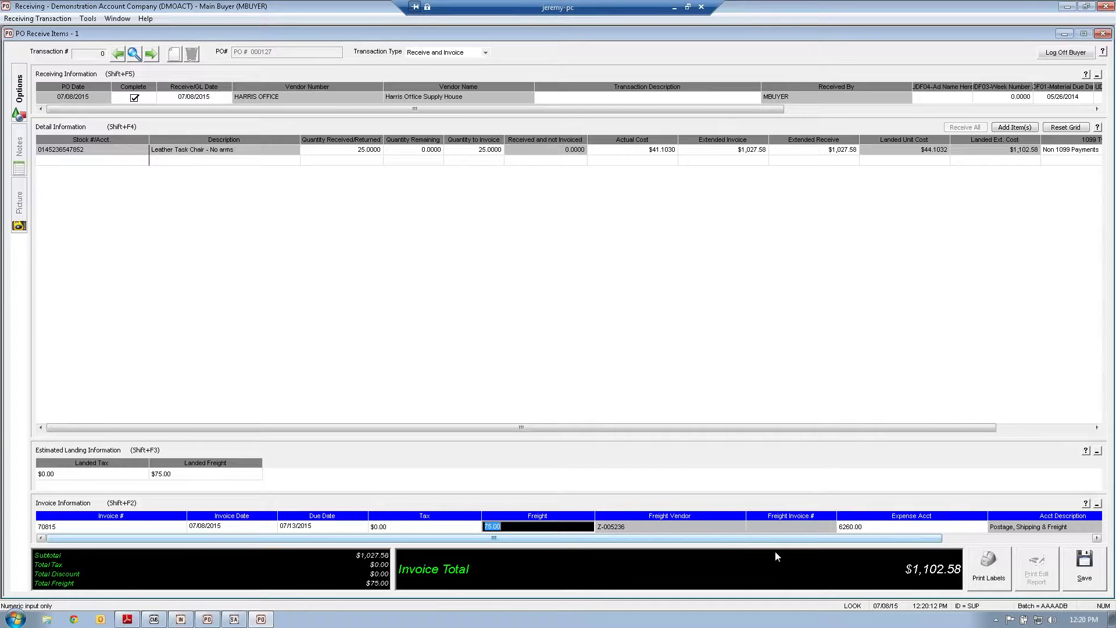
click(981, 538)
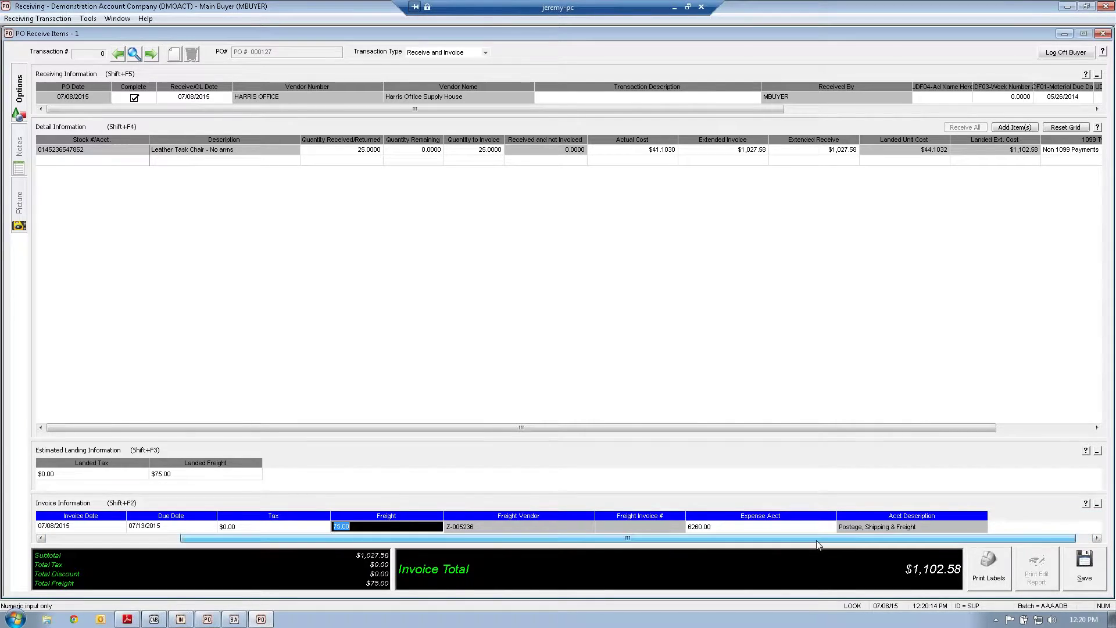
drag(816, 540, 652, 521)
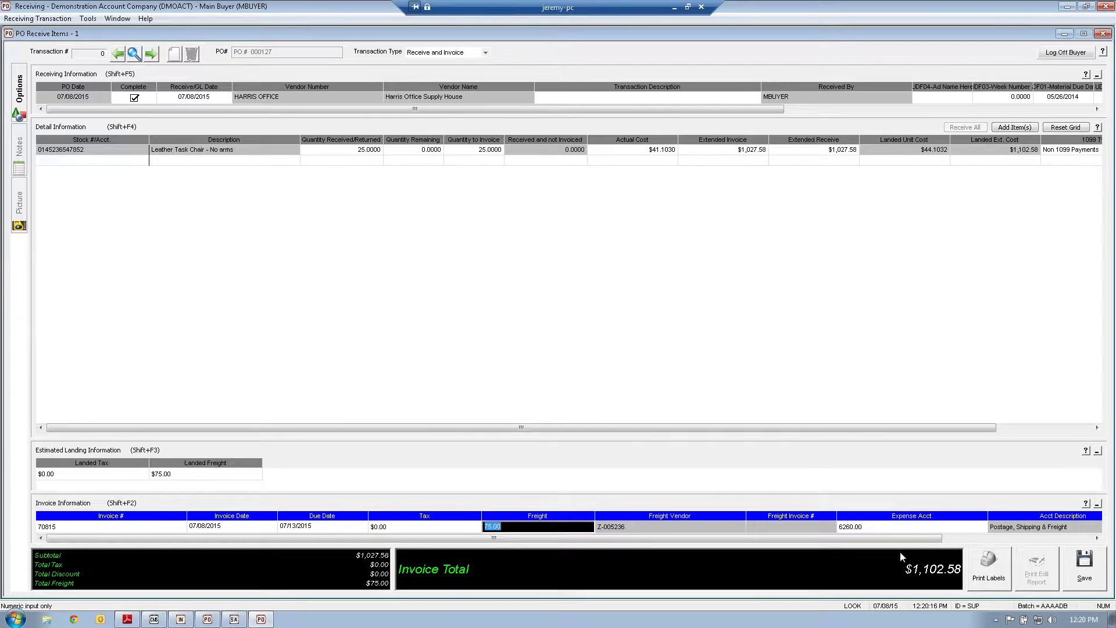
click(1082, 565)
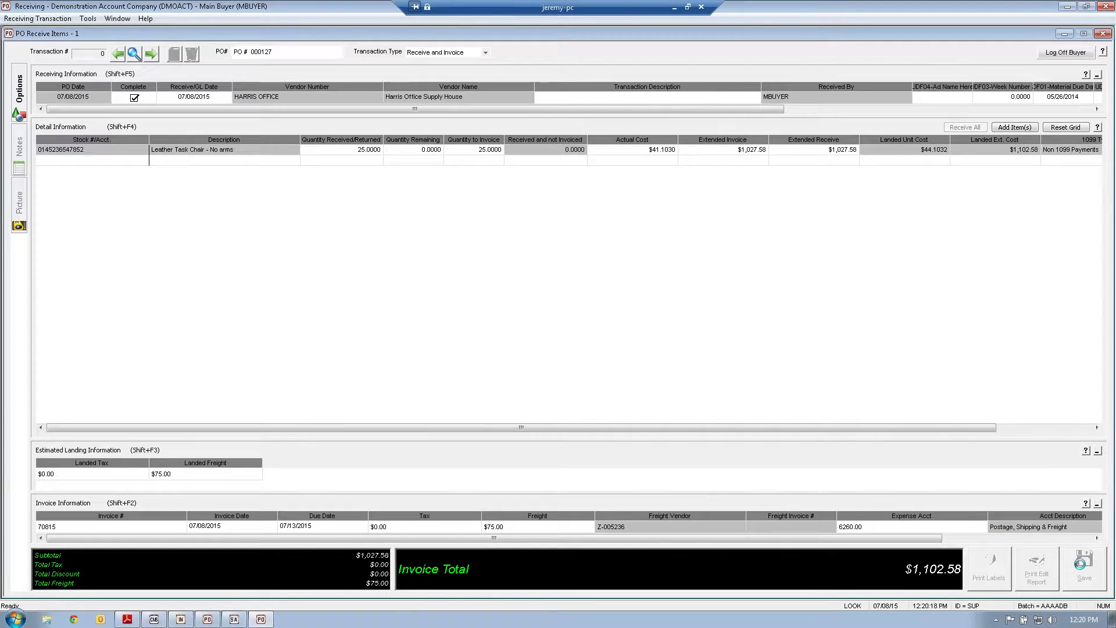
Close the receiving window and post the receiving transactions, outputting the PO Receiving Posting Audit Report to the screen
click(1104, 6)
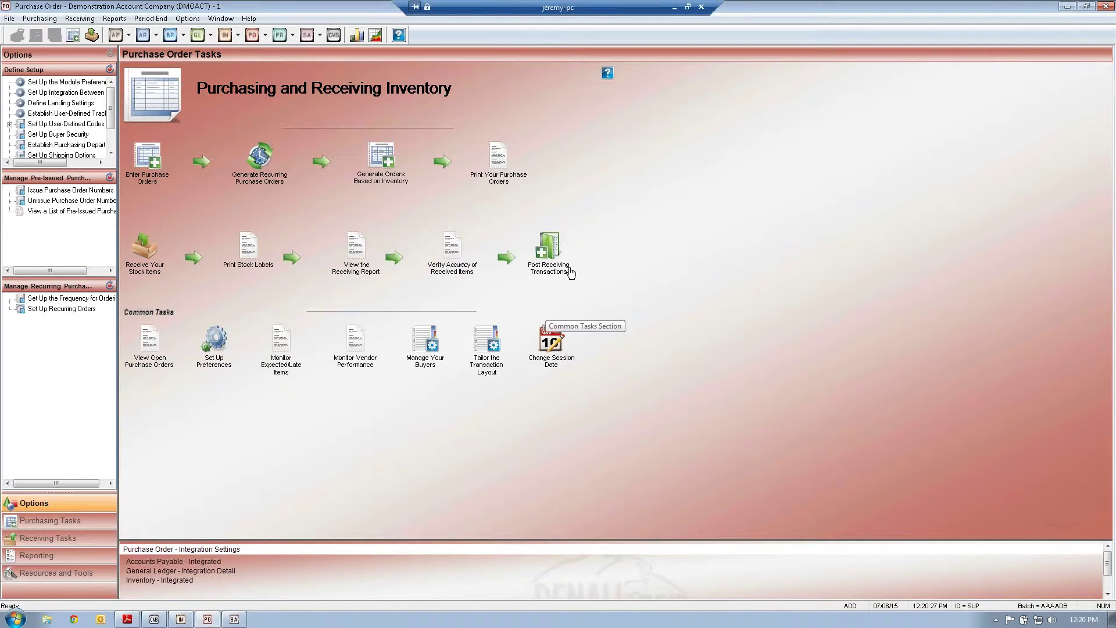
click(549, 252)
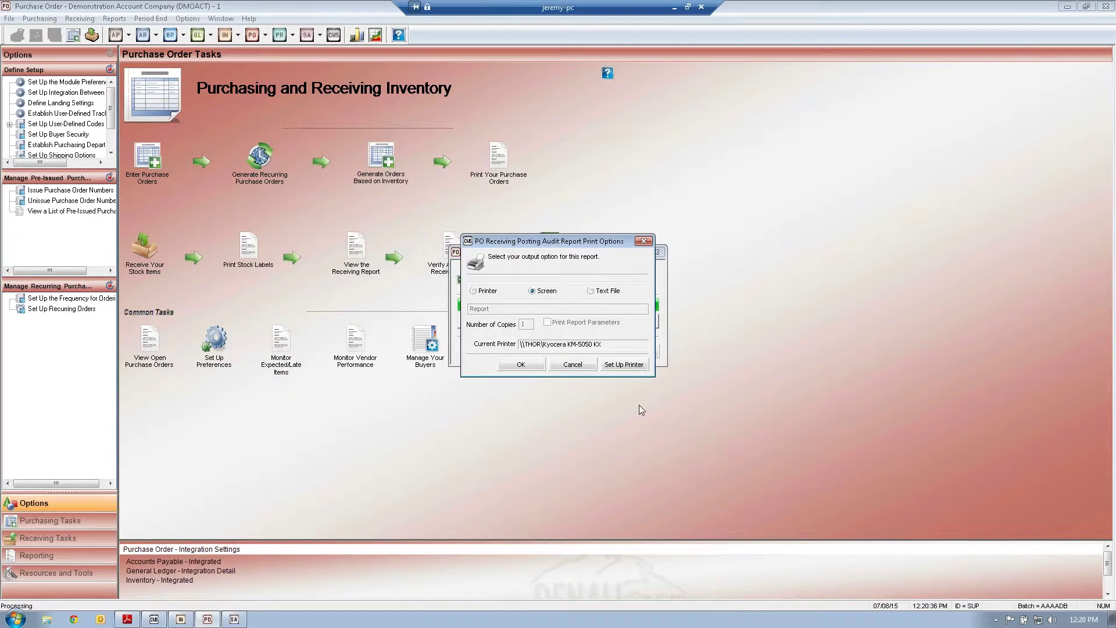
click(512, 364)
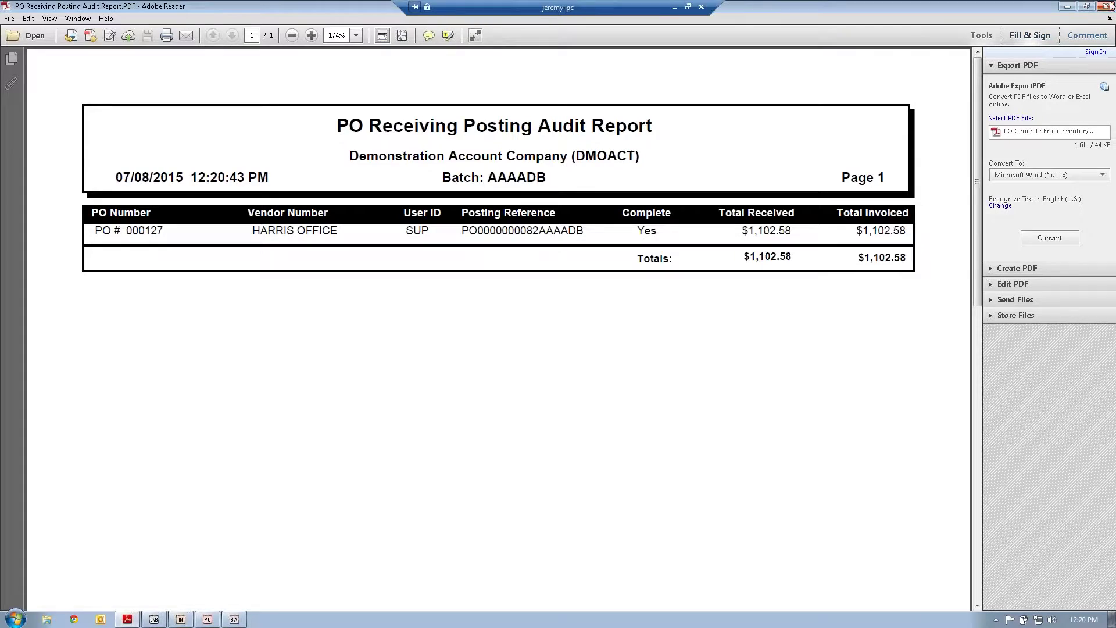
click(1109, 21)
click(1068, 7)
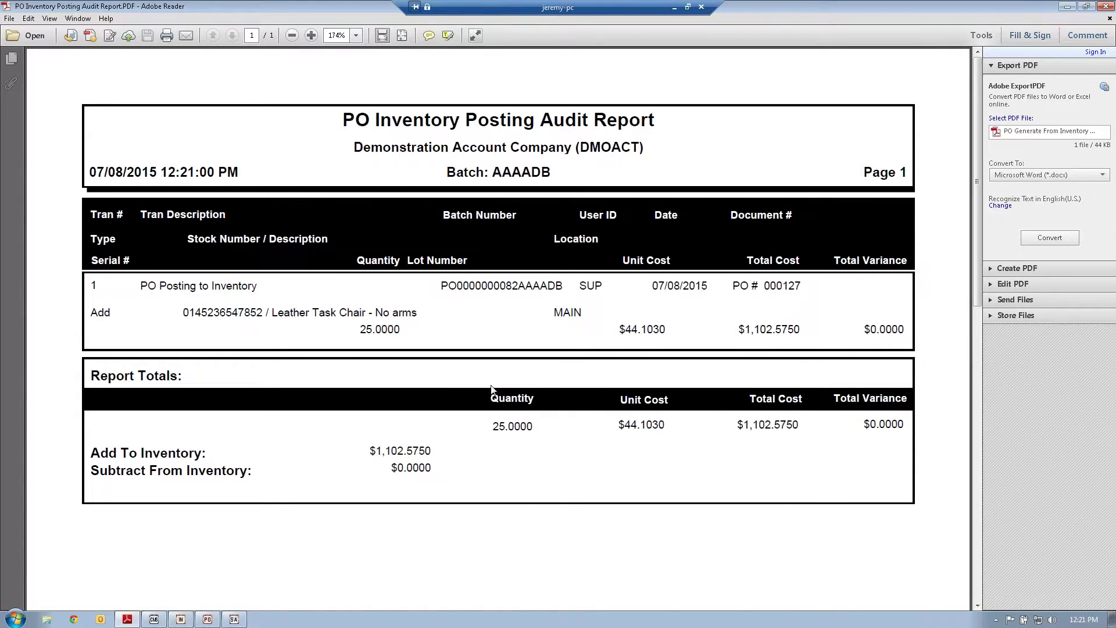
Examine the quantity, unit cost and amount added to inventory in the PO Inventory Posting Audit Report, then close it
double_click(372, 329)
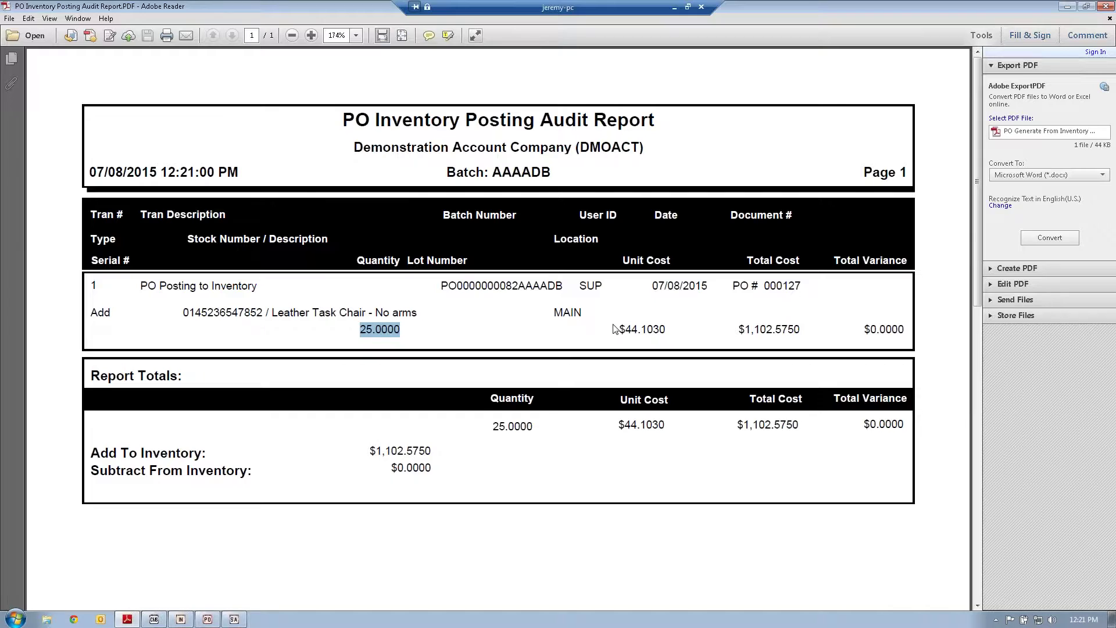
drag(616, 329, 667, 327)
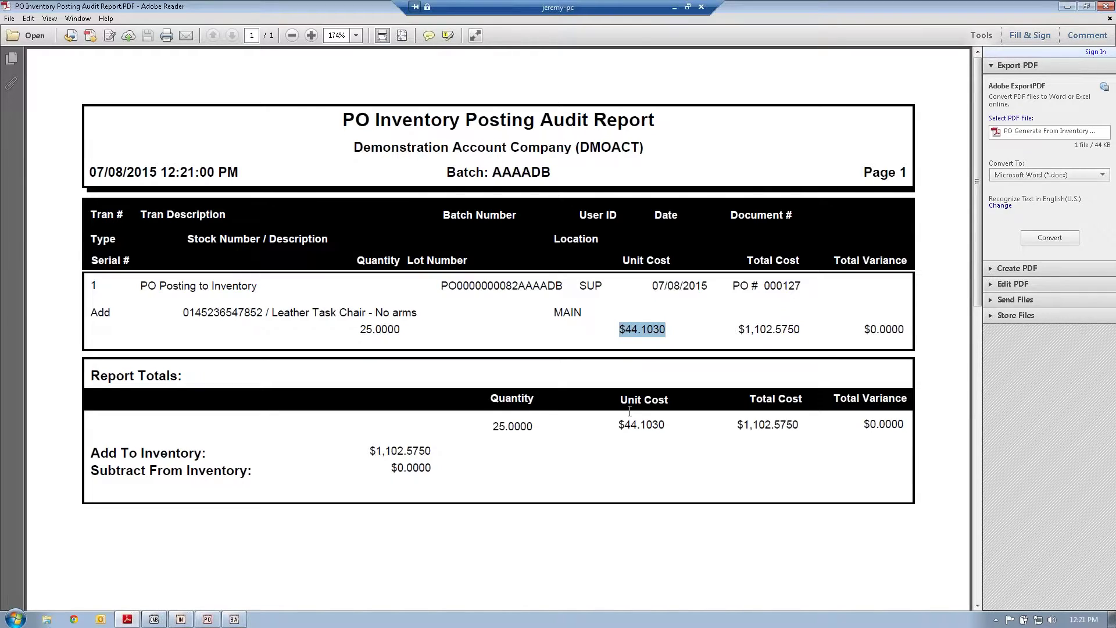
drag(620, 428, 675, 425)
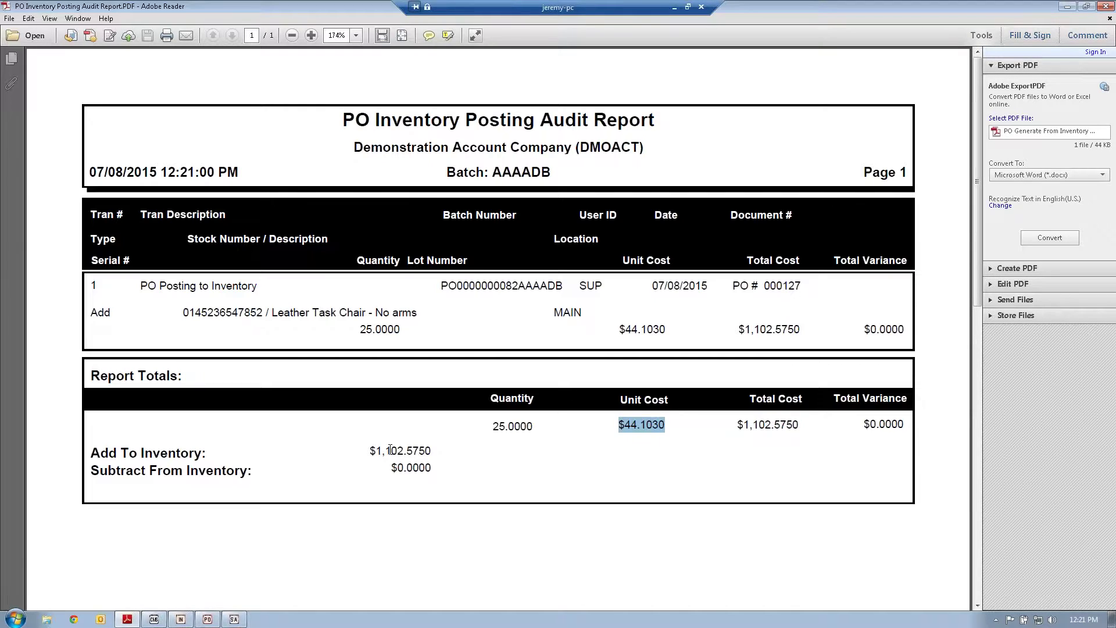
drag(369, 451, 434, 451)
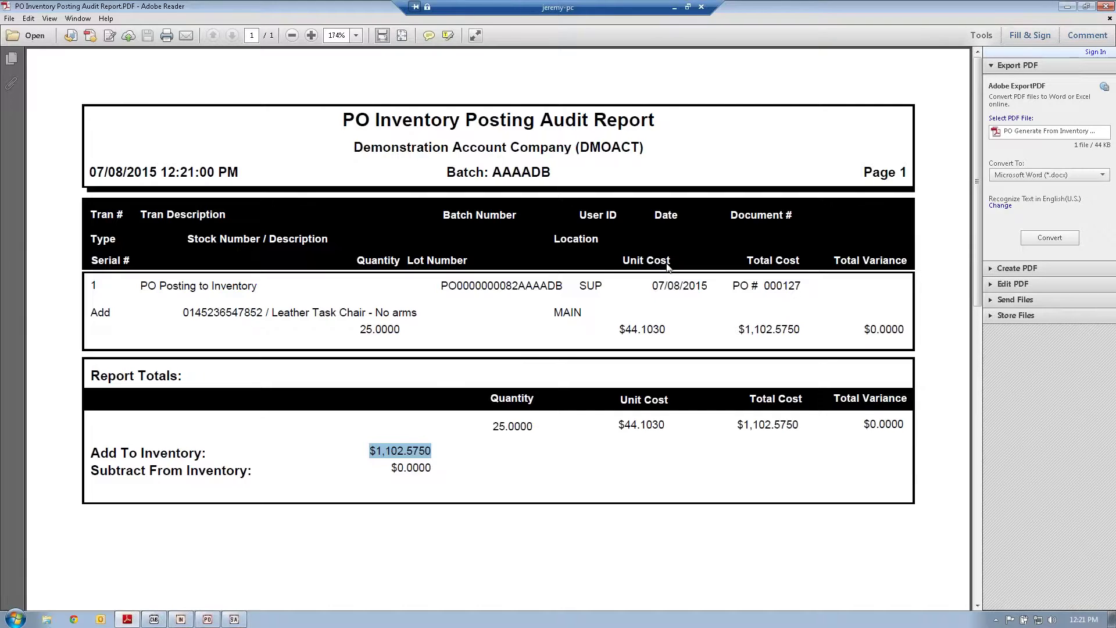
click(1109, 18)
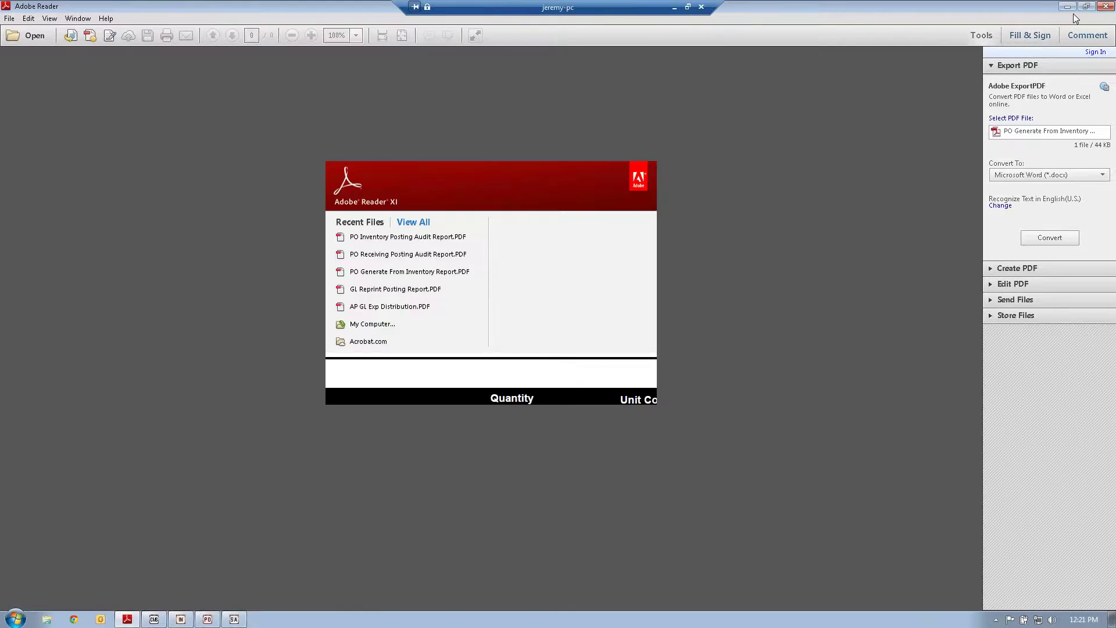
click(1067, 7)
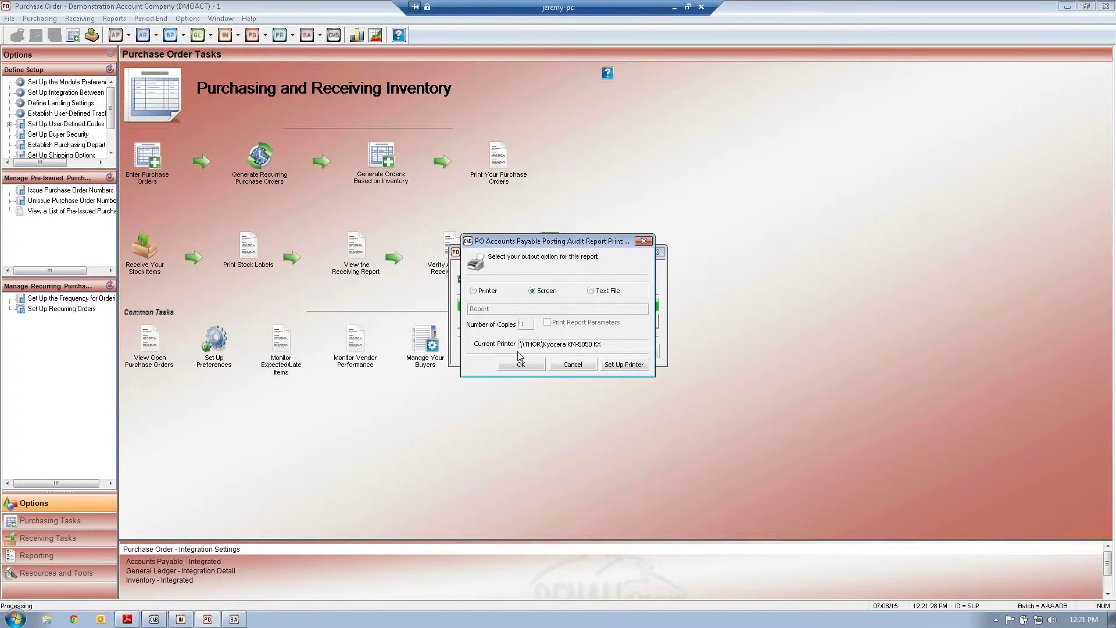
Output the PO Accounts Payable Posting Audit Report to the screen, examine its vendor, purchases and amount due, then close it
click(521, 363)
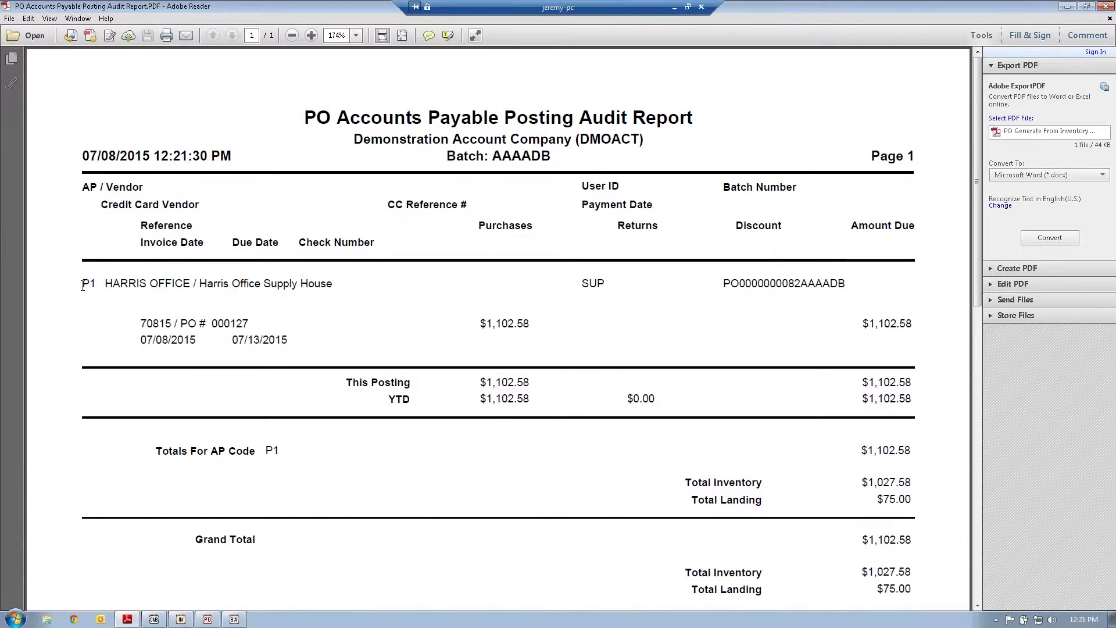
drag(100, 283, 324, 277)
drag(478, 323, 523, 323)
drag(106, 285, 190, 282)
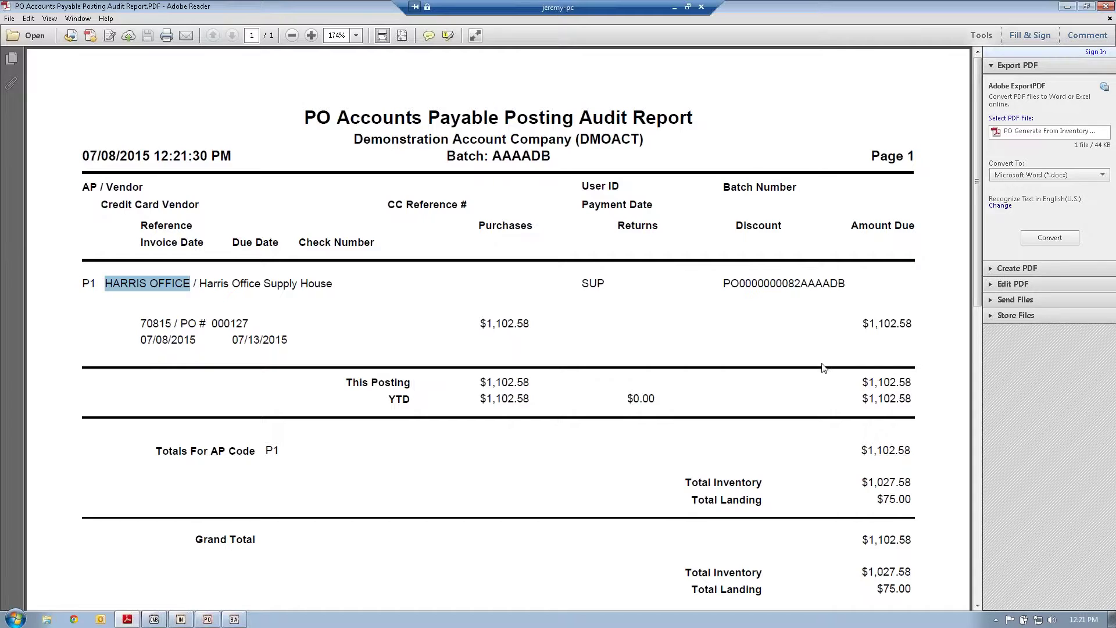
drag(863, 324, 922, 312)
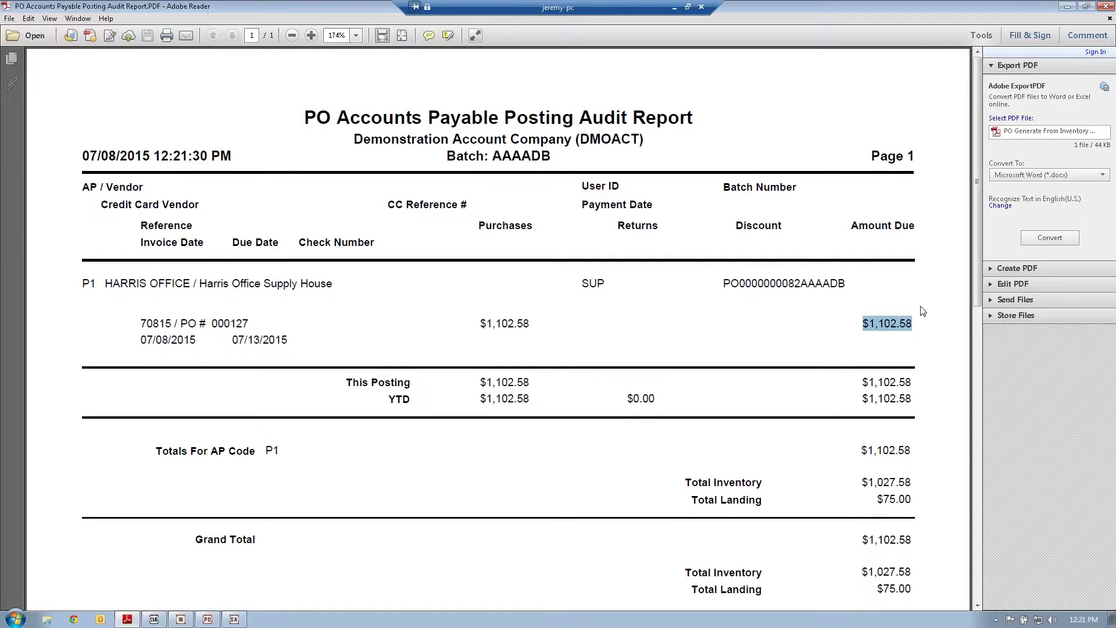
click(1109, 18)
Output the PO General Ledger Posting Audit Report to the screen, examine its accounts, debit and credit amounts, and close it
click(523, 366)
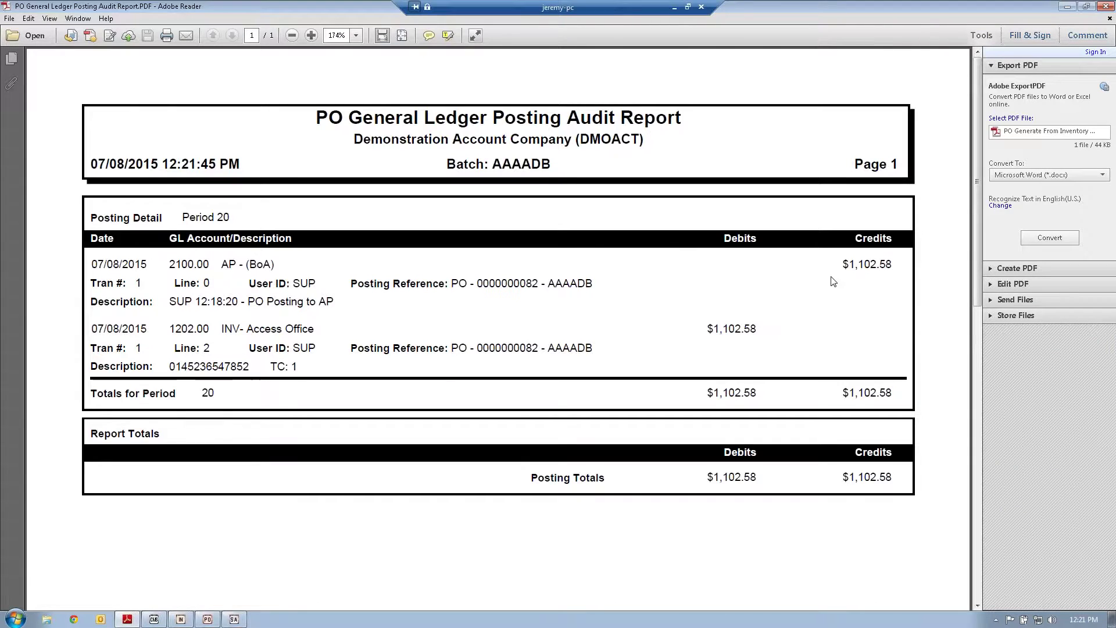
drag(845, 264, 891, 266)
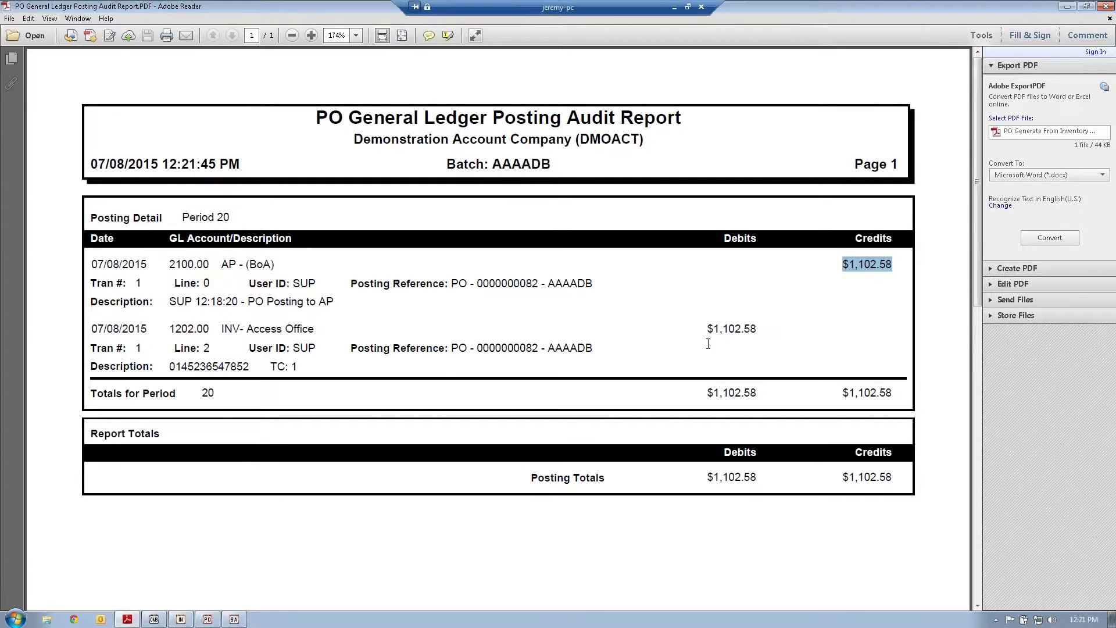
drag(703, 332, 765, 332)
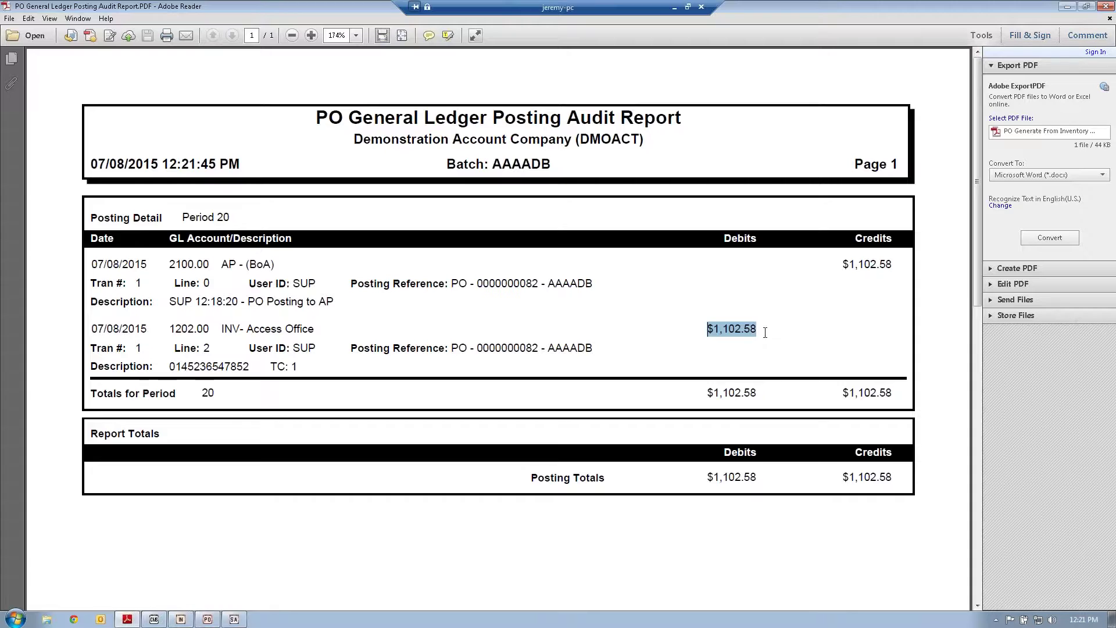
drag(170, 329, 300, 336)
drag(704, 329, 787, 337)
click(1111, 24)
click(1068, 6)
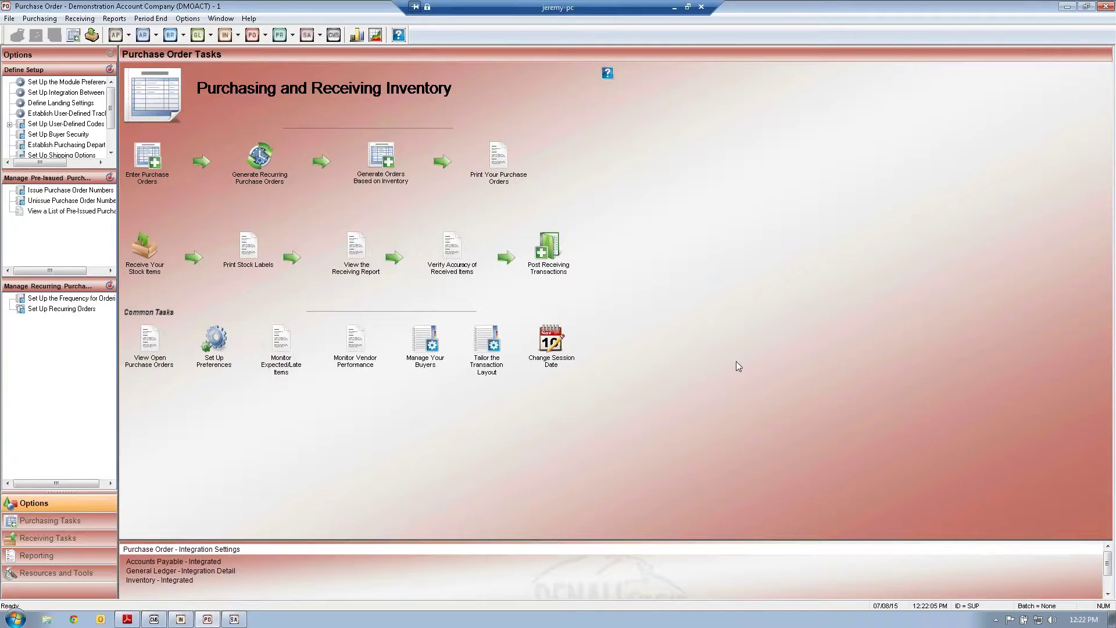
Switch to the Inventory module and look up the stock record for Leather Task Chair - No arms
click(180, 619)
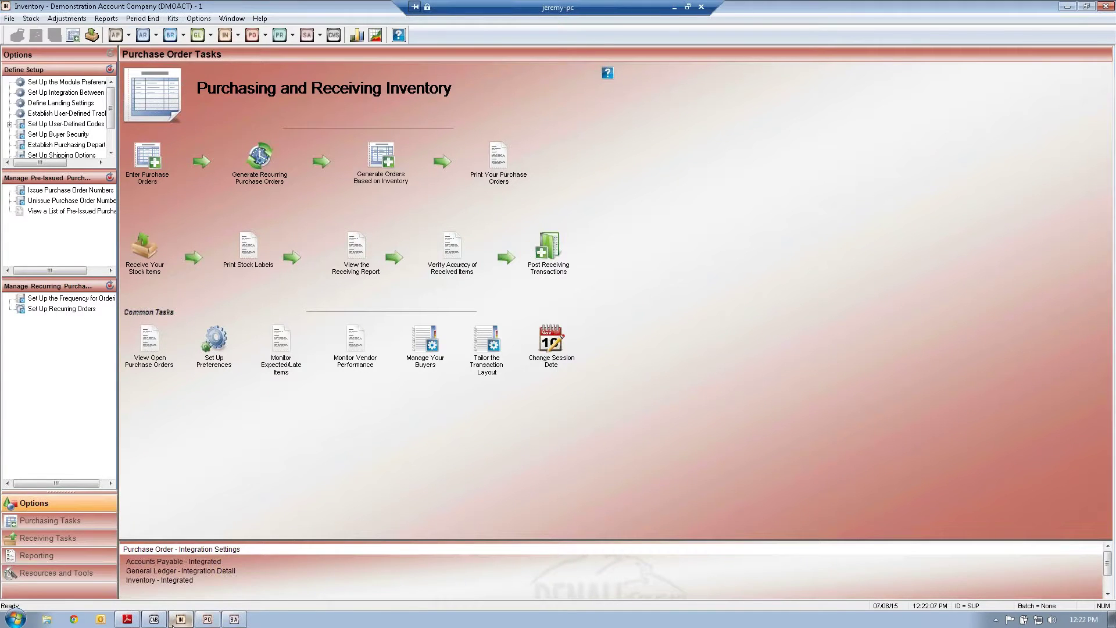
click(140, 357)
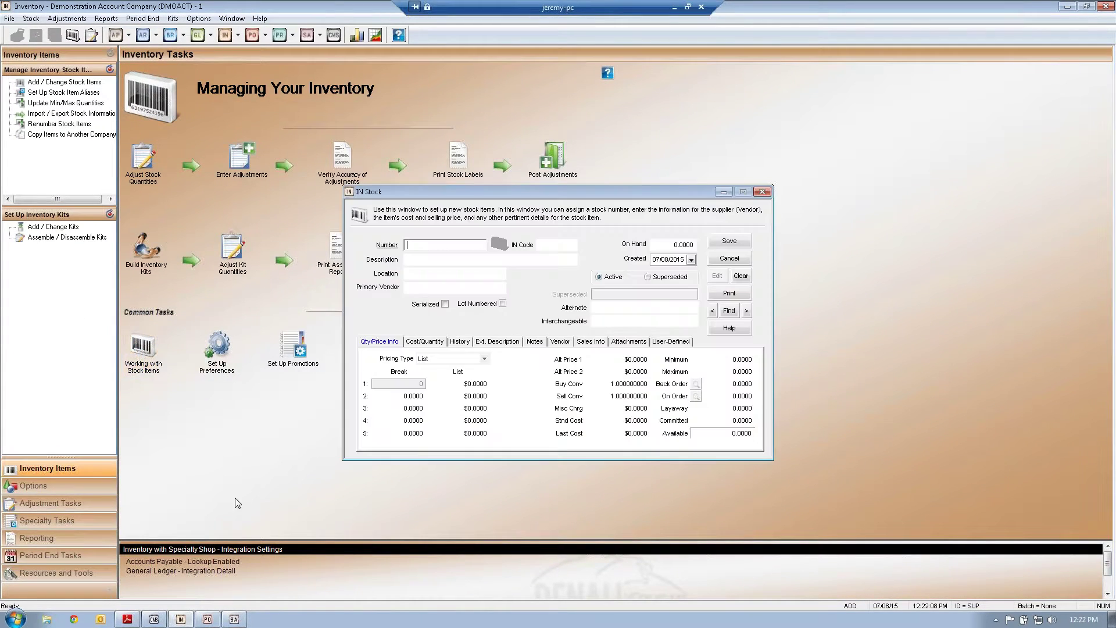
click(729, 311)
click(535, 319)
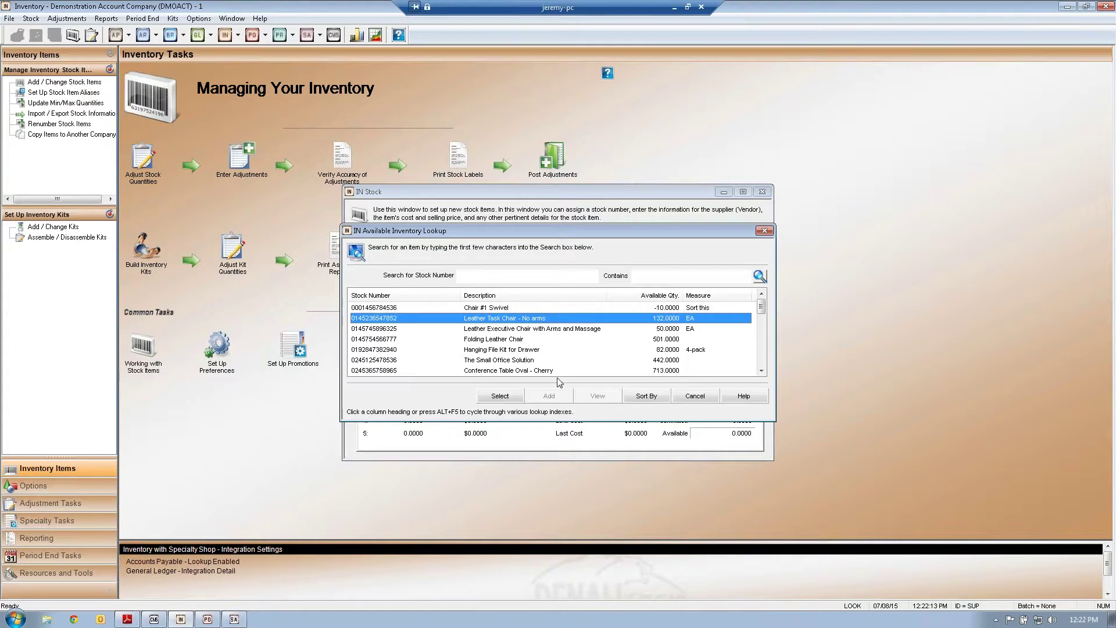
click(509, 401)
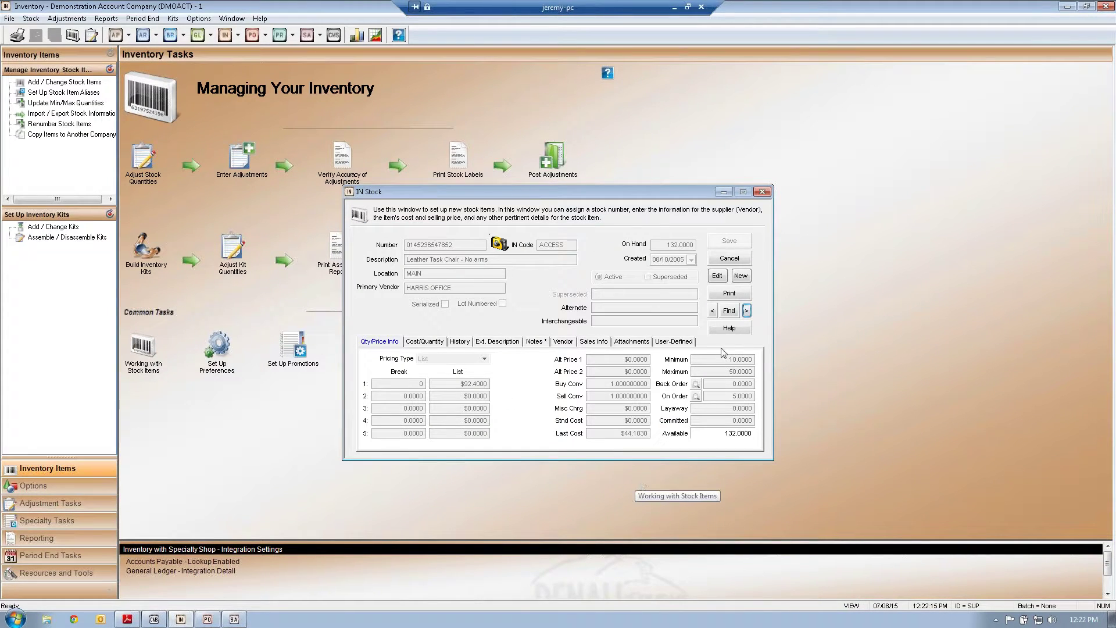
Examine the chair's last cost, list price levels and on-order quantity in edit mode, and leave the stock record without saving
click(717, 275)
click(637, 433)
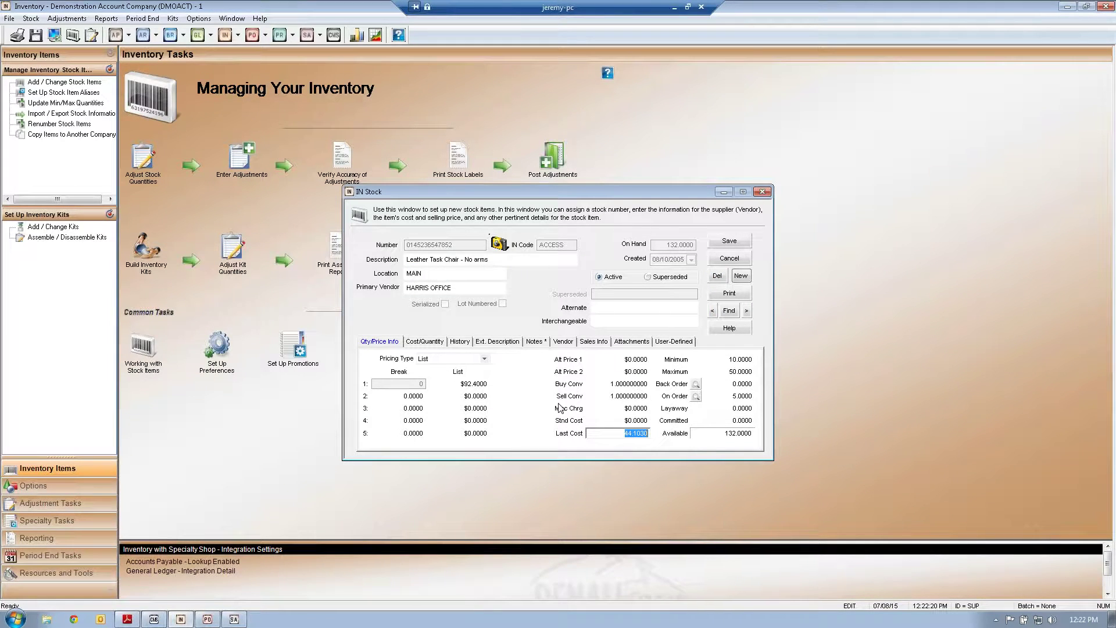
click(486, 386)
click(484, 394)
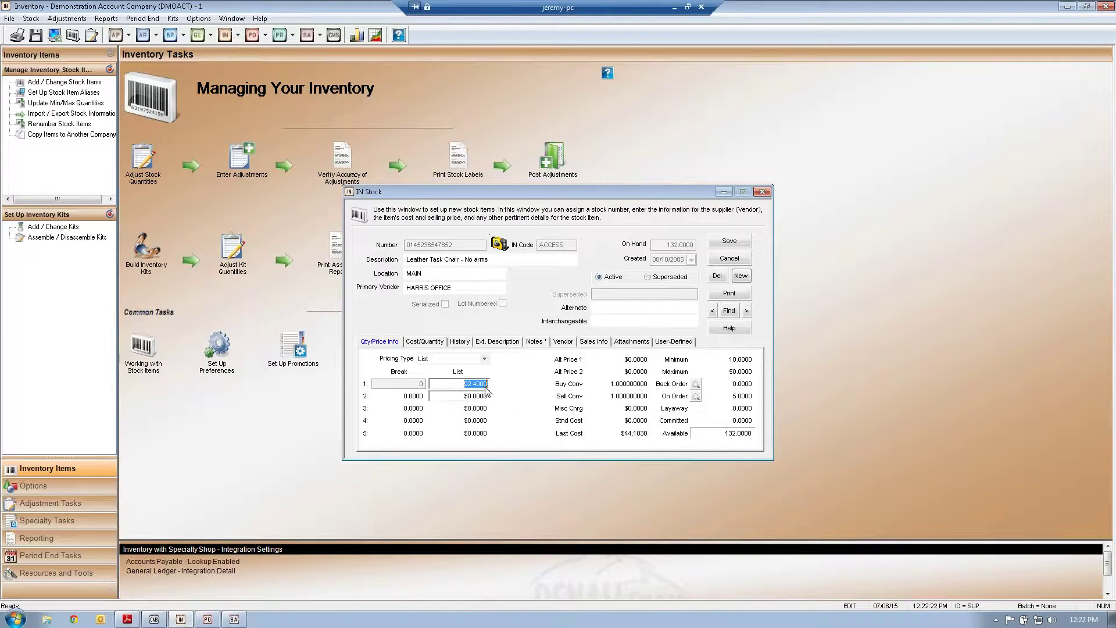
click(483, 407)
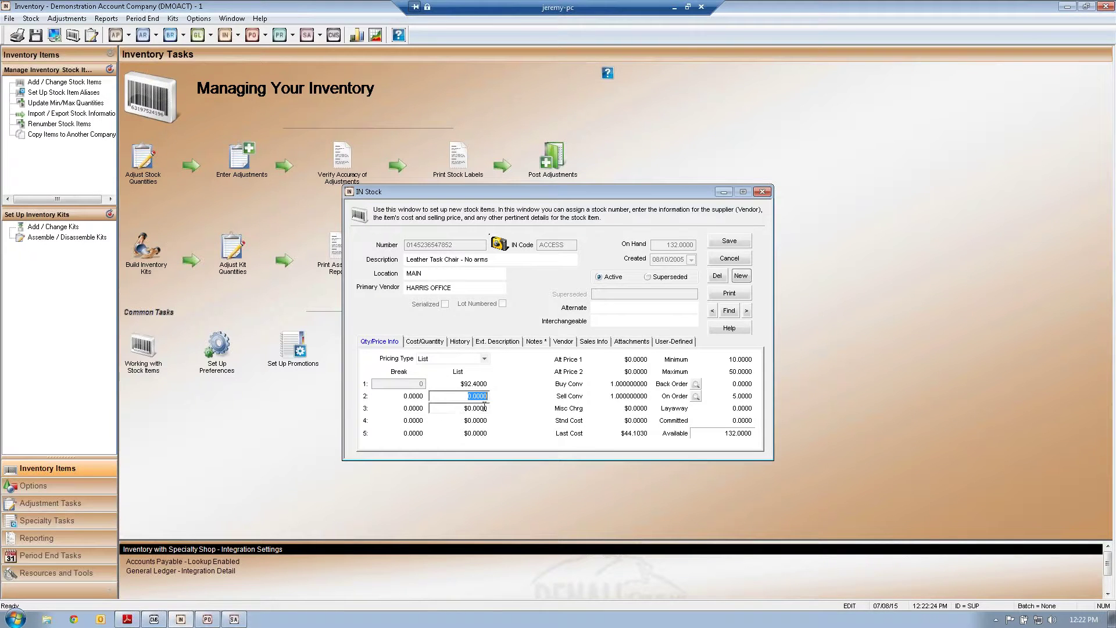
click(482, 417)
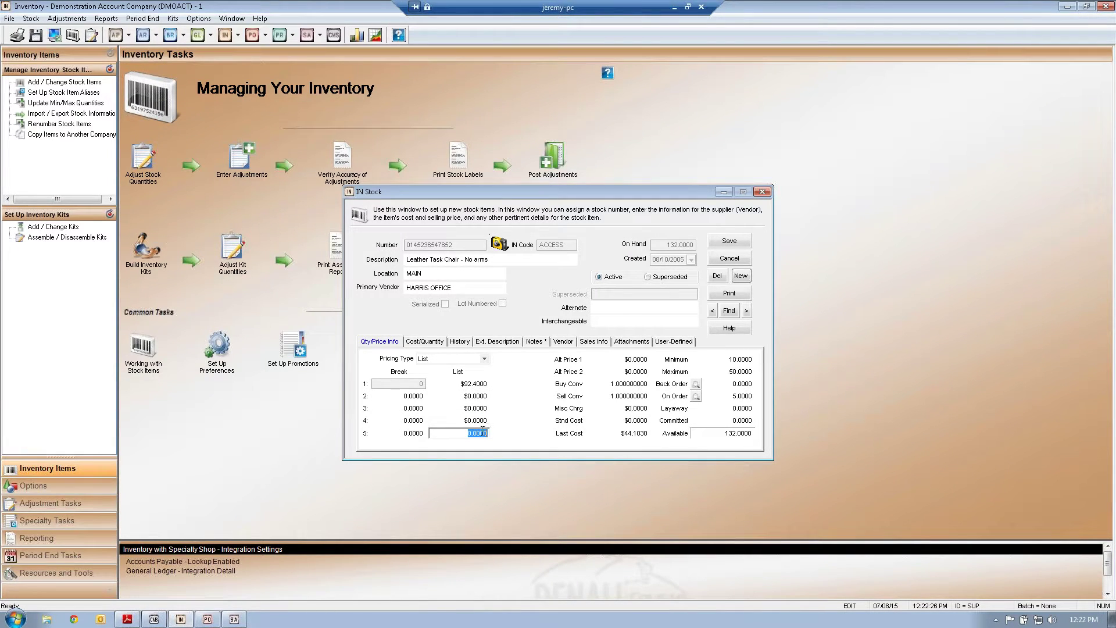
click(489, 385)
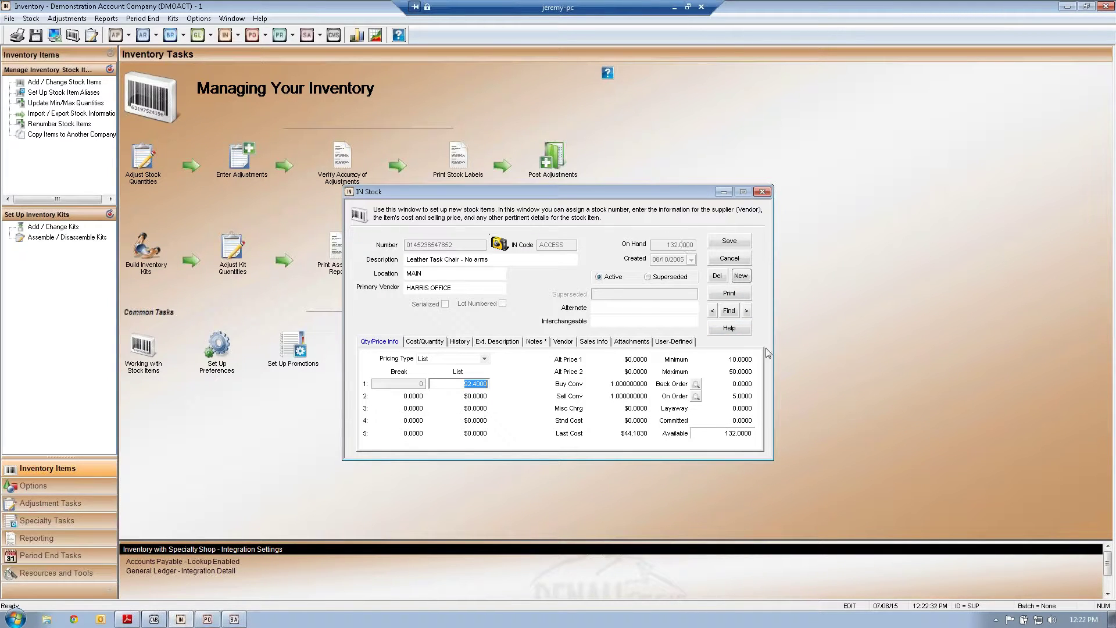
click(749, 397)
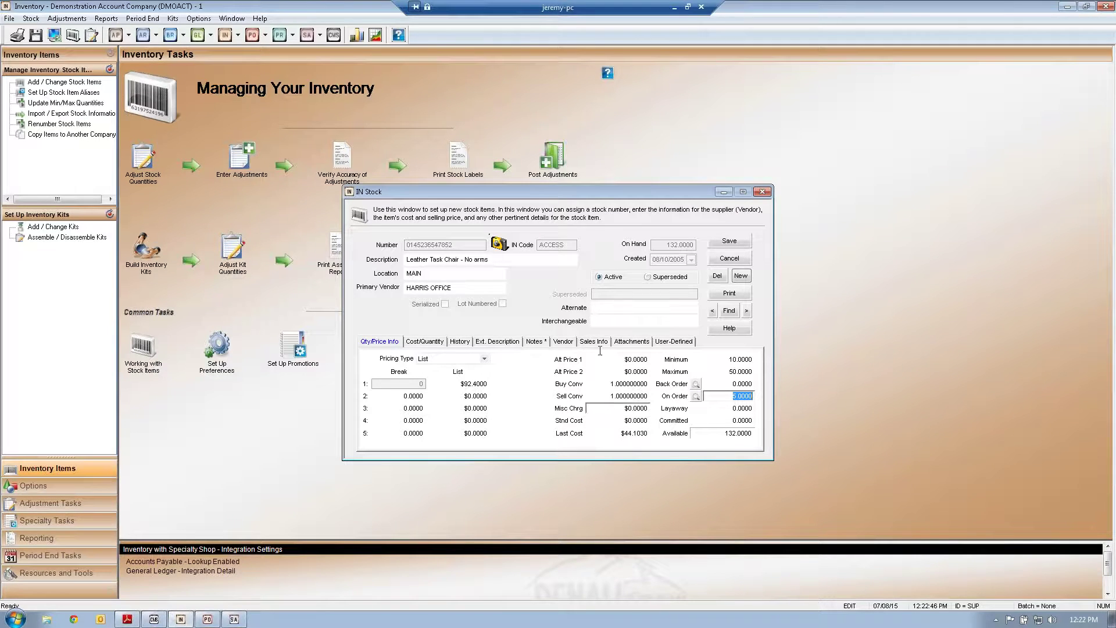
click(719, 260)
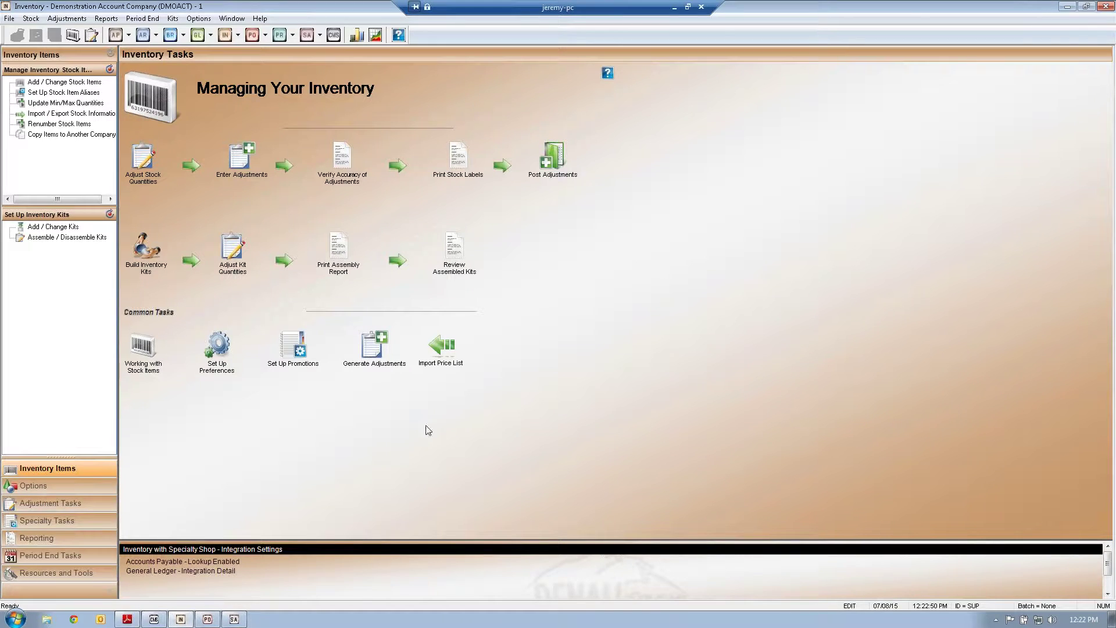
Switch to the Sales module, open register sales entry, and log in to Register 1 as the manager salesperson
click(234, 619)
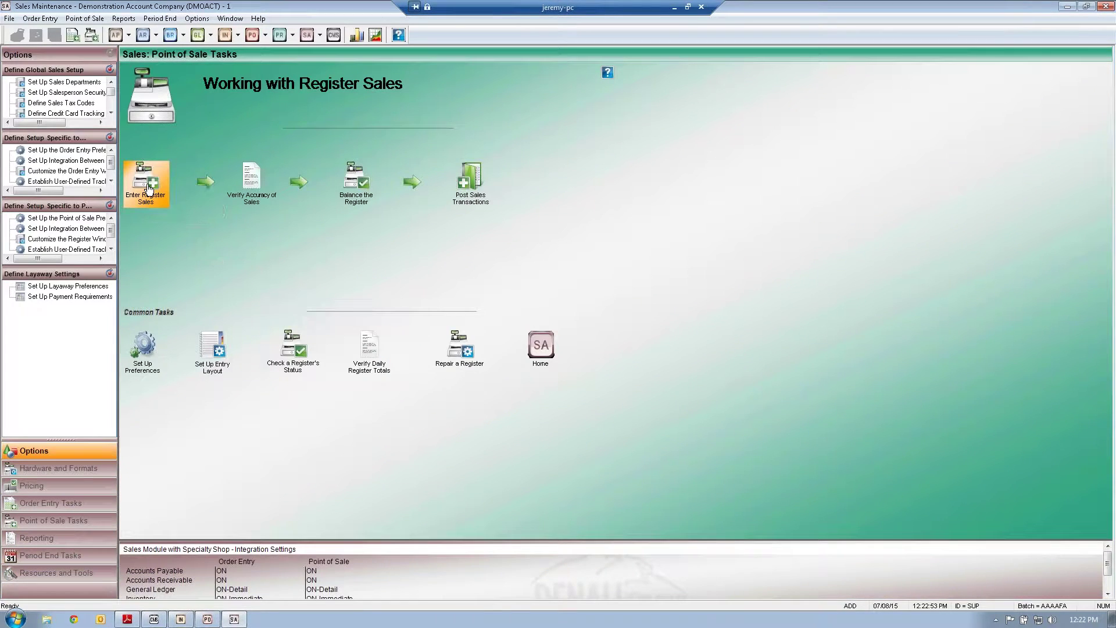
click(149, 189)
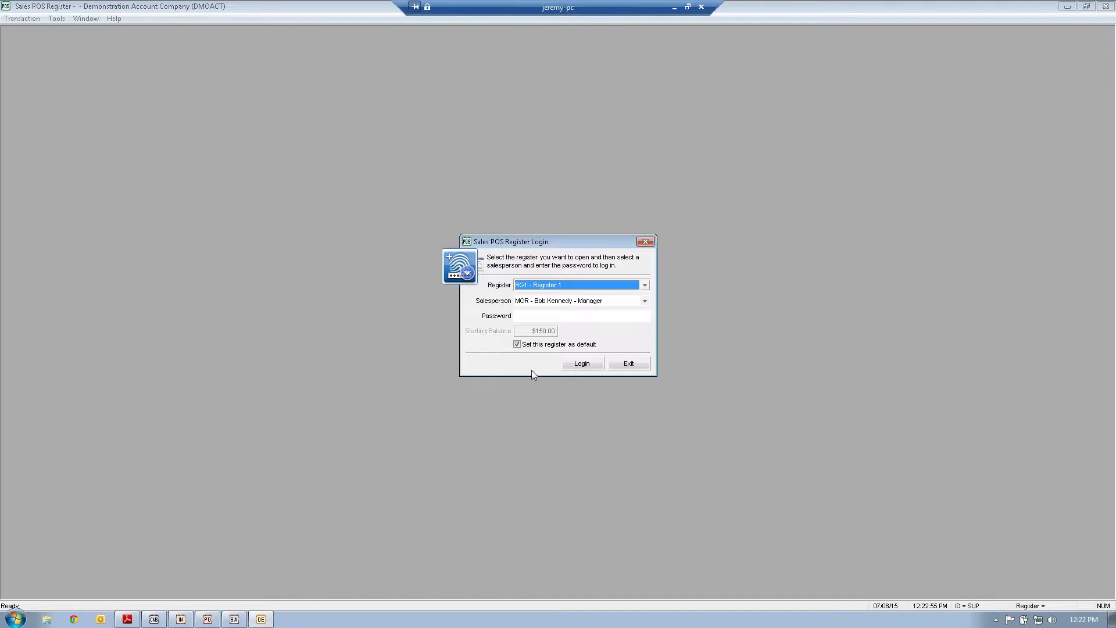
click(582, 364)
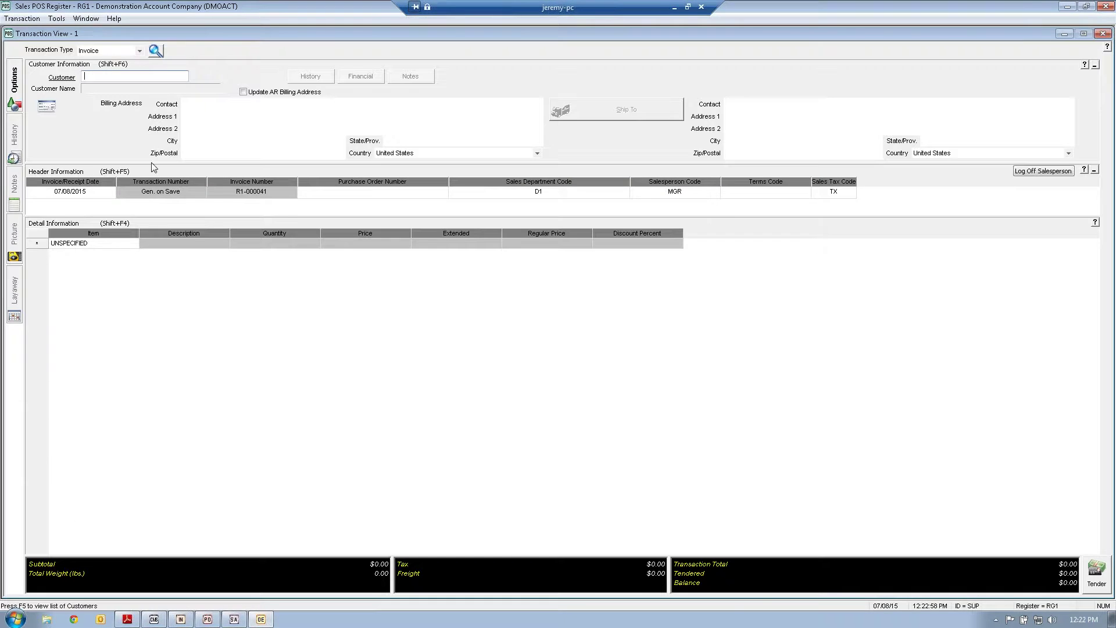
Look up and select Boyer Thrift Shop as the customer for the new invoice
double_click(121, 77)
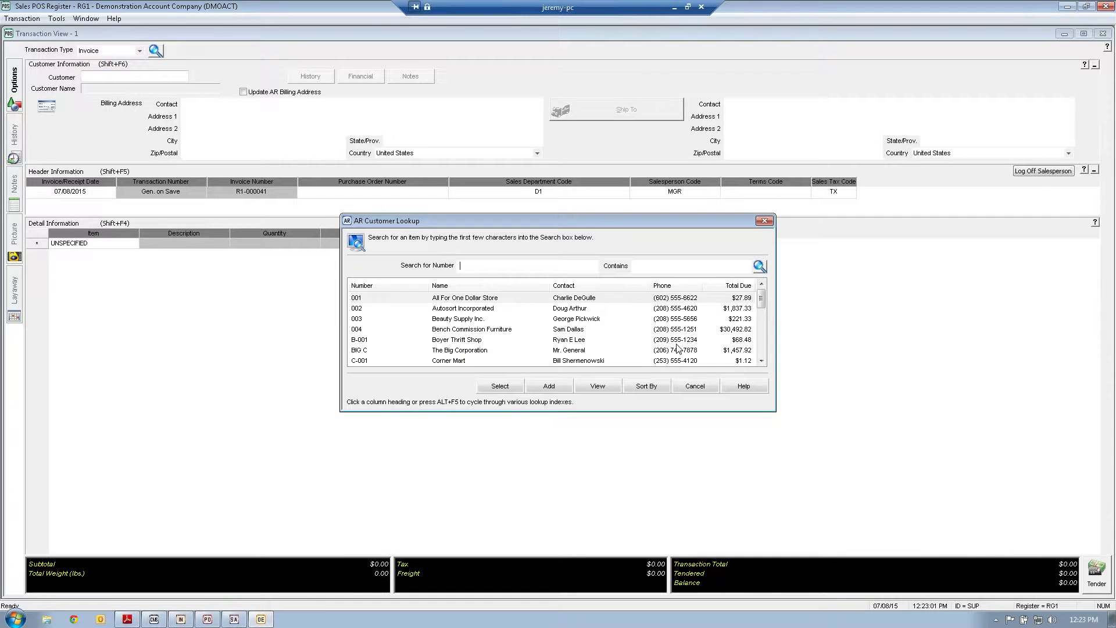
click(459, 339)
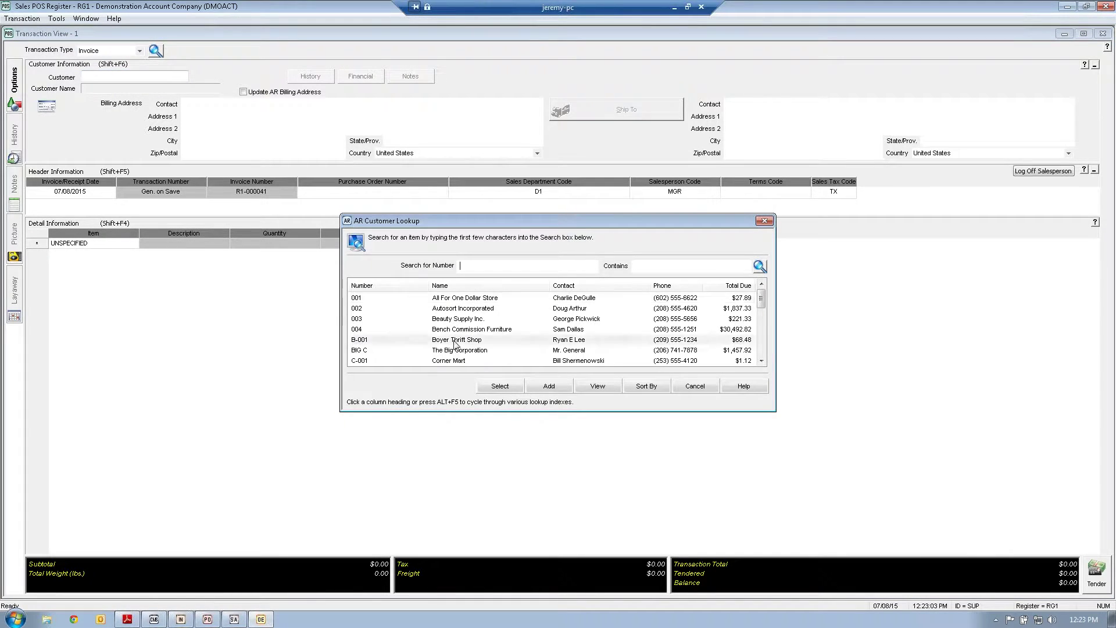
click(502, 387)
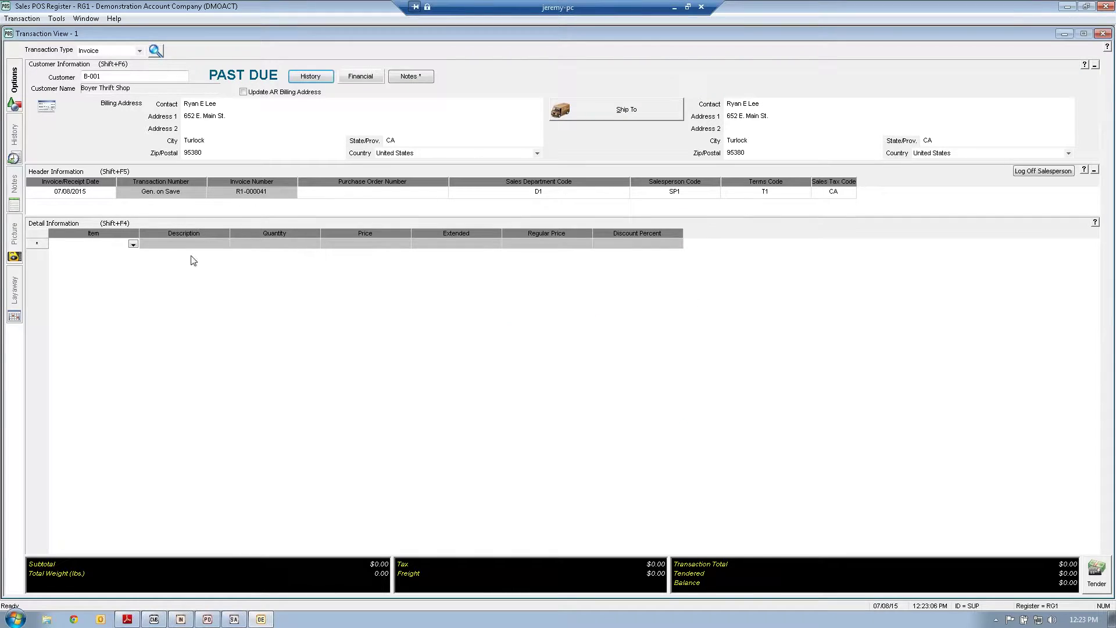
Add the Leather Task Chair - No arms stock item to the invoice with a quantity of 3, keeping its default price
click(133, 244)
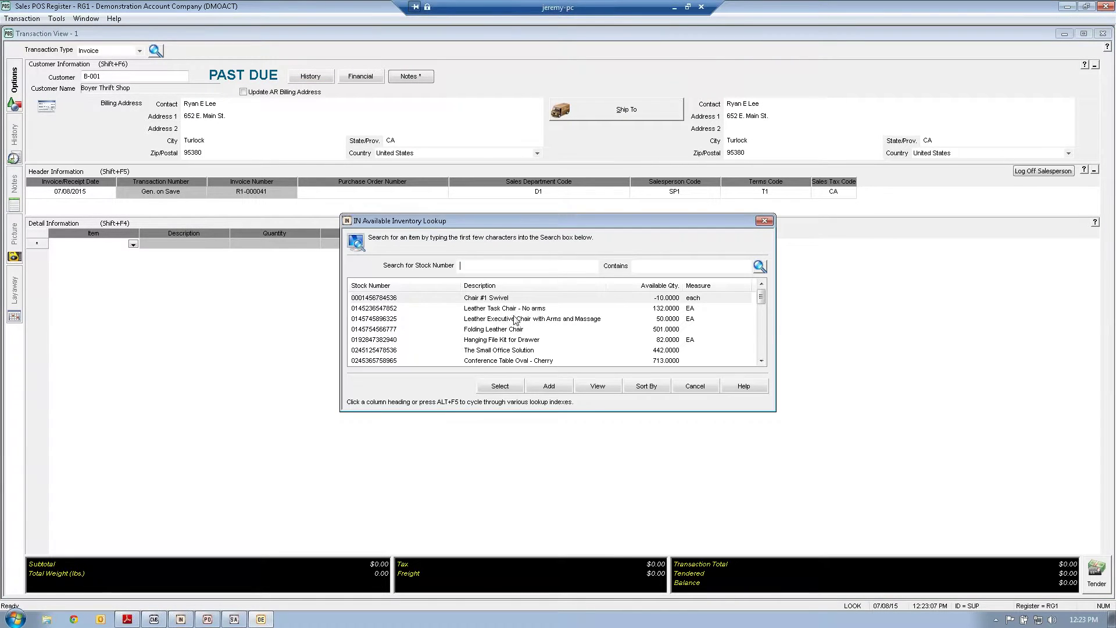
click(522, 311)
click(500, 386)
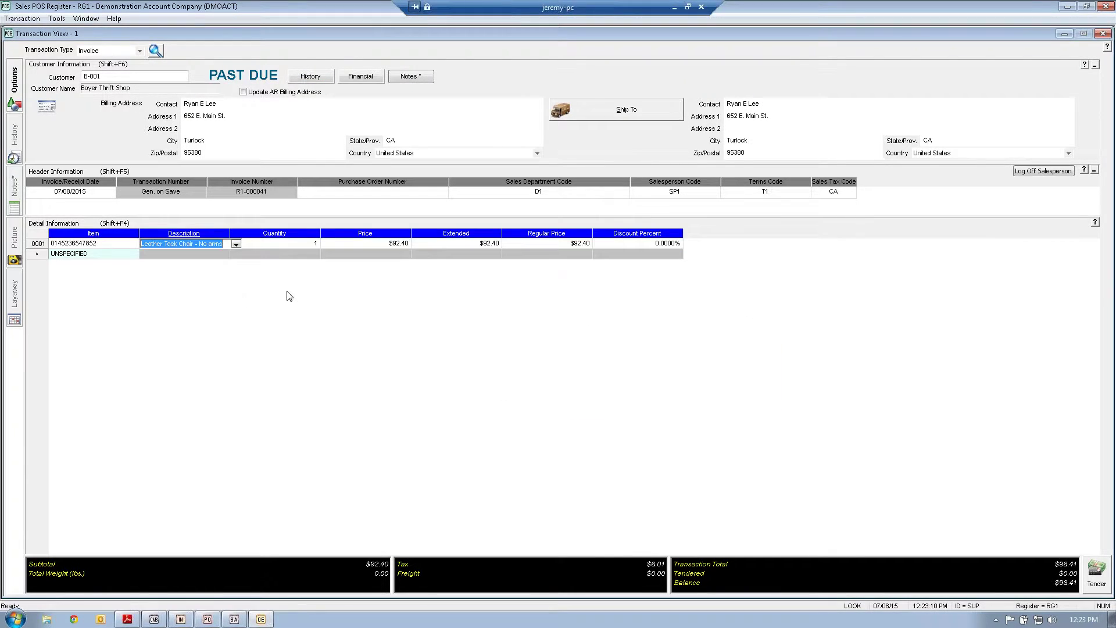
key(Tab)
text(3)
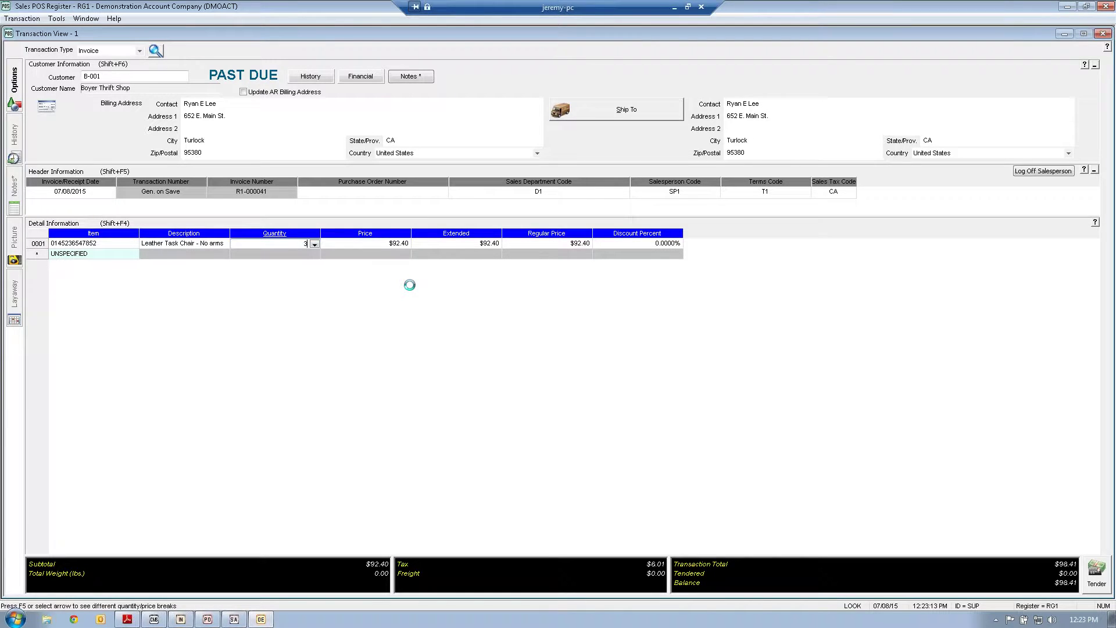
key(Tab)
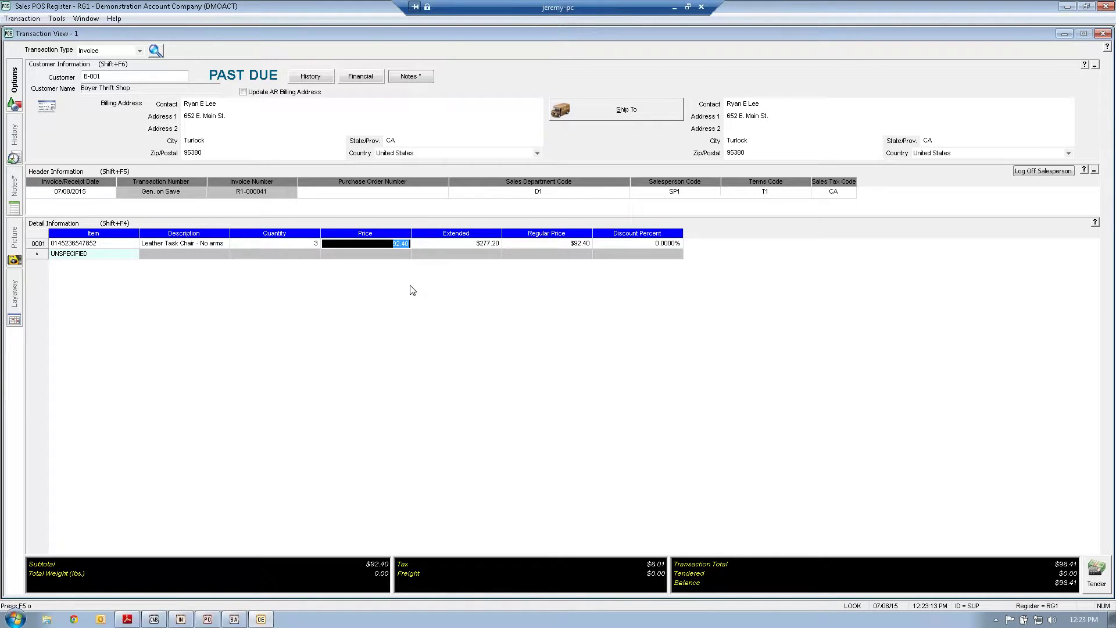
key(Tab)
key(Tab)
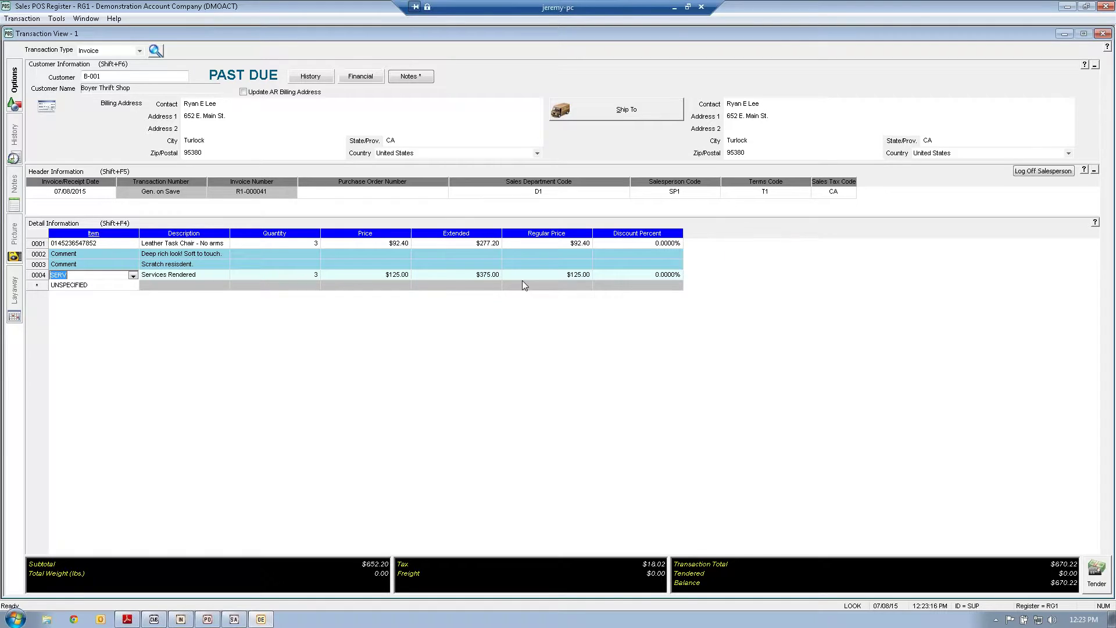
Try to tender the invoice as an AR charge and save it without printing, then cancel the transaction closeout
click(1097, 572)
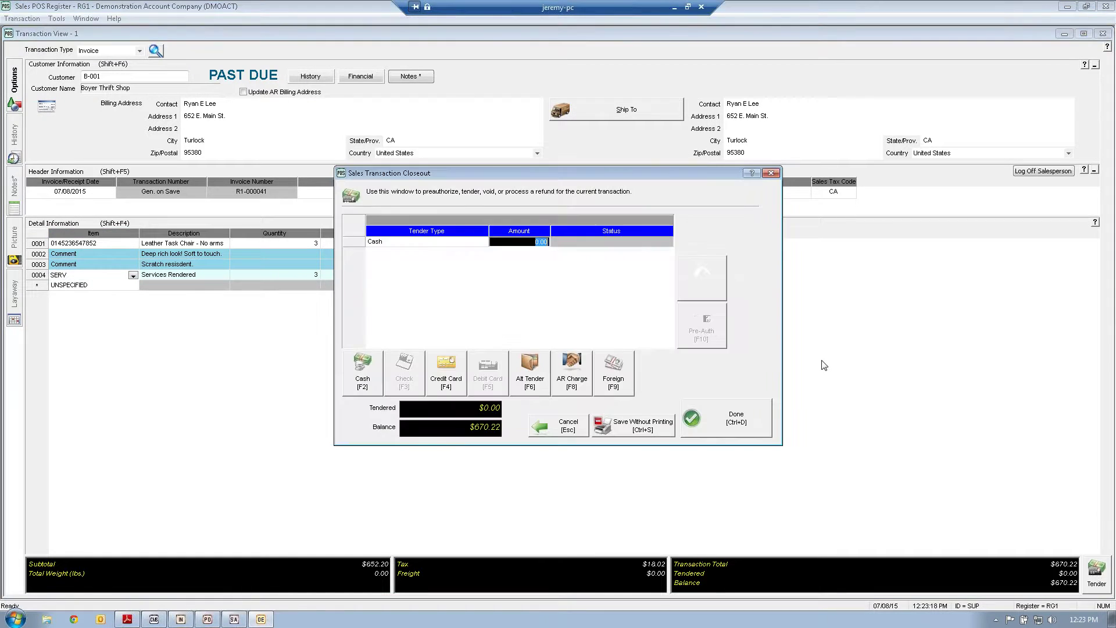
click(577, 379)
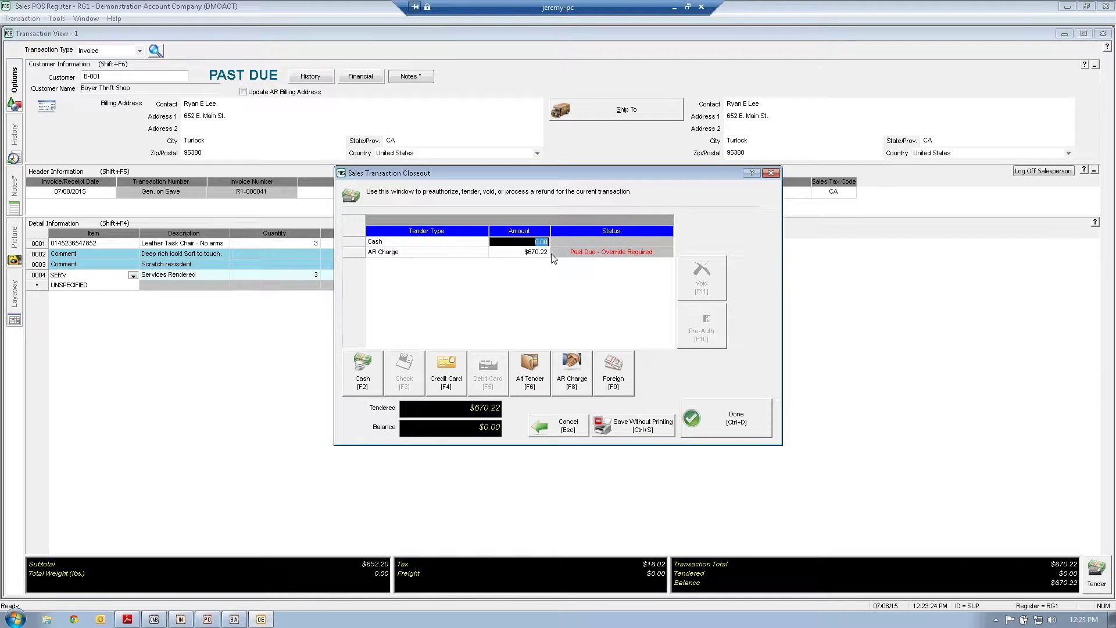
click(639, 429)
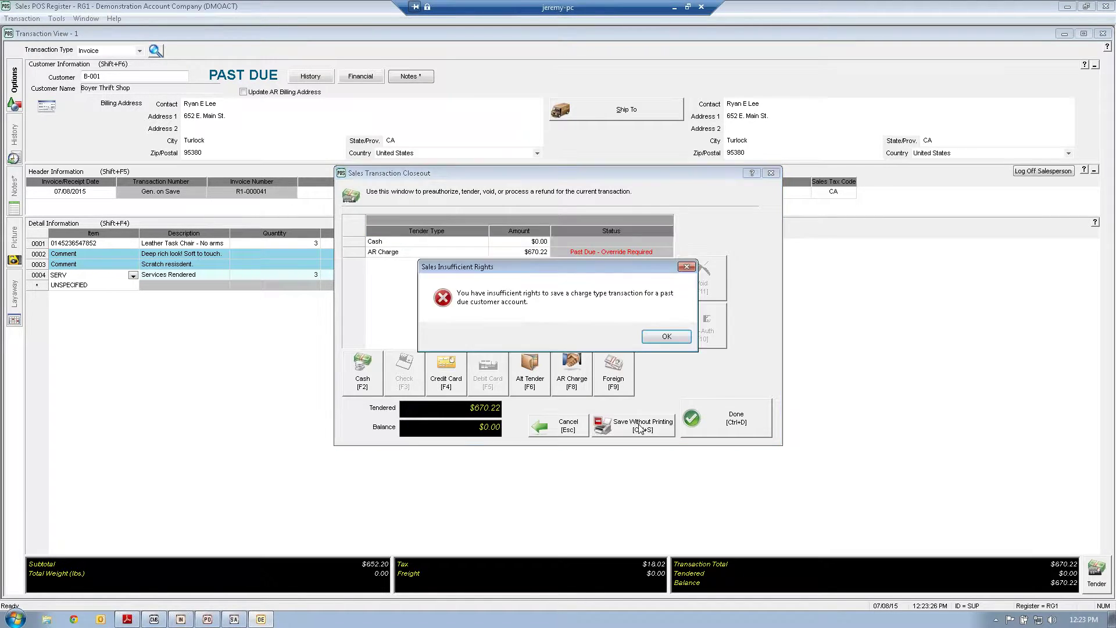
click(659, 337)
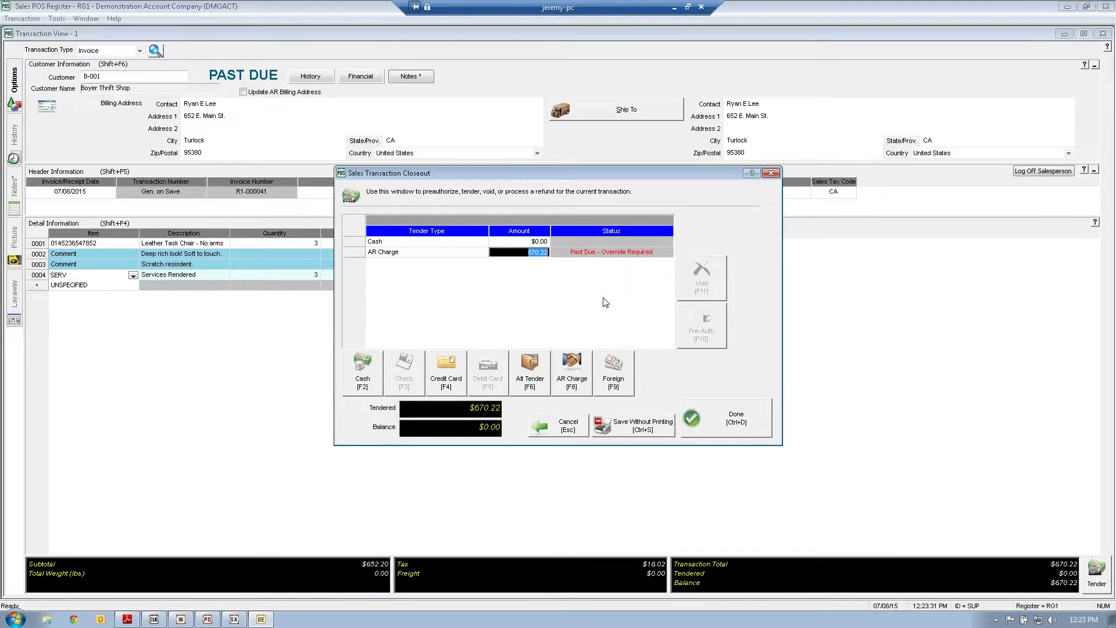
click(569, 429)
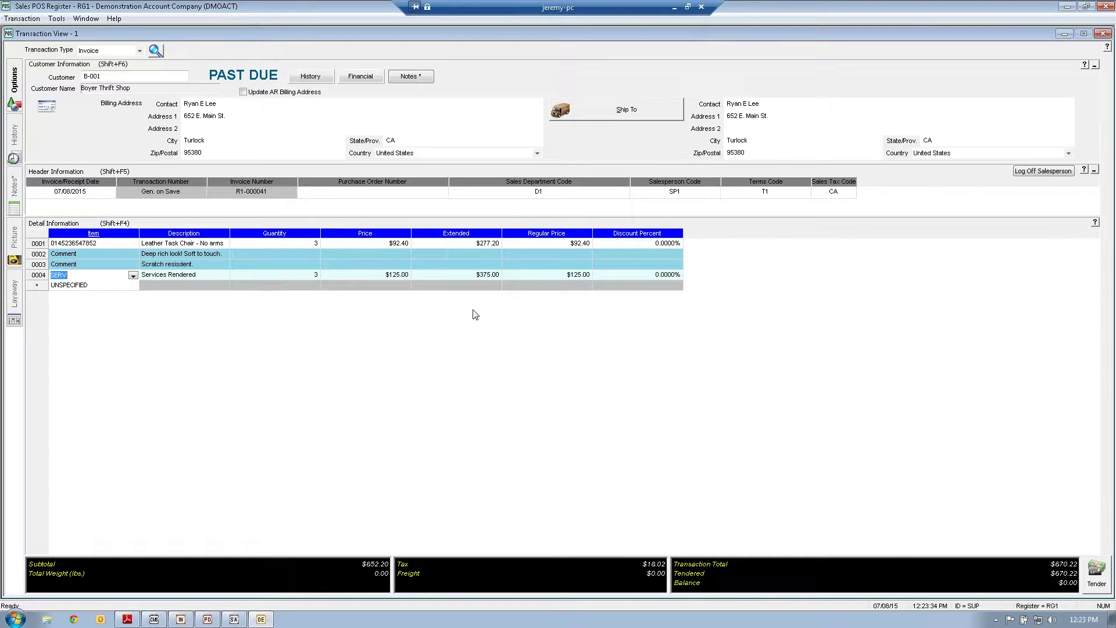
Change the invoice's customer to Corner Mart
click(107, 77)
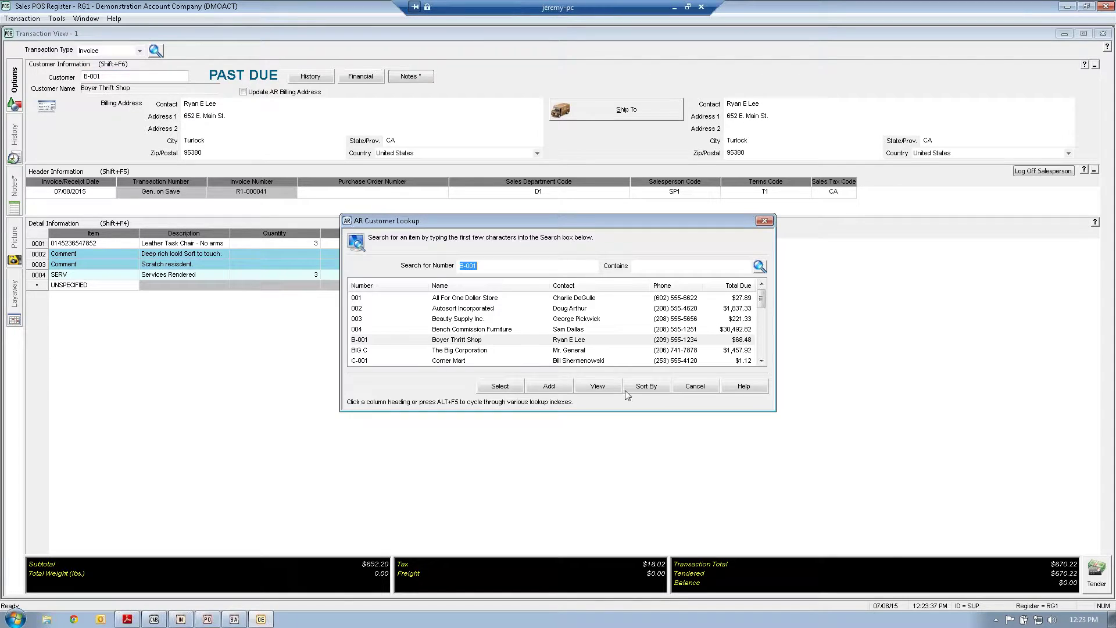
click(488, 361)
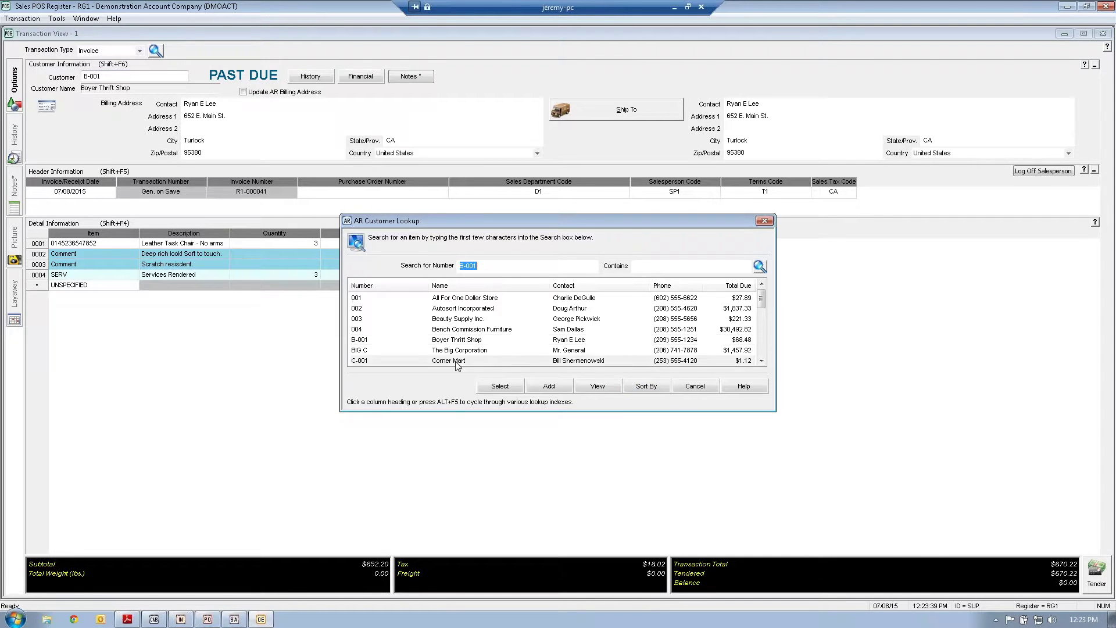
click(500, 385)
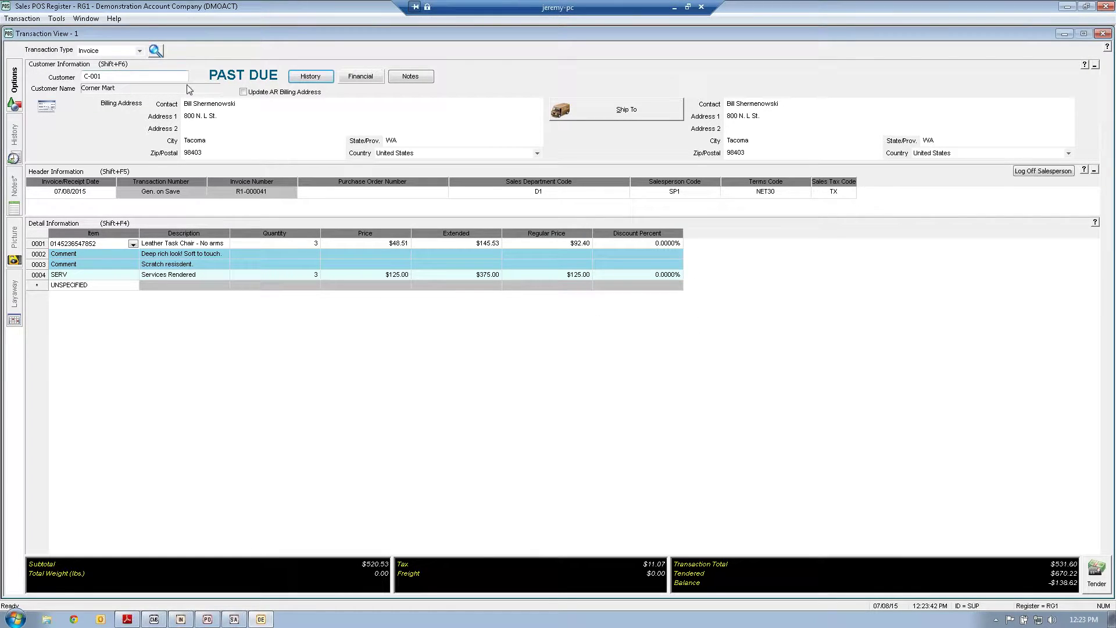
Change the invoice's customer to EZ One Stop Food Mart and check the chair's quantity and the Services Rendered price
click(122, 76)
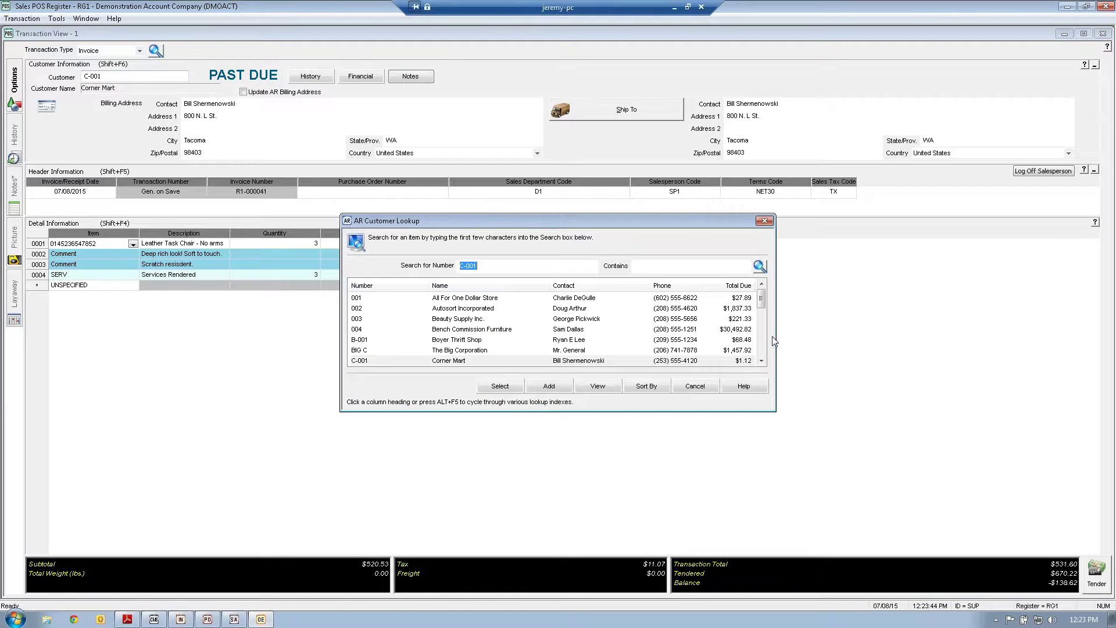
scroll(760, 336, down, 2)
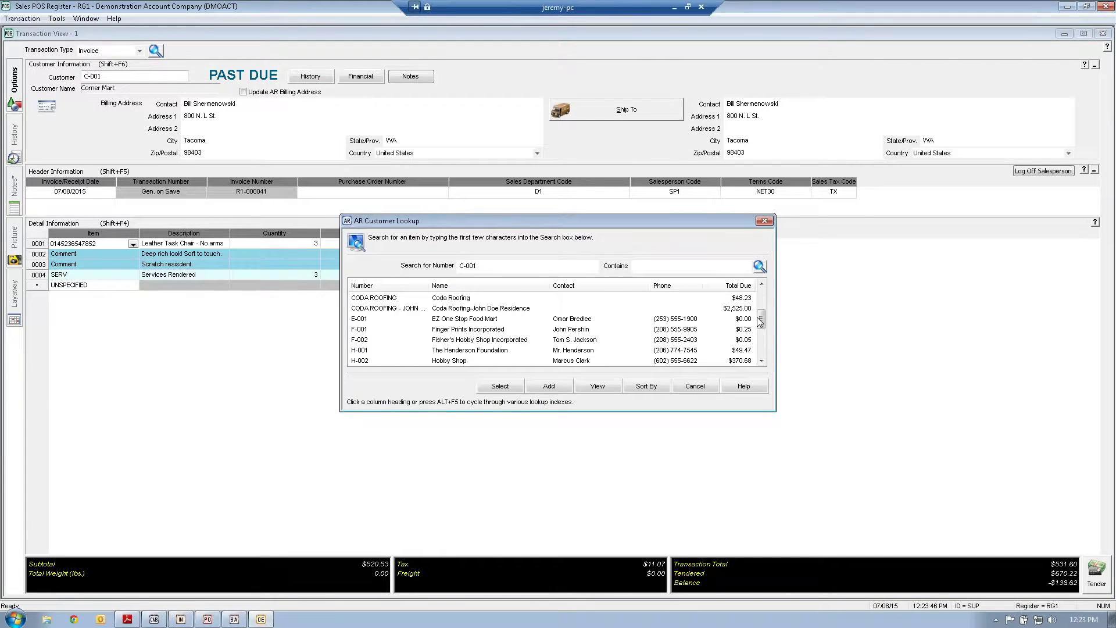
click(747, 320)
click(499, 386)
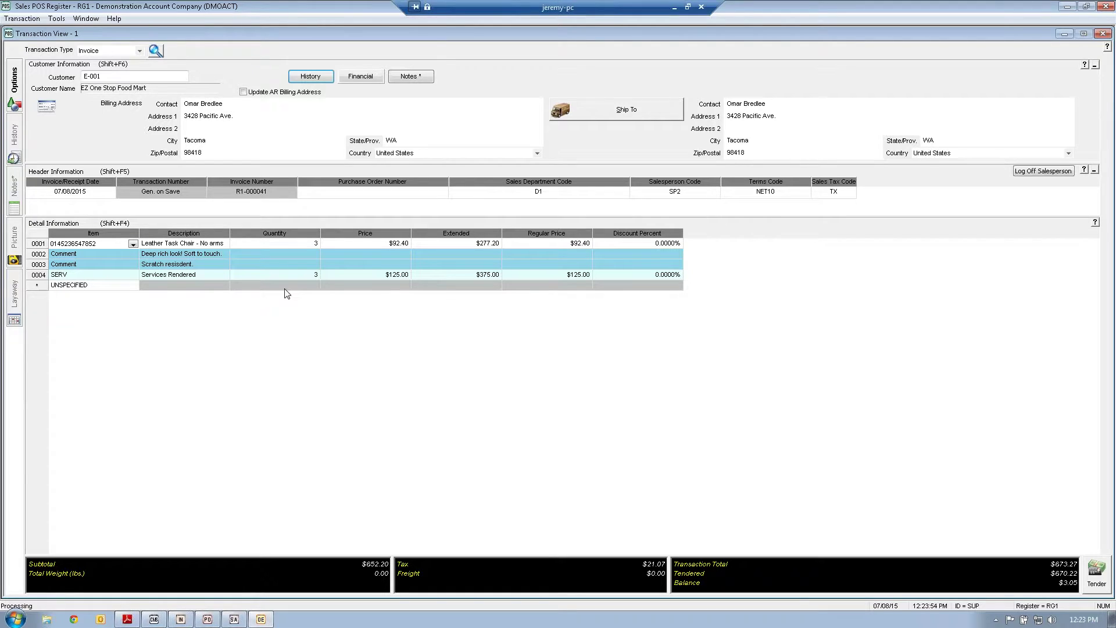
click(298, 243)
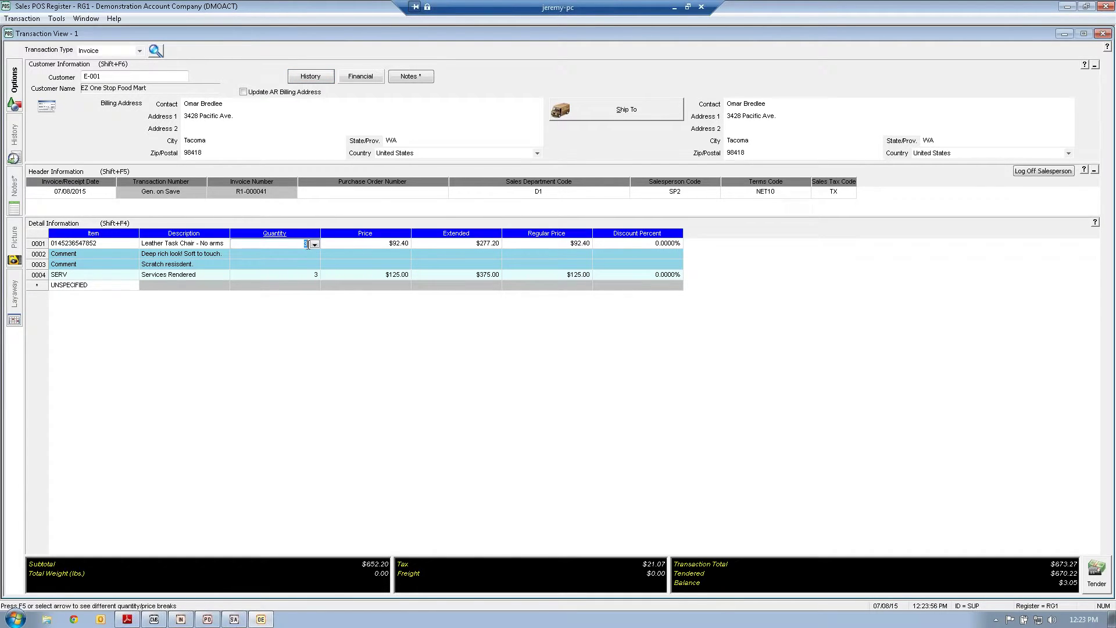
click(343, 273)
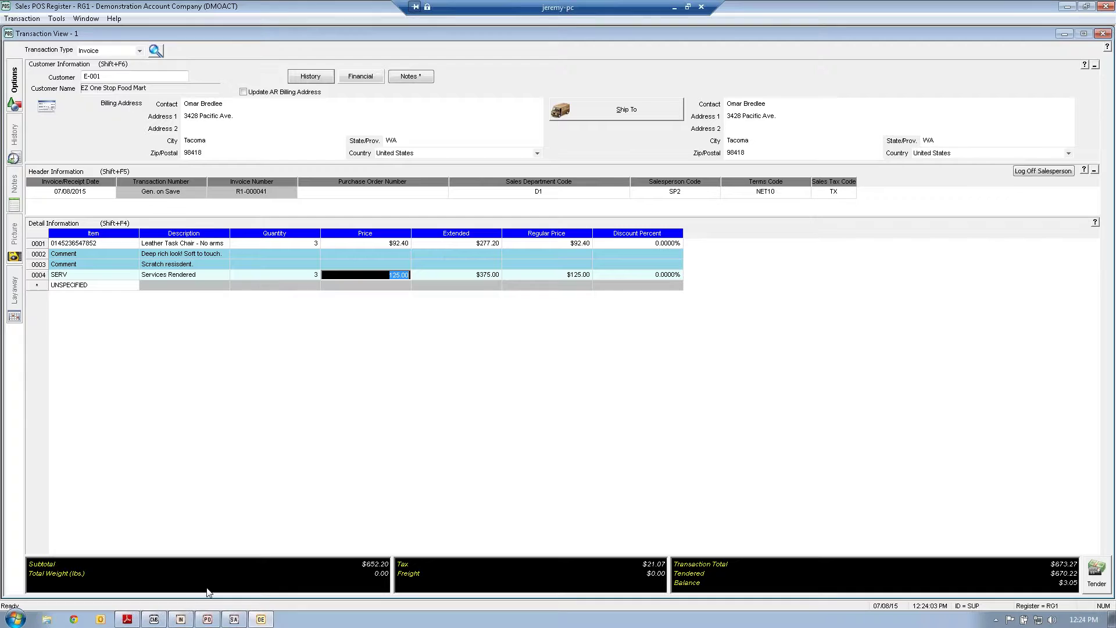
Switch to Inventory, check the Non-Inventory Code in the Leather Task Chair - No arms sales information, and close the record without saving
click(181, 619)
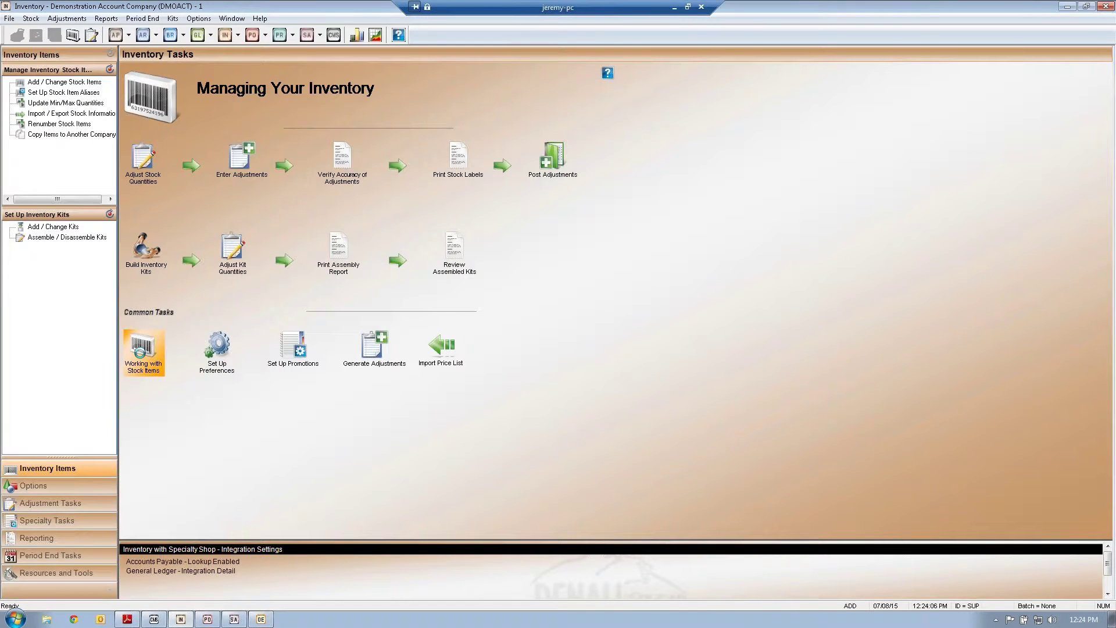
click(143, 352)
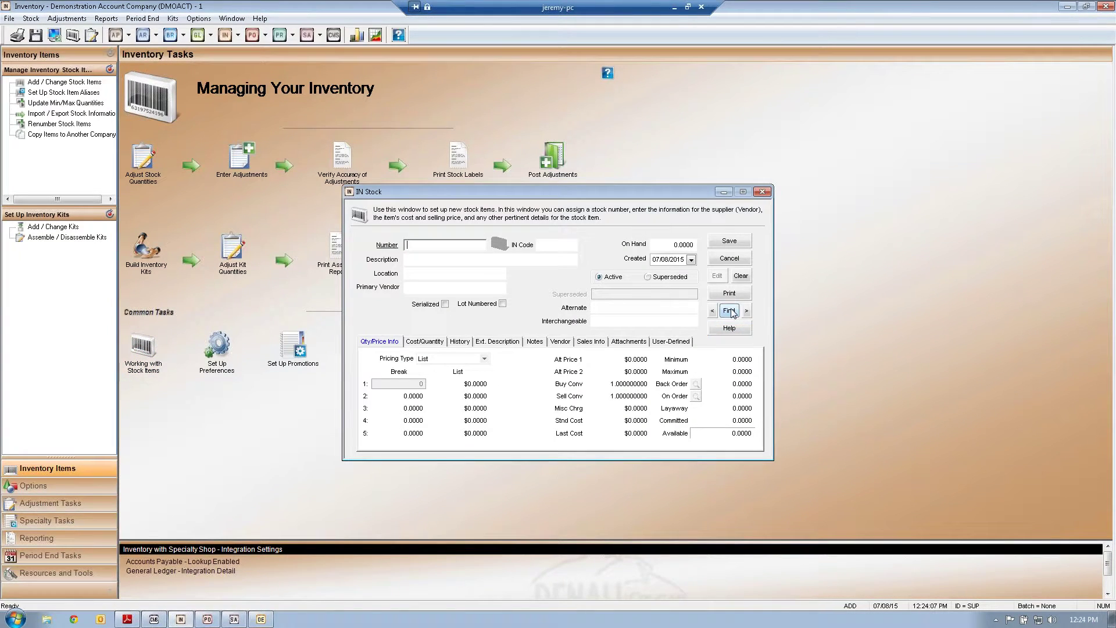
click(728, 311)
click(532, 318)
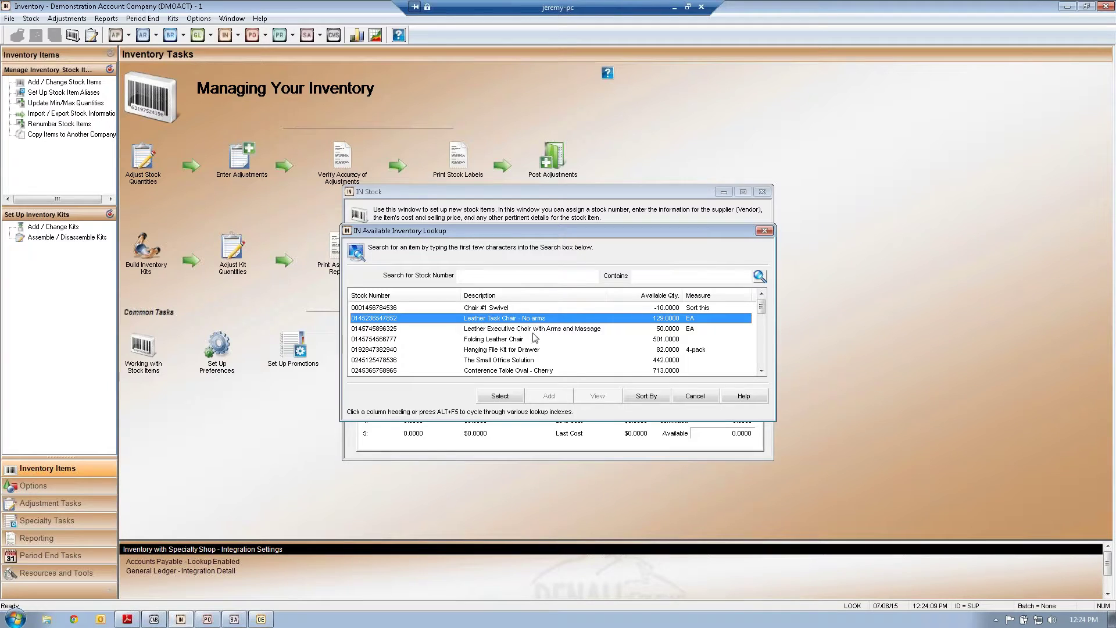
click(500, 395)
click(592, 342)
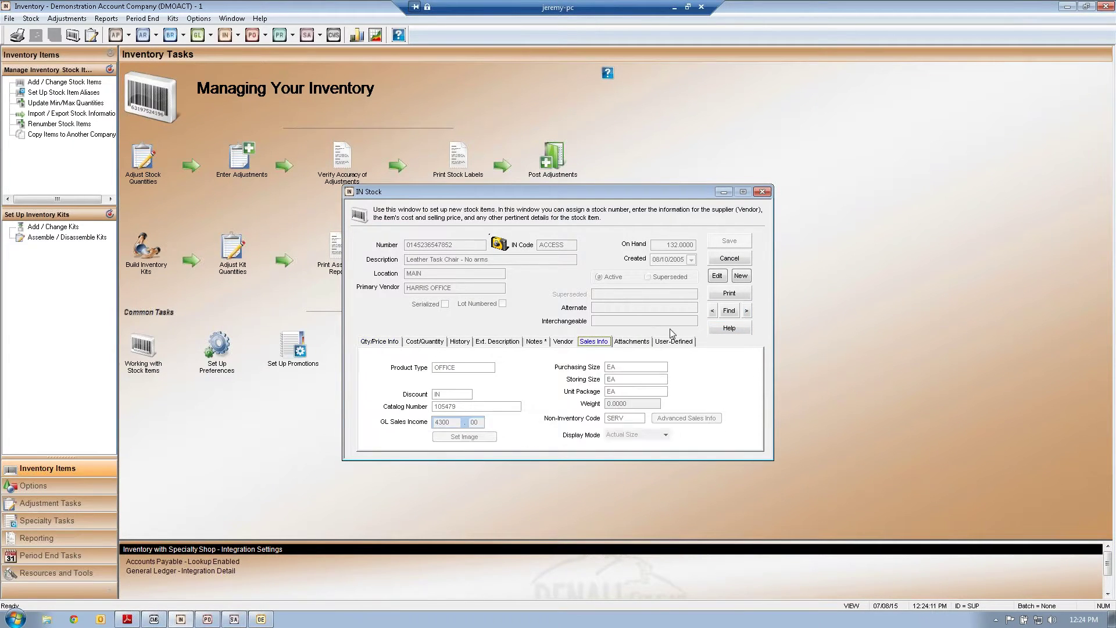
click(717, 276)
click(617, 418)
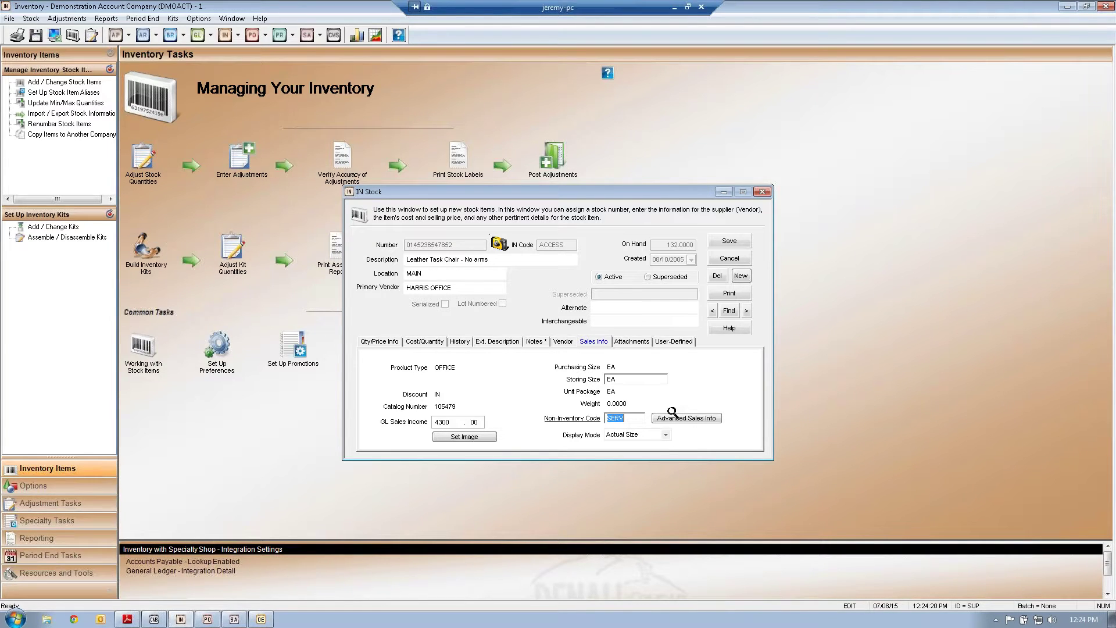
click(744, 259)
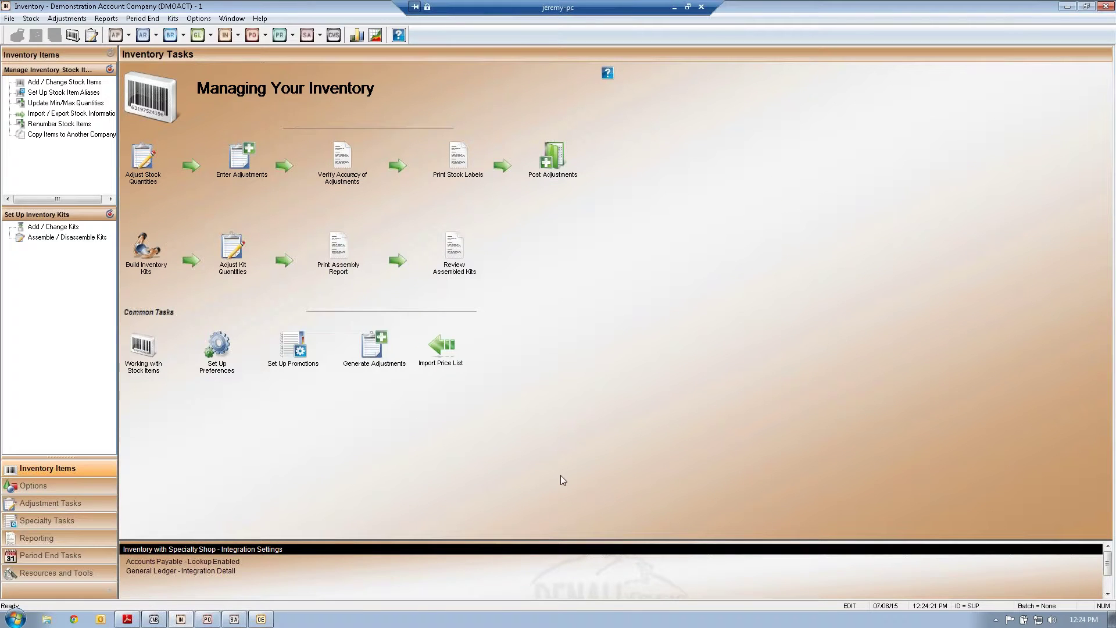
Return to the Sales POS Register and tender the invoice as an AR charge, saving it without printing
click(261, 619)
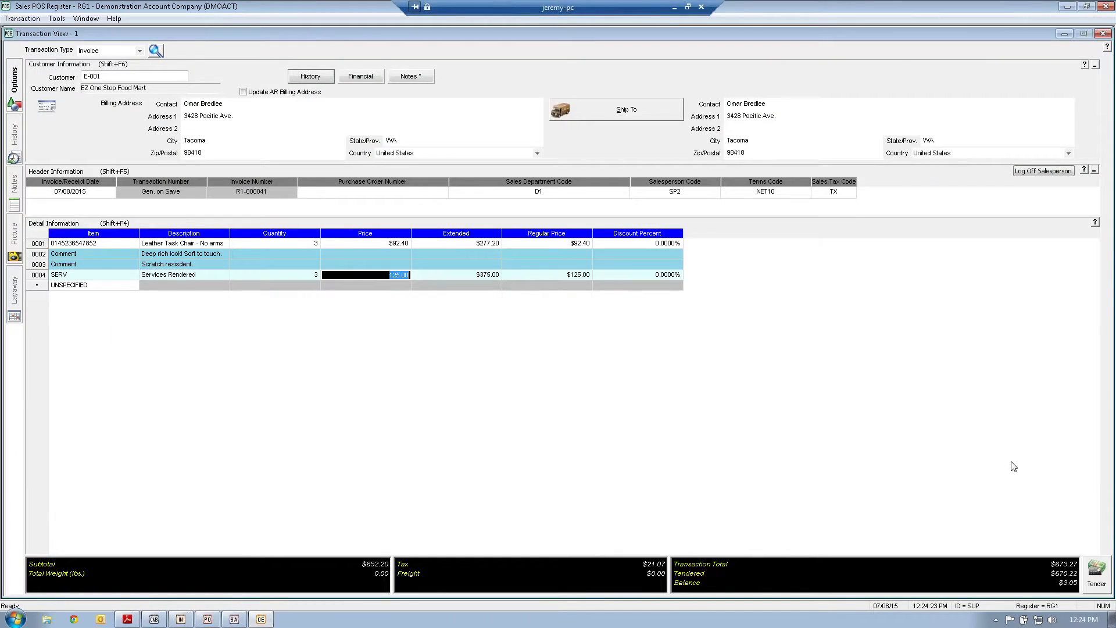
click(1096, 573)
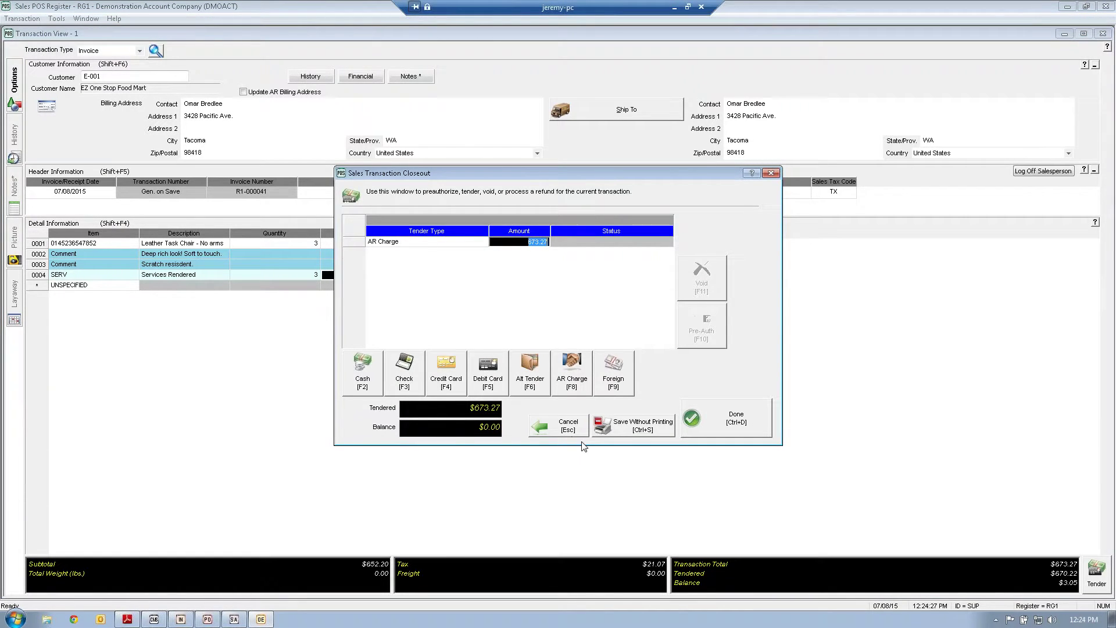
click(617, 422)
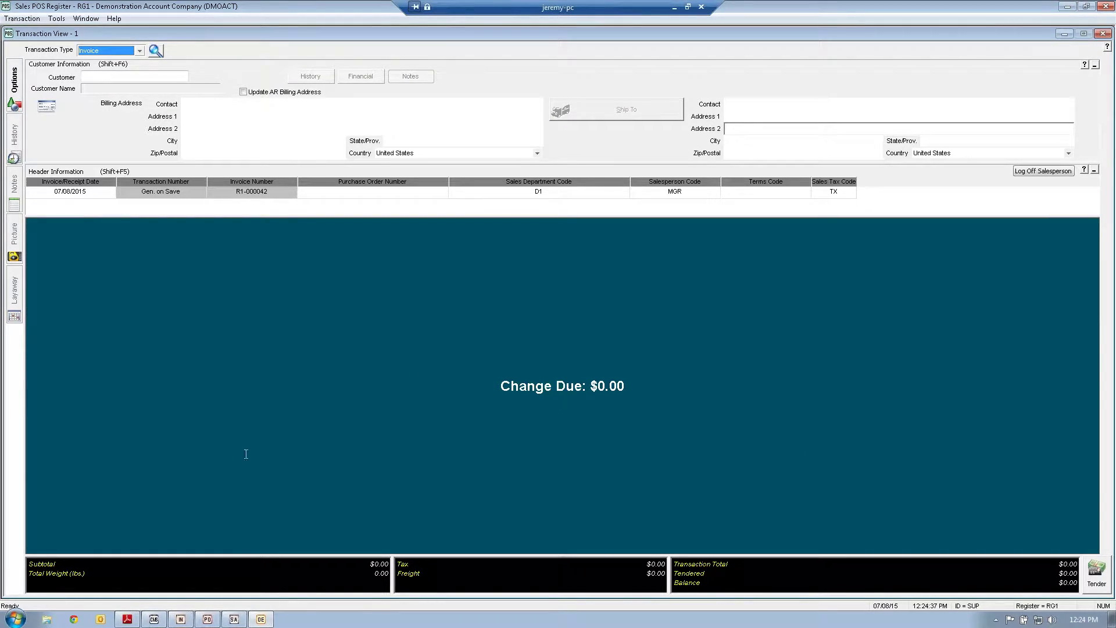
Switch to Inventory, check the committed quantity on the Leather Task Chair - No arms stock record, and close it without saving
click(181, 619)
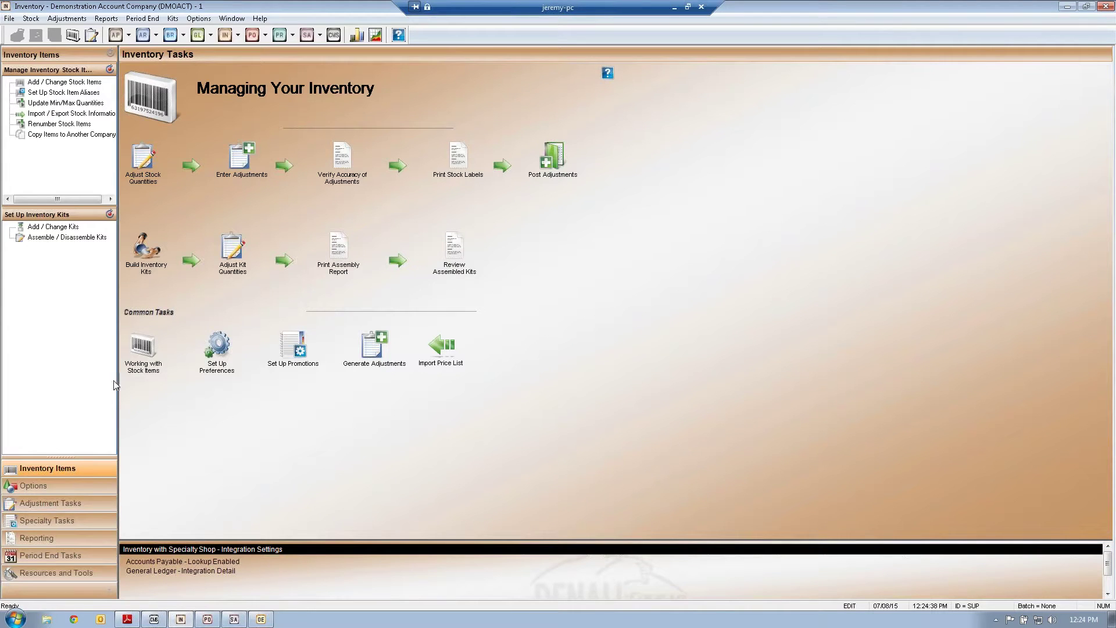
click(143, 347)
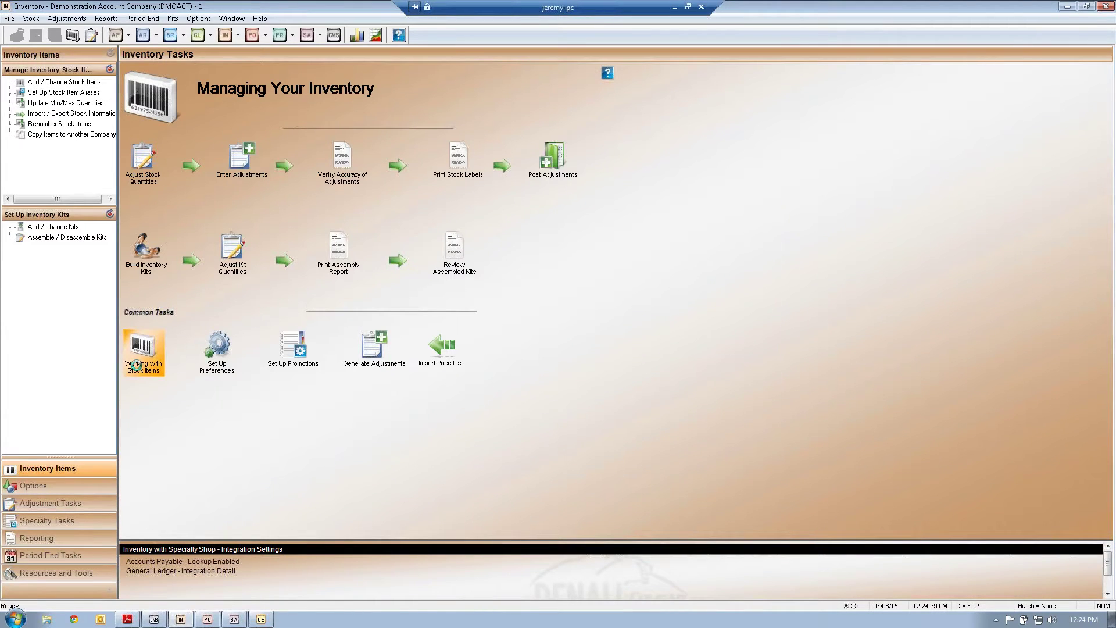
click(729, 311)
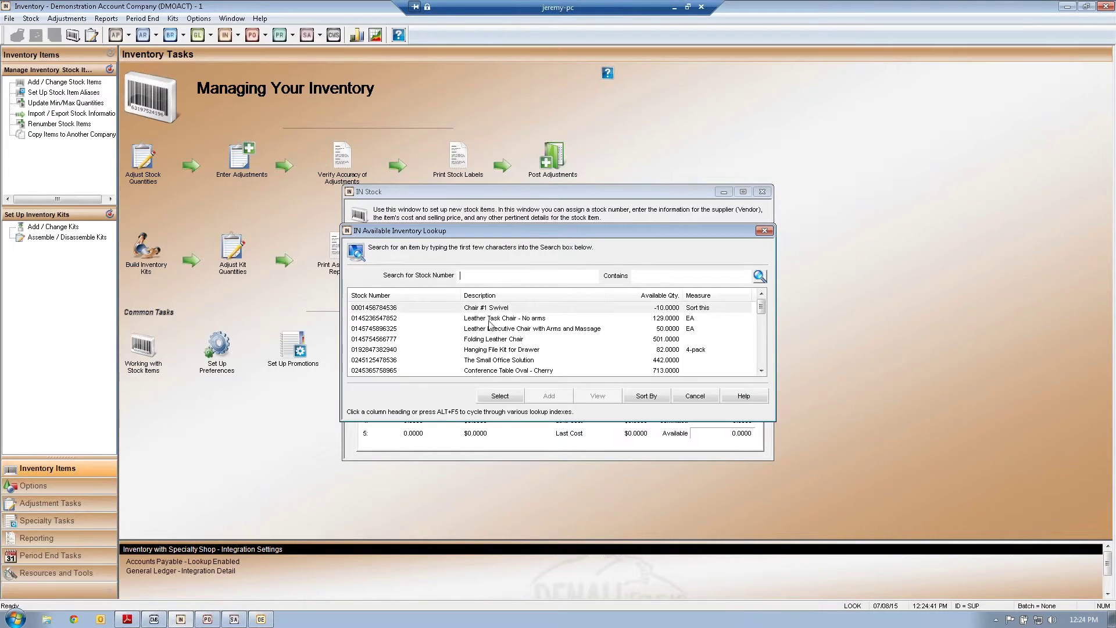
click(487, 320)
click(500, 396)
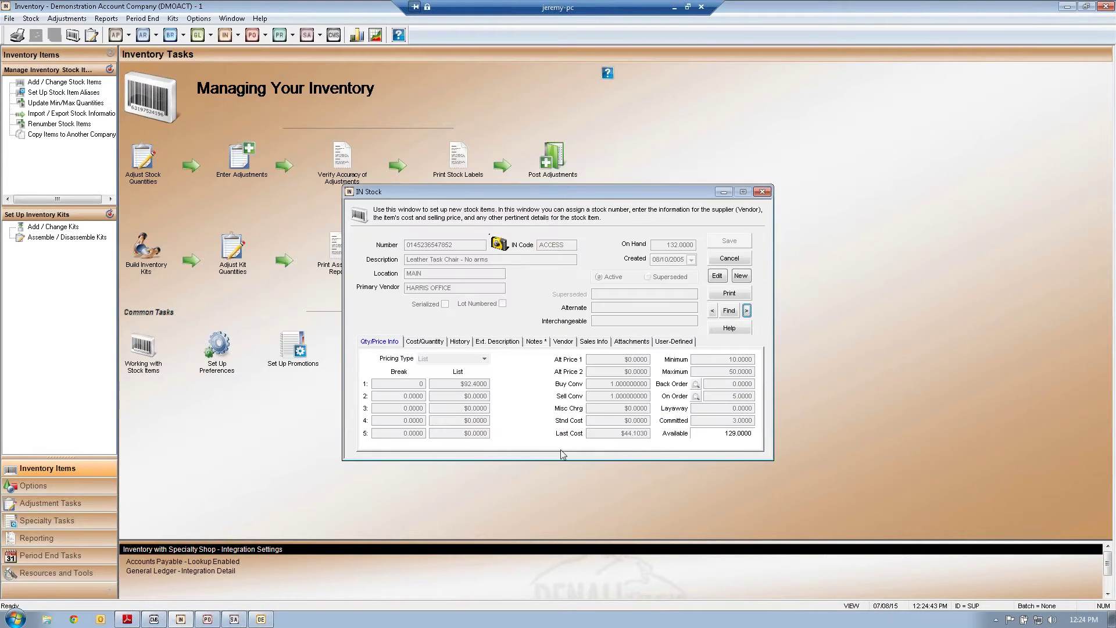
click(718, 276)
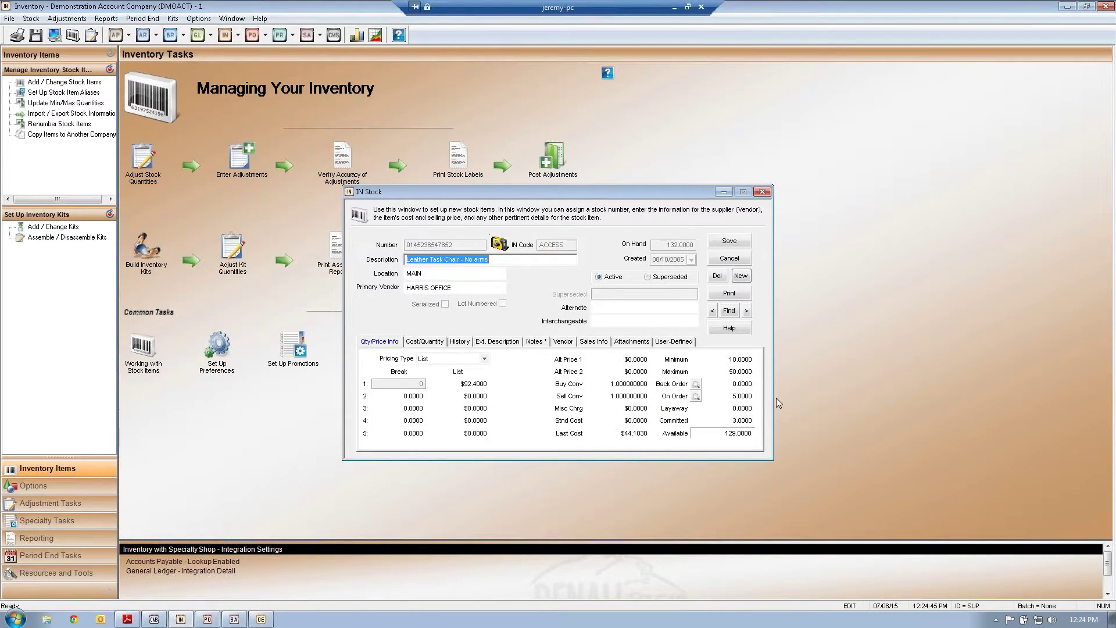
click(750, 422)
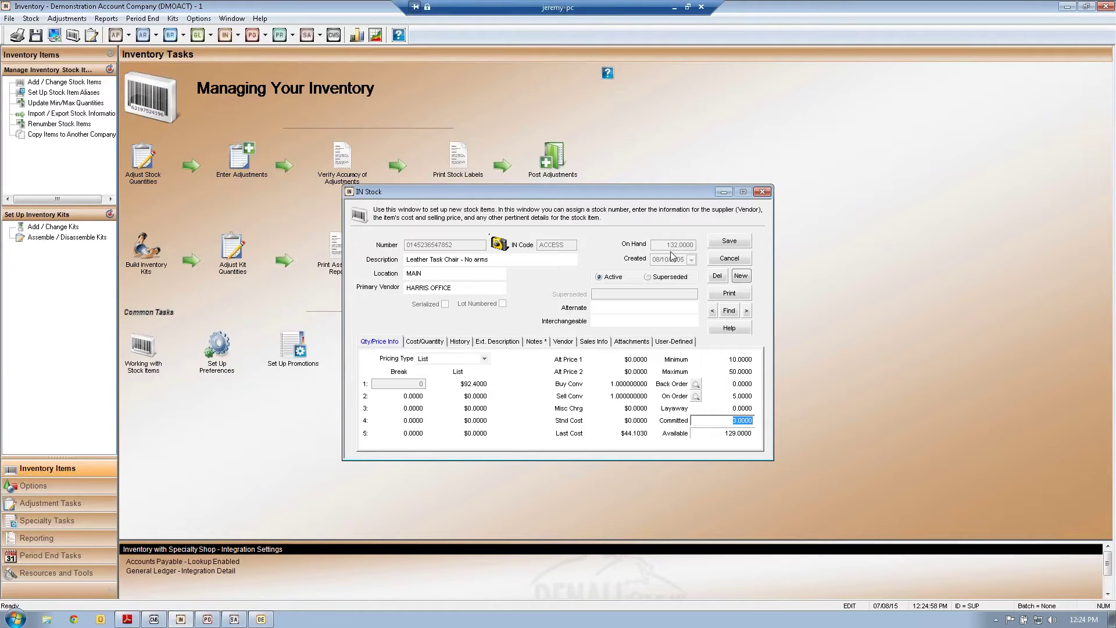
click(738, 265)
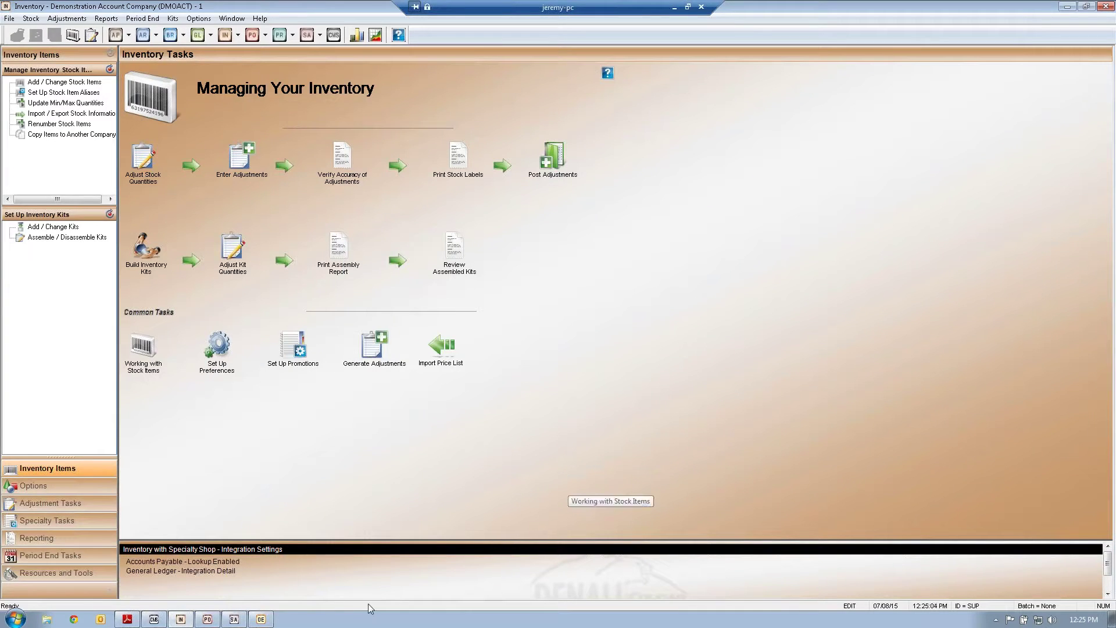
Close the Sales POS Register and switch to Sales Maintenance
click(271, 619)
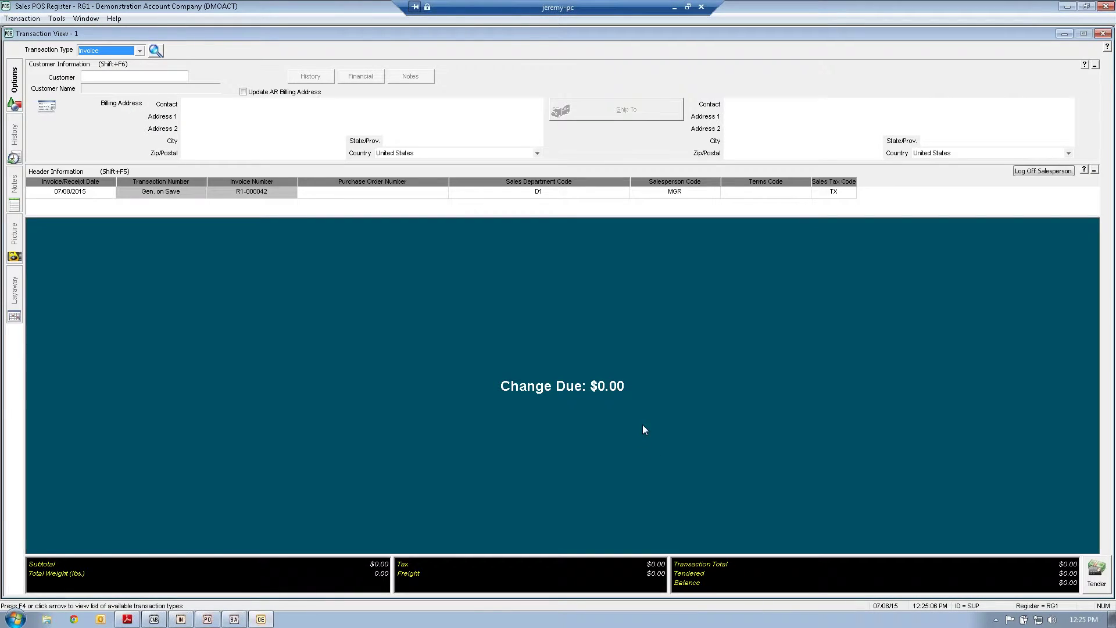
click(1104, 7)
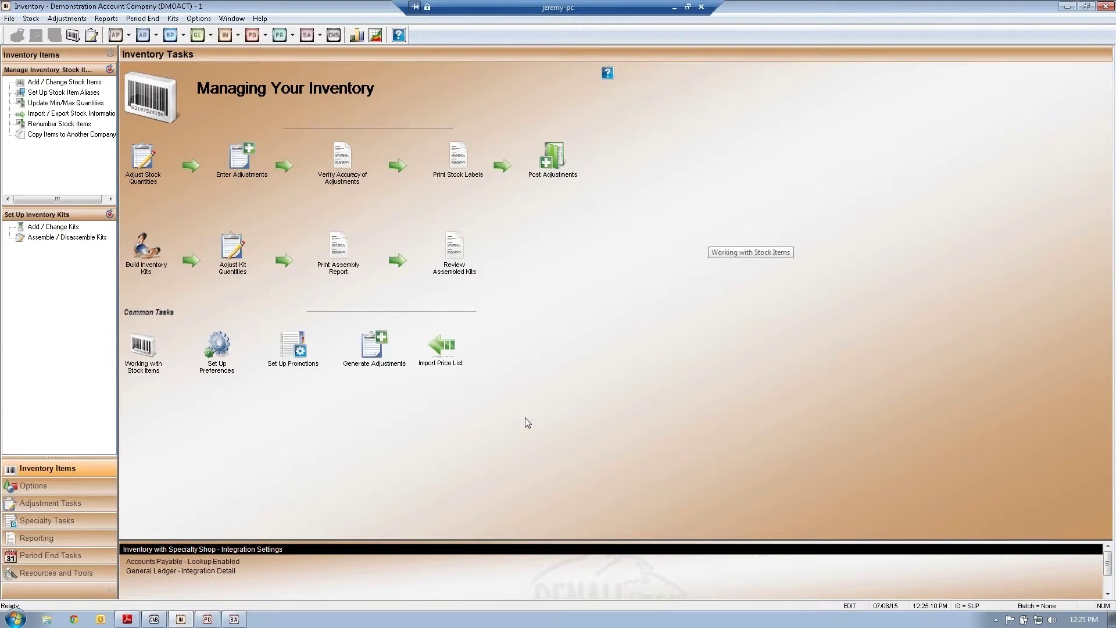
click(208, 619)
click(233, 617)
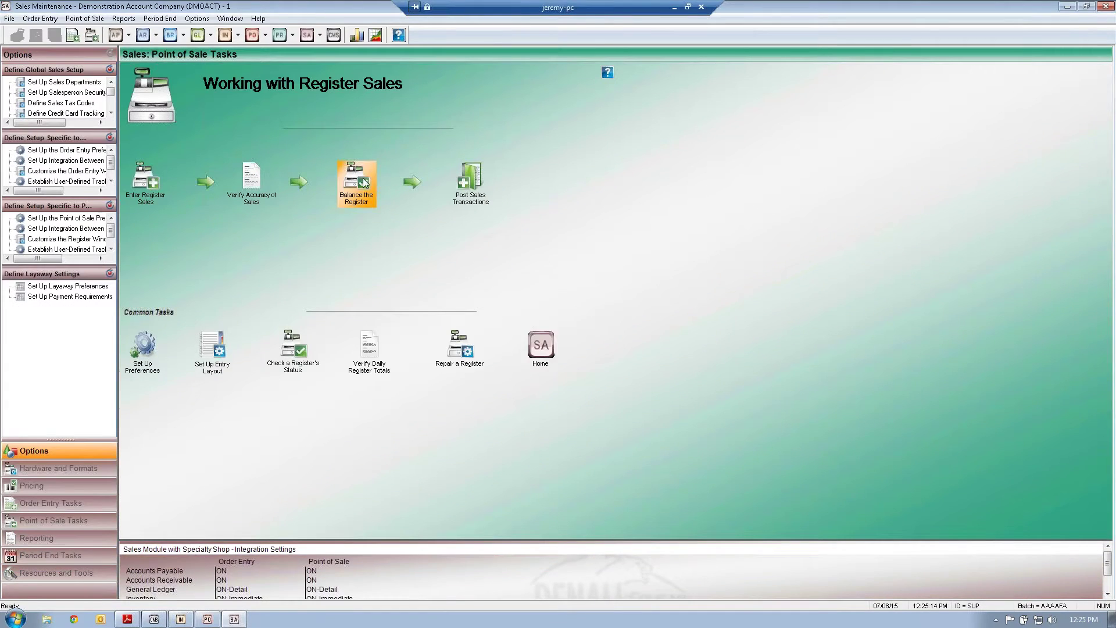
Balance point of sale register RG1 using a USD quick count of $150.00 and save it
click(535, 354)
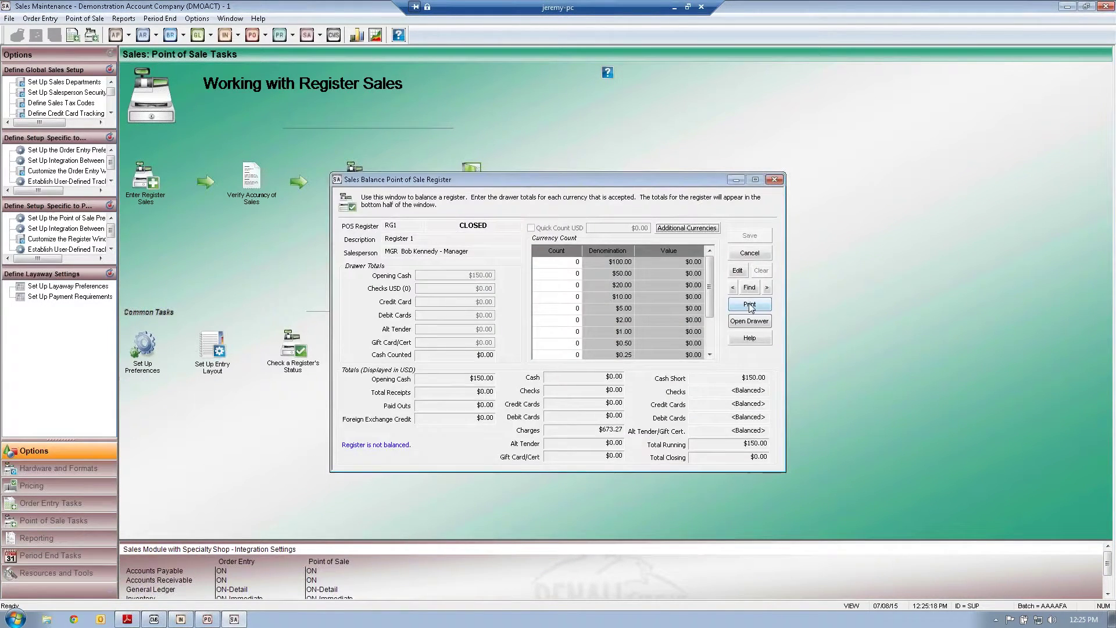
click(736, 271)
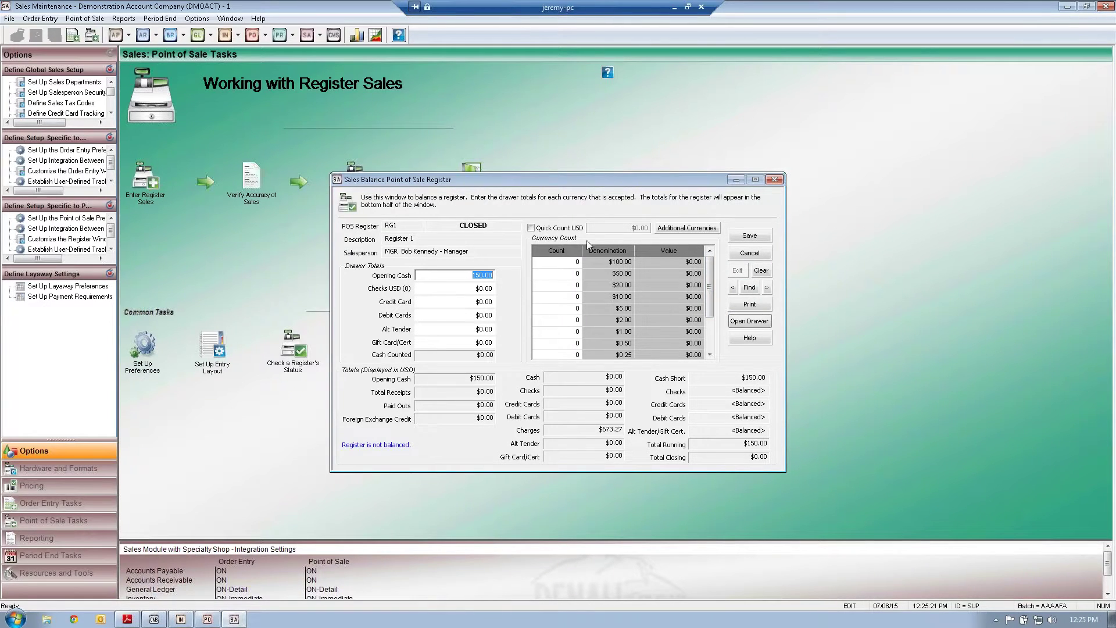
click(532, 228)
key(Tab)
text(150)
key(Tab)
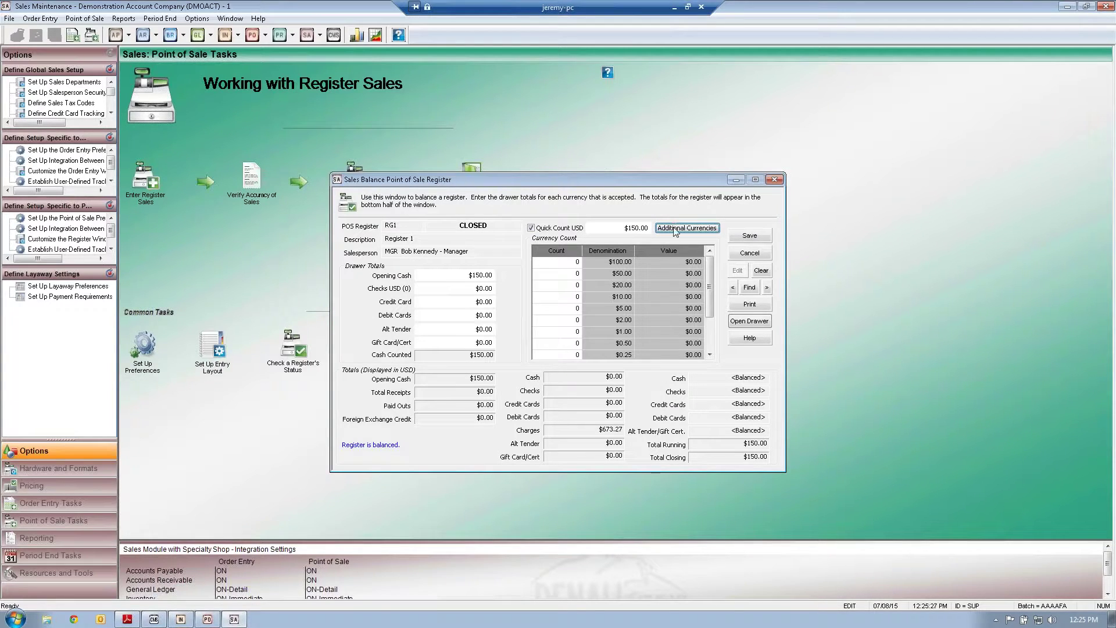
click(749, 236)
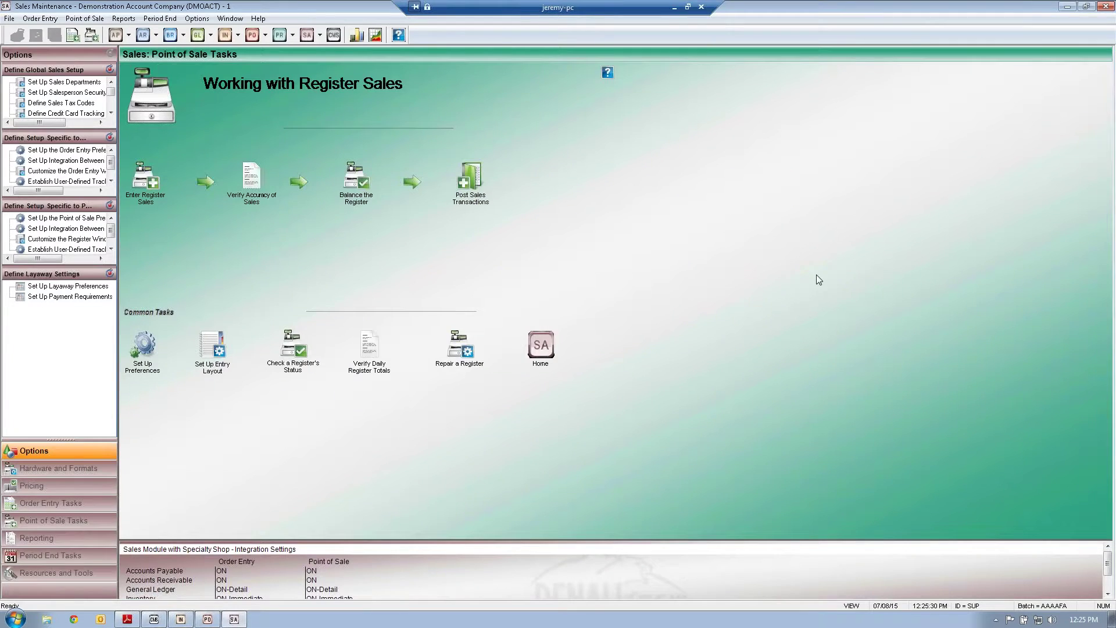
Post the sales transactions for the balanced register RG1 - Register 1
click(471, 181)
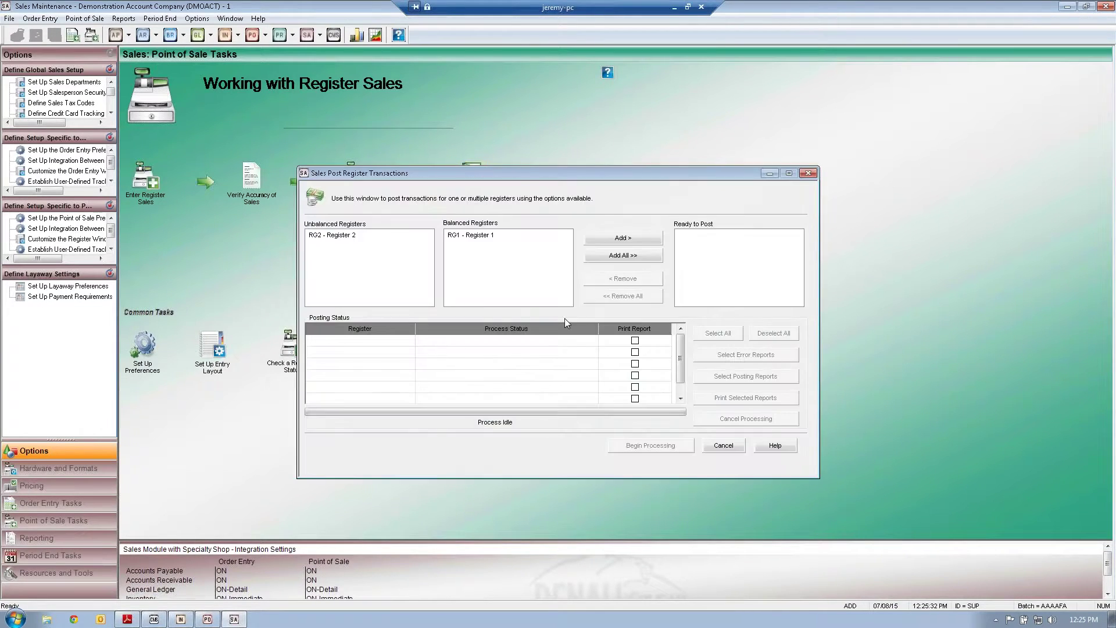
click(475, 236)
click(619, 239)
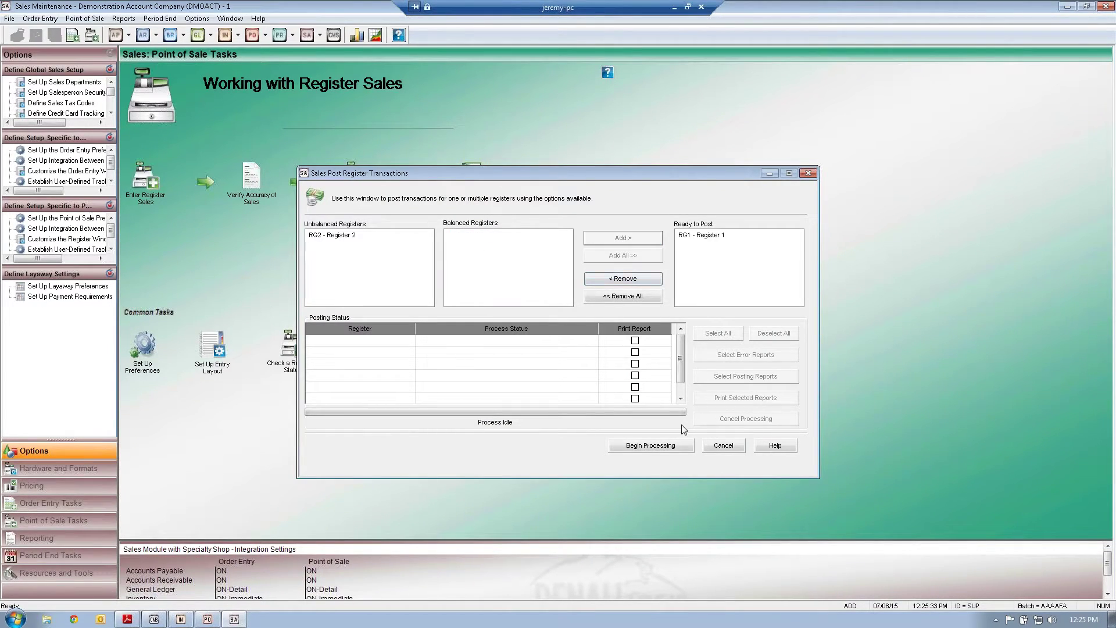
click(661, 446)
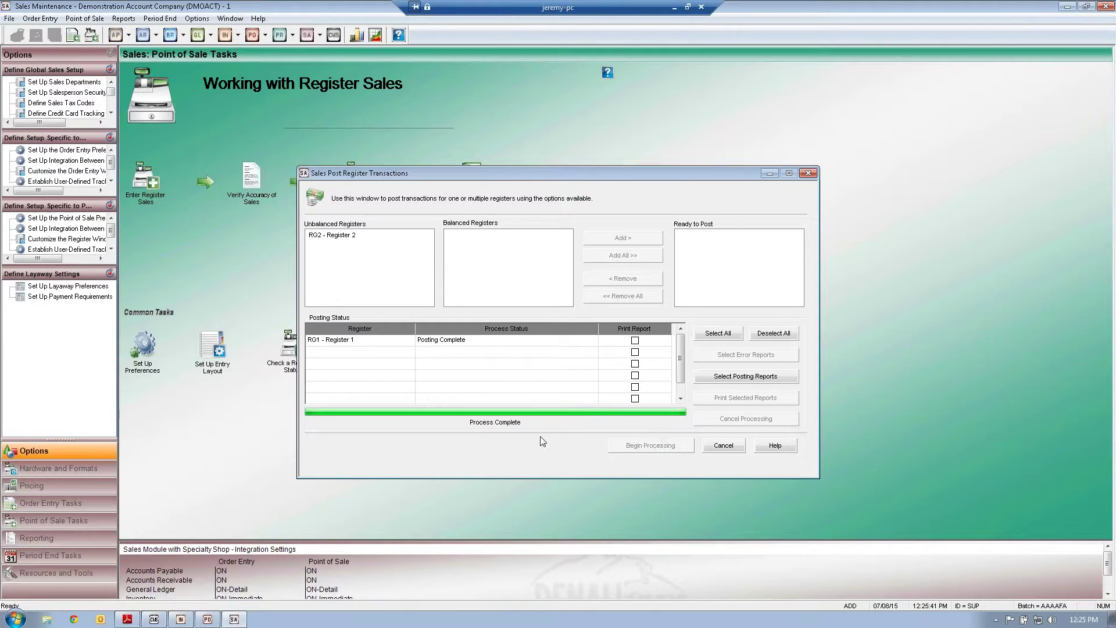
Output the posting report for Register 1 to the screen, review the Sales PS Posting Audit Report and close it
click(744, 377)
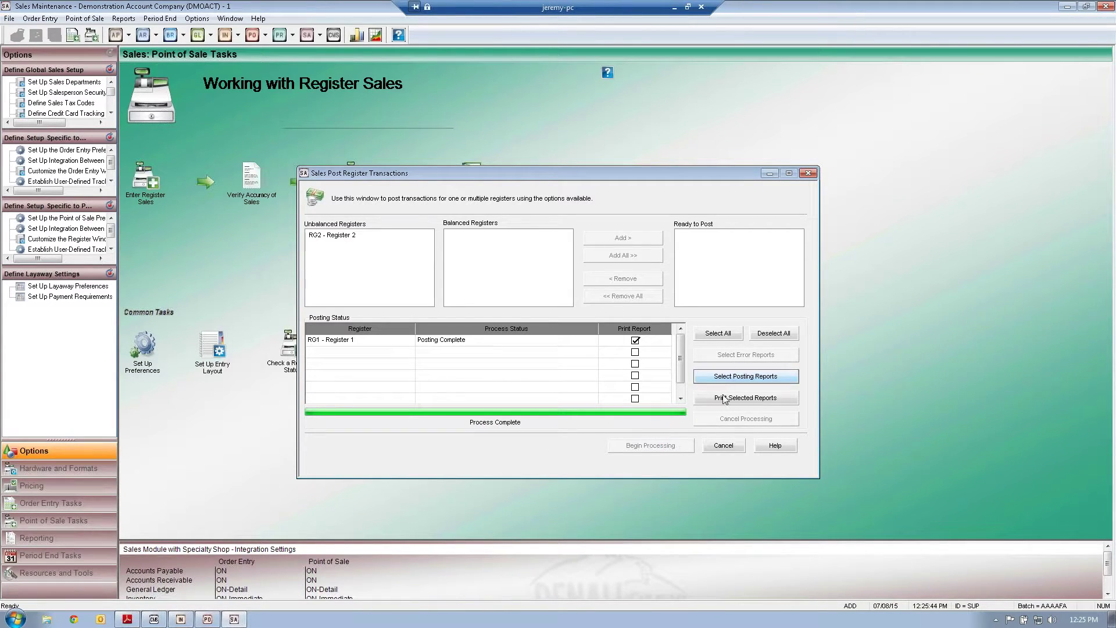
click(745, 398)
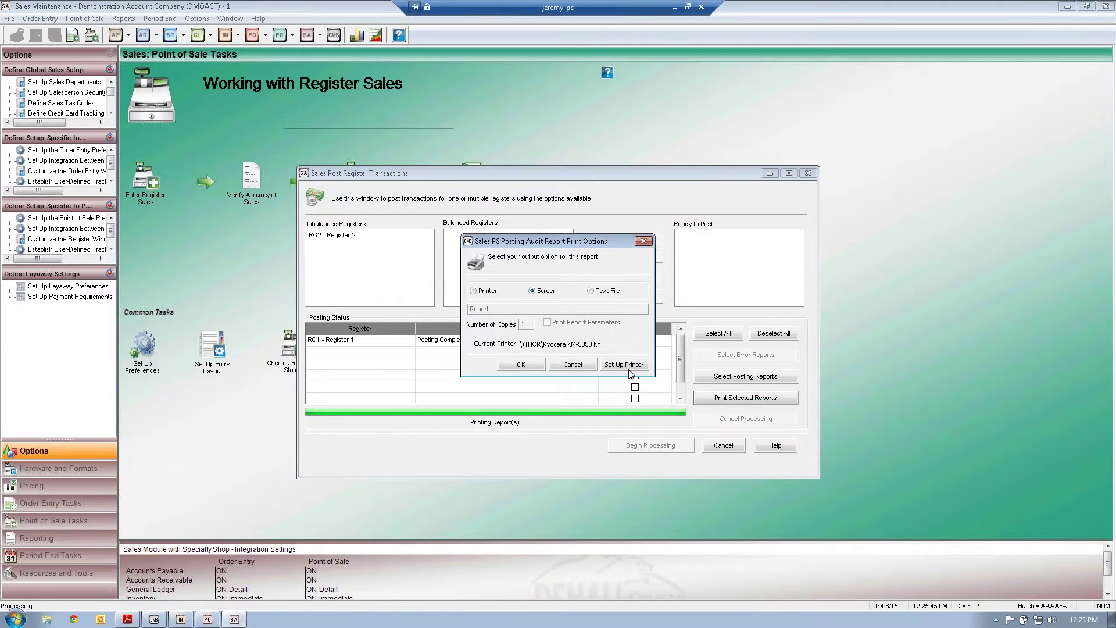
click(518, 365)
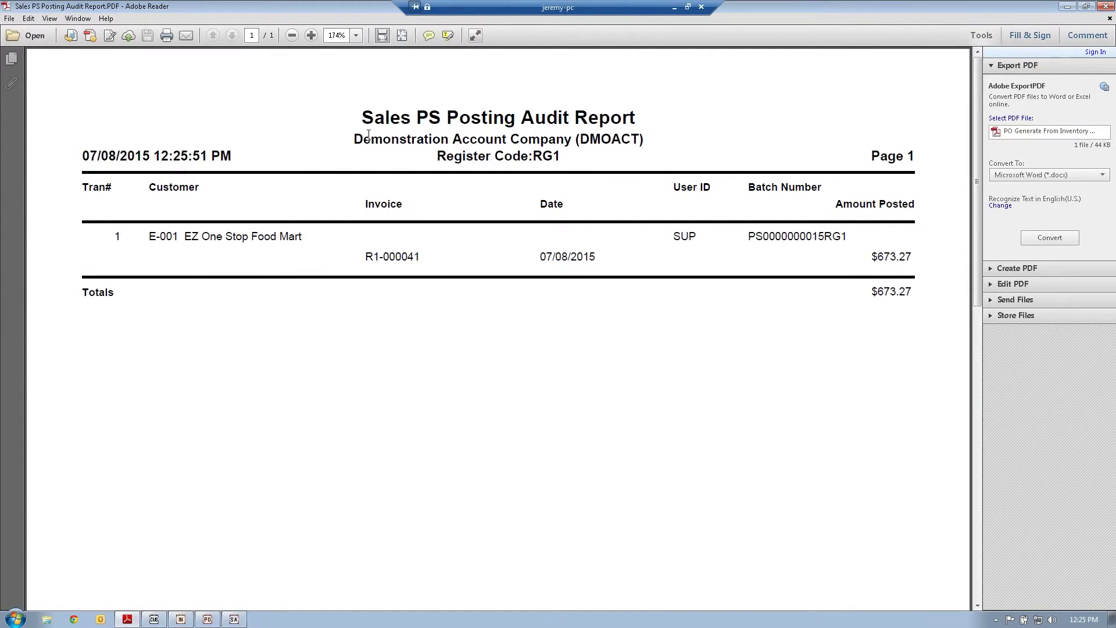
click(1110, 18)
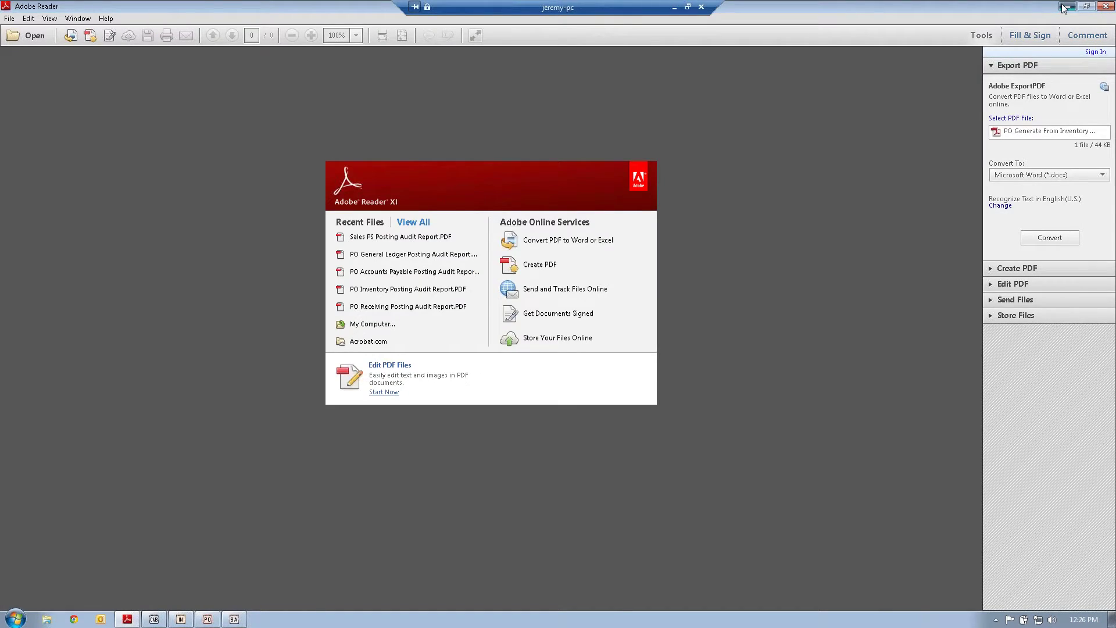
Review the invoice amount on the Sales Accounts Receivable Posting Audit Report and close the report
click(1066, 7)
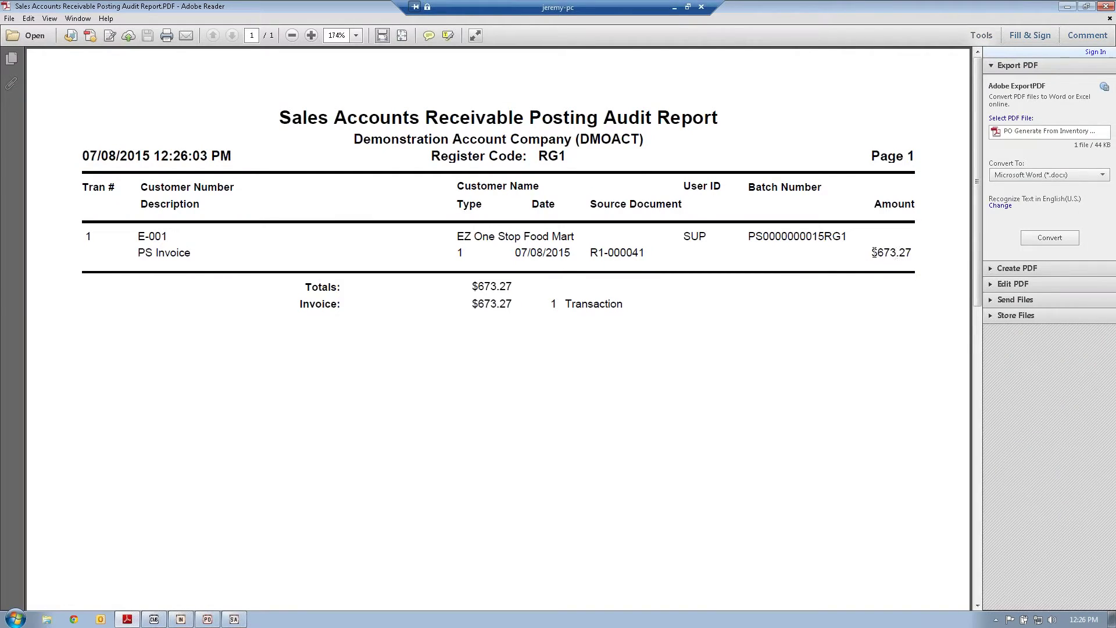
drag(874, 252, 911, 253)
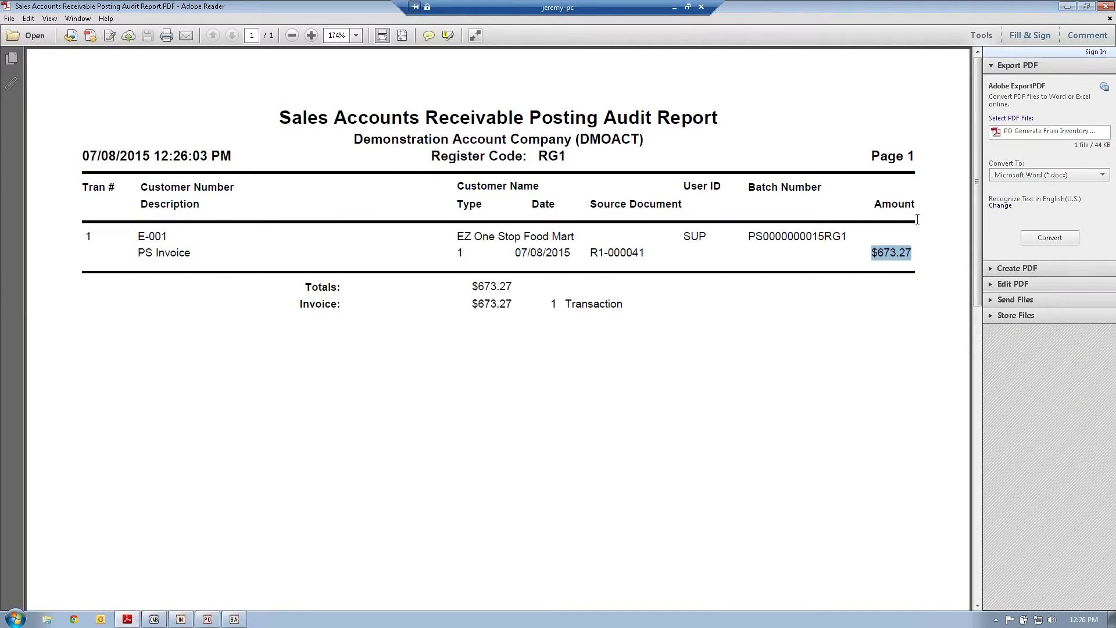
click(1109, 18)
click(1067, 6)
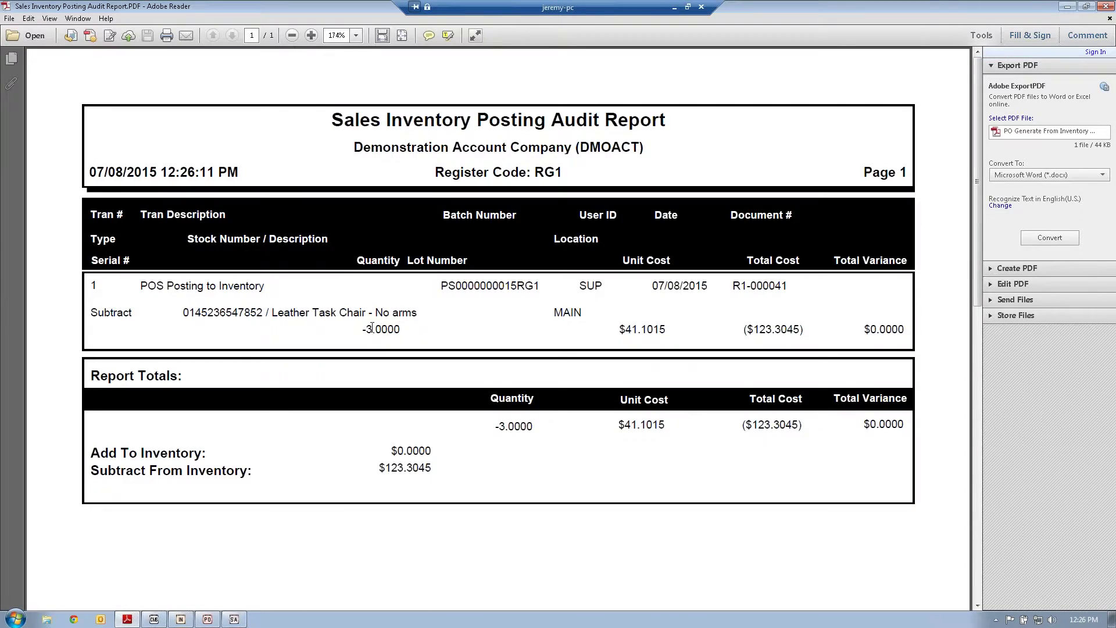
Check the quantity and unit cost of the Leather Task Chair on the Sales Inventory Posting Audit Report, and close it
drag(362, 330, 399, 327)
drag(620, 330, 665, 337)
click(1109, 21)
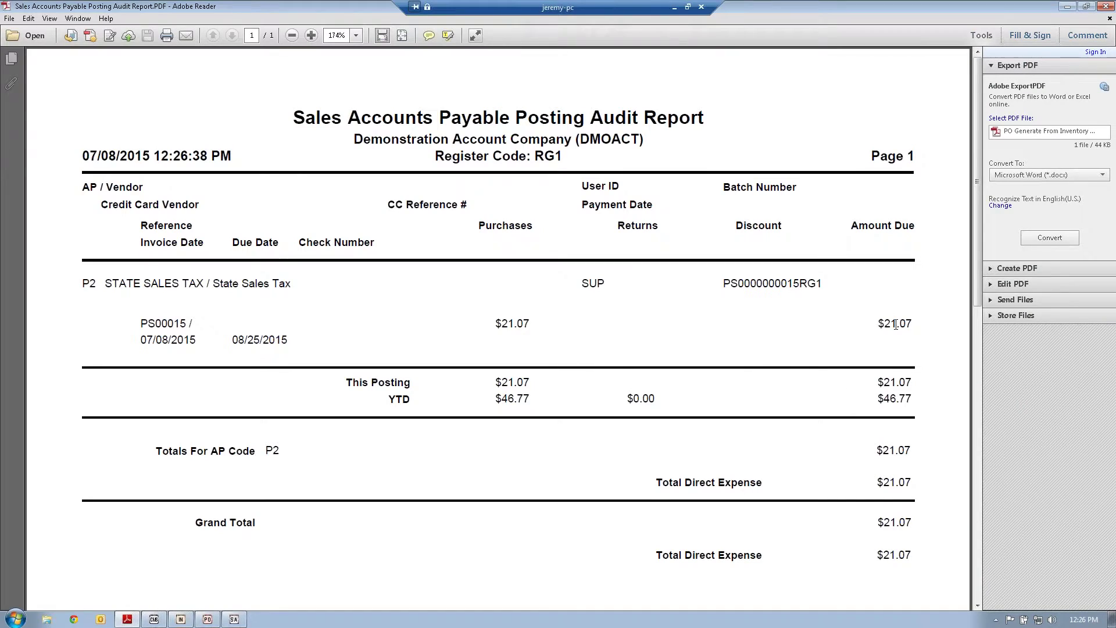
Check the State Sales Tax vendor and amount due on the Sales Accounts Payable Posting Audit Report, and close it
double_click(896, 325)
drag(105, 283, 204, 283)
click(1109, 18)
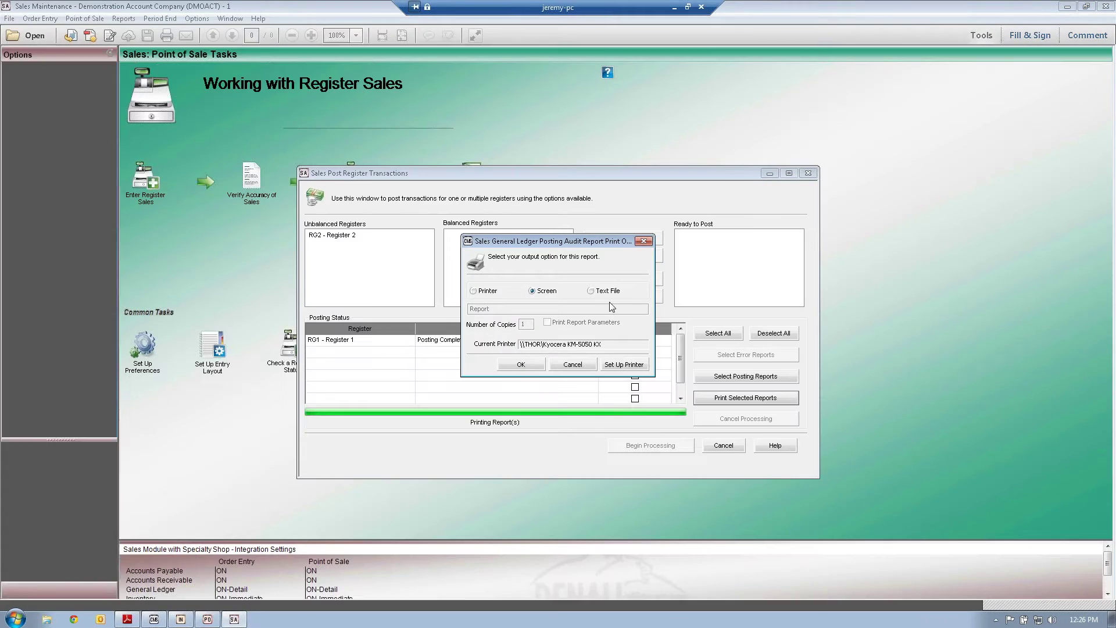
Output the Sales General Ledger Posting Audit Report to the screen and examine its inventory and Cost of Goods Sold entries
click(518, 365)
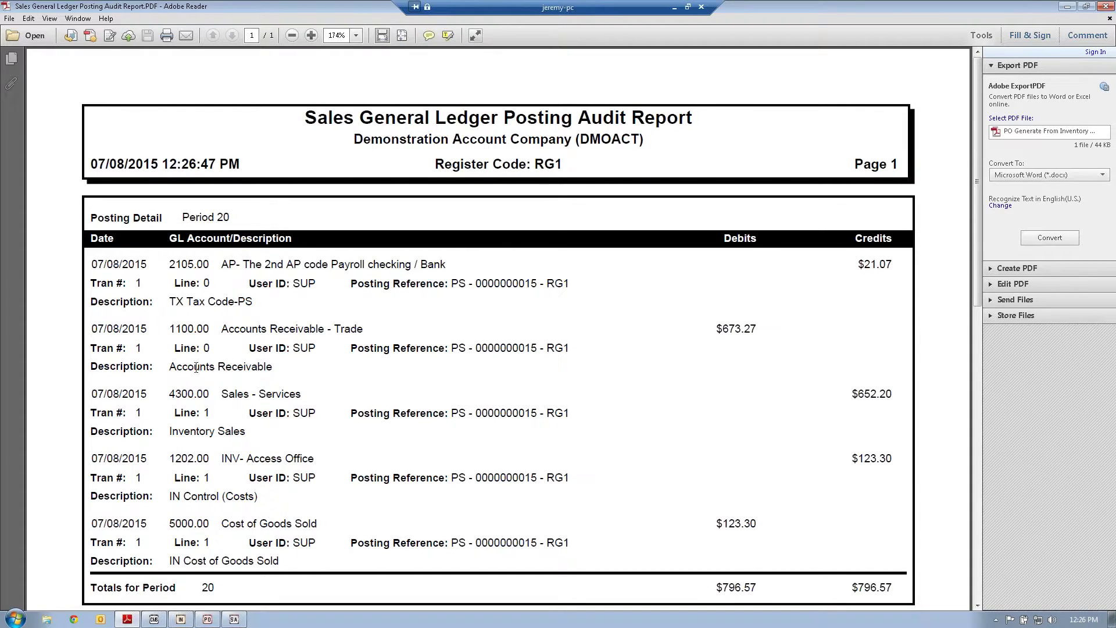
drag(158, 458, 283, 459)
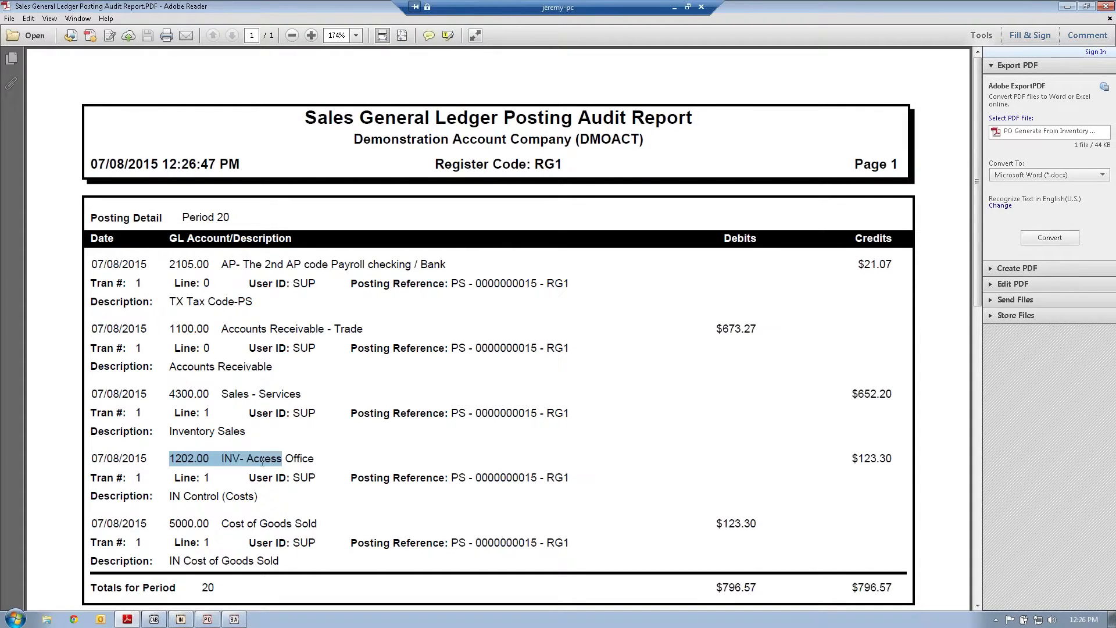
drag(850, 455, 892, 460)
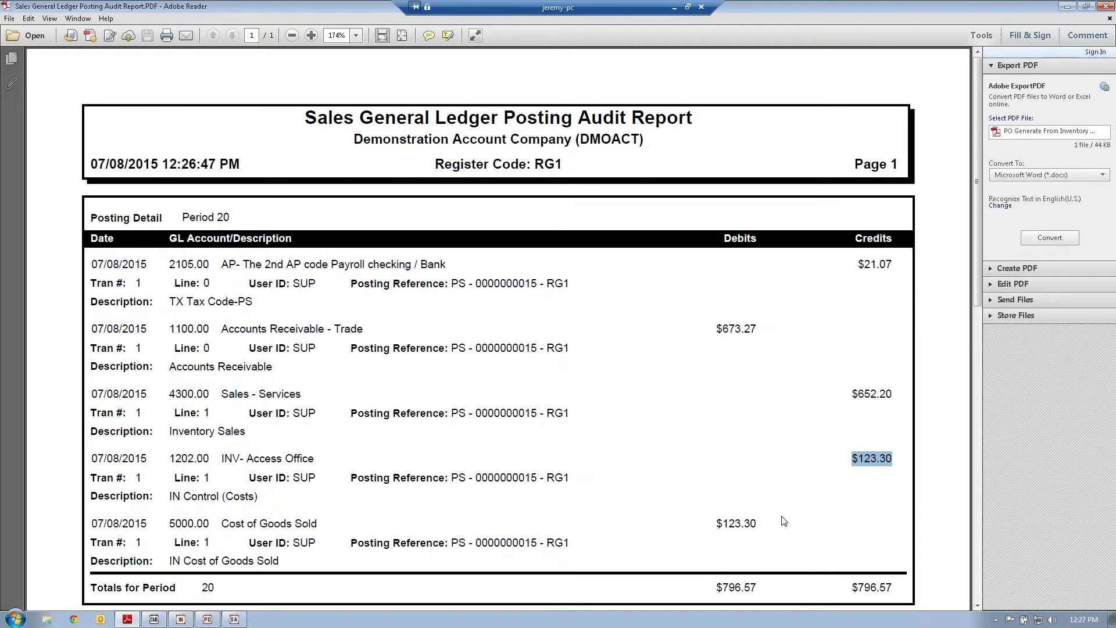
drag(715, 523, 760, 526)
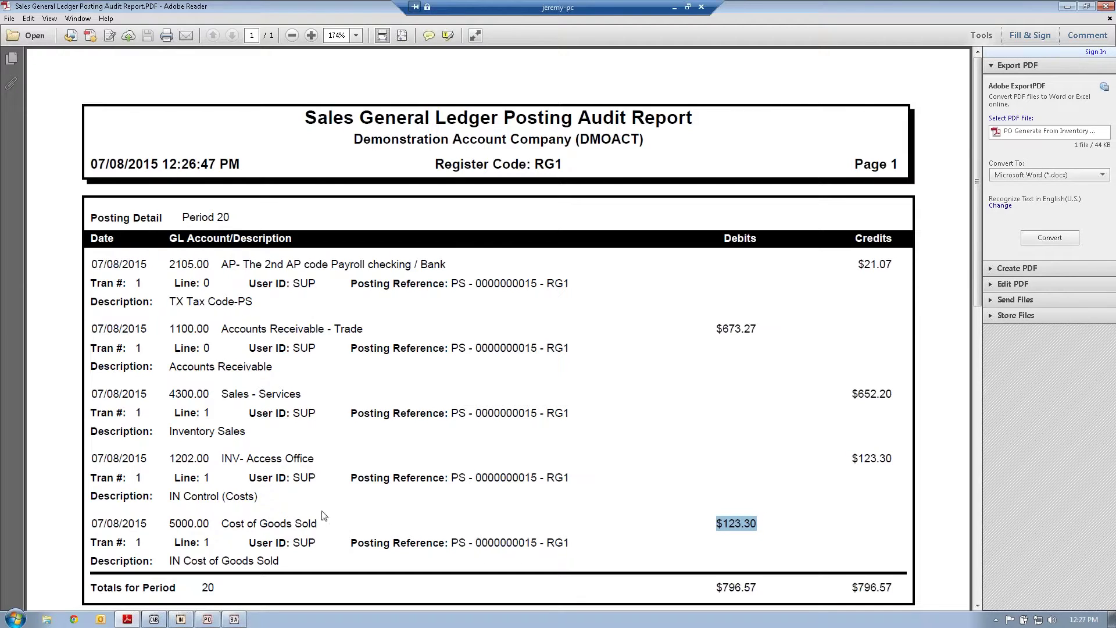
drag(168, 523, 315, 530)
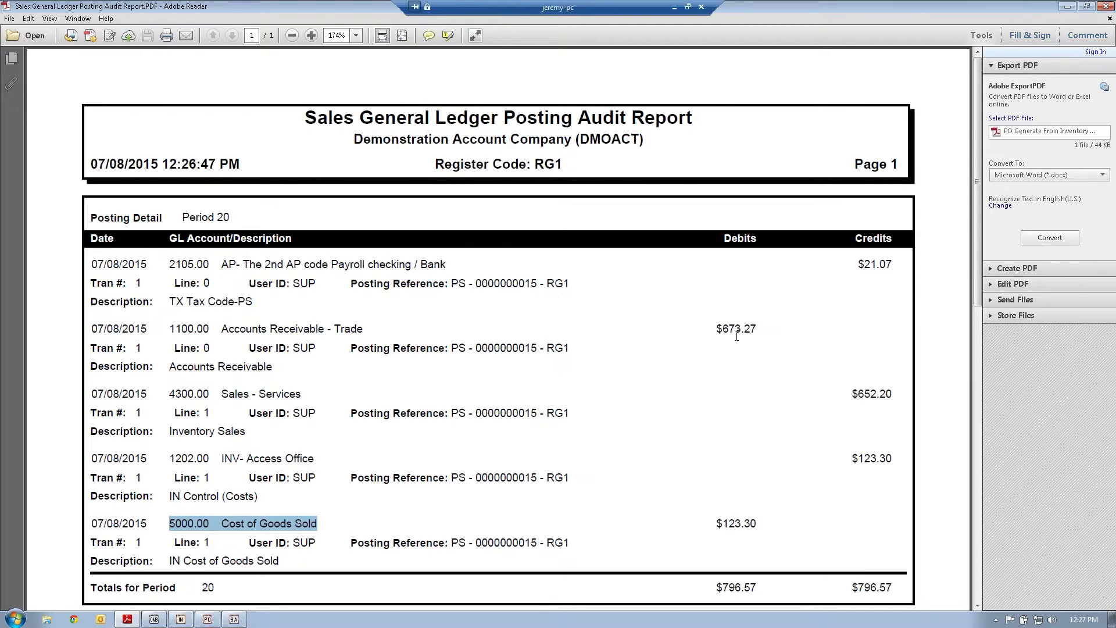
Examine the accounts receivable, sales and sales tax amounts on the general ledger audit report, and close it
drag(716, 329, 758, 329)
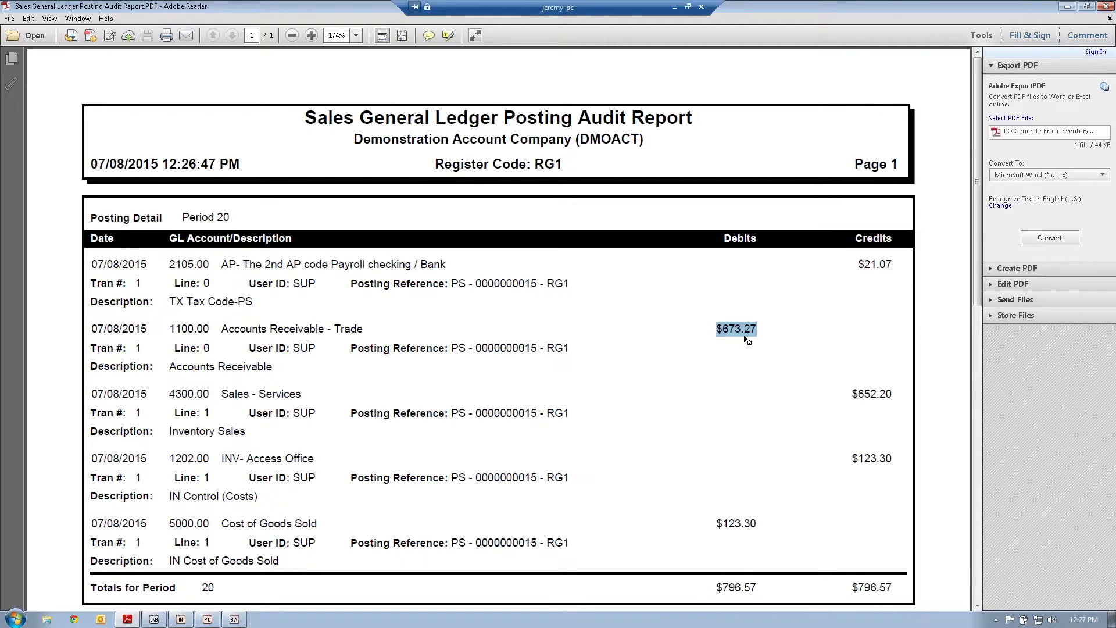
click(853, 394)
drag(862, 393, 893, 395)
drag(859, 263, 897, 271)
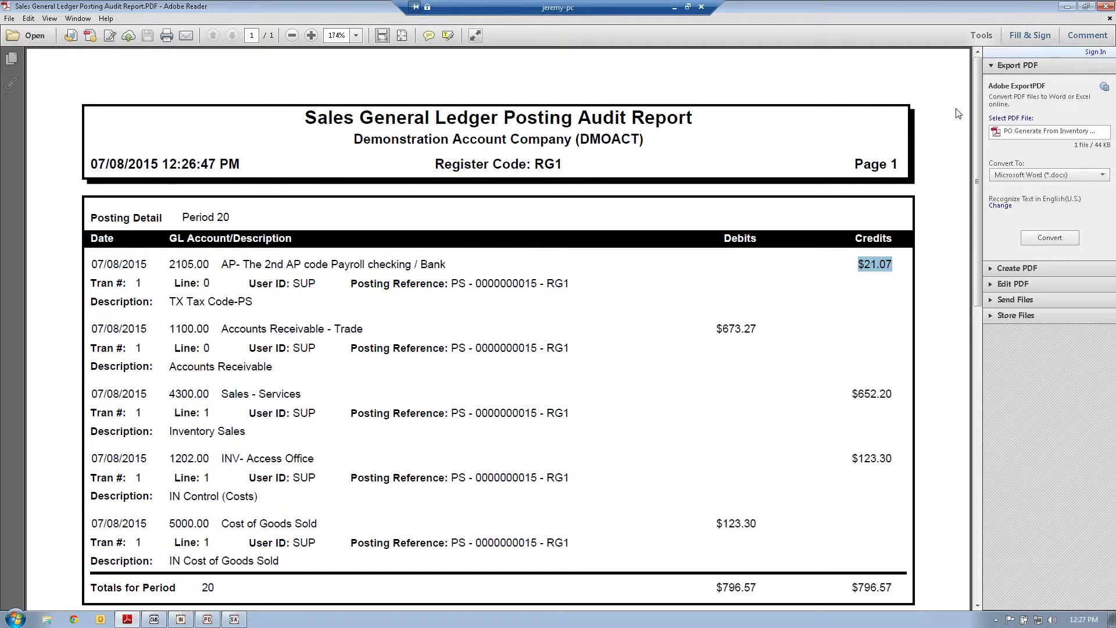
click(1109, 18)
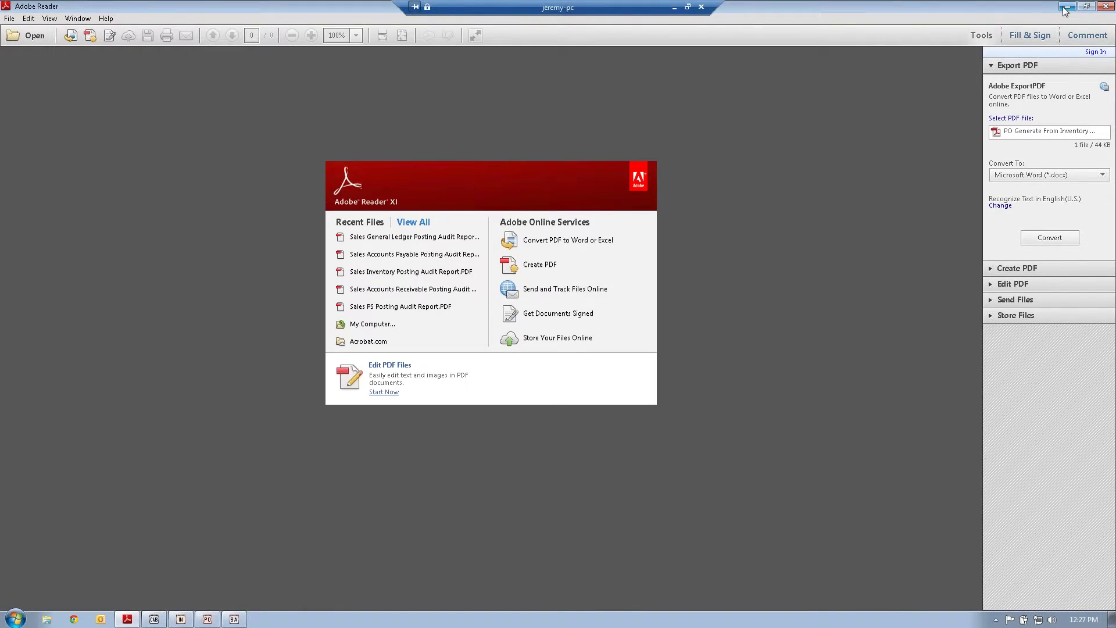
click(1068, 6)
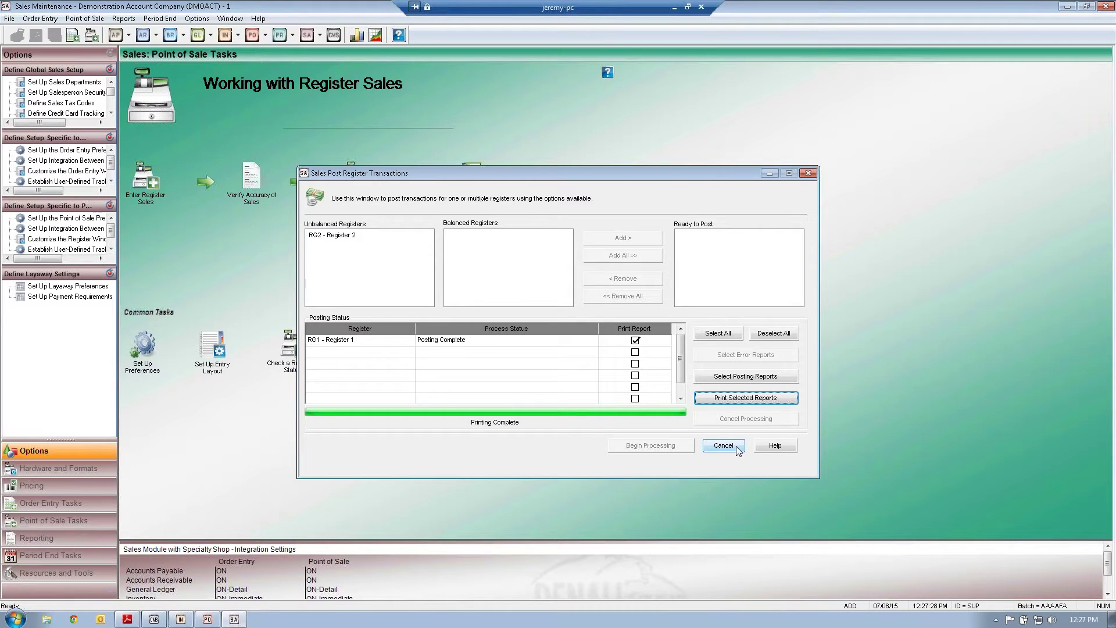
Close the Sales Post Register Transactions window and switch to the Inventory module
click(726, 447)
click(181, 619)
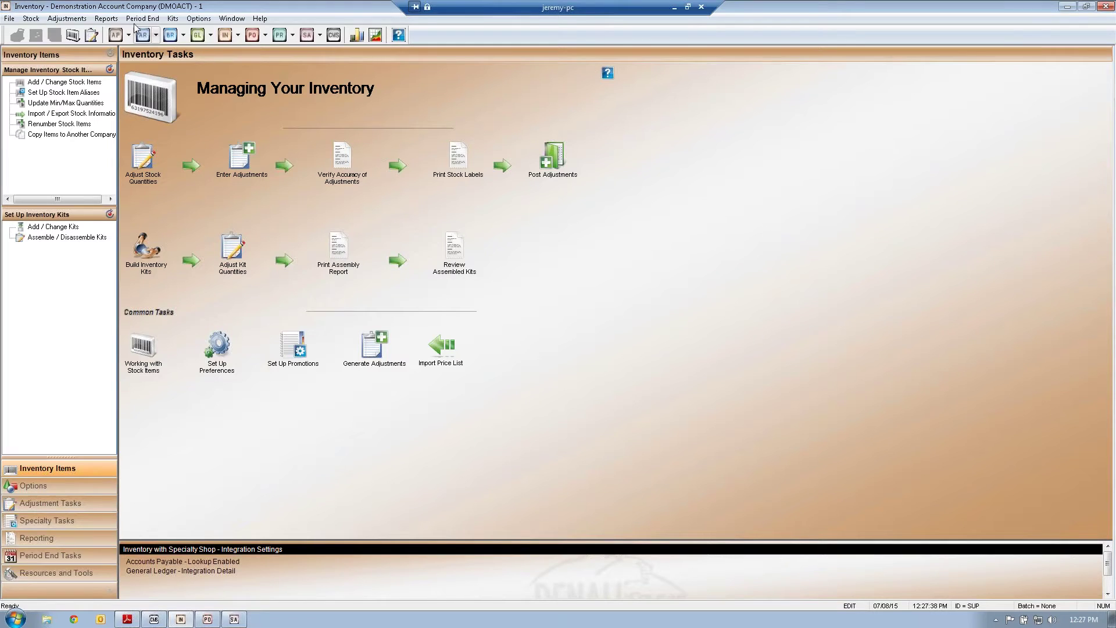
click(106, 18)
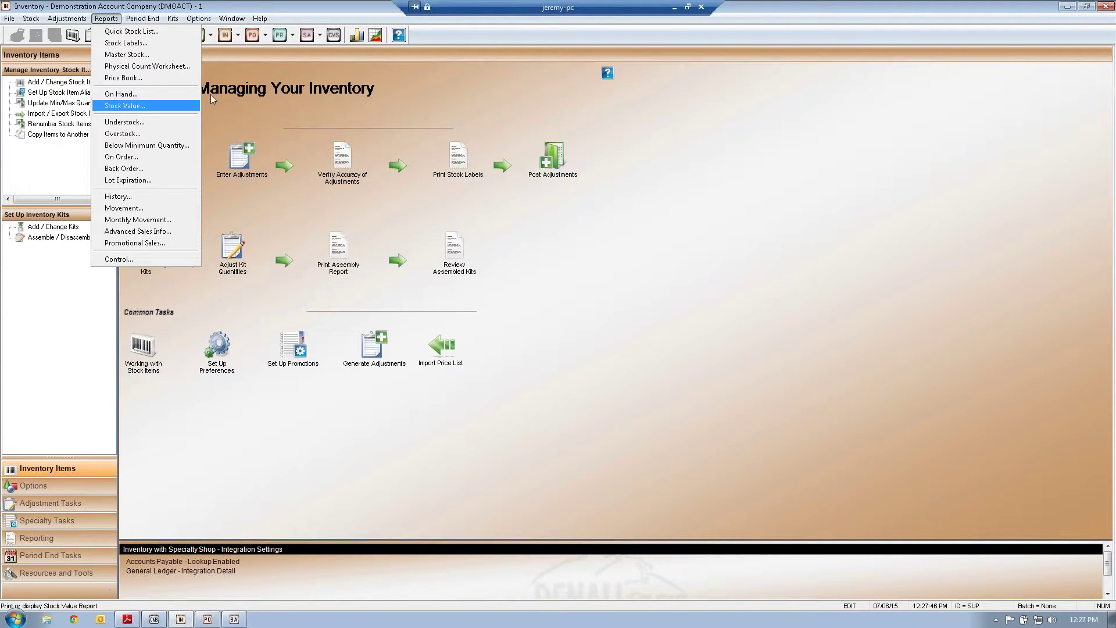
click(237, 98)
click(106, 19)
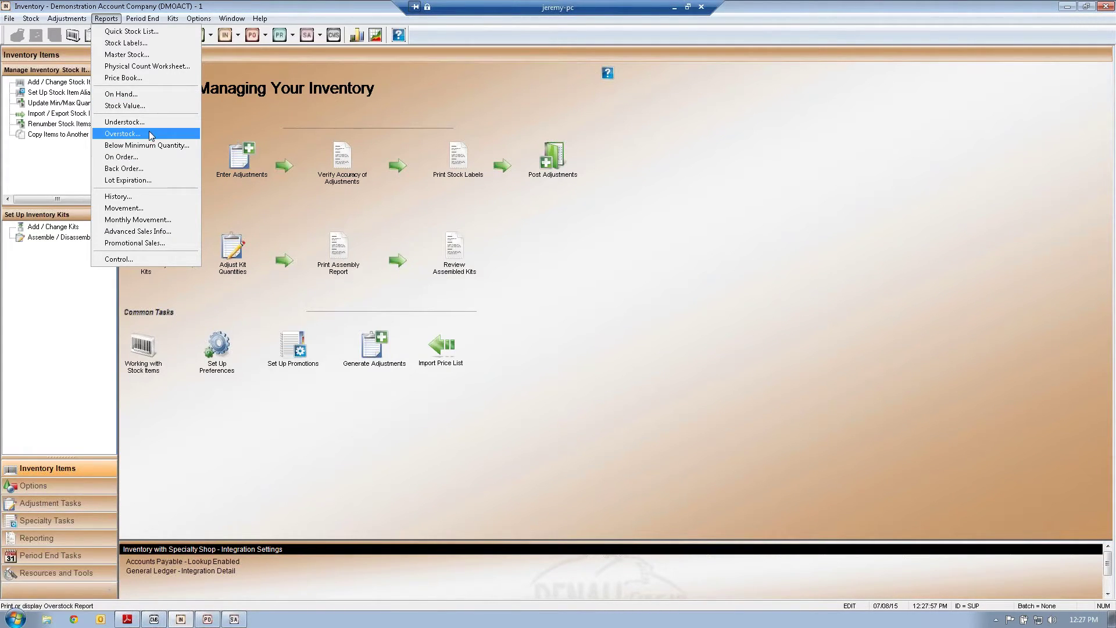
click(62, 332)
Preview the sample images of the On Hand, Back Order, Understock, Overstock and Below Minimum Quantity reports in the Reporting section
click(36, 538)
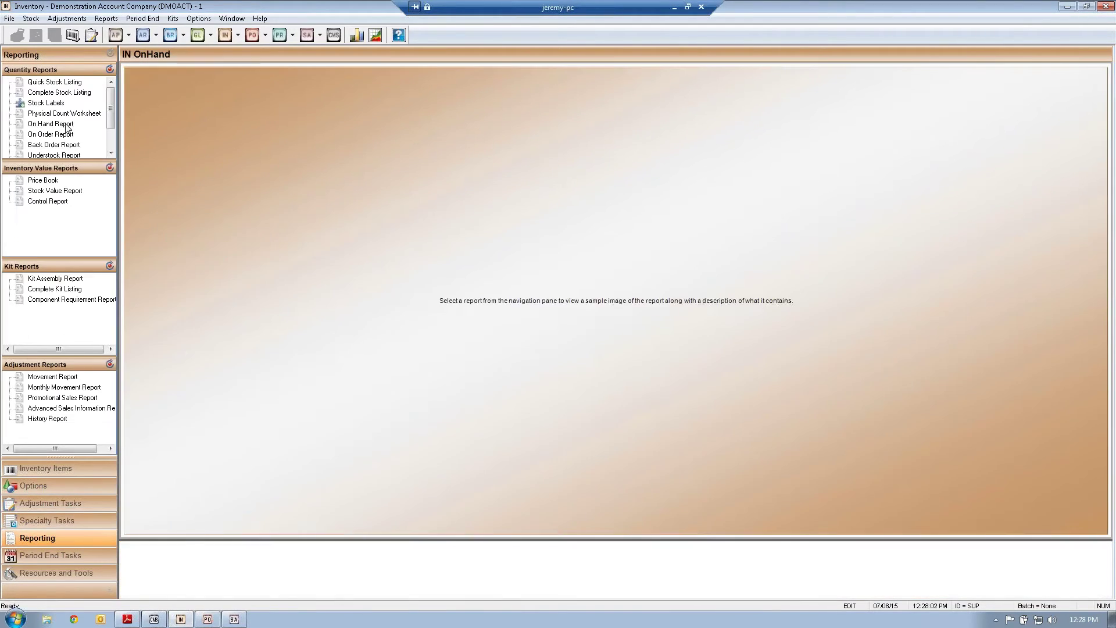
click(64, 124)
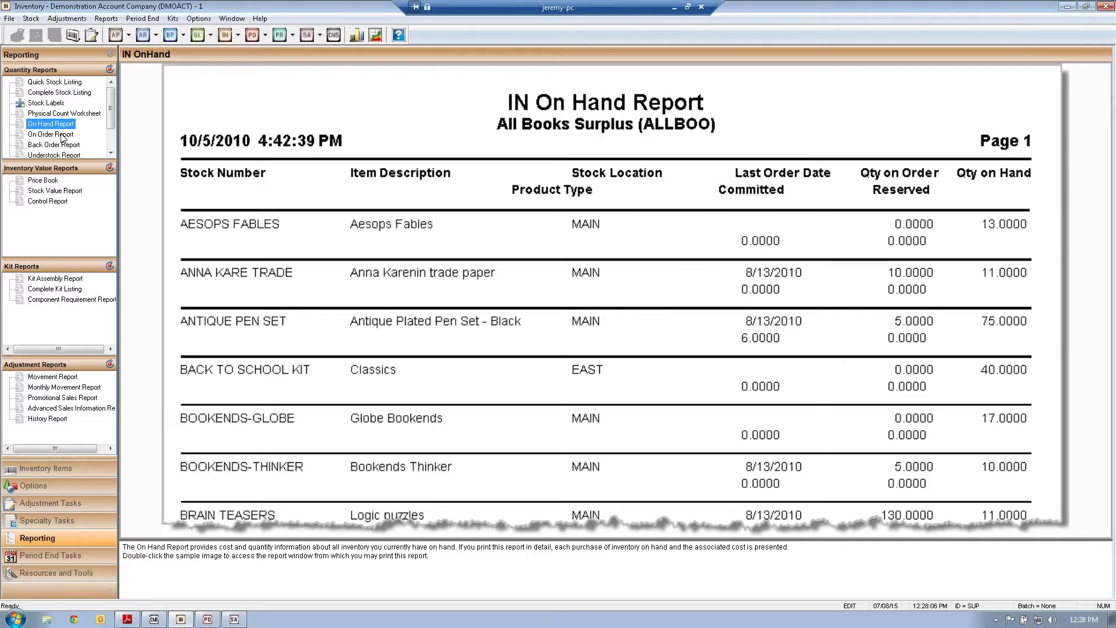
click(58, 144)
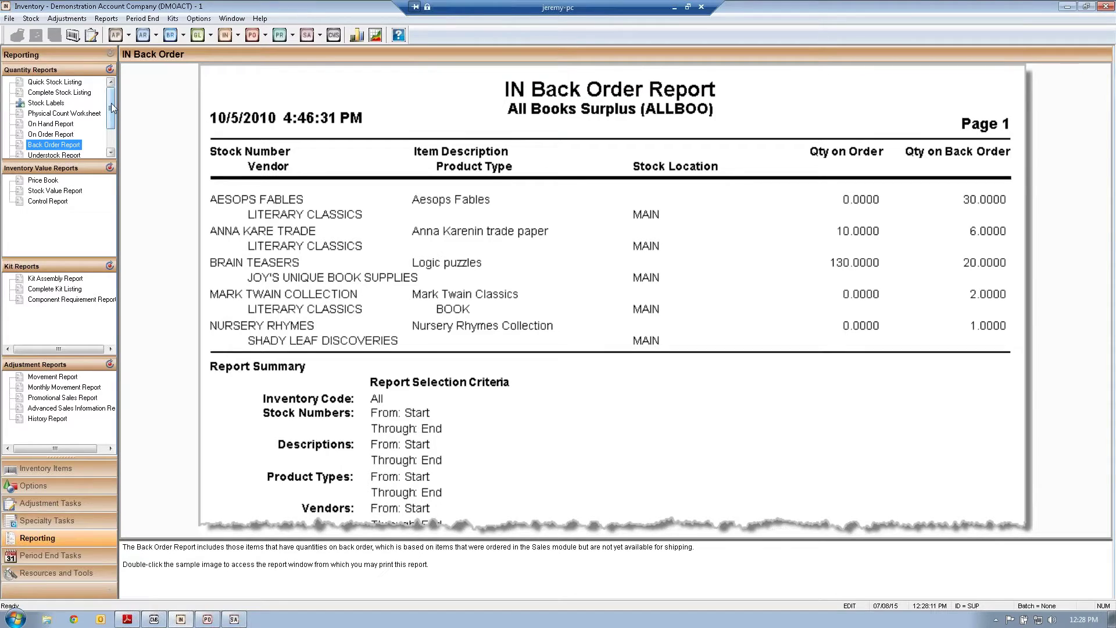
drag(112, 108, 112, 119)
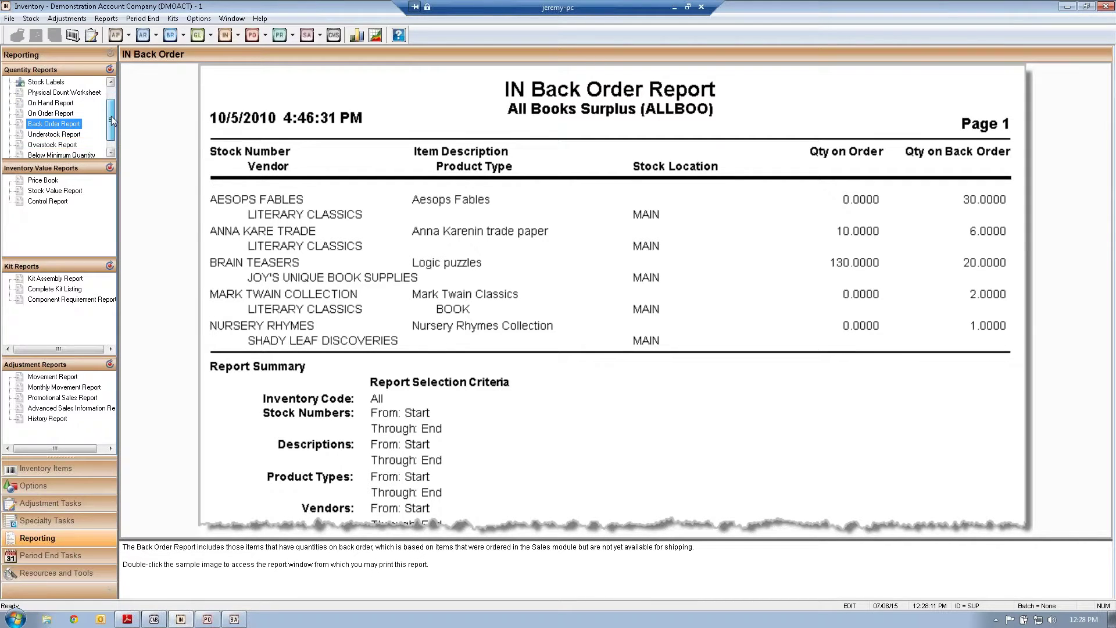
click(63, 135)
click(63, 145)
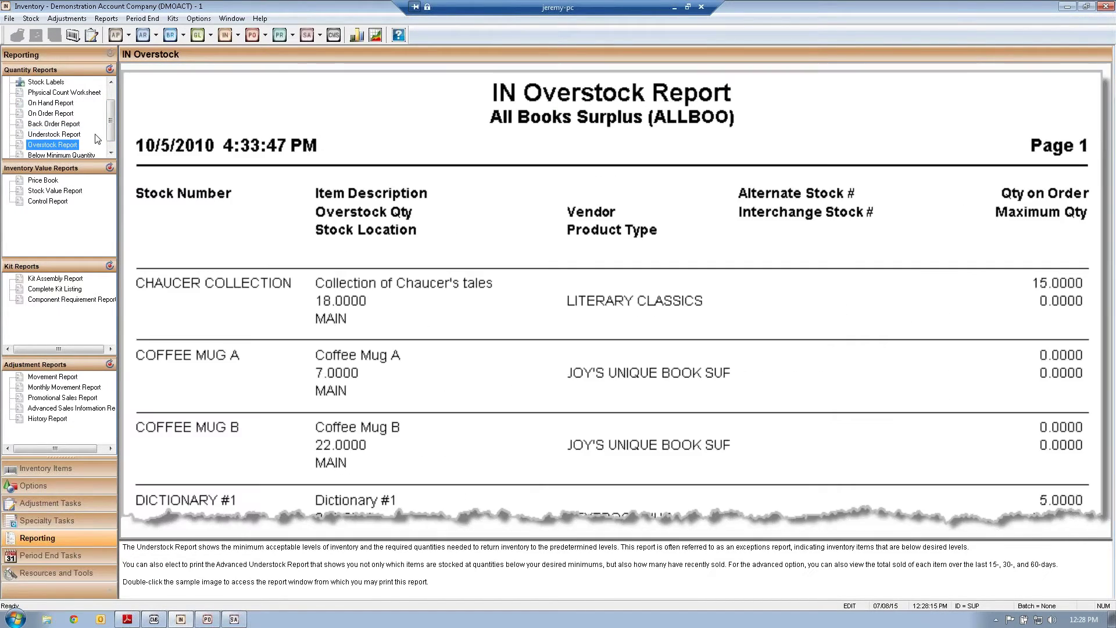
click(64, 154)
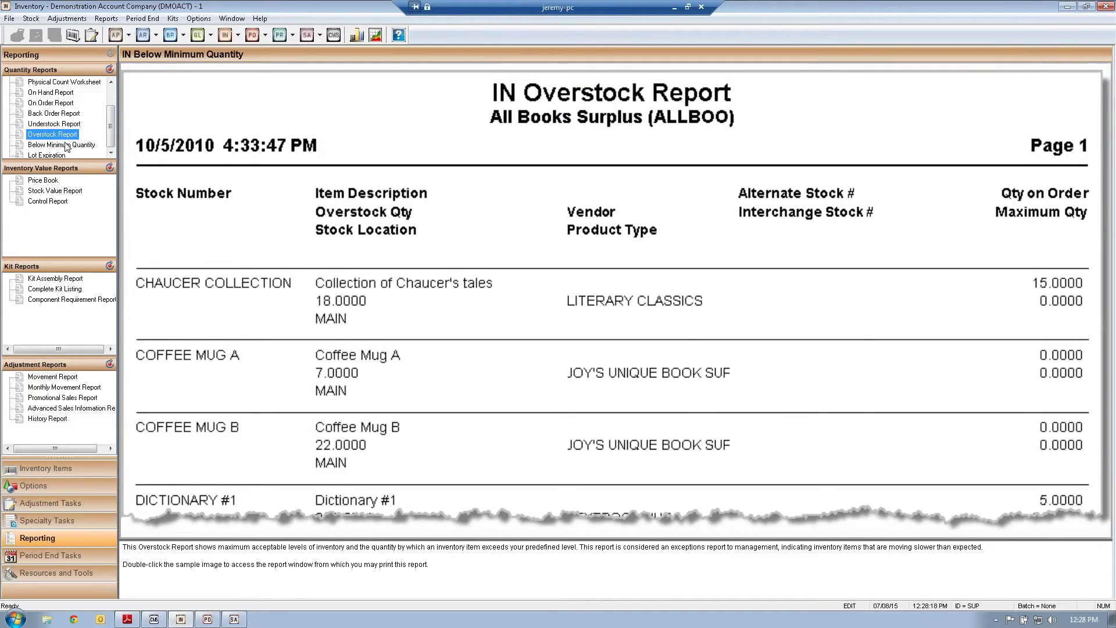
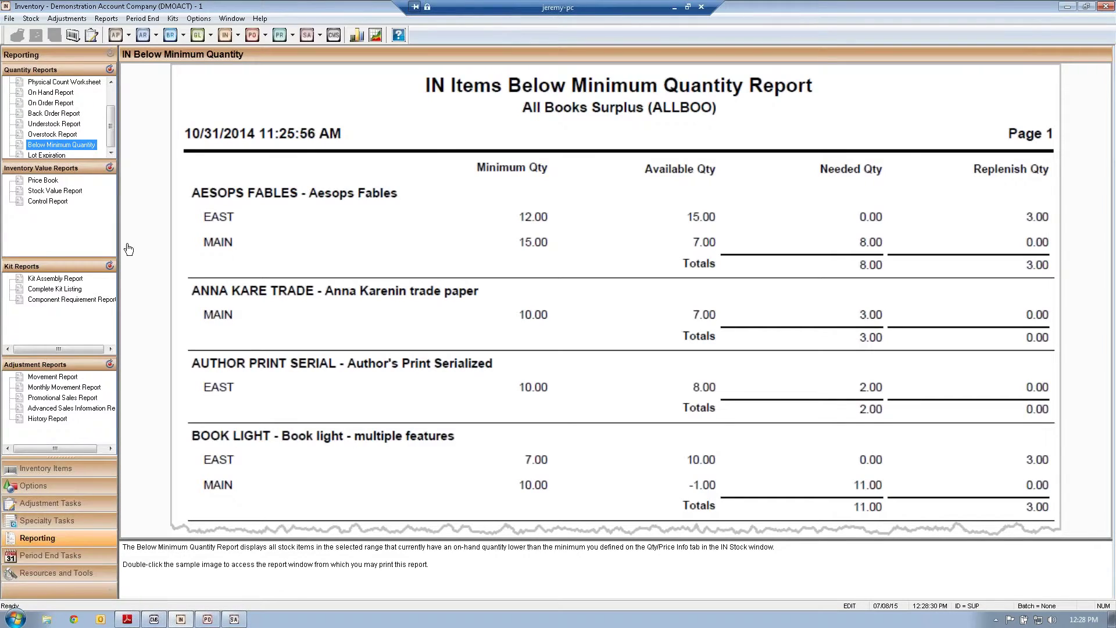
click(58, 468)
click(105, 19)
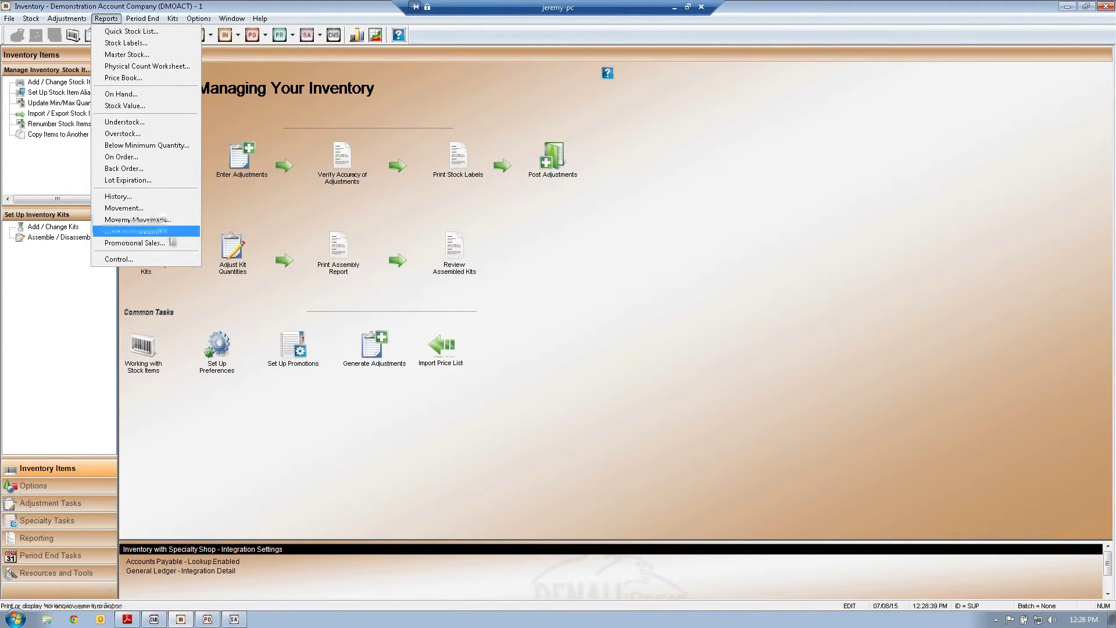
click(167, 220)
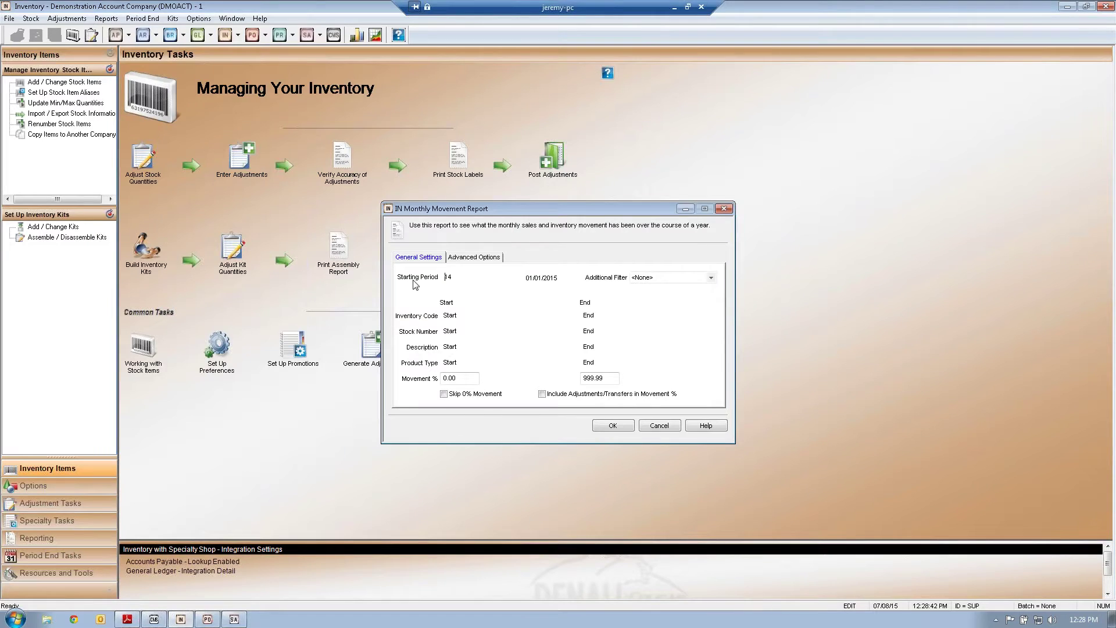
click(455, 317)
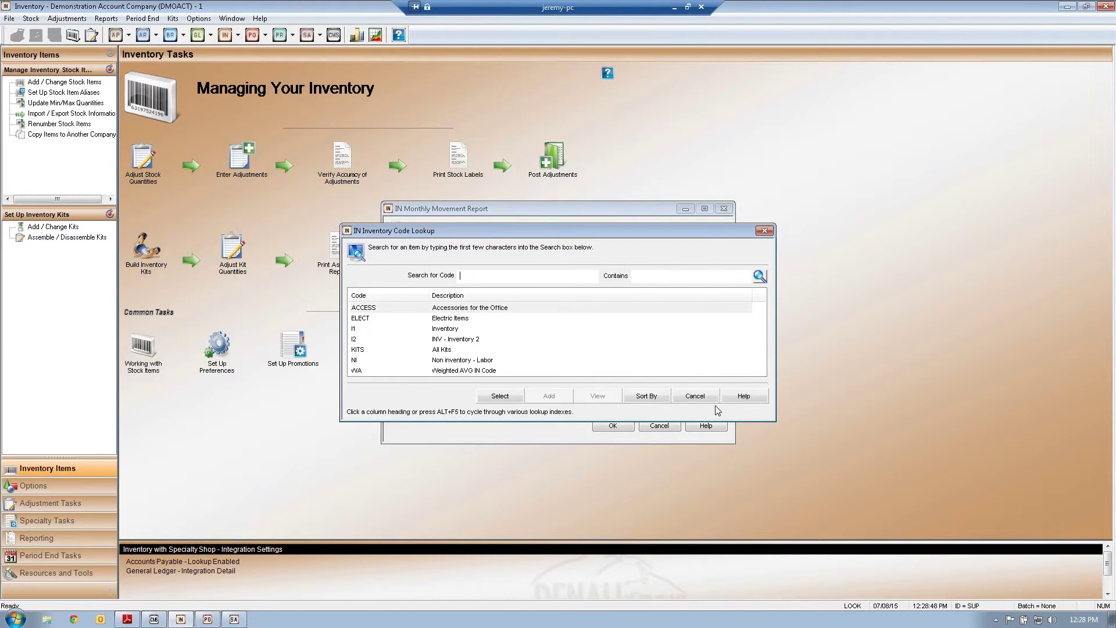
click(696, 396)
click(471, 335)
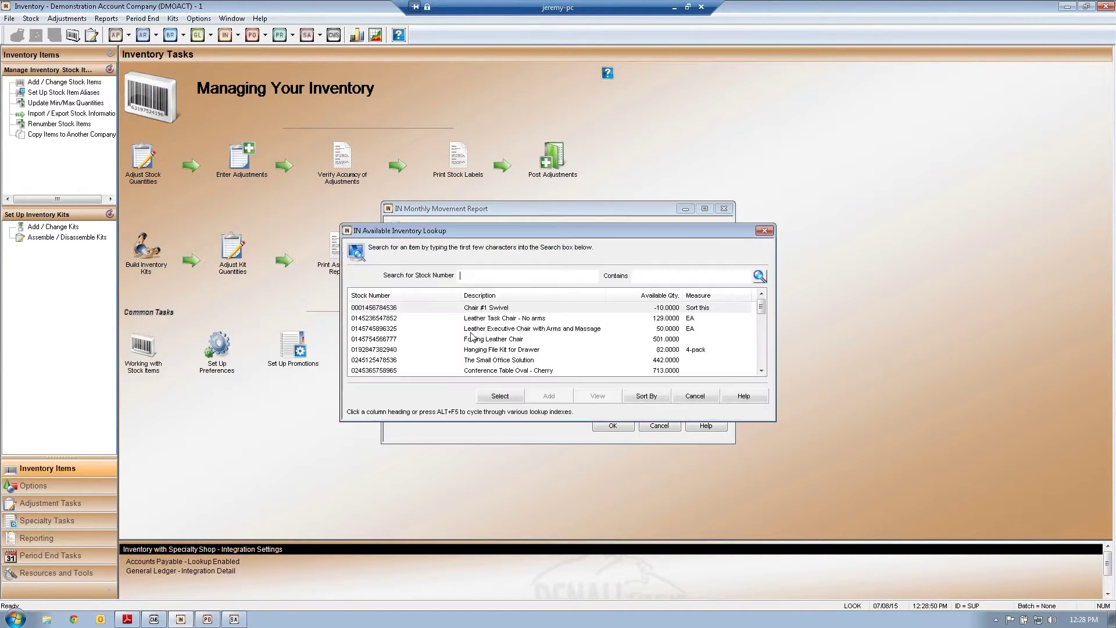
click(492, 330)
click(494, 320)
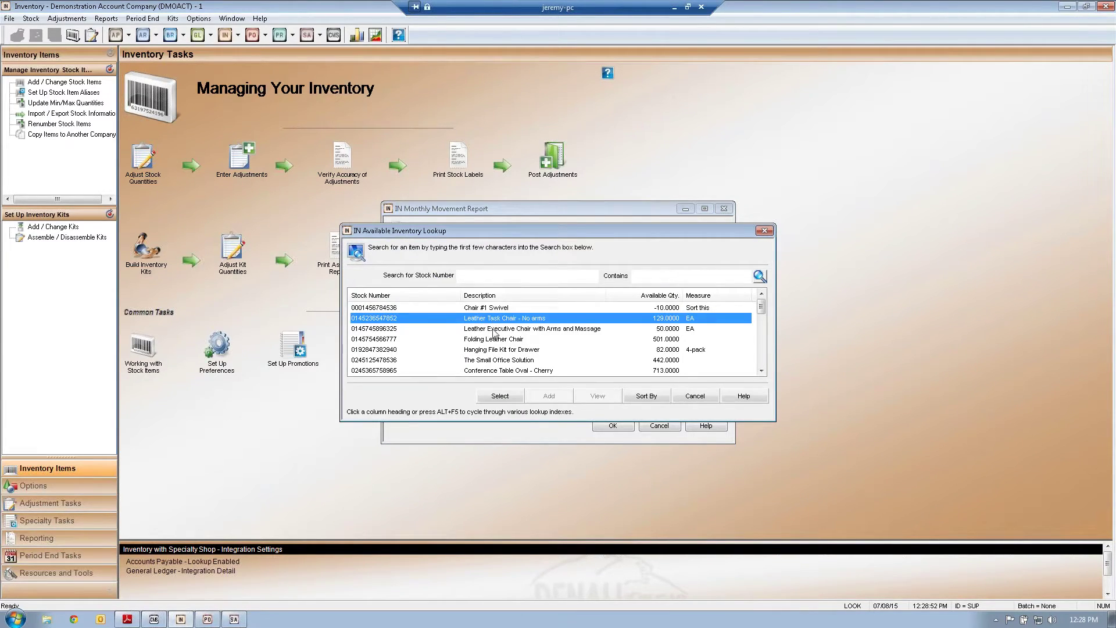
click(498, 396)
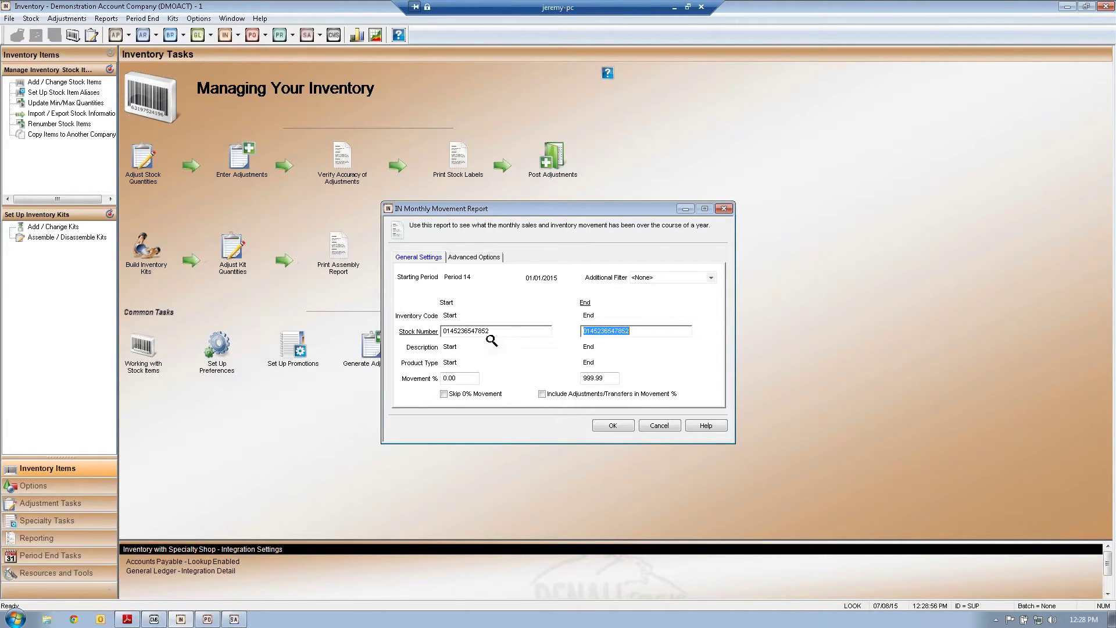
Output the IN Monthly Movement Report to the screen
click(610, 426)
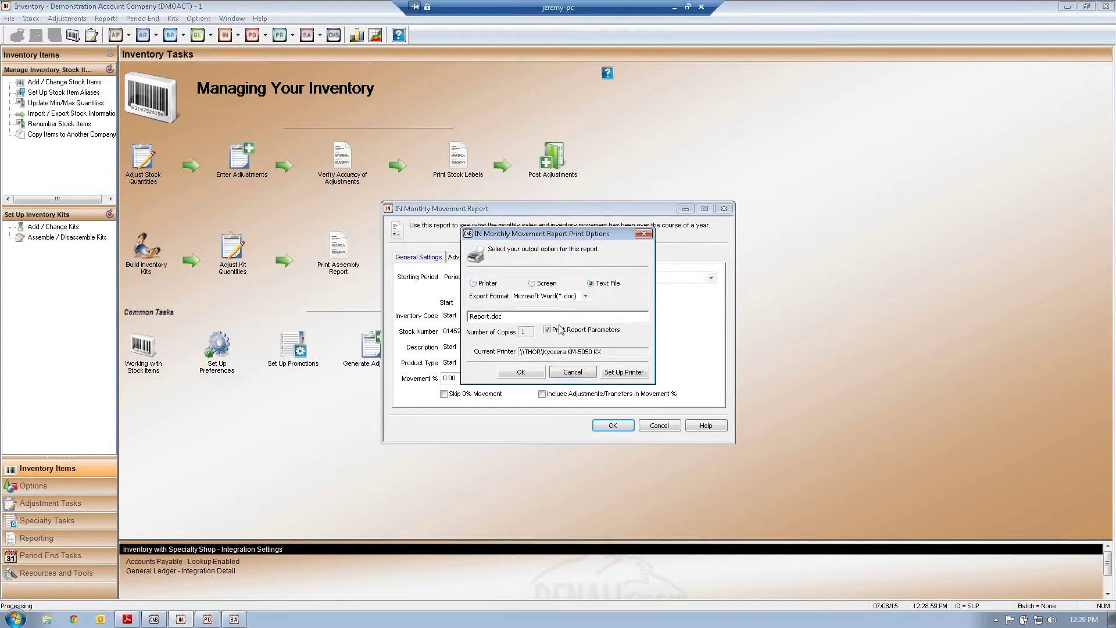
click(533, 284)
click(528, 359)
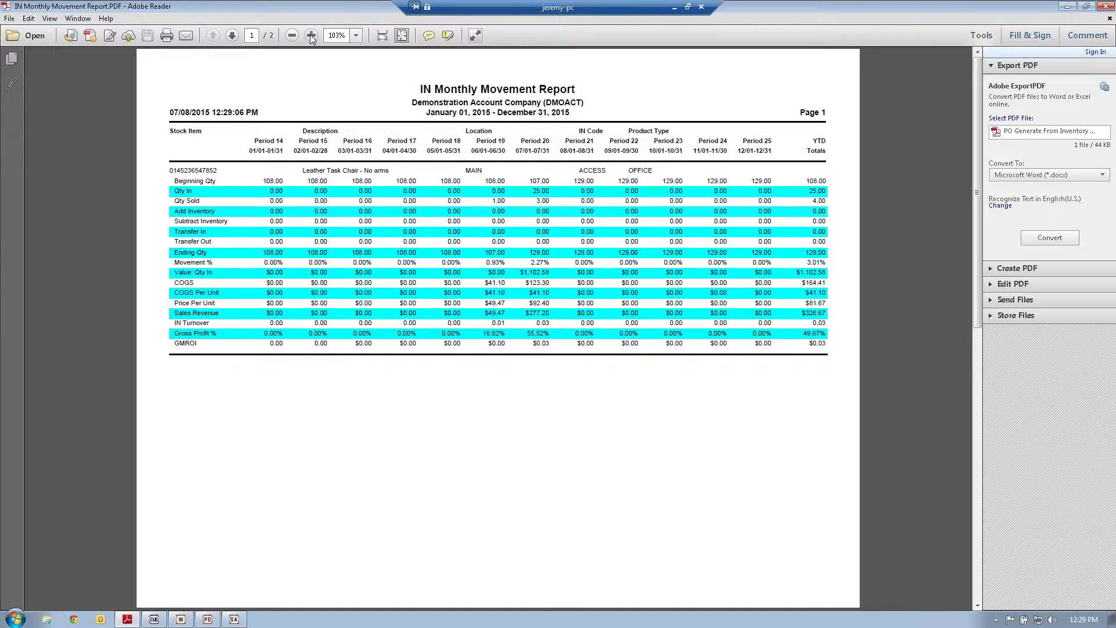
Examine the Leather Task Chair's Period 20 quantities, costs and gross profit on the Monthly Movement Report, and close it
click(311, 36)
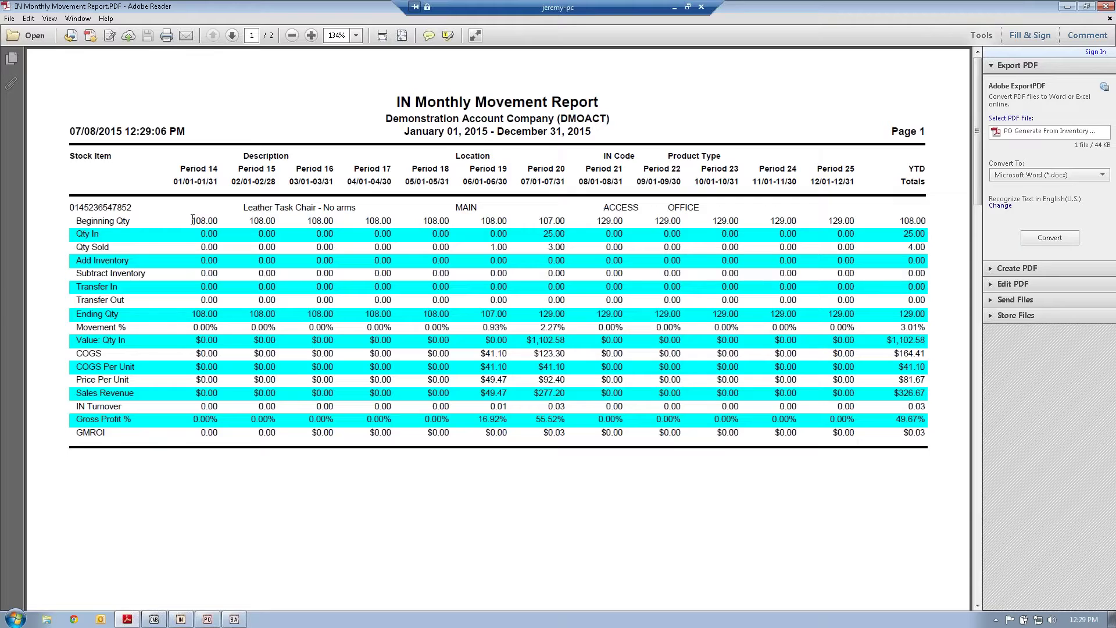
drag(192, 220, 225, 218)
click(225, 222)
double_click(548, 220)
drag(527, 169, 568, 170)
drag(540, 220, 565, 221)
drag(542, 234, 573, 234)
drag(547, 247, 566, 248)
drag(537, 314, 547, 354)
click(545, 353)
drag(545, 353, 569, 421)
drag(76, 210, 375, 222)
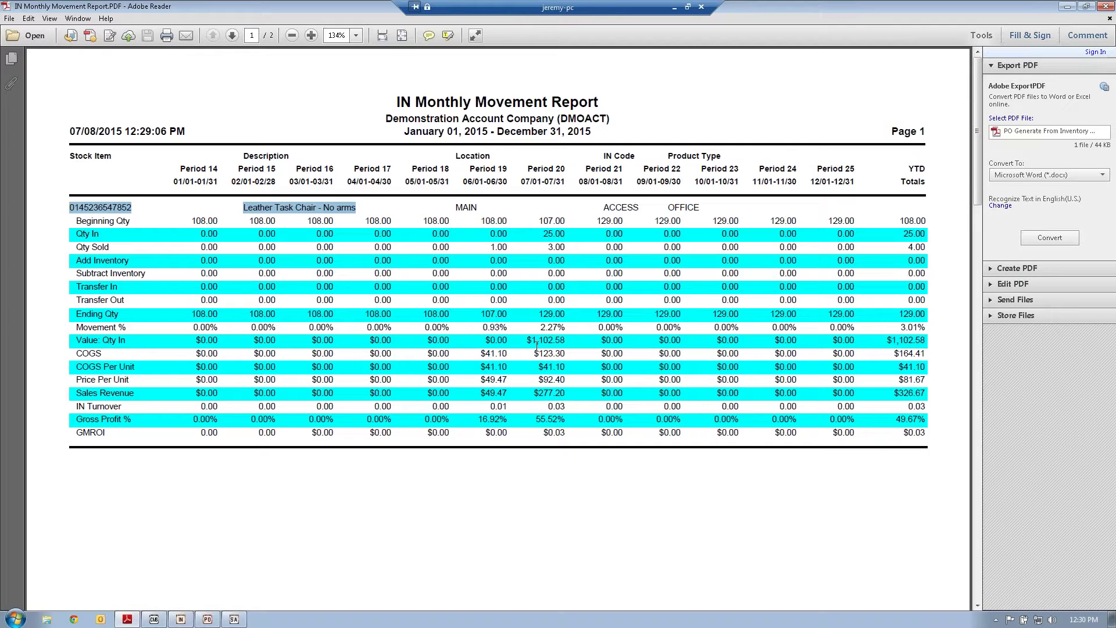
click(1109, 18)
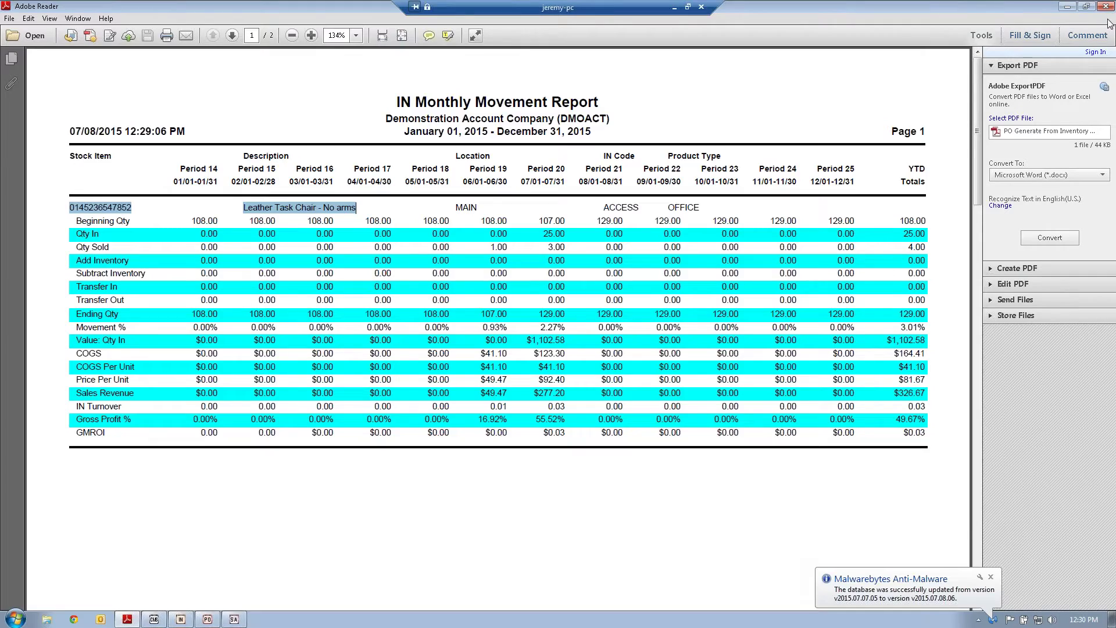
Minimize the report viewer and cancel the IN Monthly Movement Report setup
click(1066, 7)
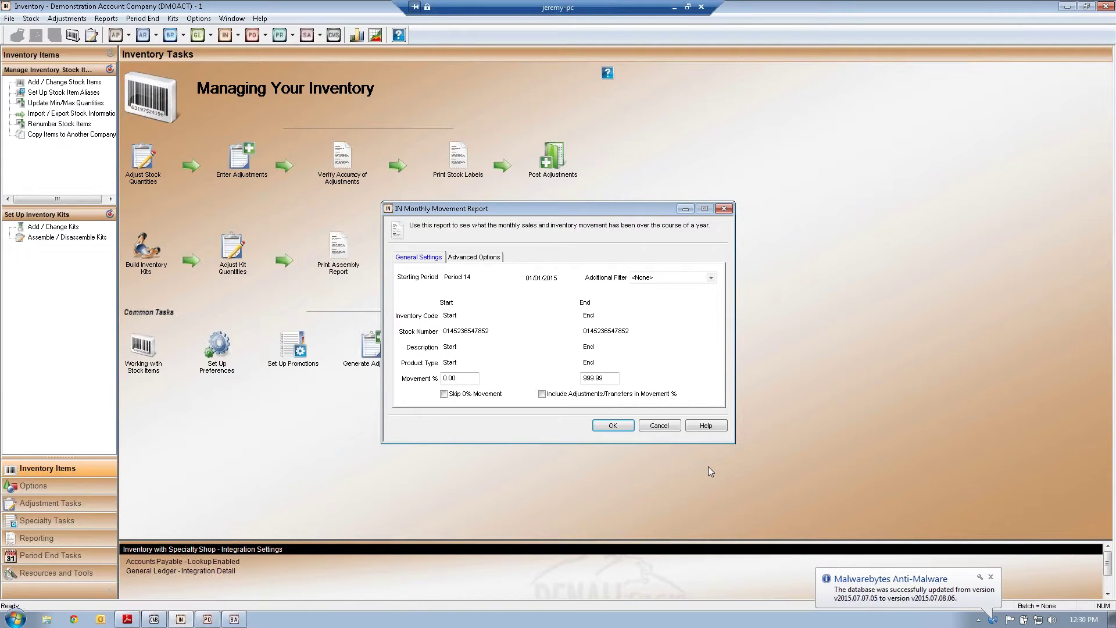
click(662, 427)
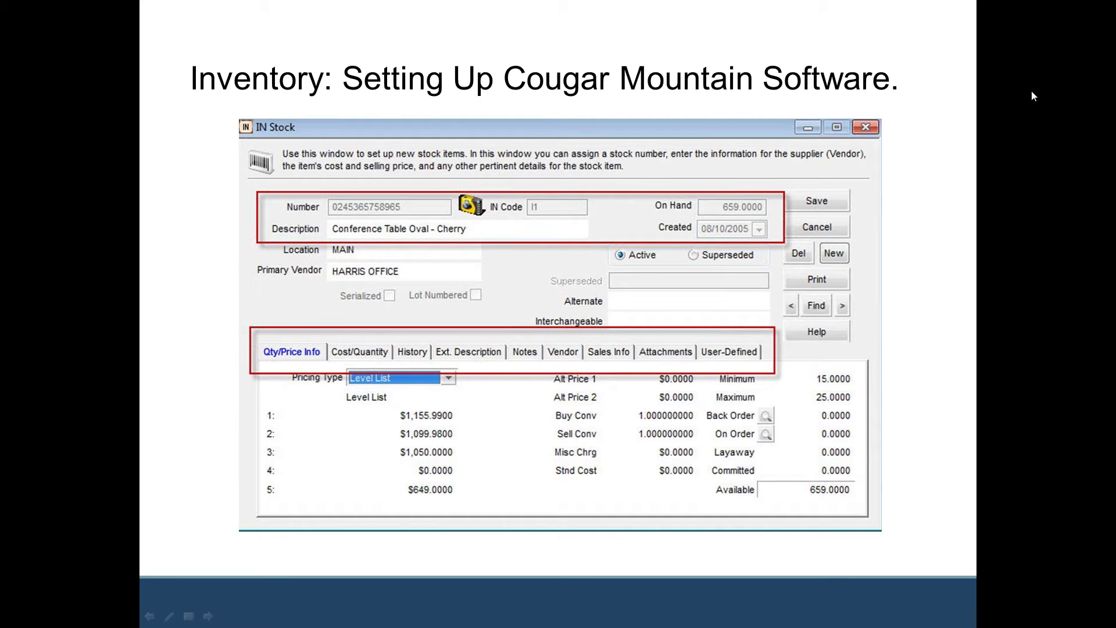
click(908, 437)
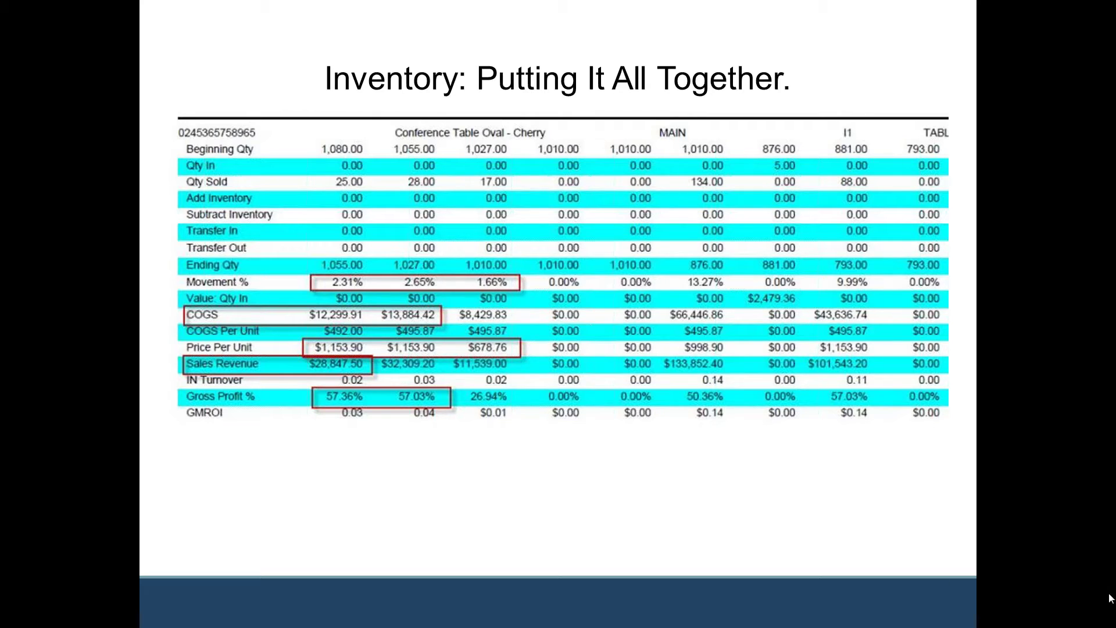
key(Right)
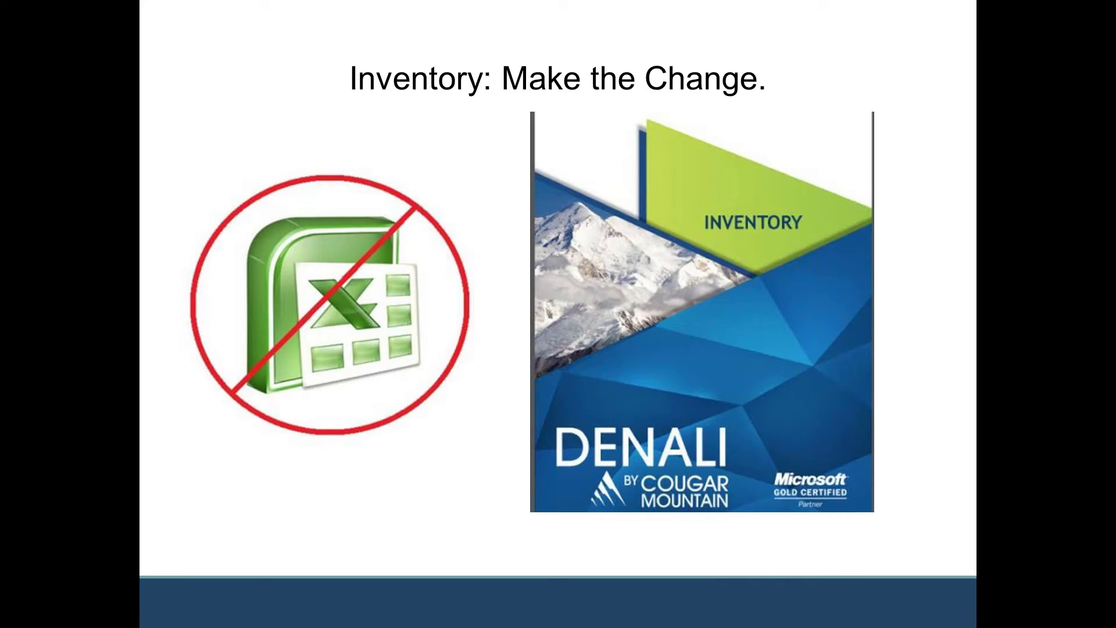
key(Right)
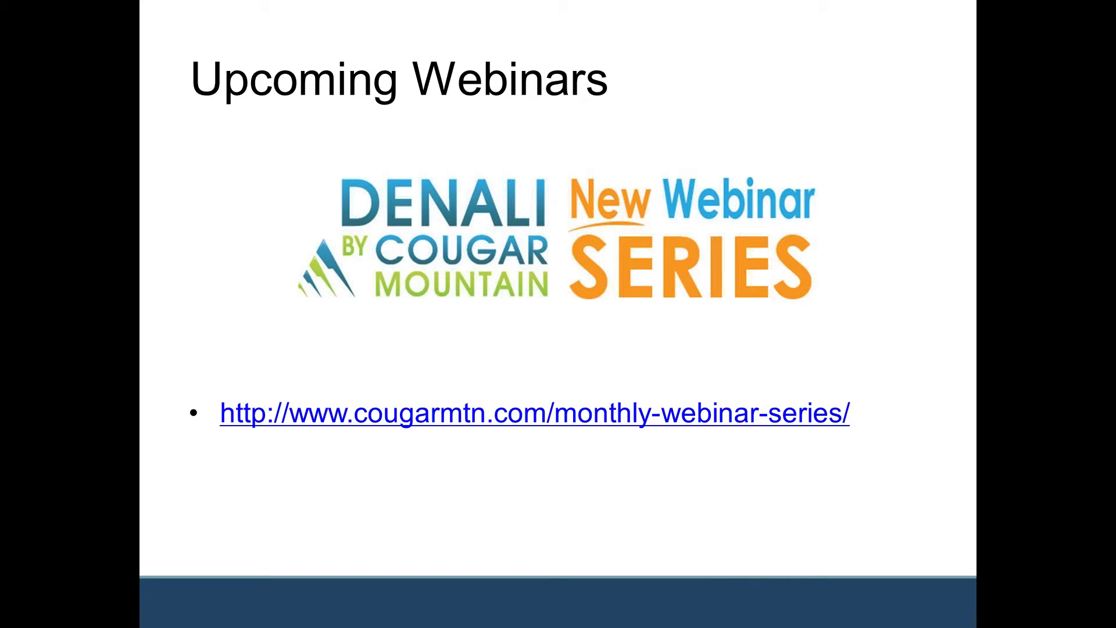
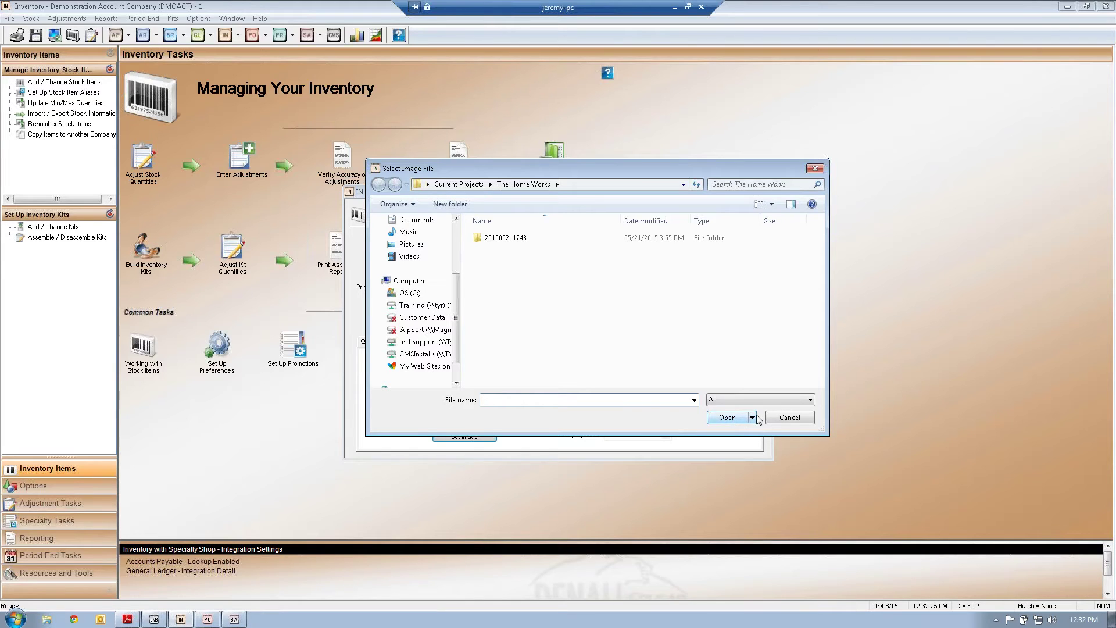
Cancel the image file selection for the Leather Task Chair, then close its Set Image window and stock record
click(789, 418)
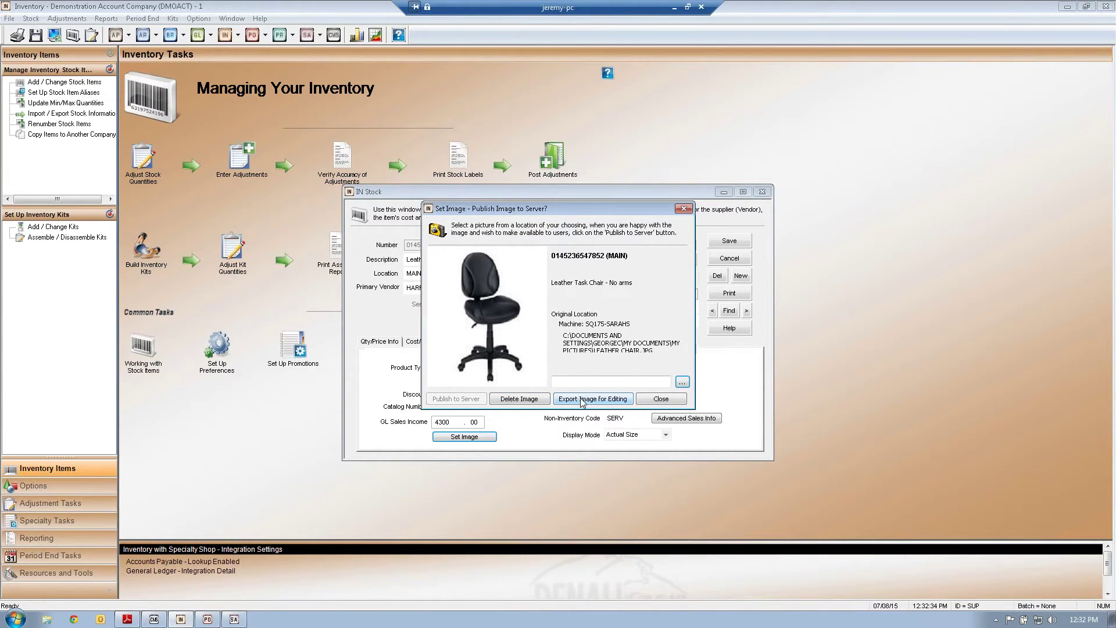
click(658, 399)
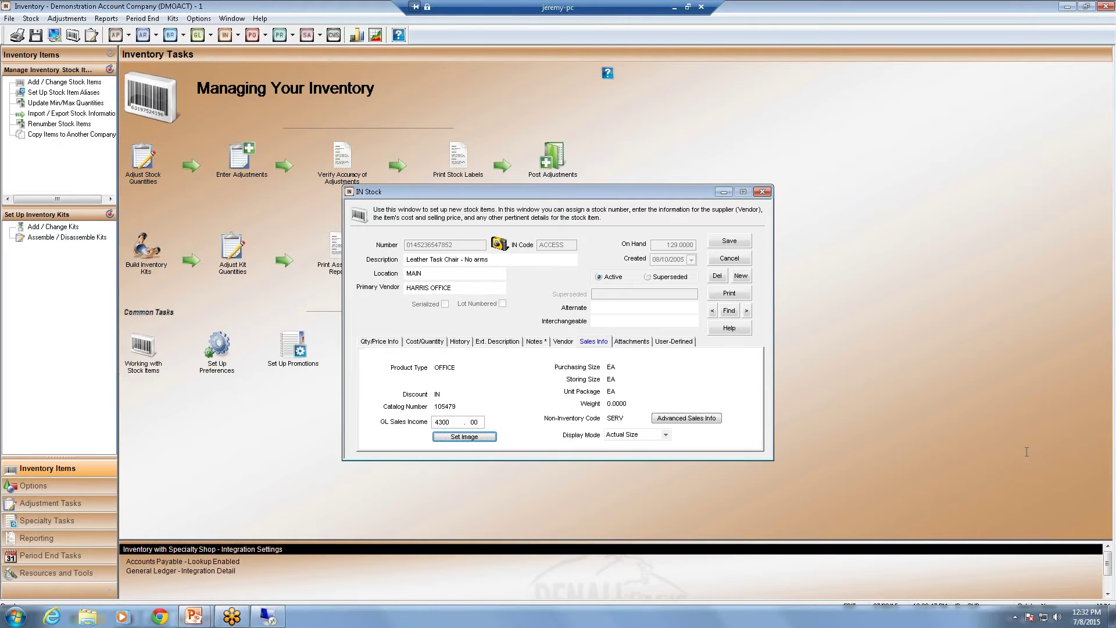
click(735, 259)
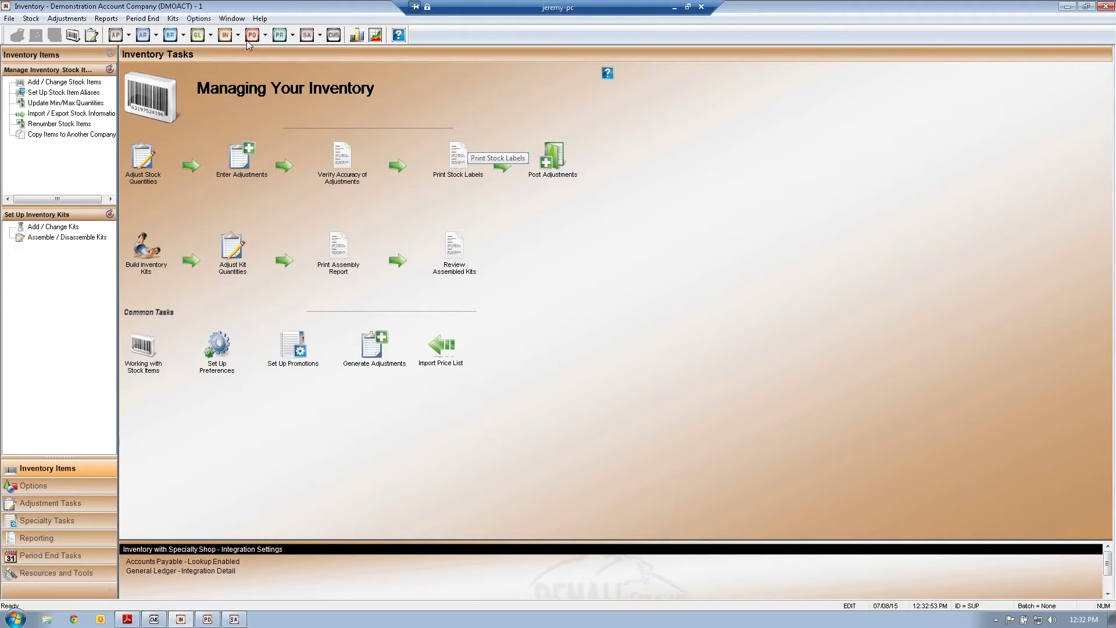
Open the IN Inventory Codes setup and bring up the ELECT code, Electric Items, for editing
click(188, 21)
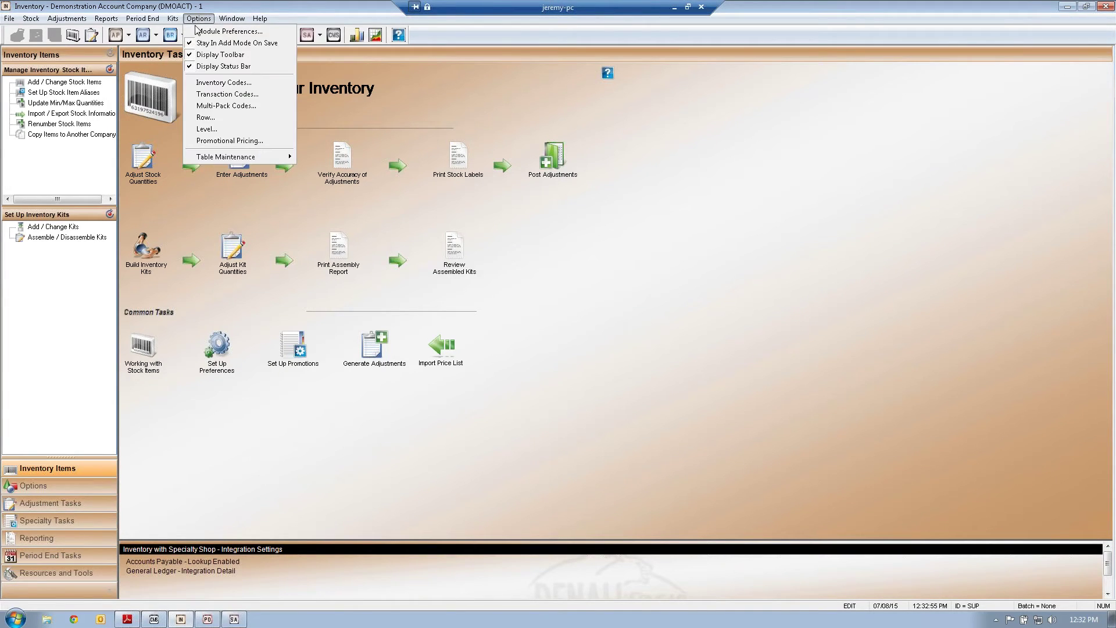
click(210, 75)
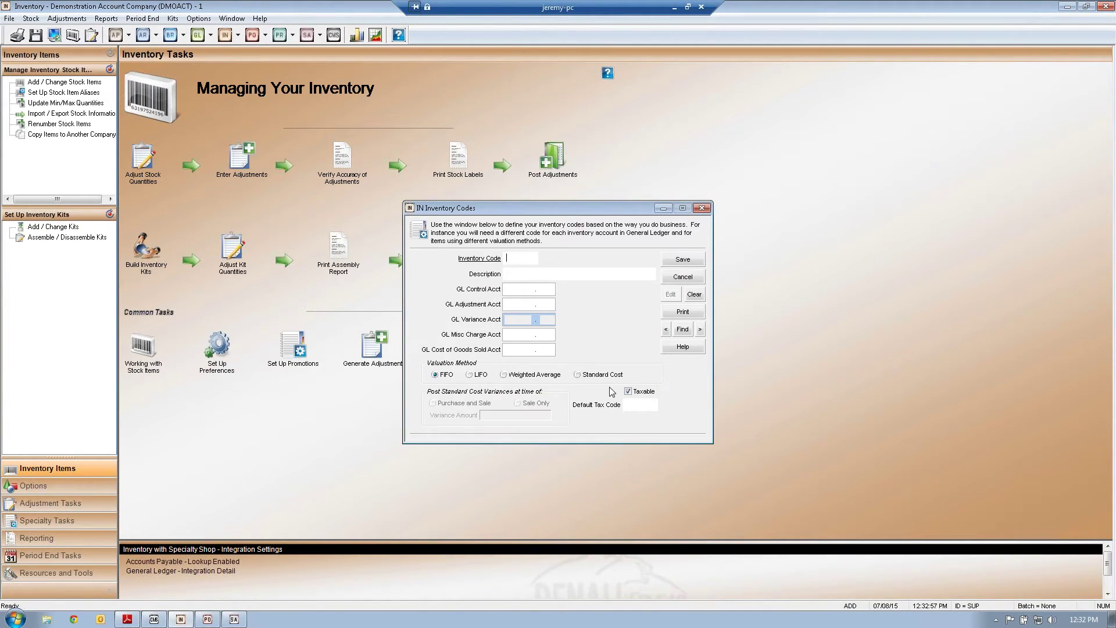
click(700, 329)
click(699, 329)
click(700, 329)
click(666, 329)
click(672, 294)
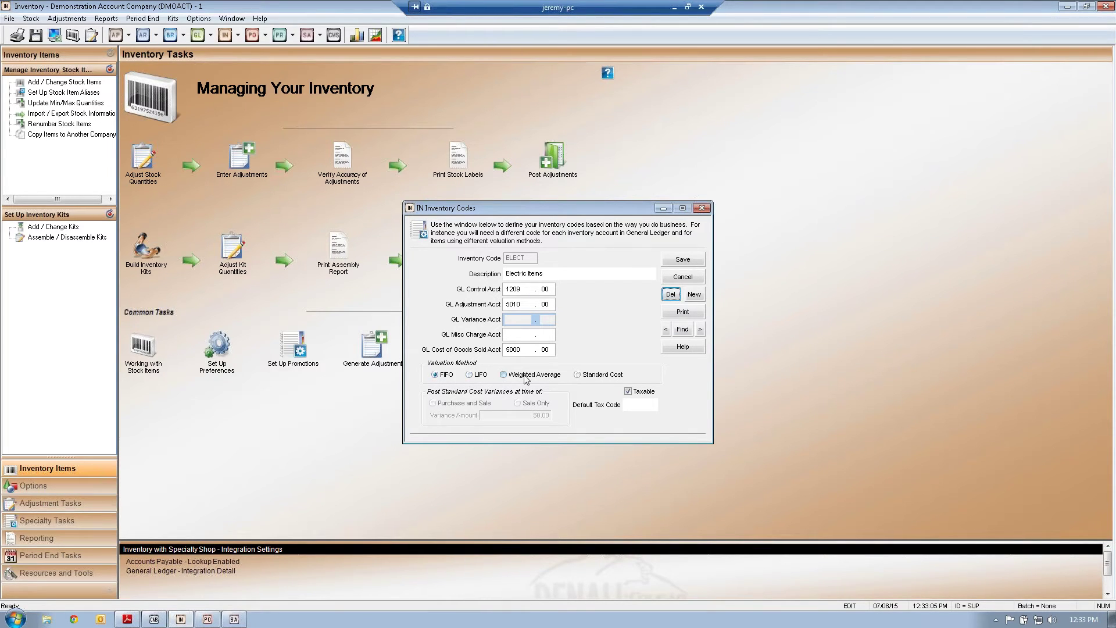
Try the Standard Cost valuation method on the ELECT code, return it to FIFO, and close the code without saving
click(587, 377)
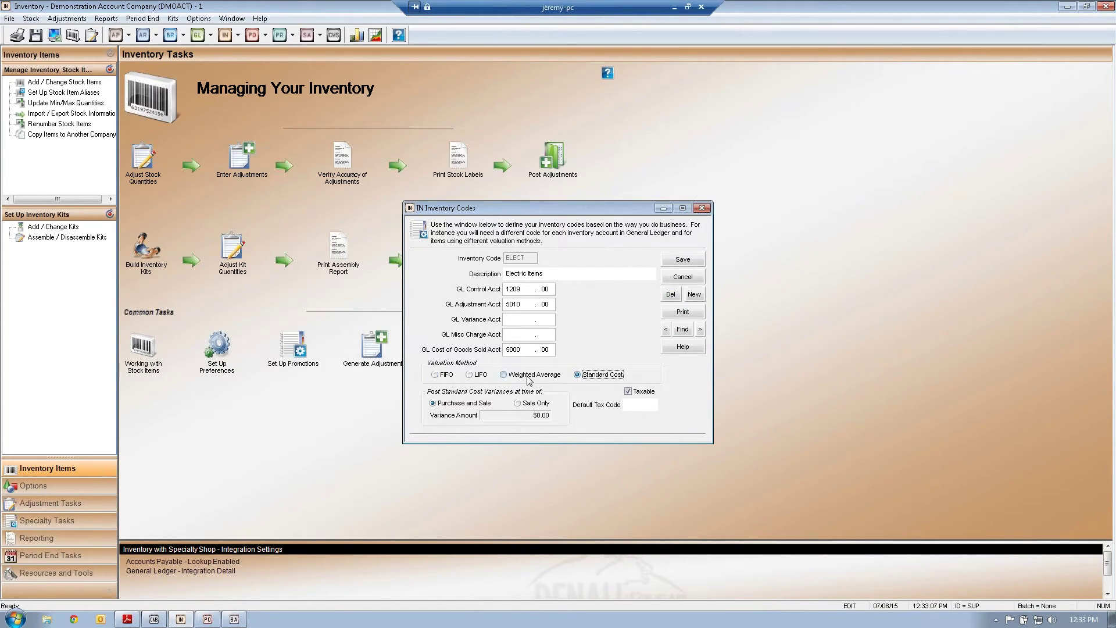
click(437, 376)
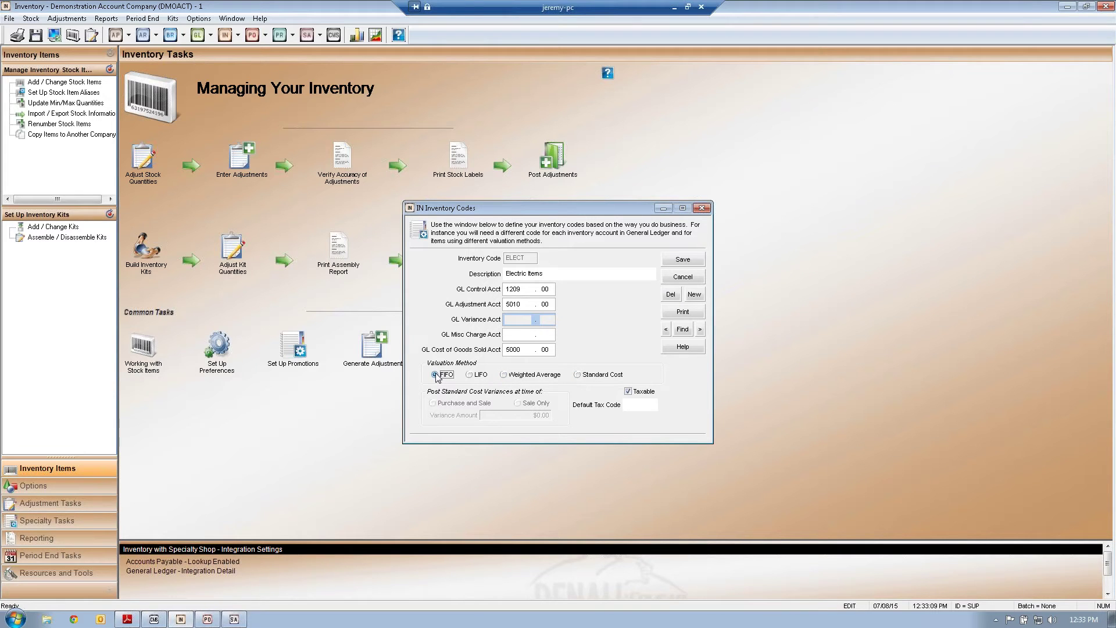
click(683, 277)
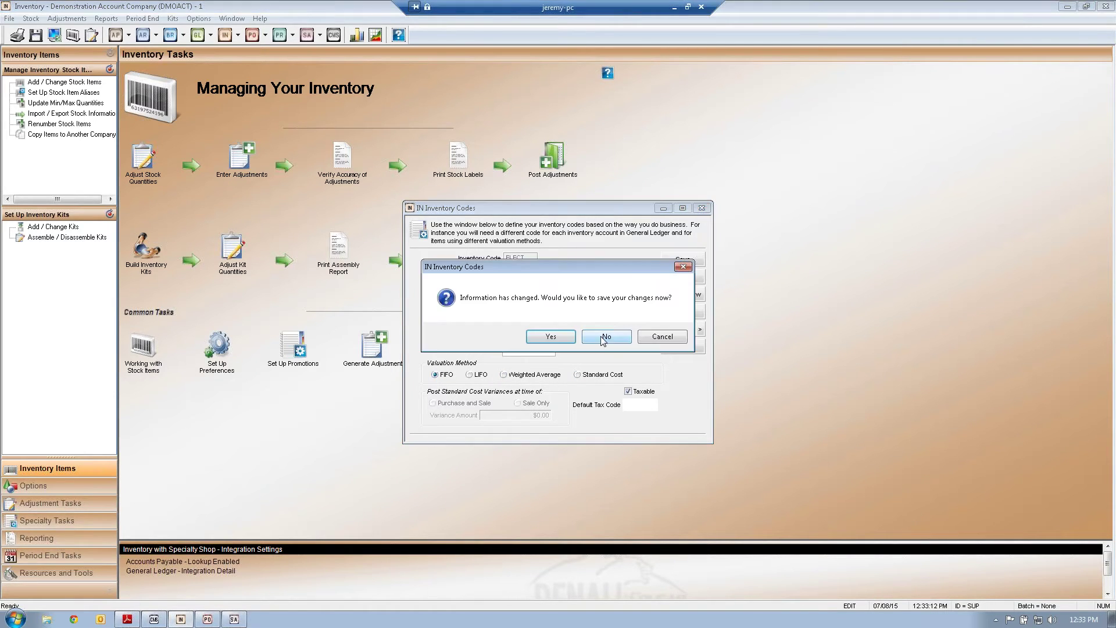
click(606, 338)
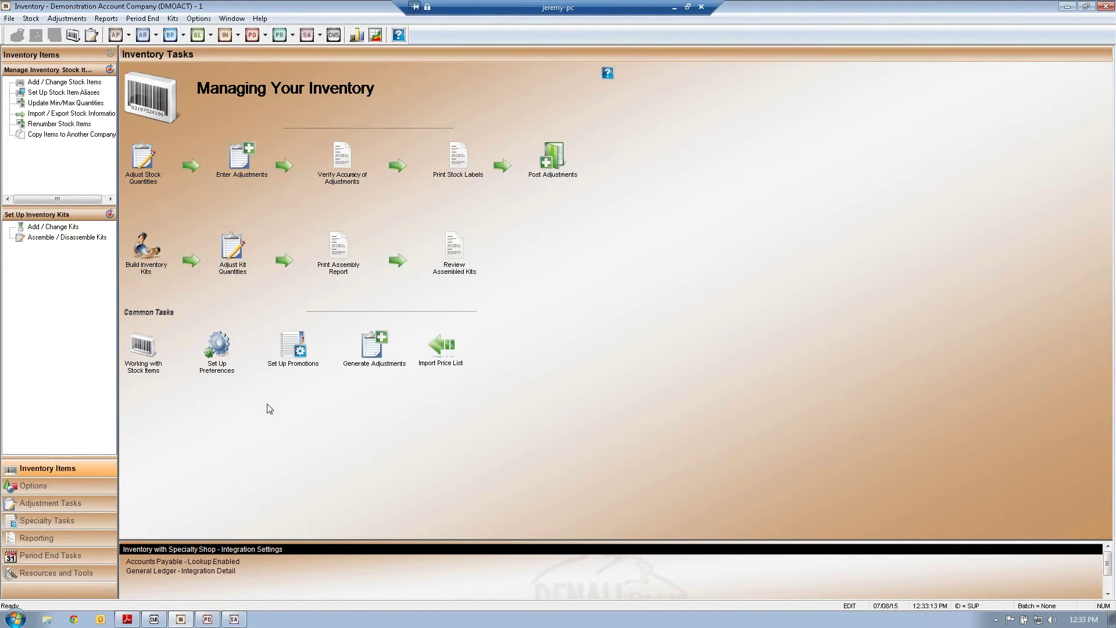
click(150, 350)
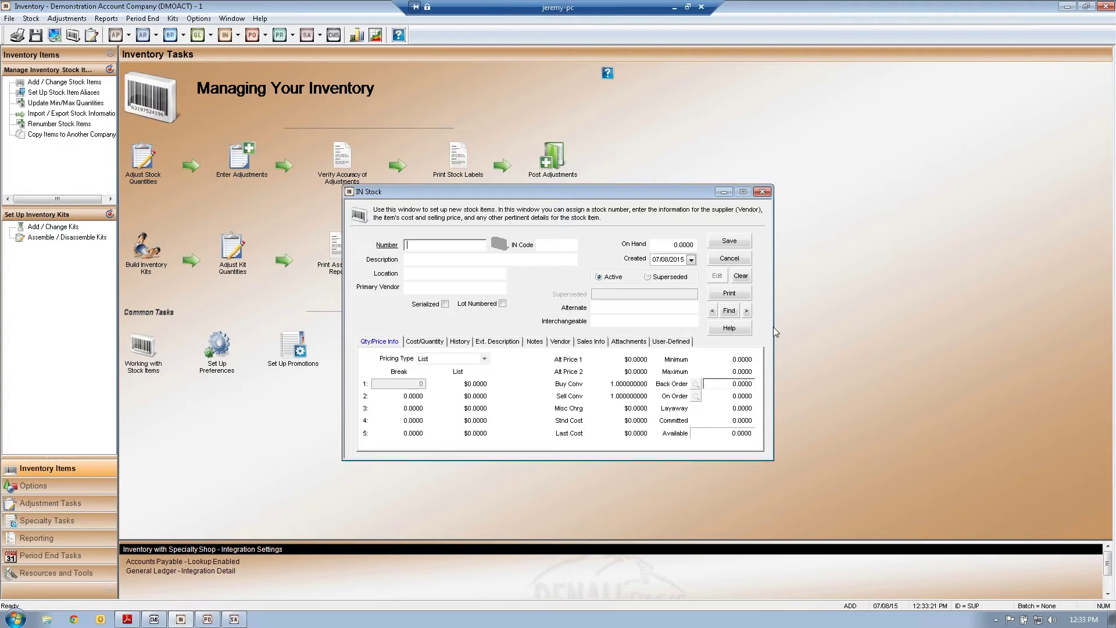
click(747, 310)
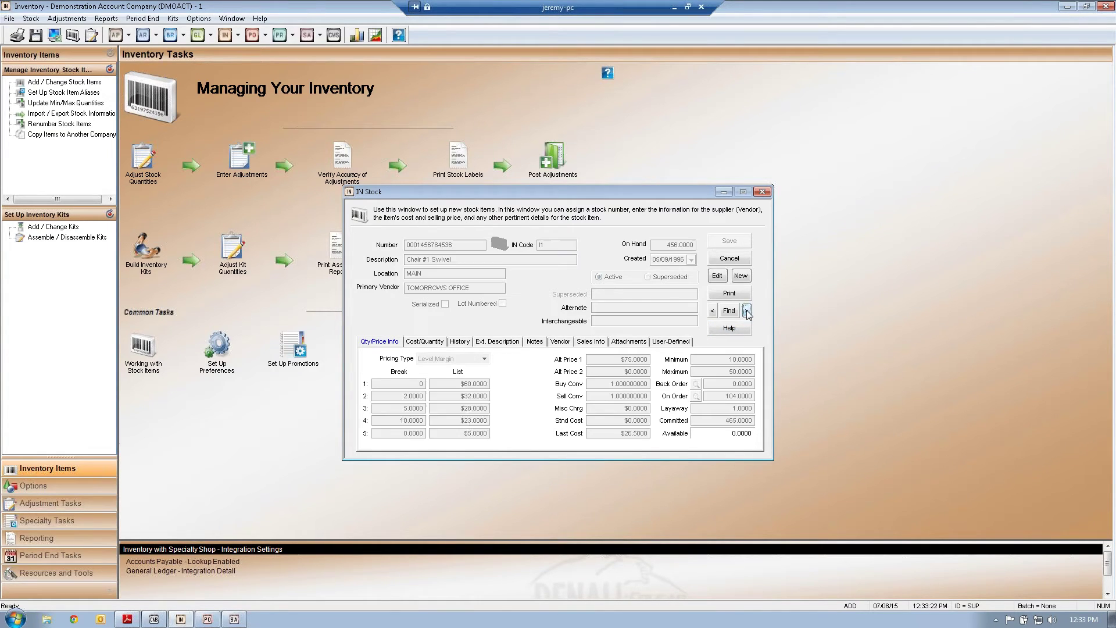
click(437, 341)
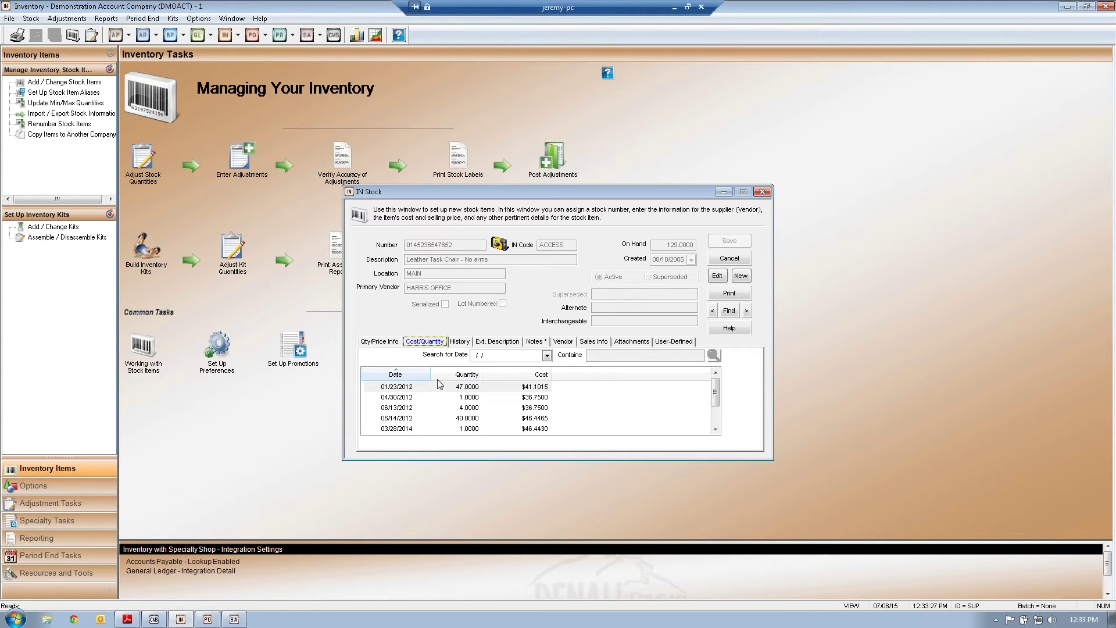
drag(716, 393, 716, 414)
click(434, 429)
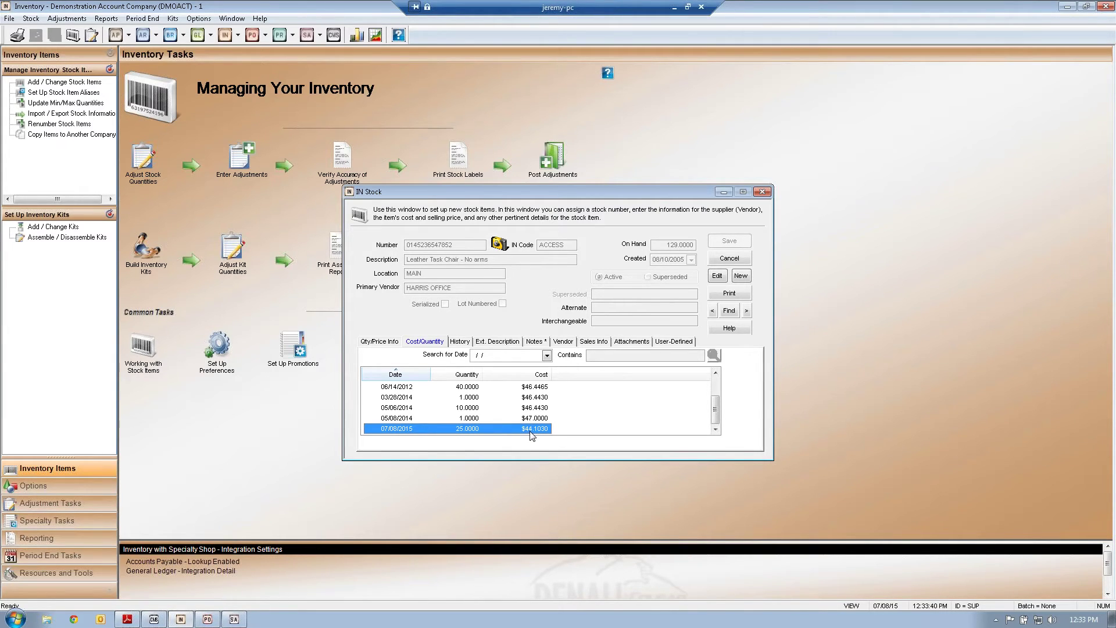
Compare the chair's last cost with its individual cost layers from 01/23/2012 through 07/08/2015
click(395, 343)
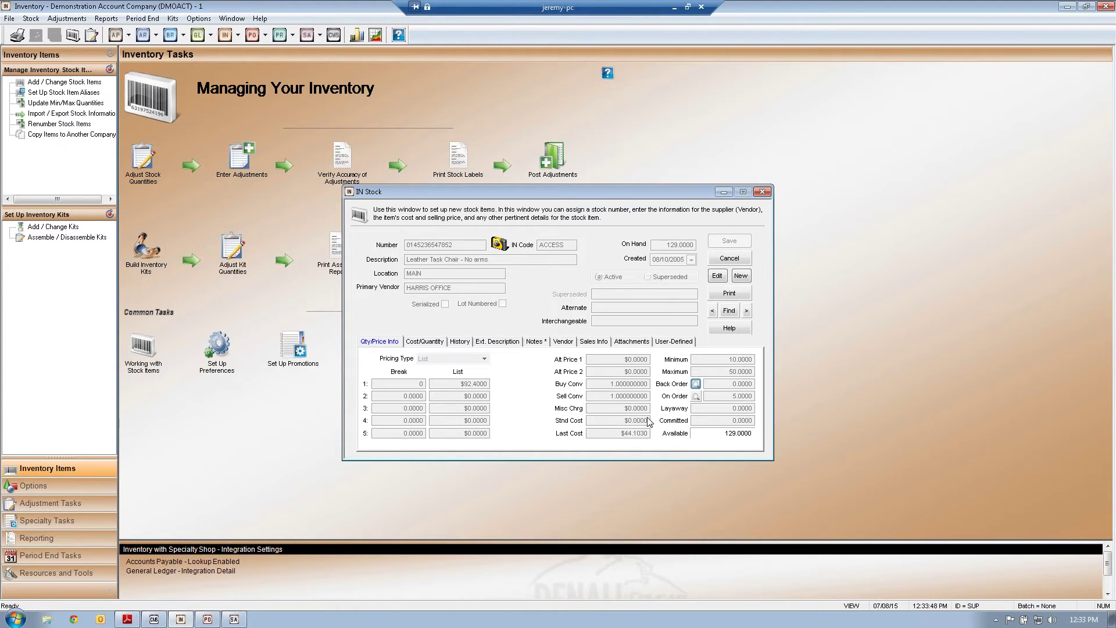
click(445, 346)
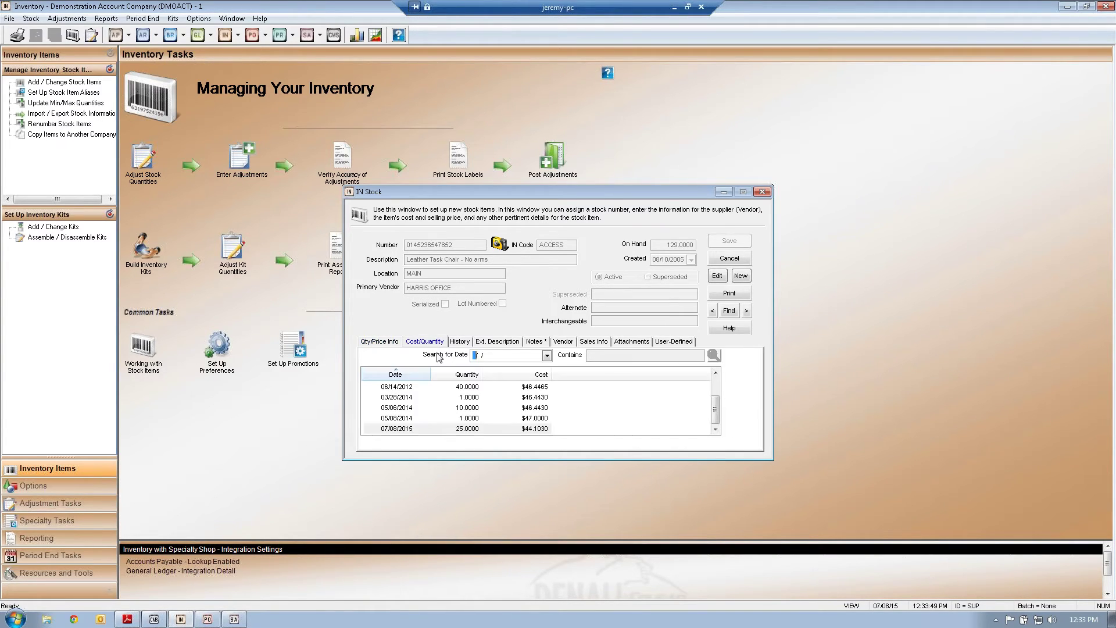
scroll(694, 412, up, 2)
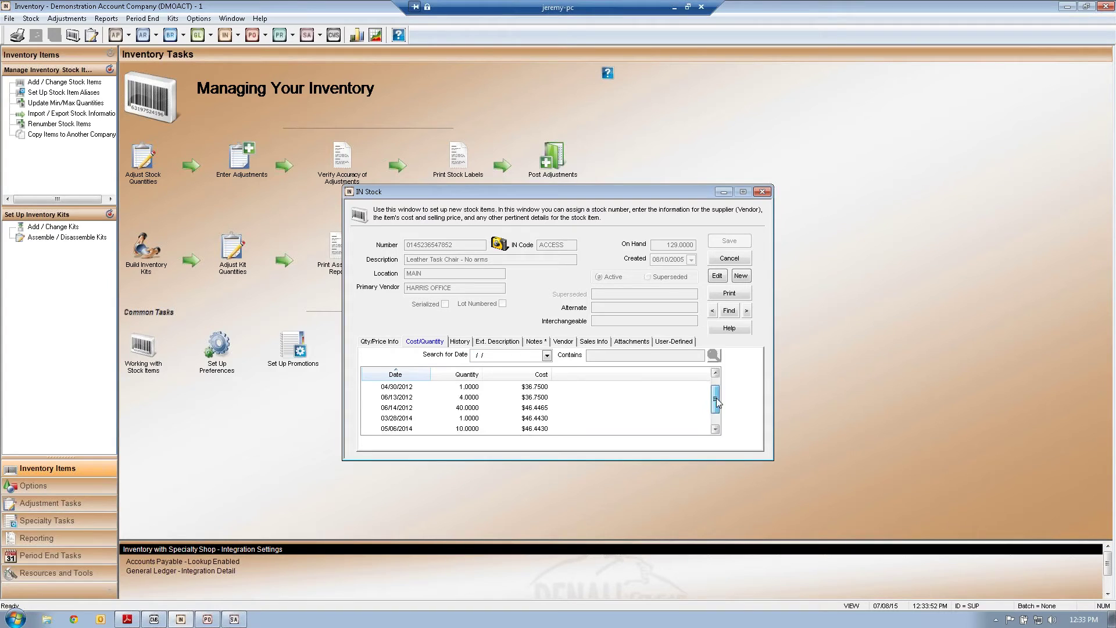
click(537, 387)
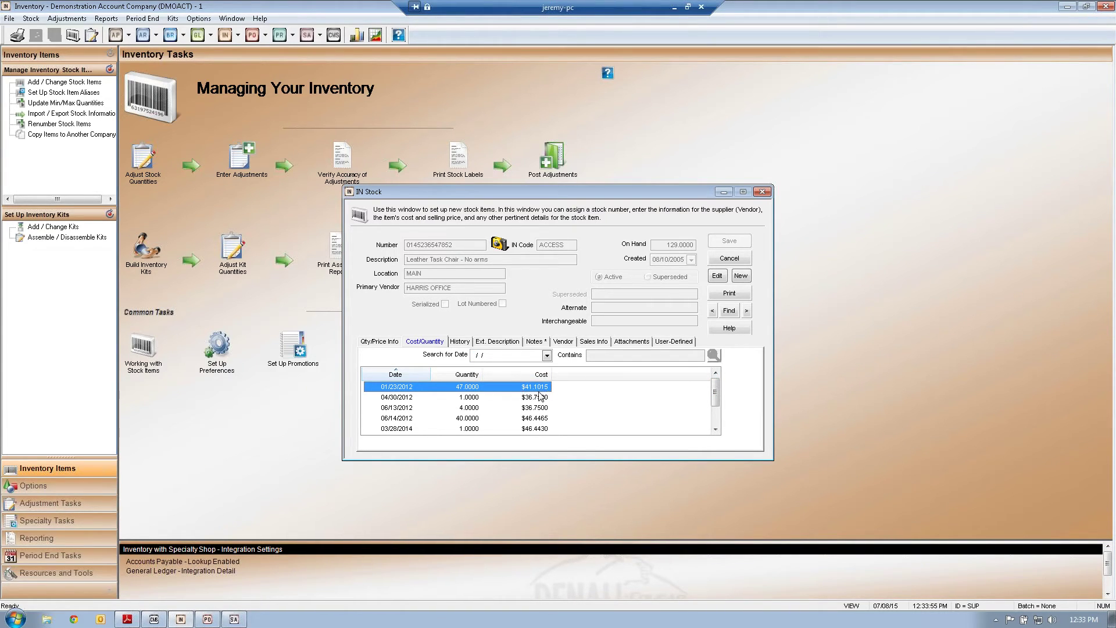
click(540, 398)
click(539, 409)
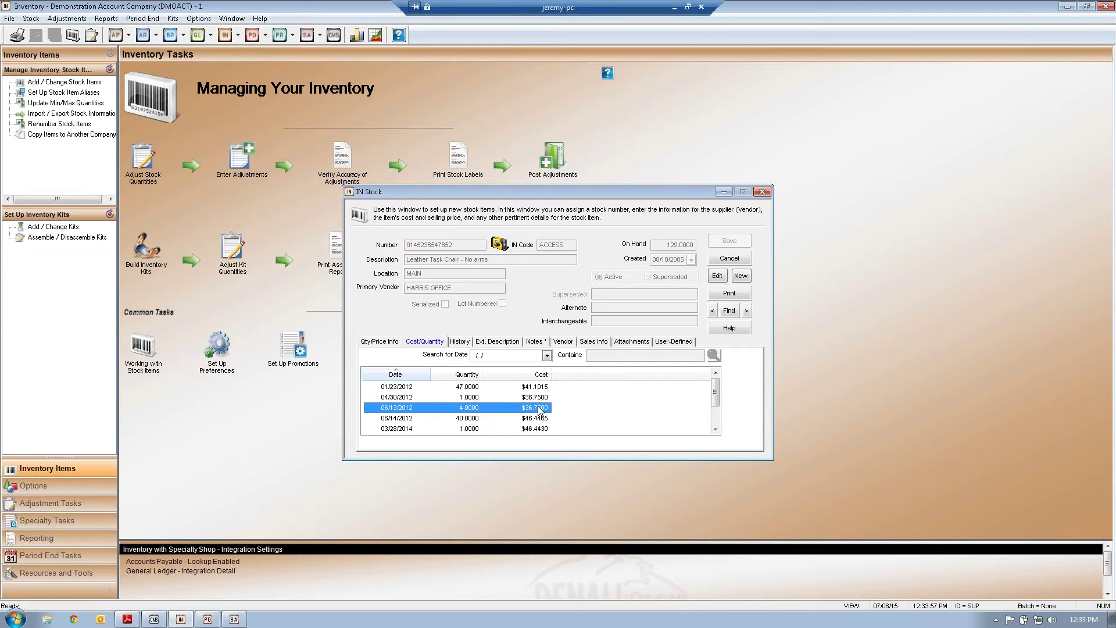
scroll(719, 417, down, 1)
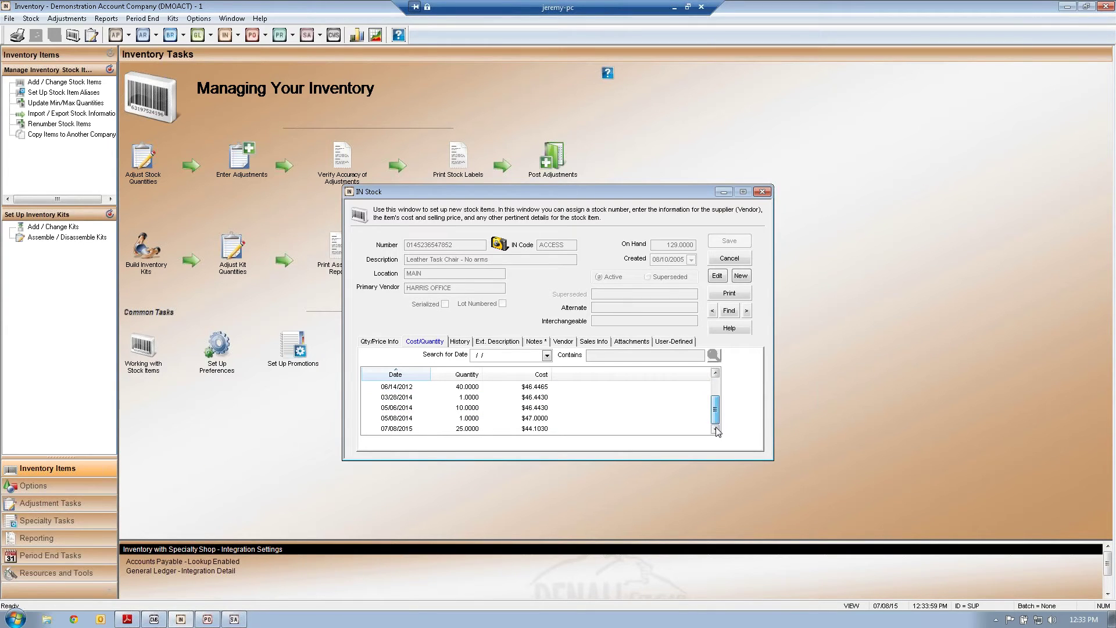
click(523, 429)
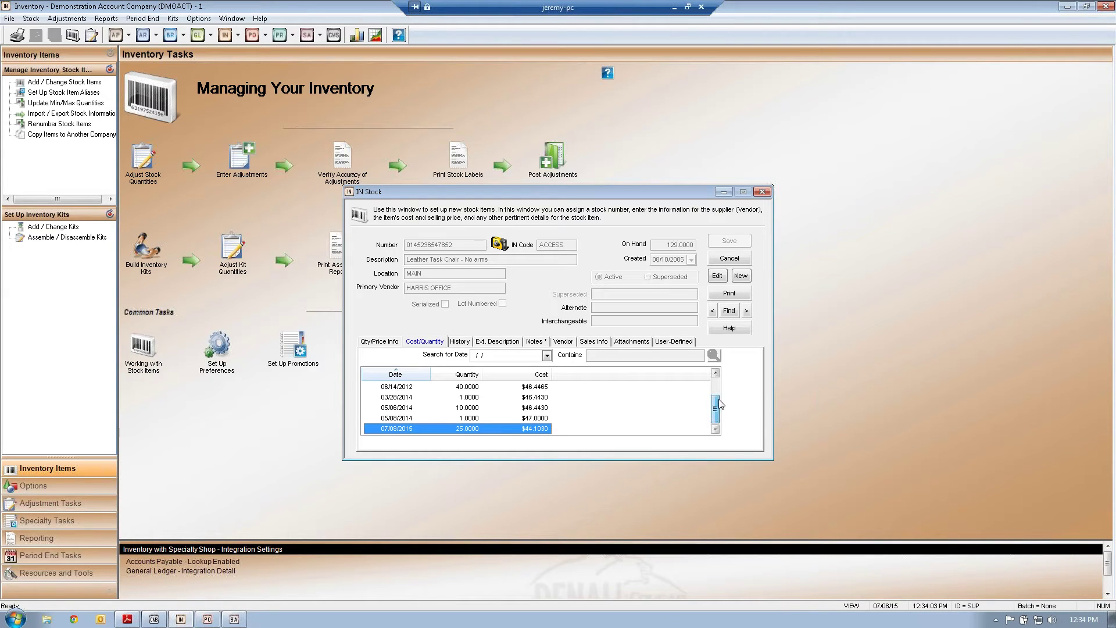
Review the order of the chair's cost layers again, ending on the oldest one, dated 01/23/2012
scroll(712, 410, up, 1)
scroll(716, 403, down, 1)
scroll(716, 403, up, 2)
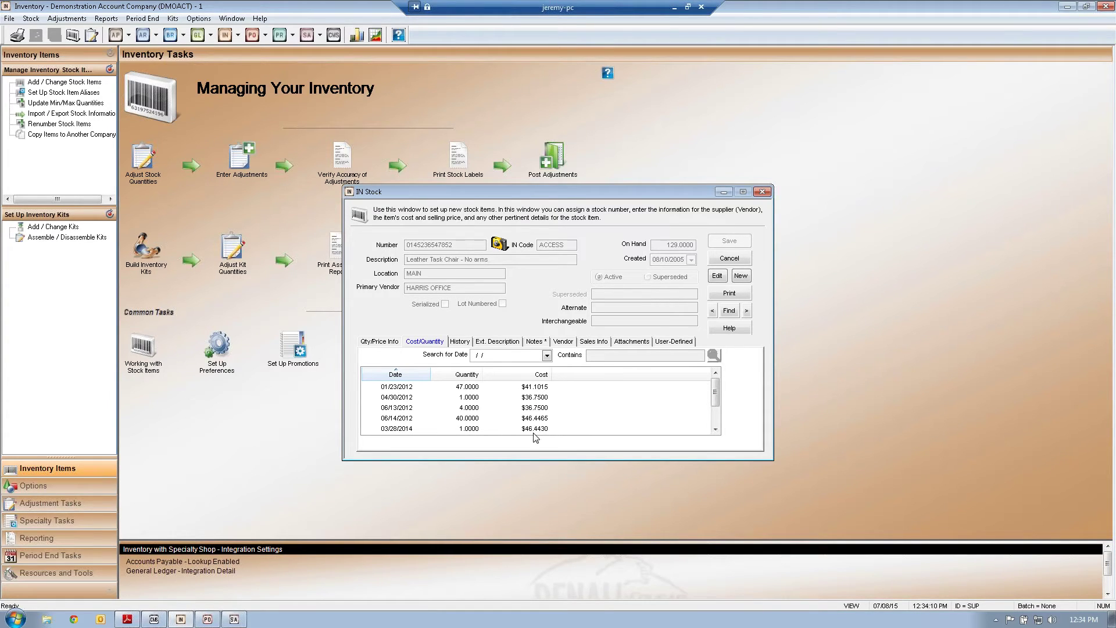
click(409, 396)
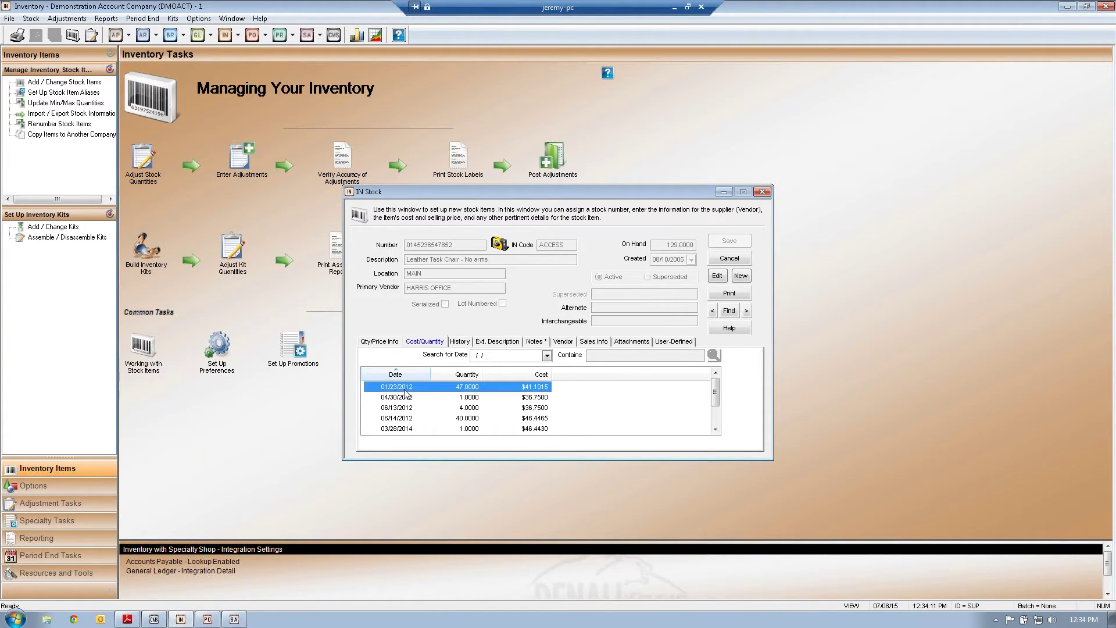
click(405, 409)
click(398, 388)
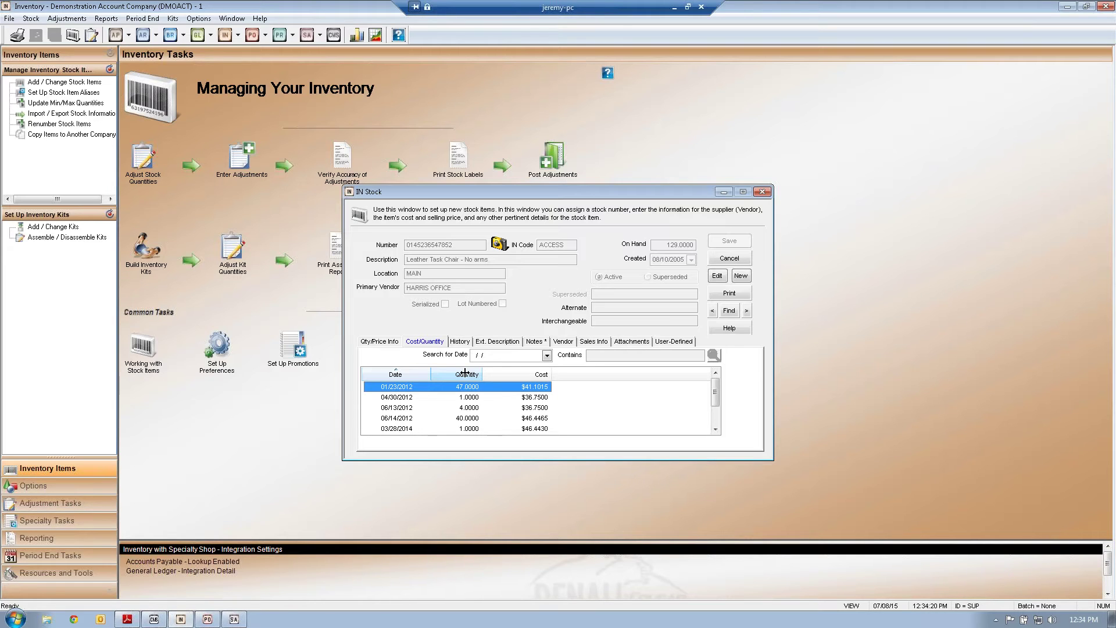
Open the Leather Task Chair for editing, point out its standard cost value, and close the record without changes
click(384, 345)
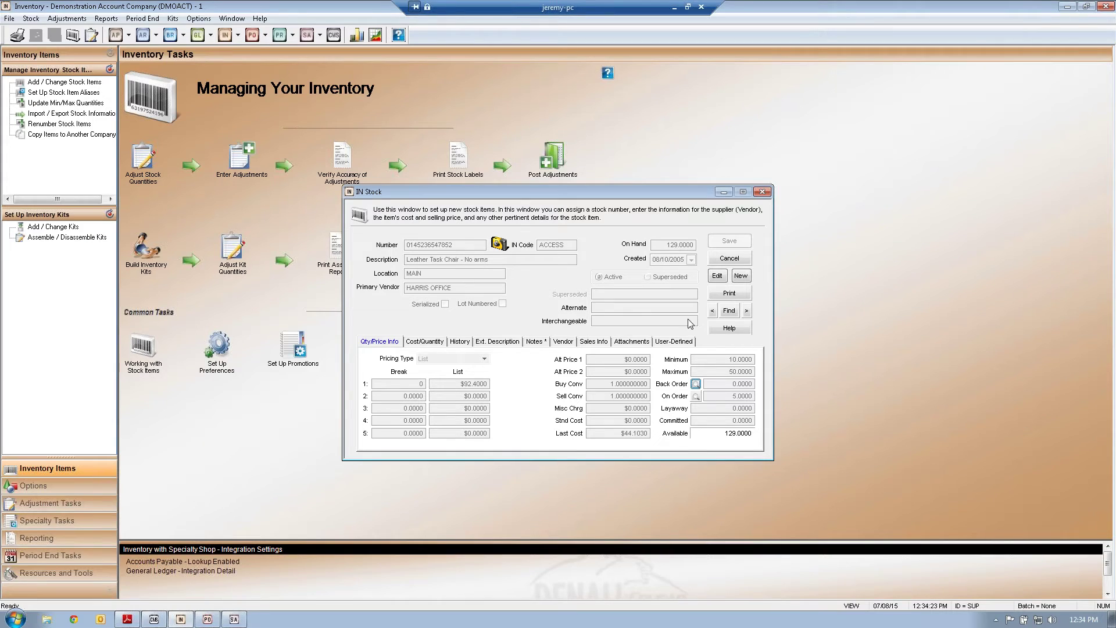
click(719, 277)
click(637, 420)
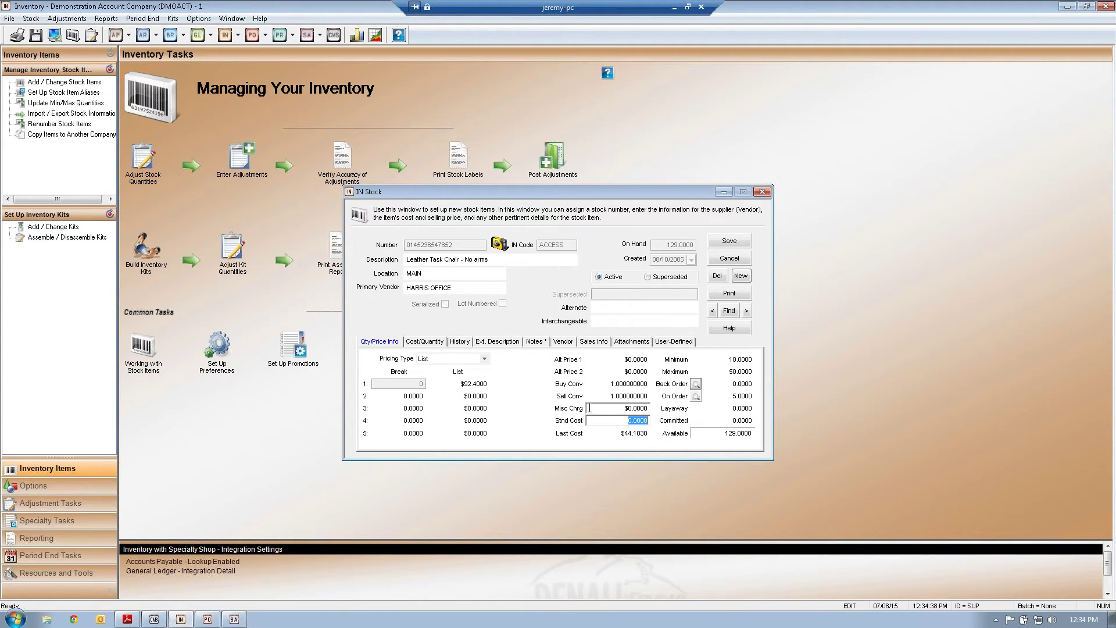
click(635, 419)
double_click(641, 419)
click(729, 258)
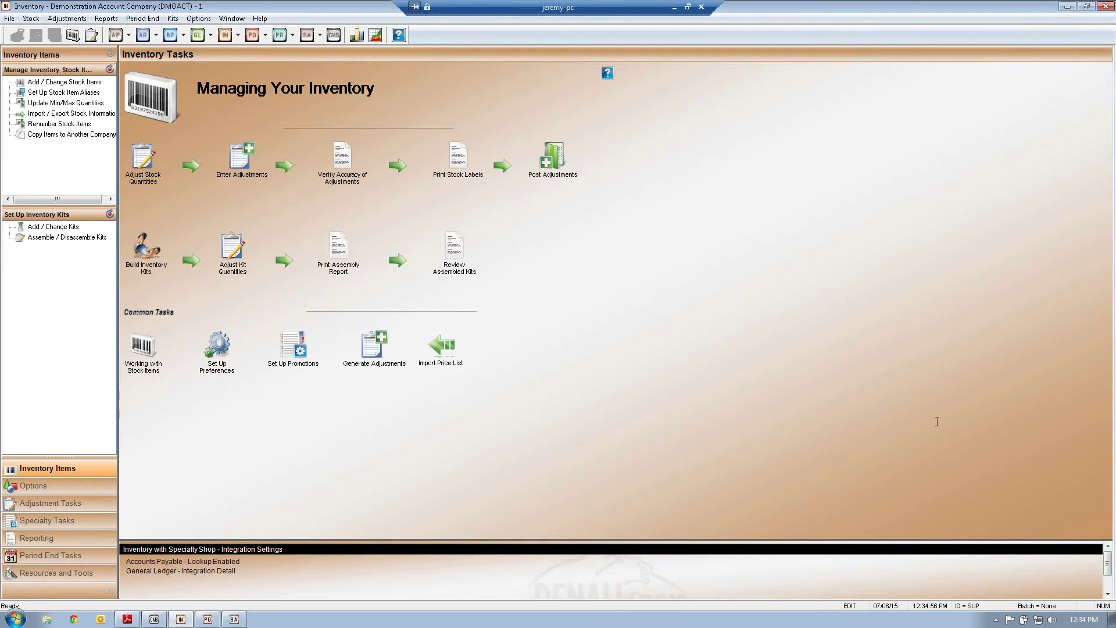
Start a new stock item record and set its pricing type to Markup
click(1112, 471)
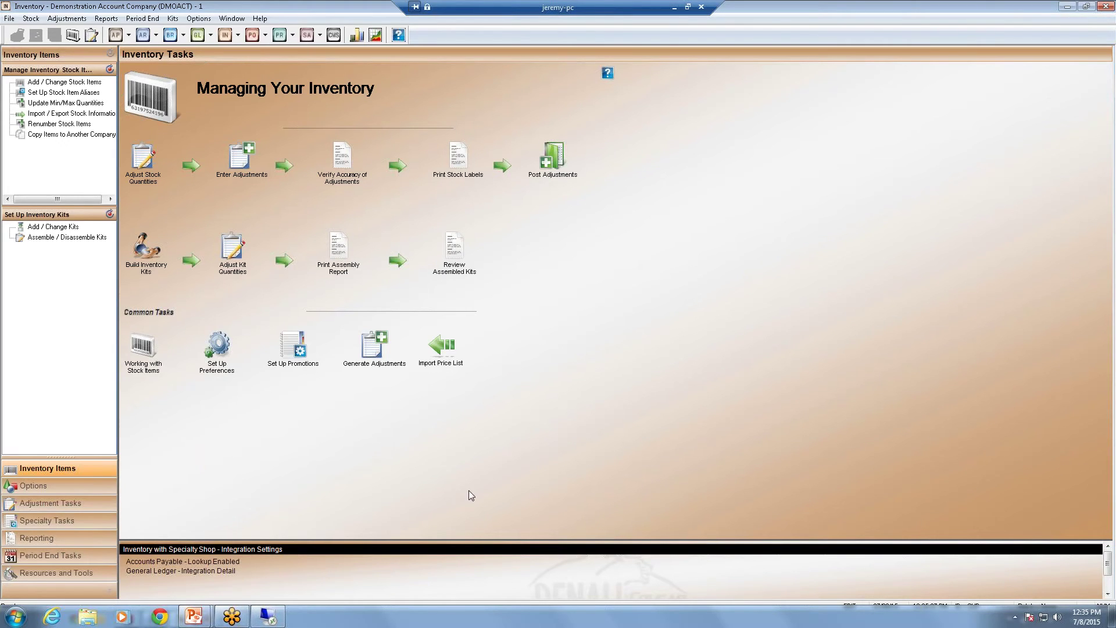
click(146, 351)
click(482, 359)
click(476, 386)
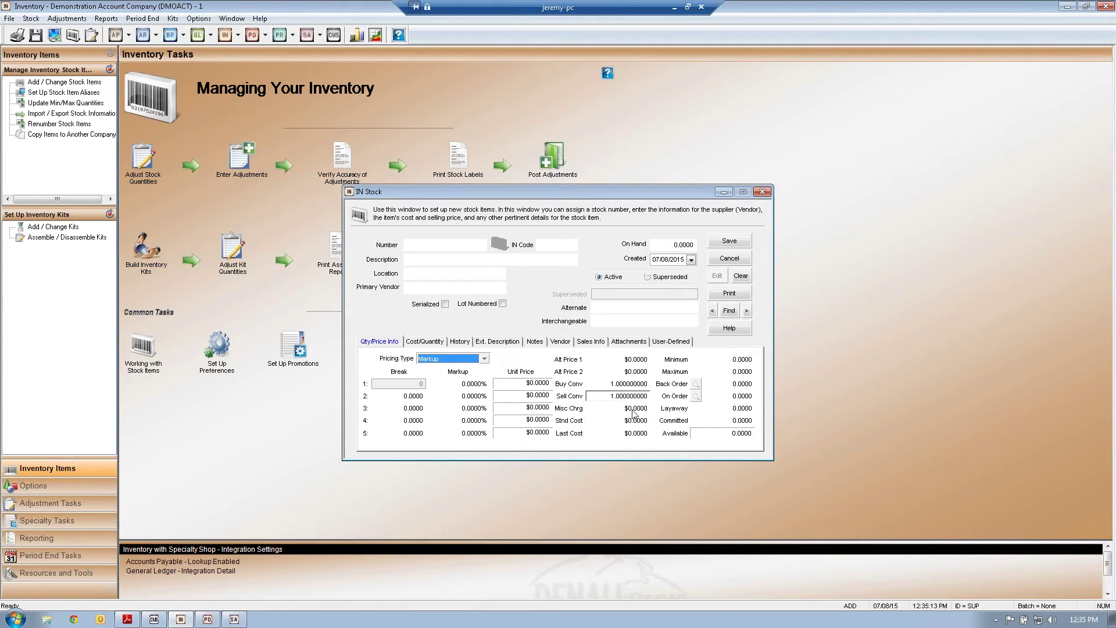
Point out the last cost, pricing type choices and standard cost fields on the new stock record, and close it without saving
click(615, 431)
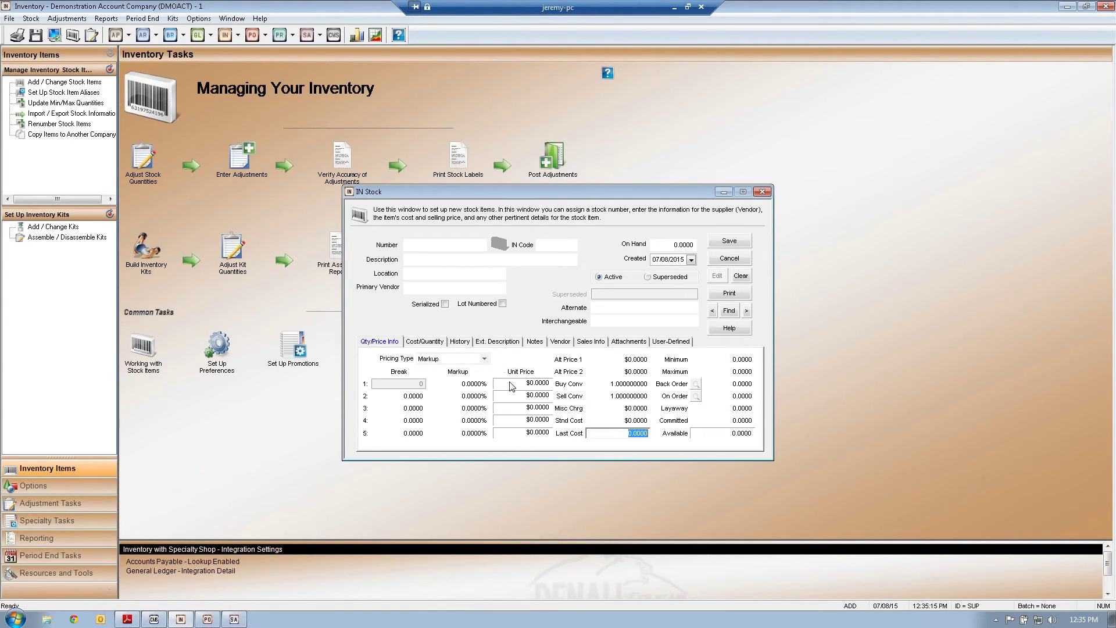
click(484, 359)
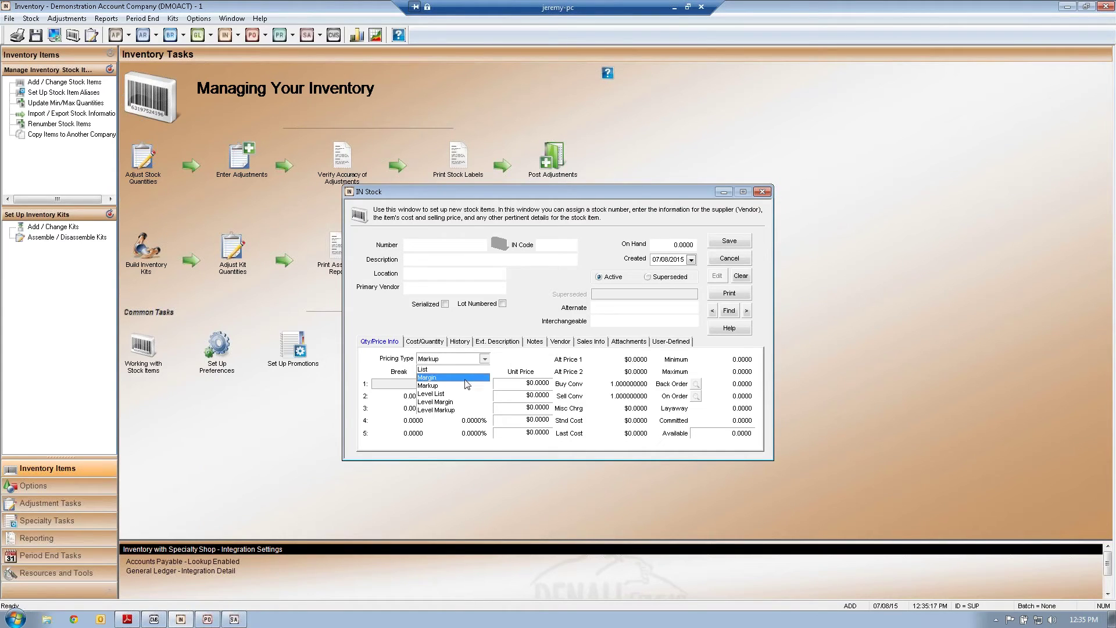
click(601, 420)
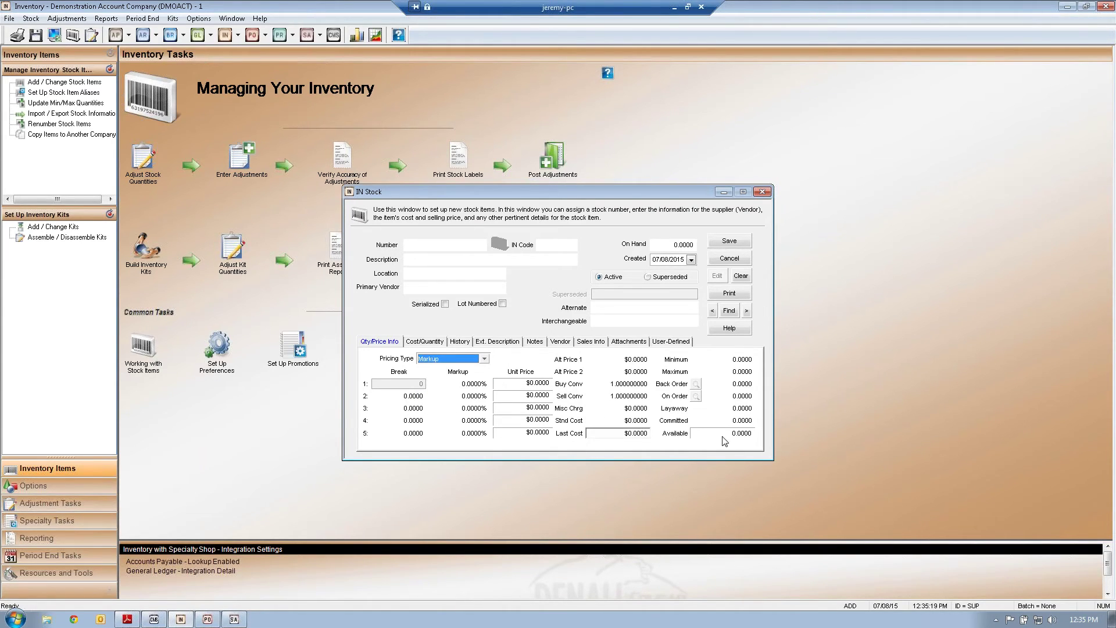
click(633, 420)
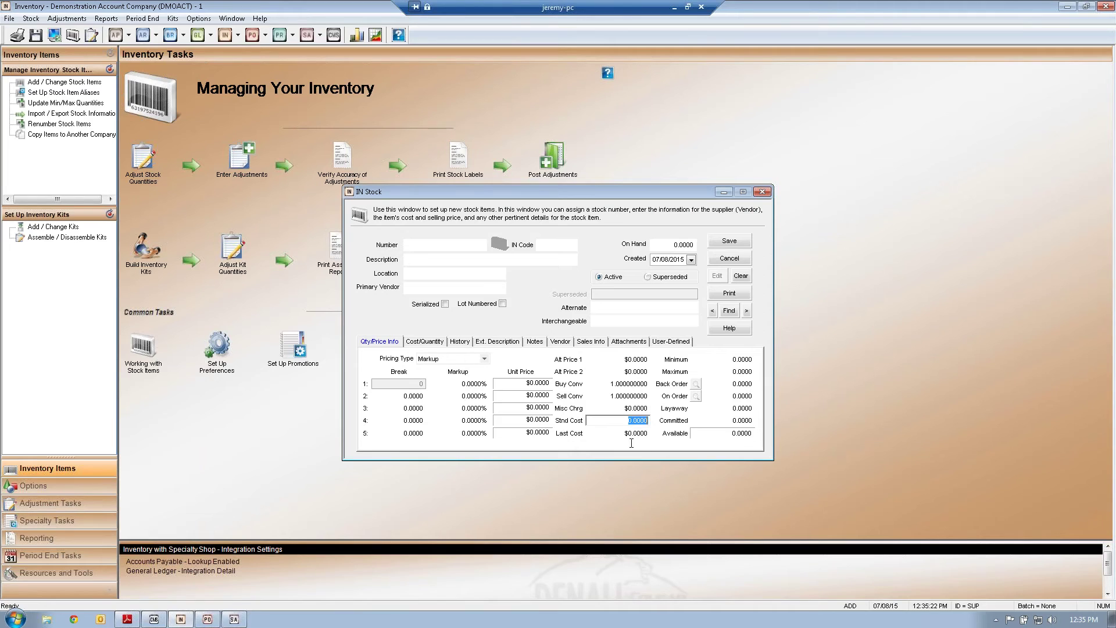
click(1110, 468)
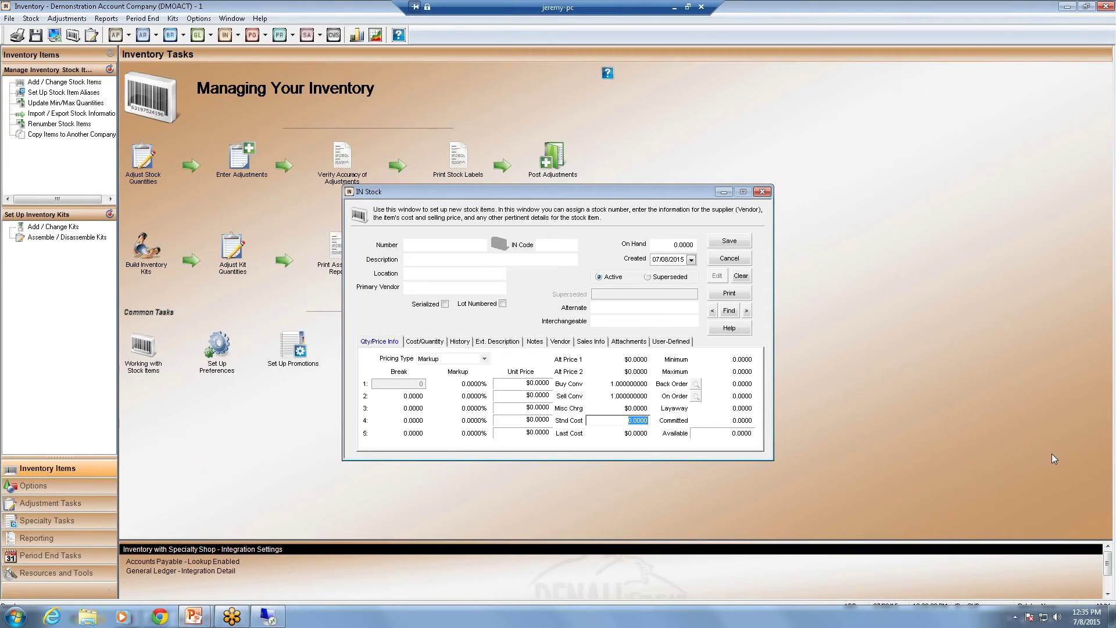
click(729, 258)
click(605, 340)
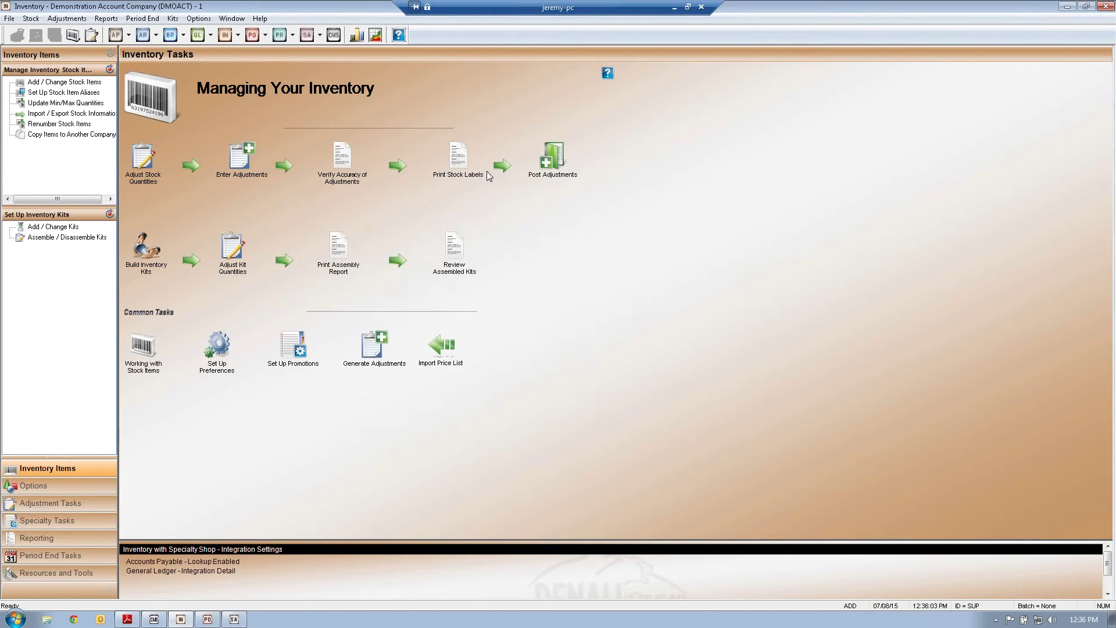
Open the Price Book report options, choose price level 3 for printing, and cancel the report without running it
click(111, 18)
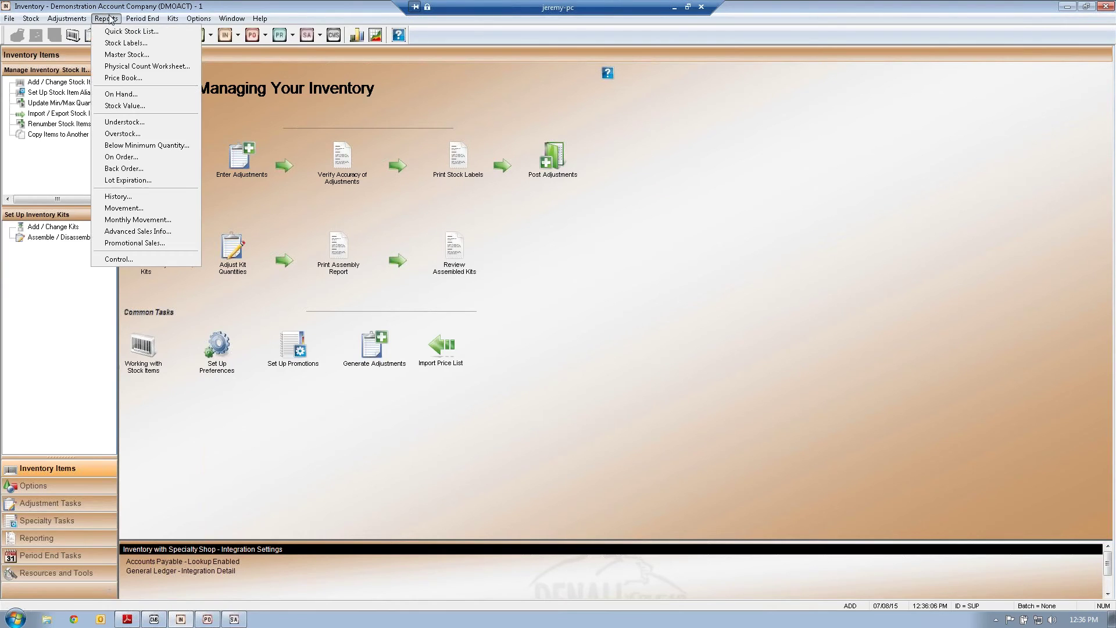
click(129, 77)
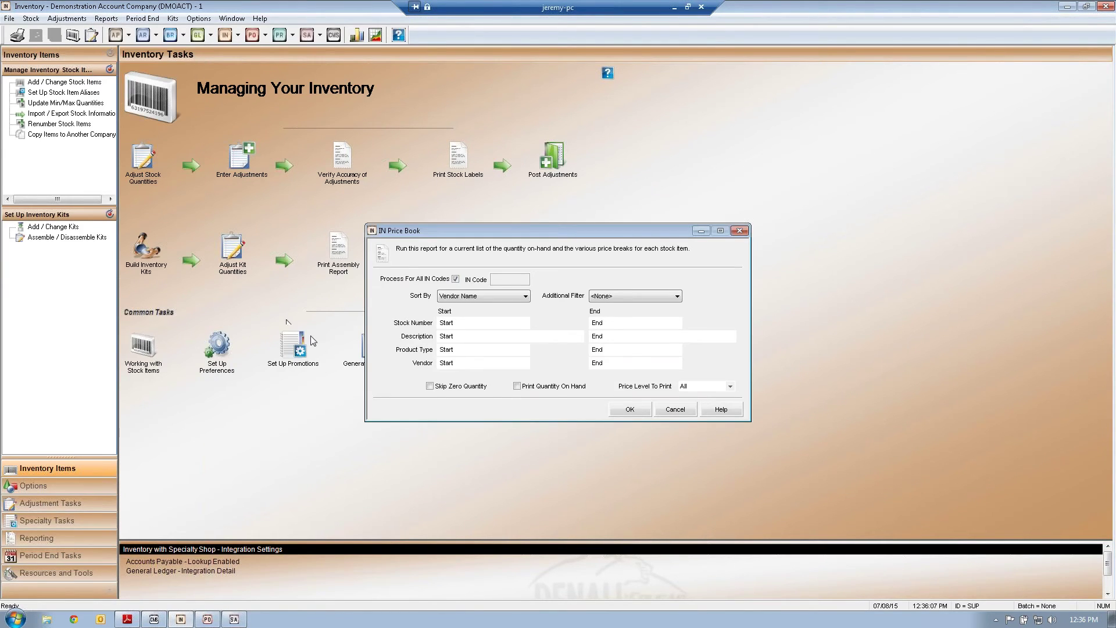
click(731, 386)
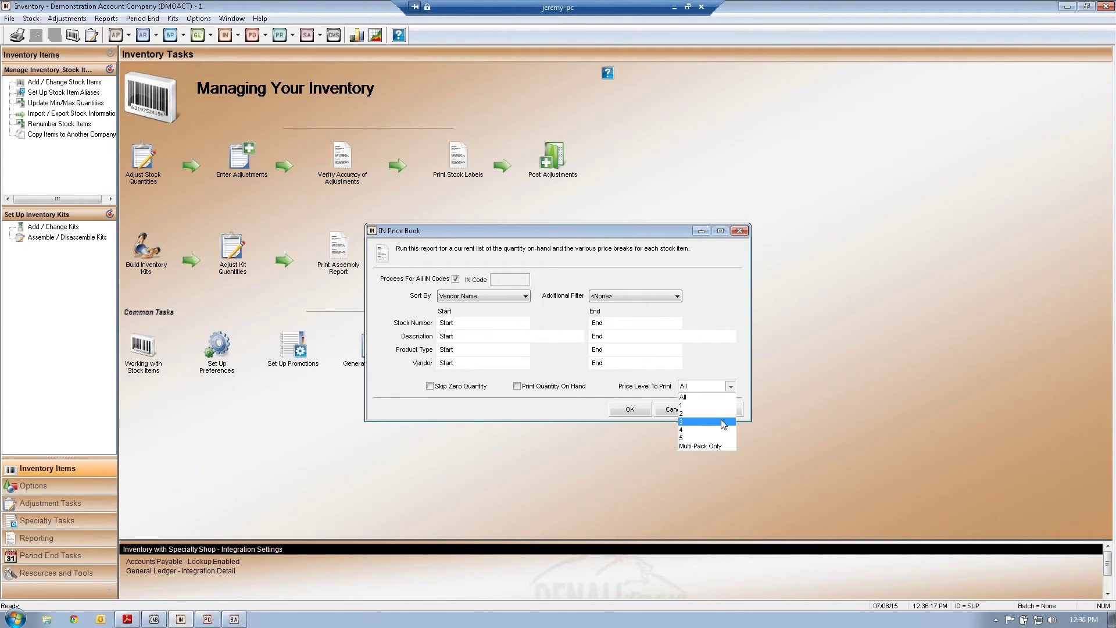
click(722, 423)
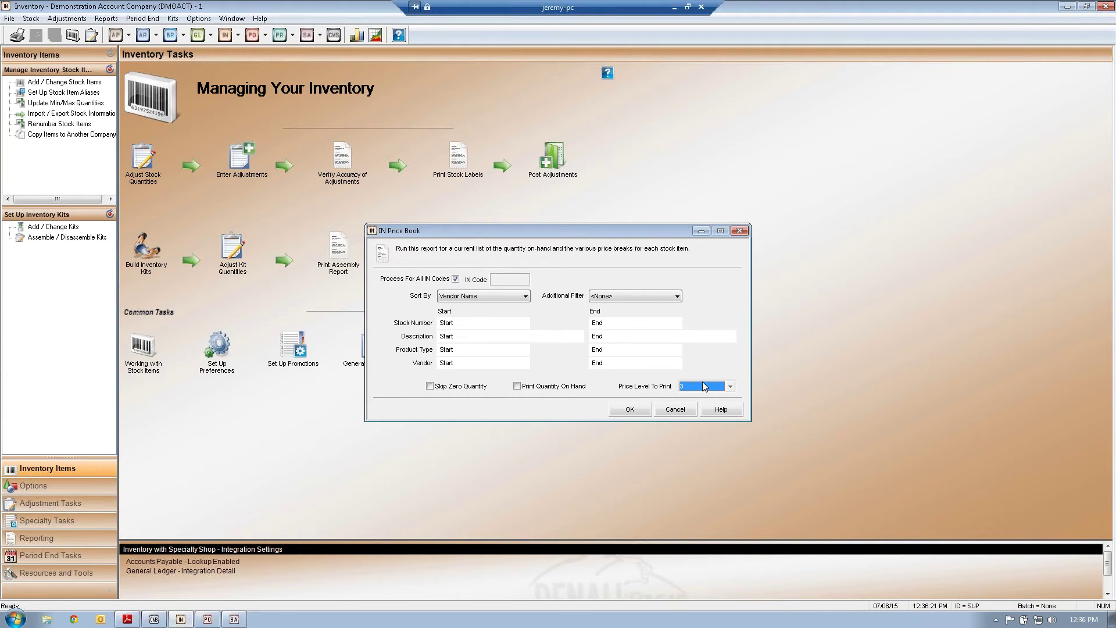
click(676, 410)
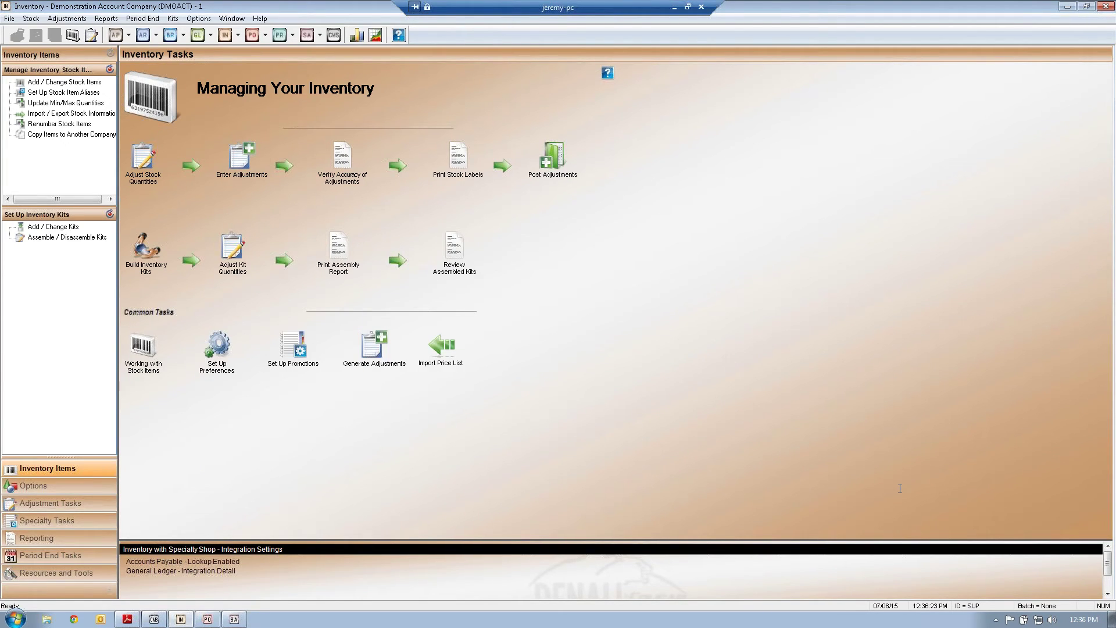
click(1112, 471)
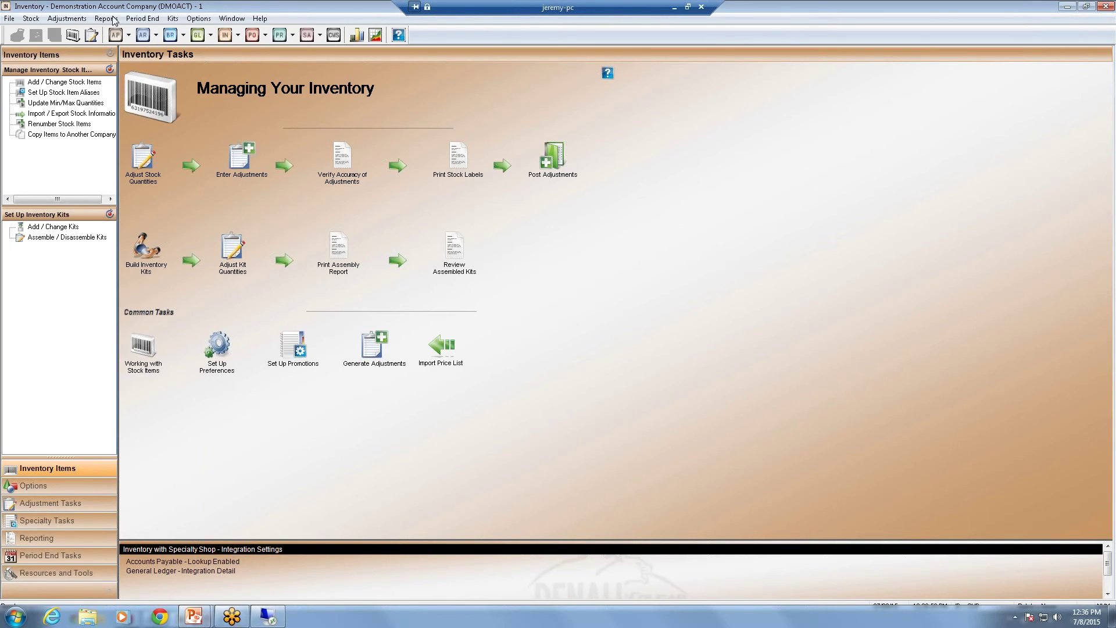
Open the stock item window and point out its On Order, Committed, Layaway and Back Order quantity fields
click(151, 365)
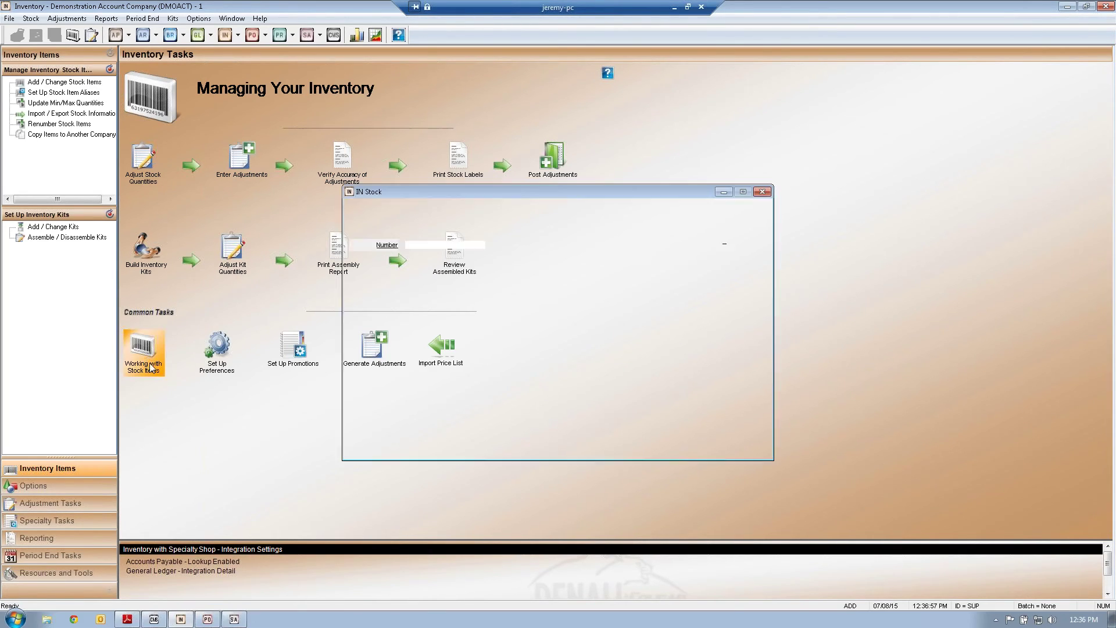
click(747, 396)
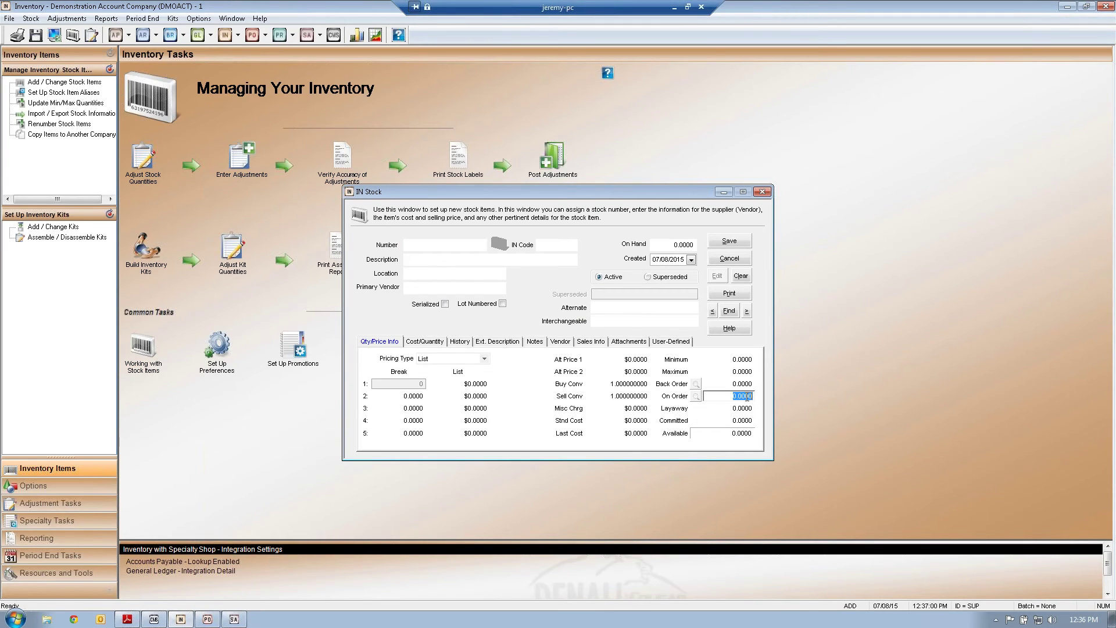
click(751, 420)
click(743, 408)
click(749, 384)
click(750, 396)
Bring up the Leather Task Chair - No arms record for editing and set its On Order quantity to 0
click(747, 311)
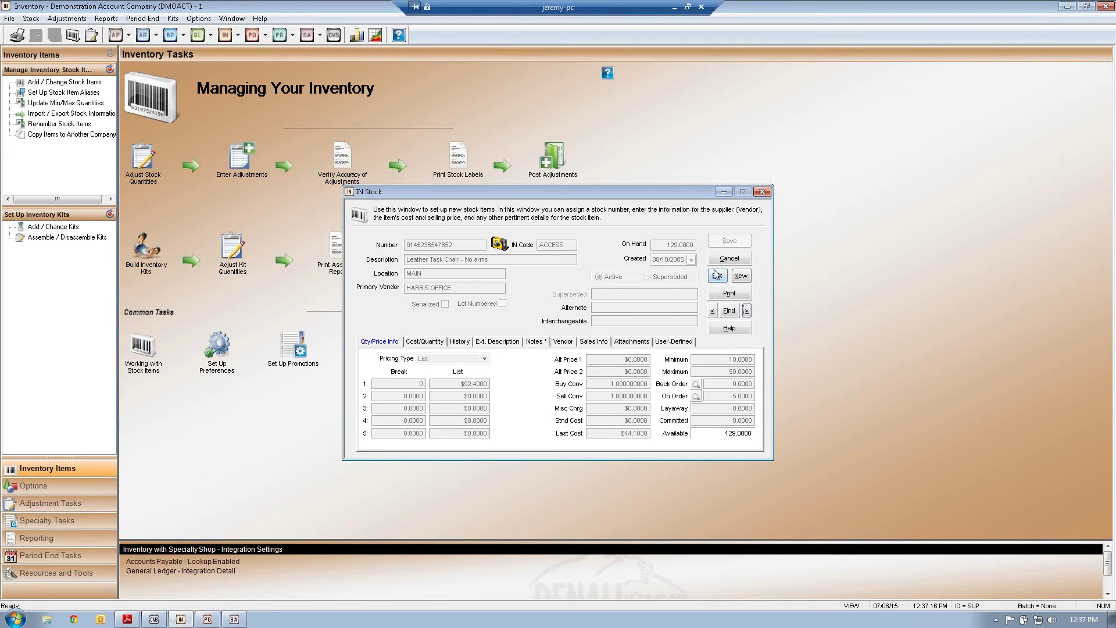
click(717, 276)
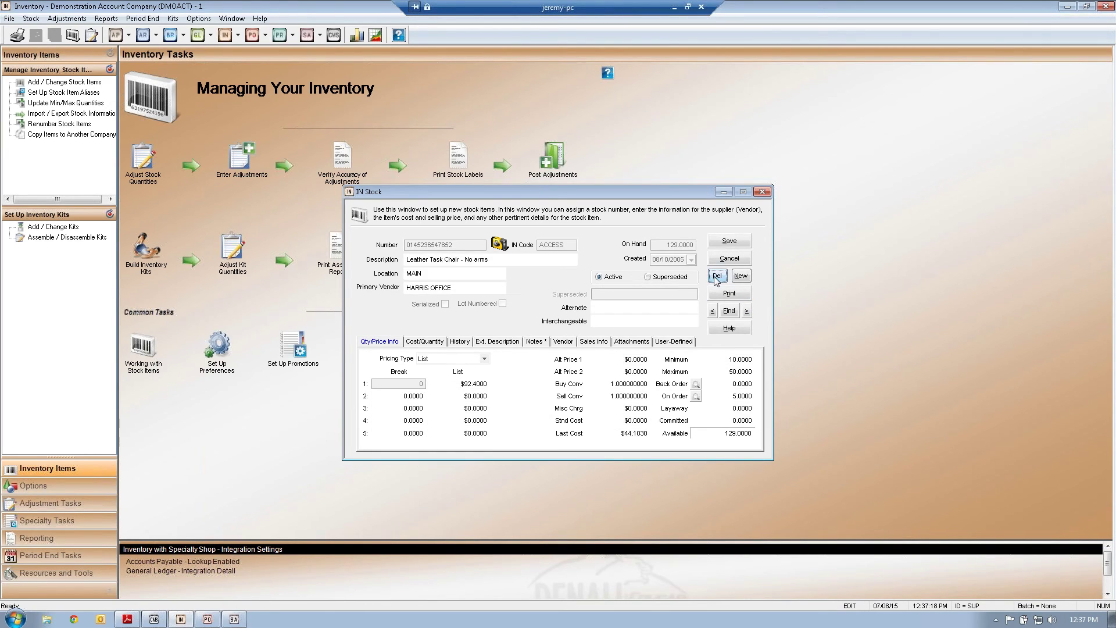
click(731, 396)
text(0)
key(Tab)
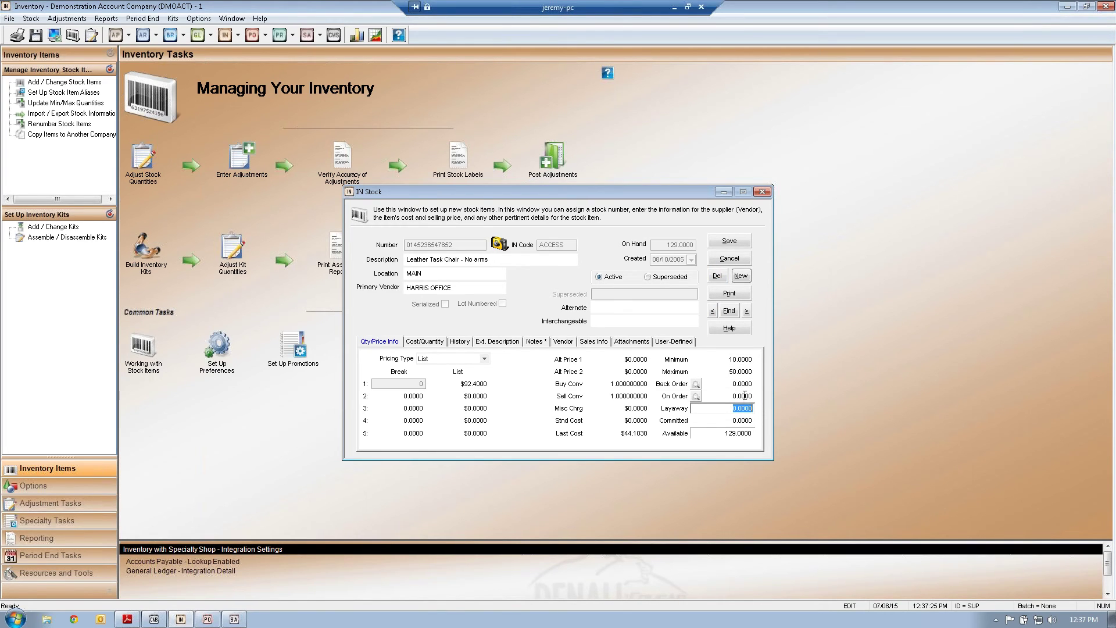
Set the chair's On Order quantity to 5 and close the record without saving
click(737, 396)
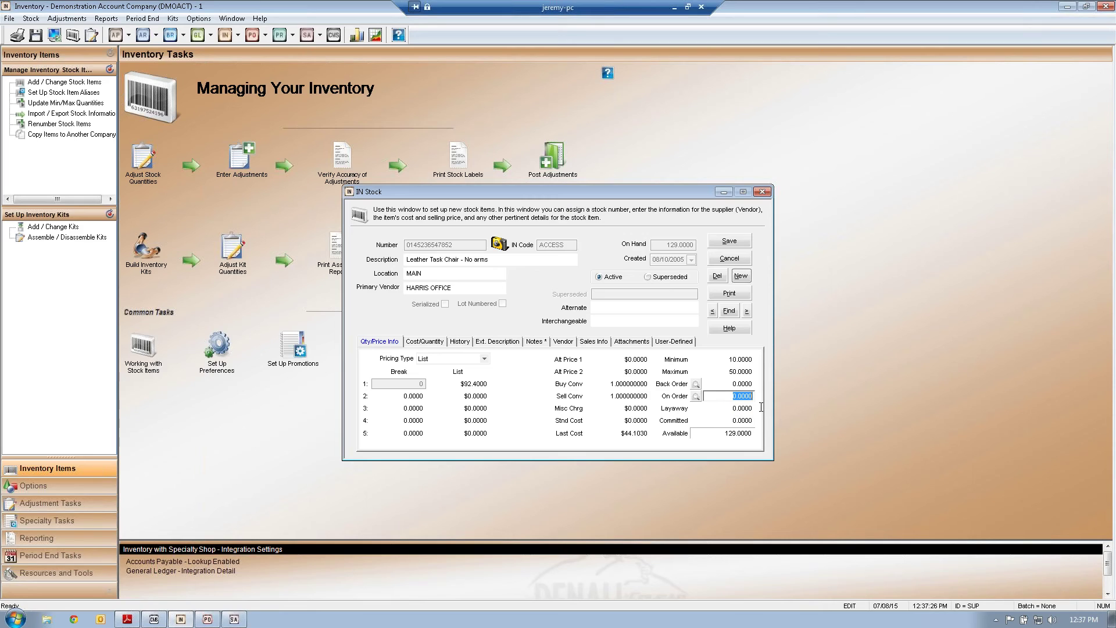
text(5)
key(Tab)
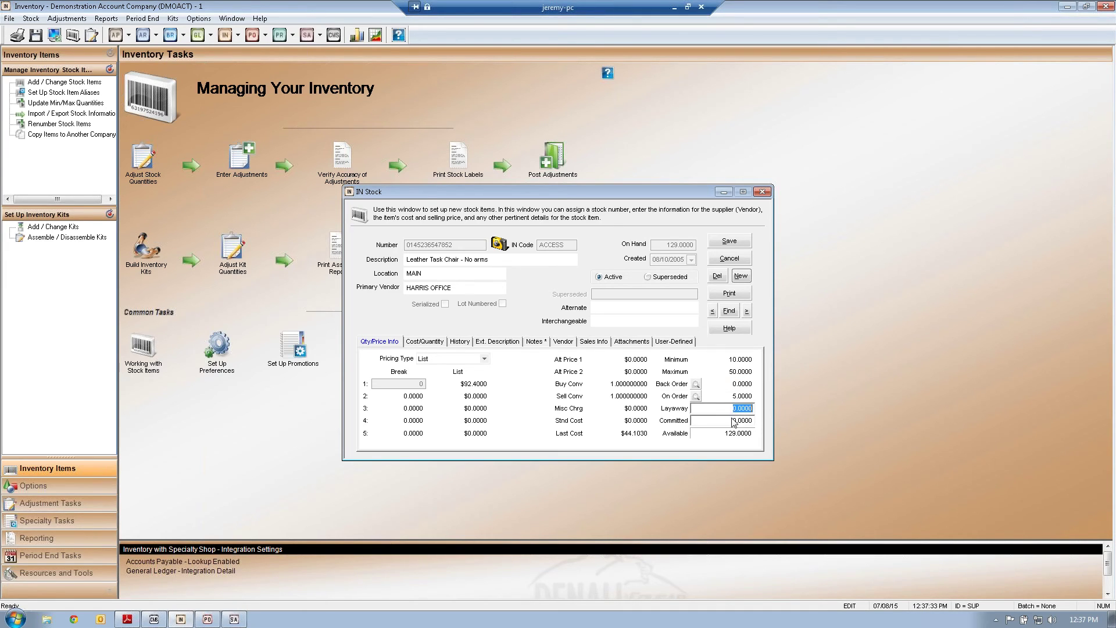
key(shift+Tab)
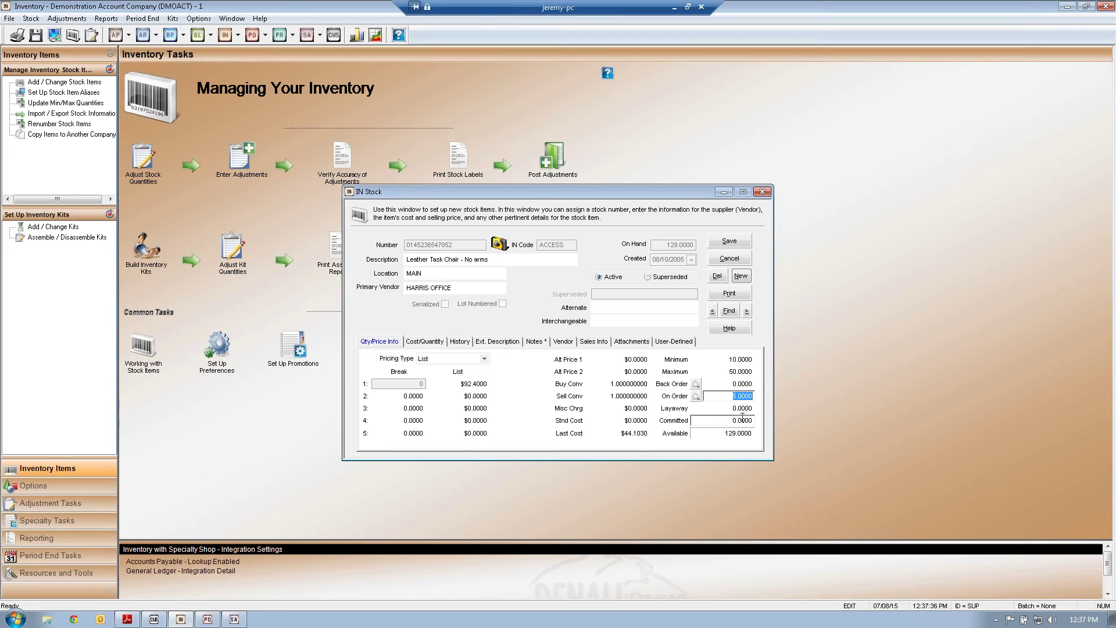
click(731, 262)
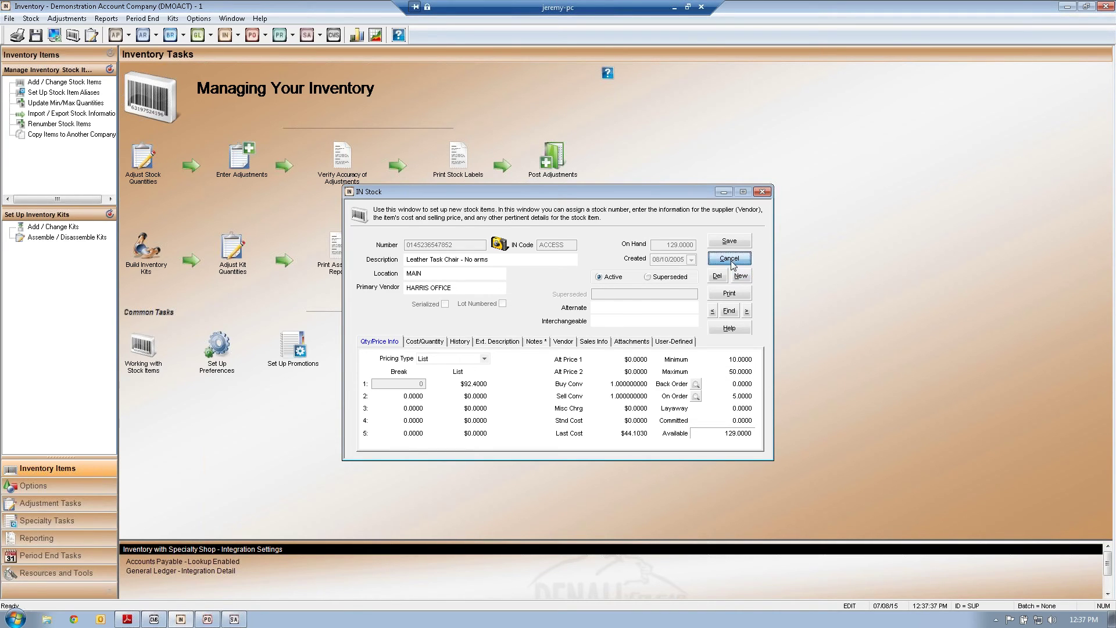
click(617, 336)
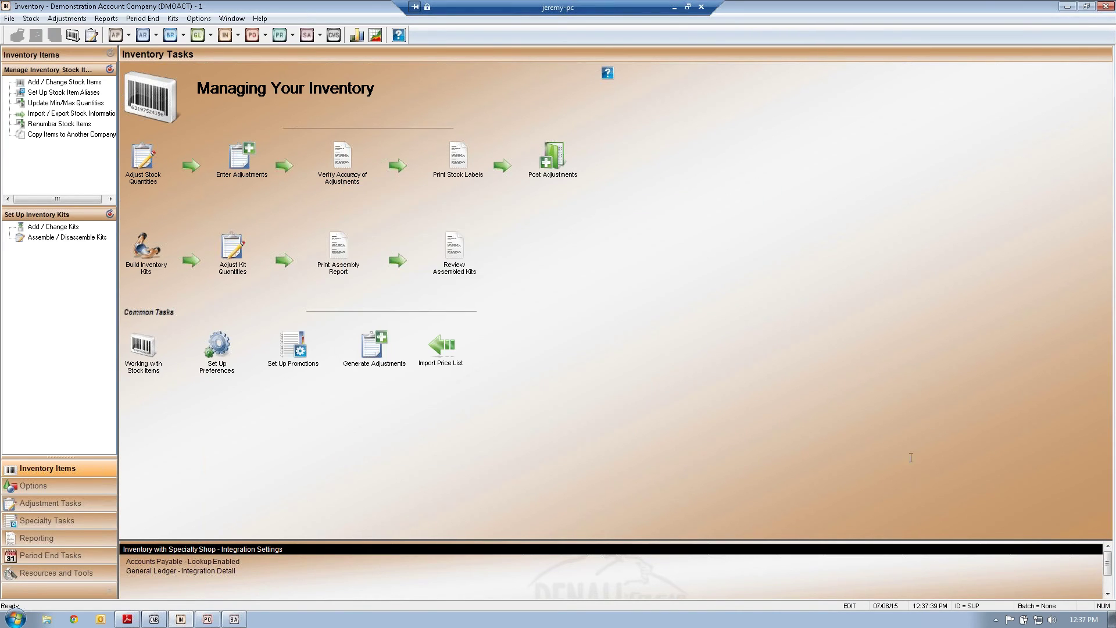
click(1112, 470)
Switch to the presentation, open its monthly webinar series link, and highlight the July 22 Purchase Order Overview and July 29 Invoicing Made Easy titles
click(674, 9)
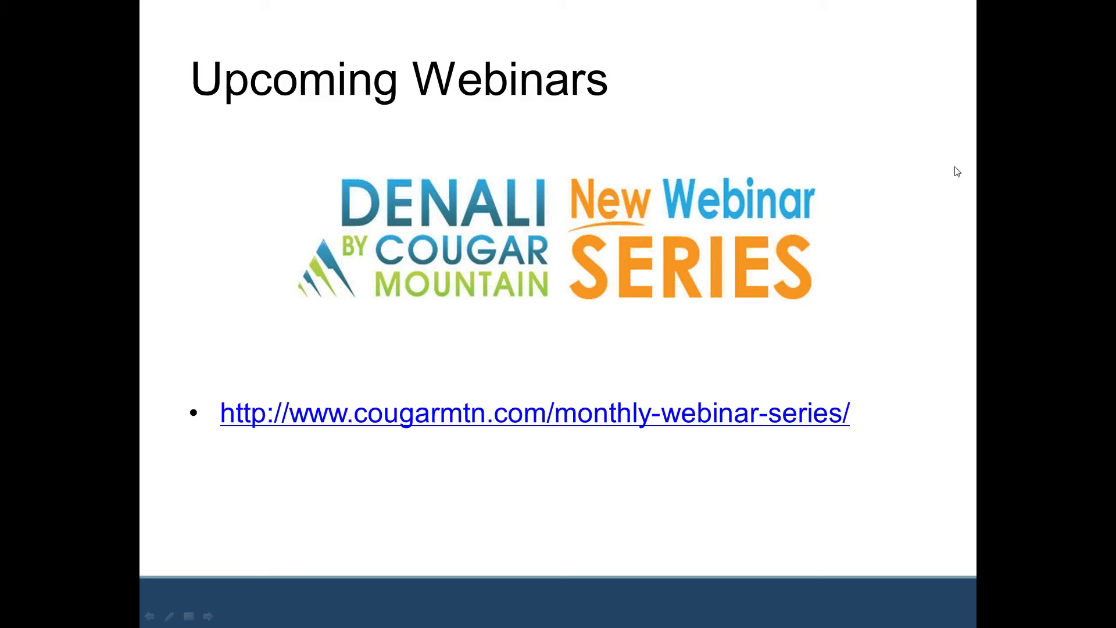
click(674, 425)
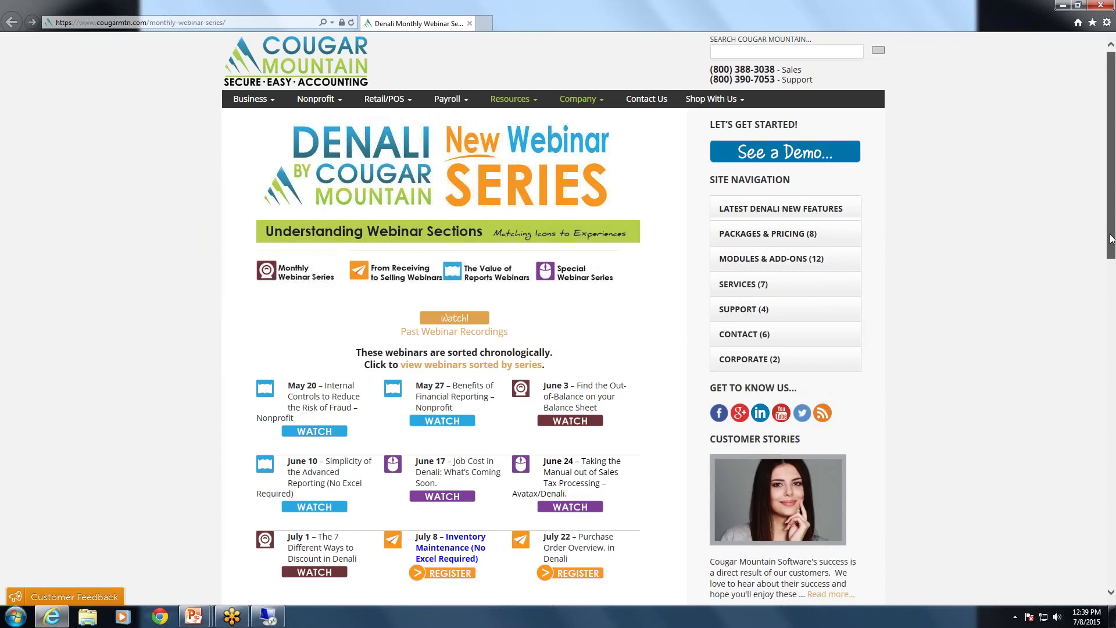
scroll(862, 332, down, 3)
drag(578, 348, 614, 374)
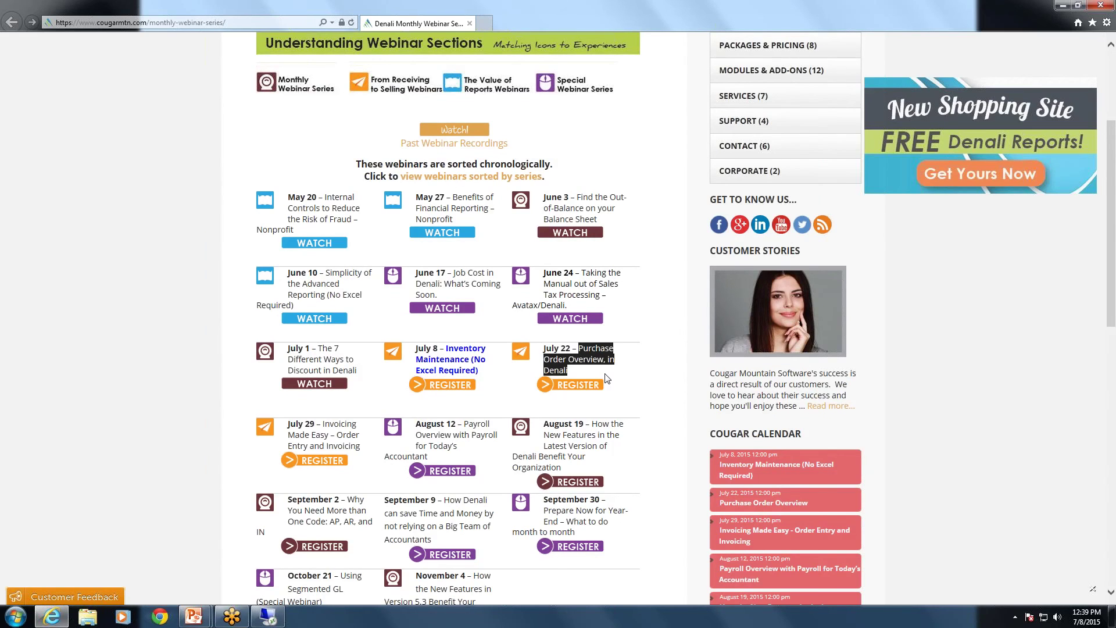
click(330, 428)
drag(330, 428, 364, 450)
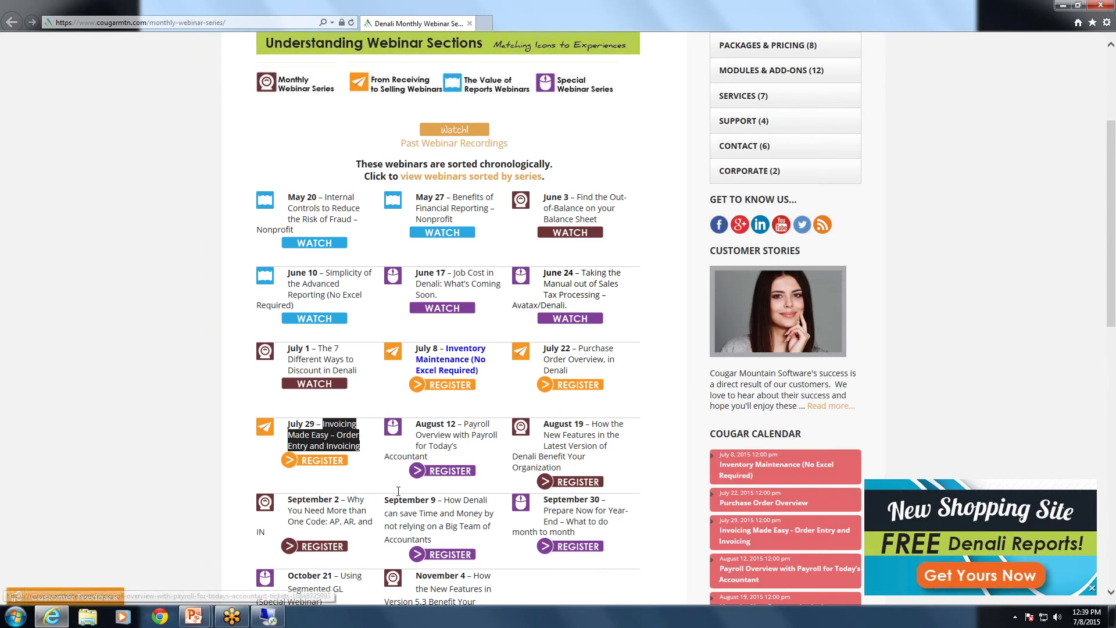
click(464, 447)
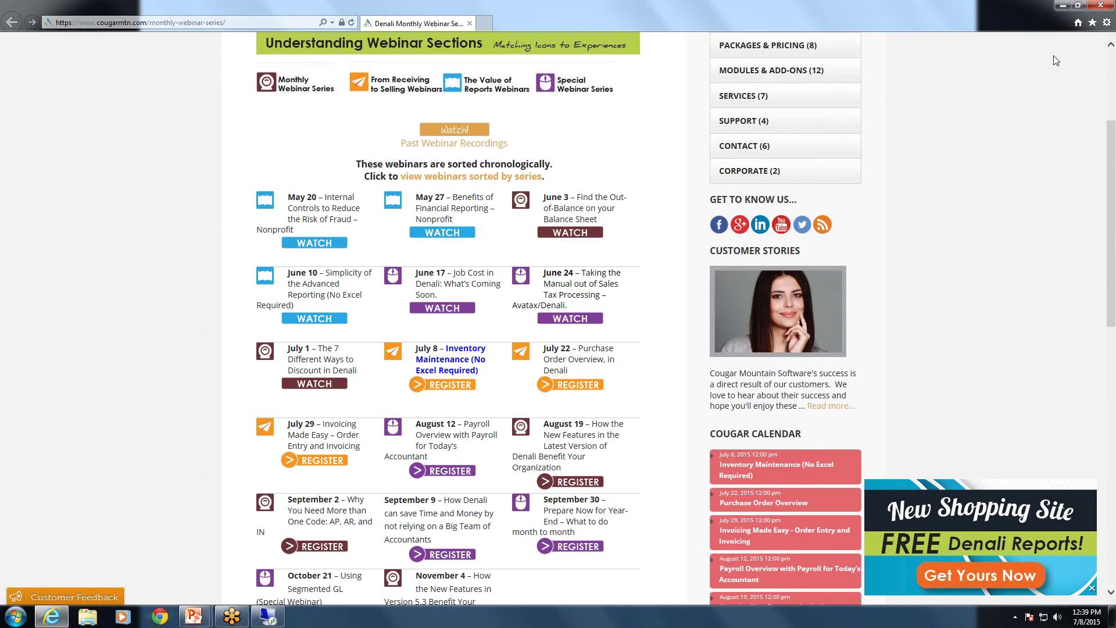
Close the webinar page after dismissing its shopping site banner, and advance the presentation to the Questions or Comments slide
scroll(773, 348, down, 1)
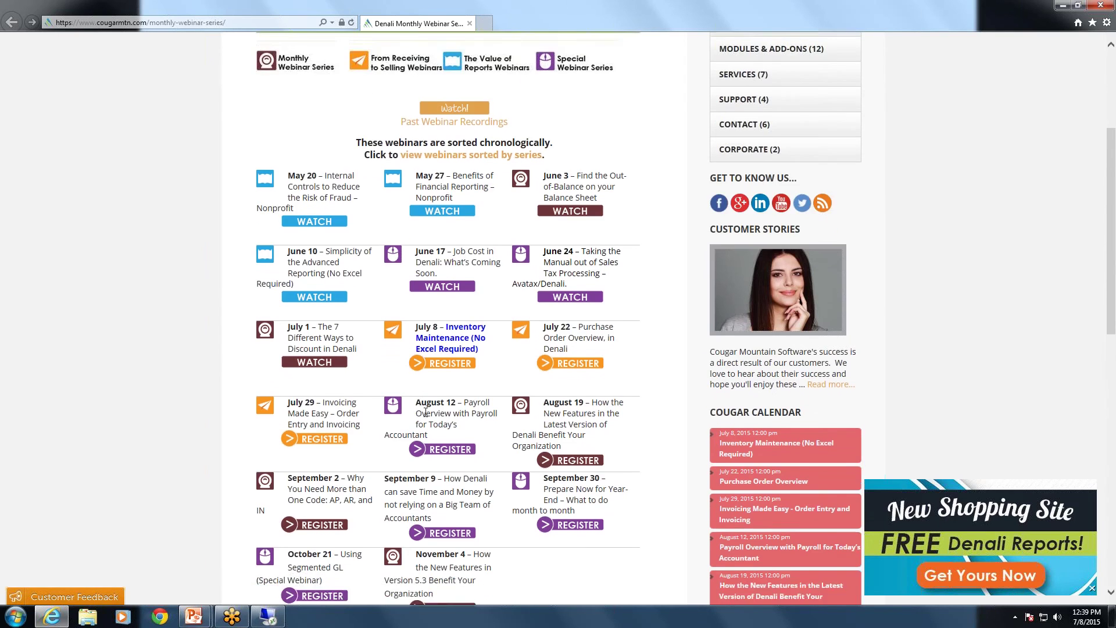
scroll(1085, 435, up, 3)
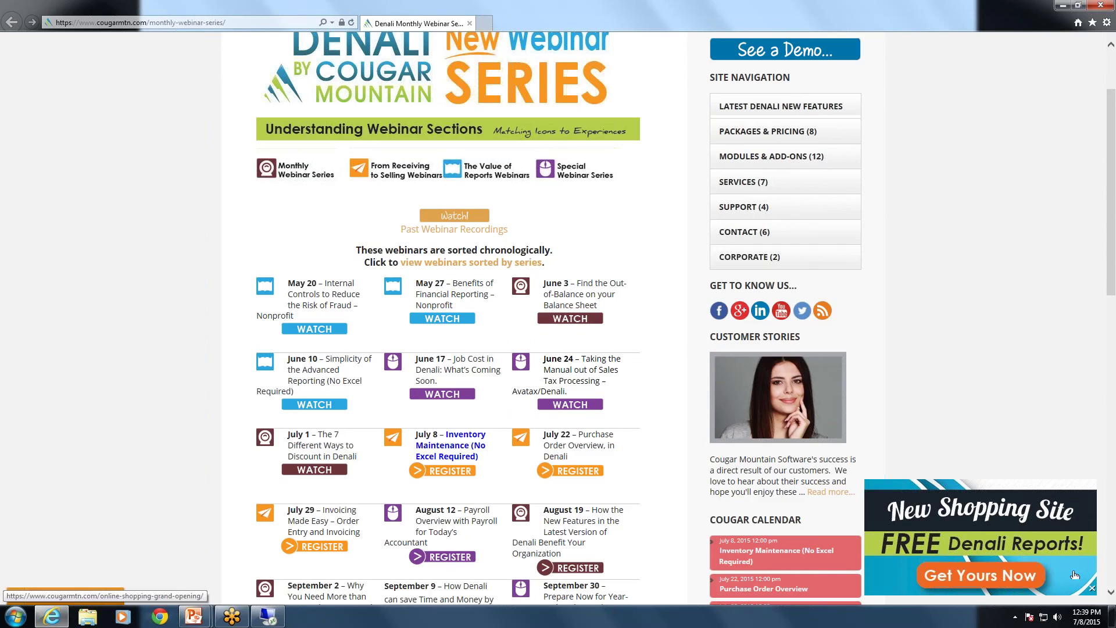
click(1092, 588)
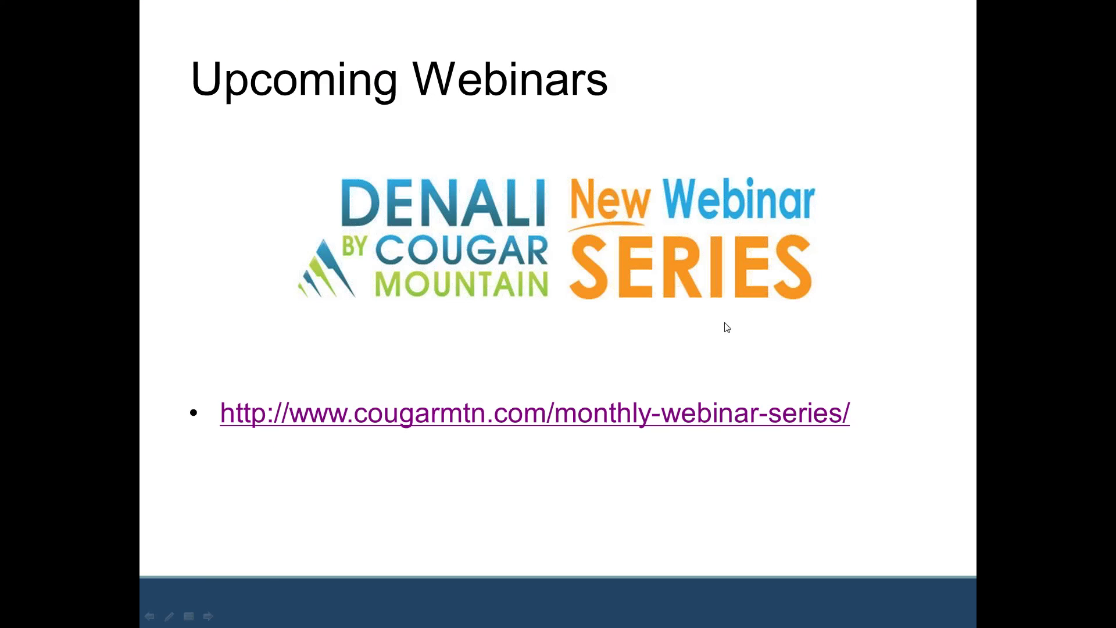
click(1101, 5)
click(769, 324)
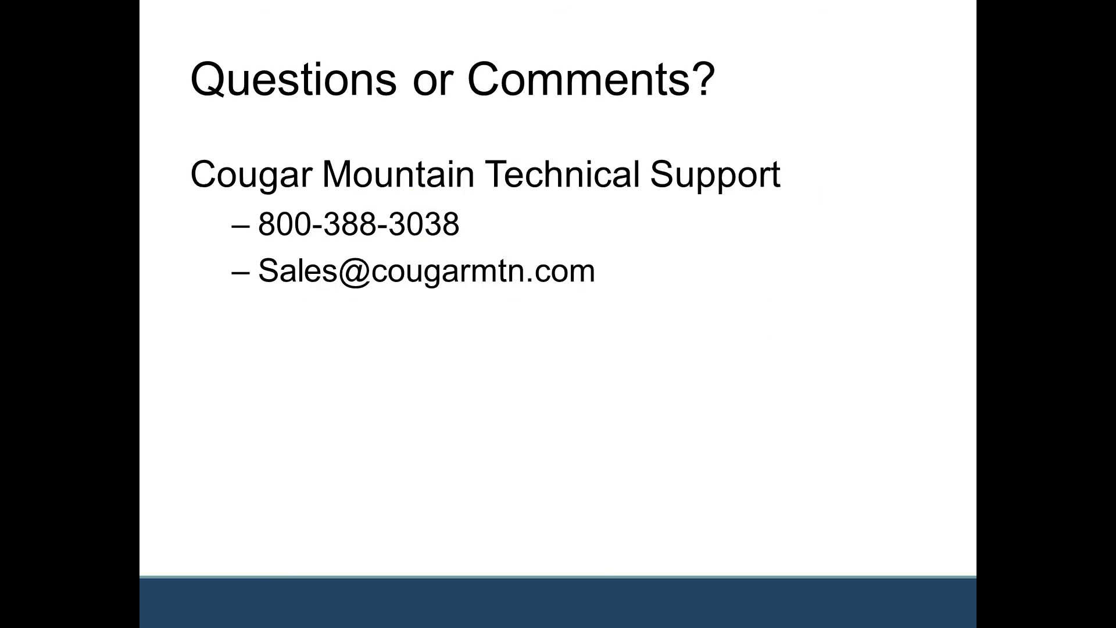